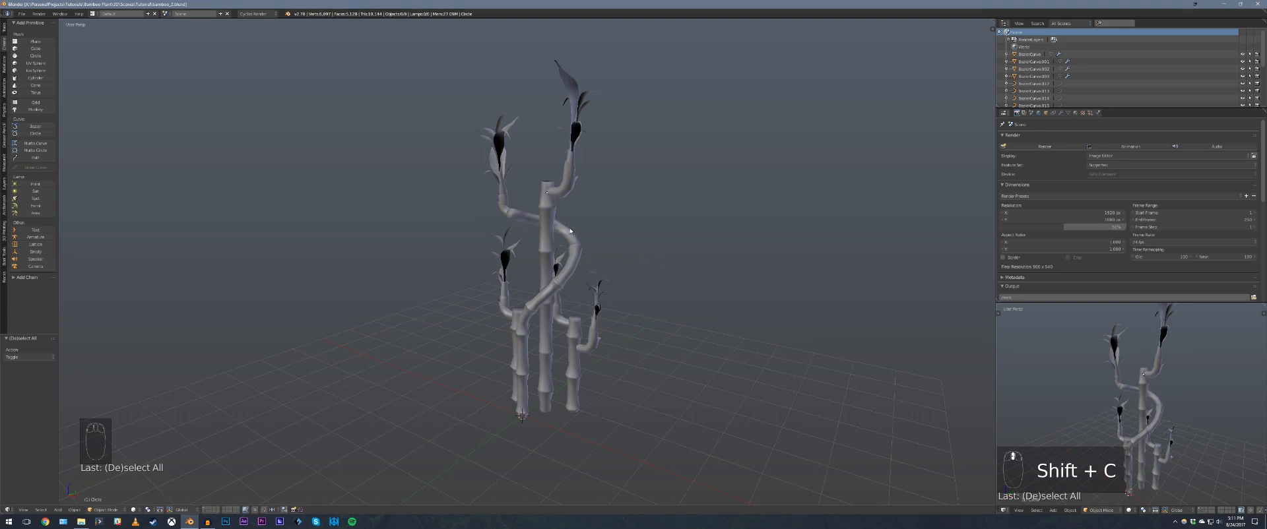
- Switch to an empty scene layer and set the viewport to a front orthographic view
{"action": "middle_click_drag", "start_coordinate": [570, 230], "coordinate": [620, 255]}
{"action": "scroll", "coordinate": [601, 228], "scroll_direction": "up", "scroll_amount": 1}
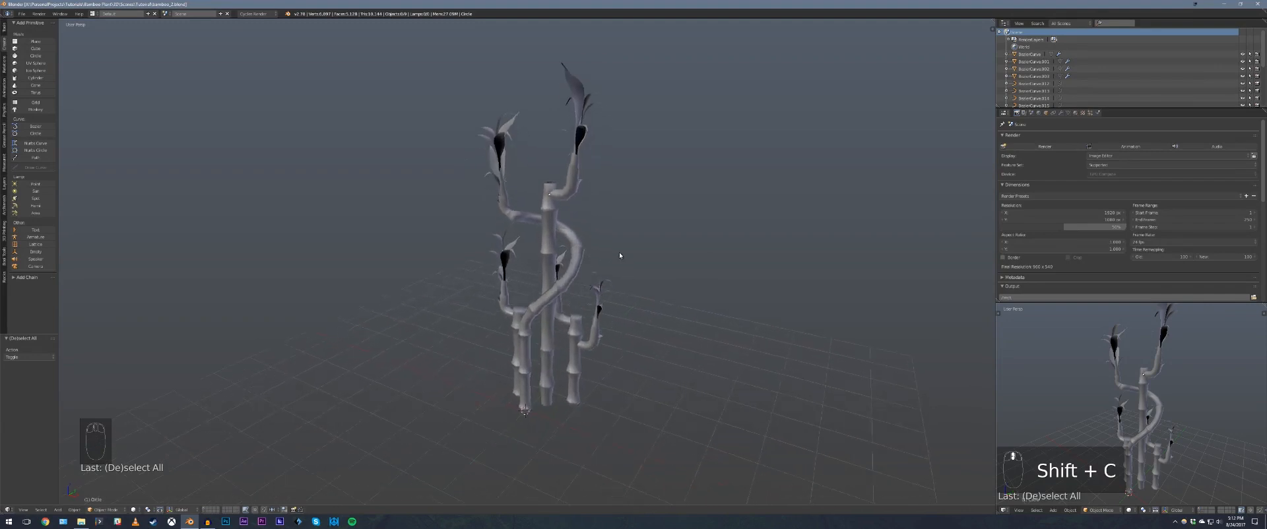
{"action": "left_click", "coordinate": [207, 510]}
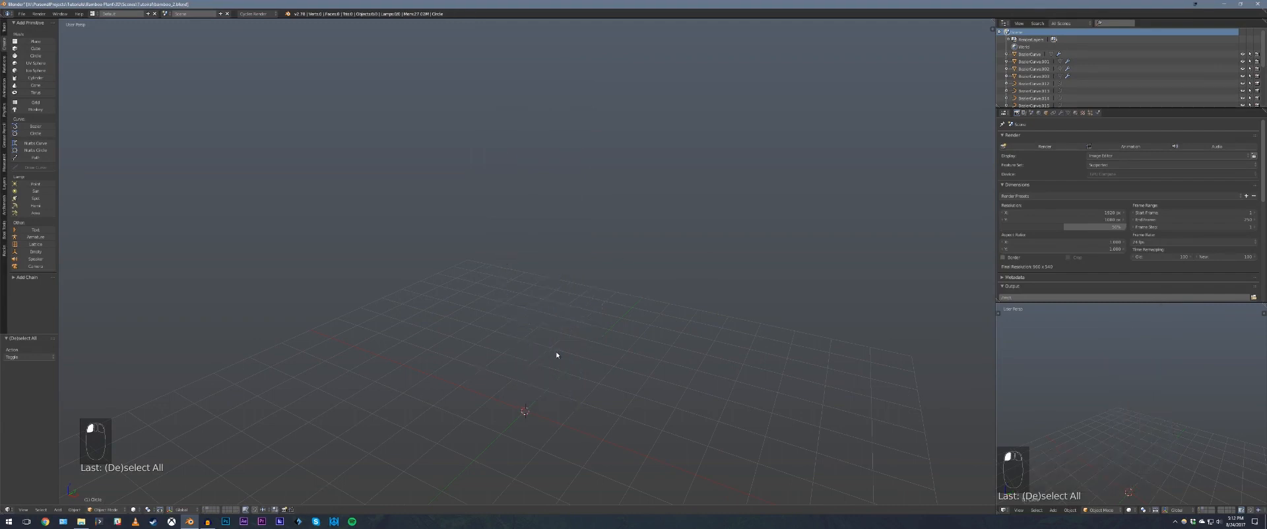
{"action": "key", "text": "KP_1"}
{"action": "key", "text": "KP_5"}
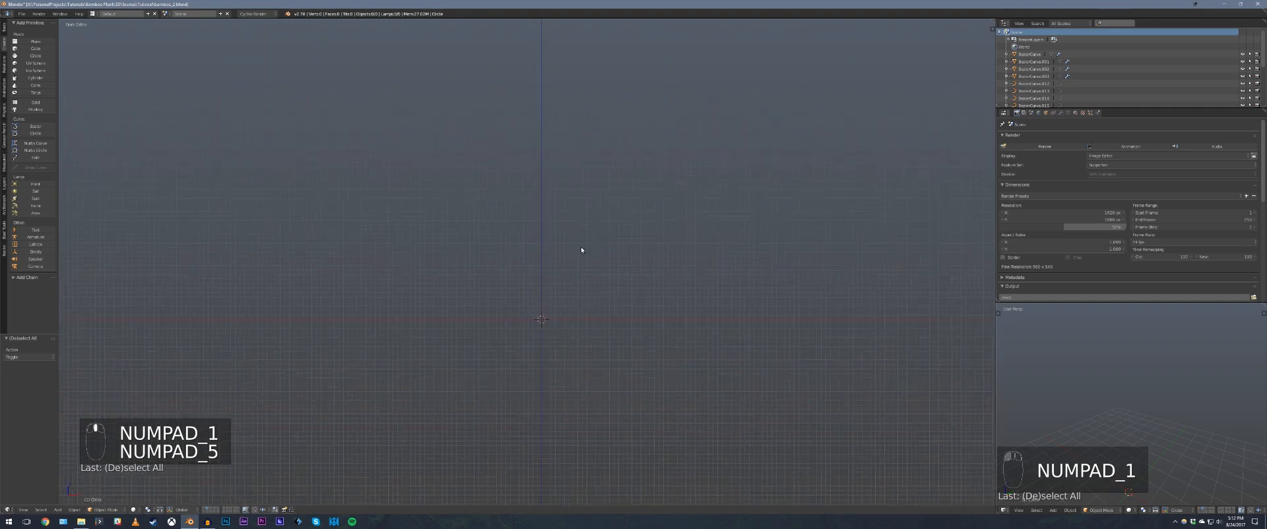
- Add a UV sphere at the world origin with 16 segments
{"action": "key", "text": "shift+a"}
{"action": "mouse_move", "coordinate": [573, 247]}
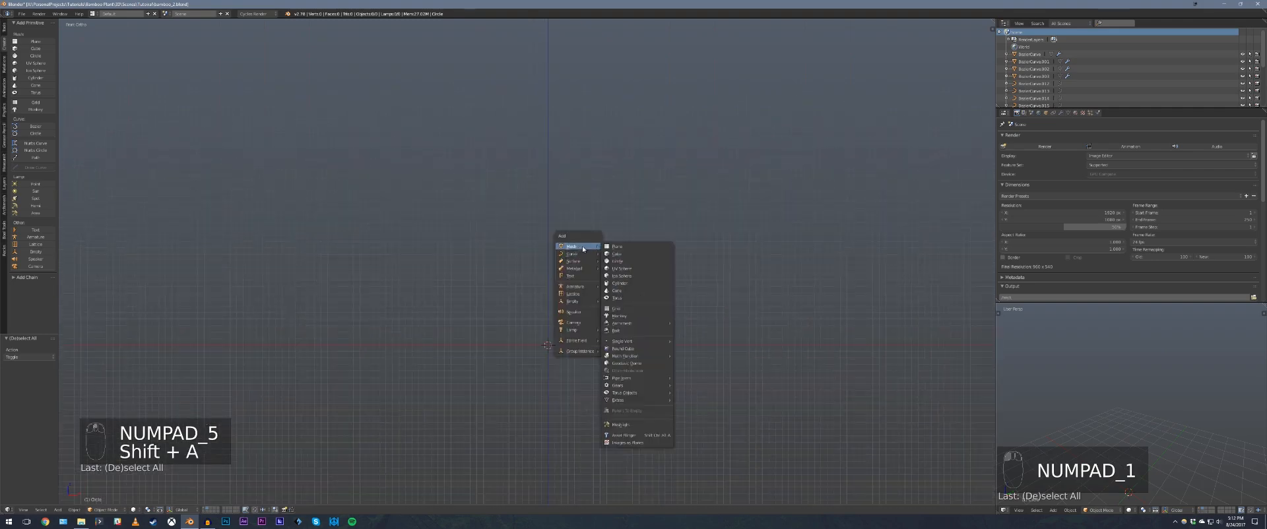
{"action": "left_click", "coordinate": [627, 269]}
{"action": "left_click", "coordinate": [33, 357]}
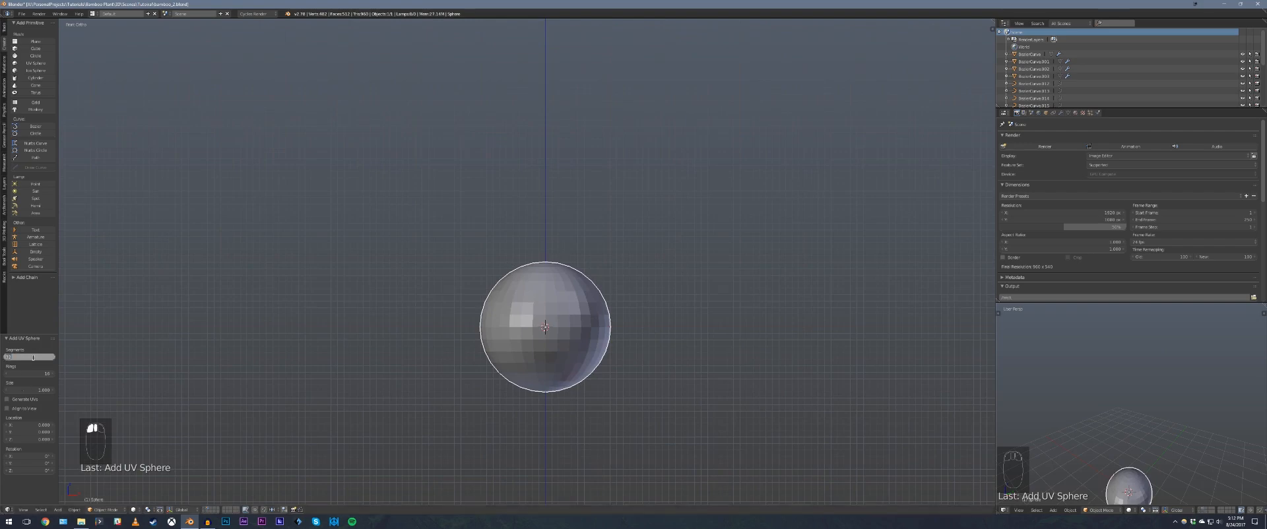
{"action": "type", "text": "16"}
{"action": "key", "text": "Return"}
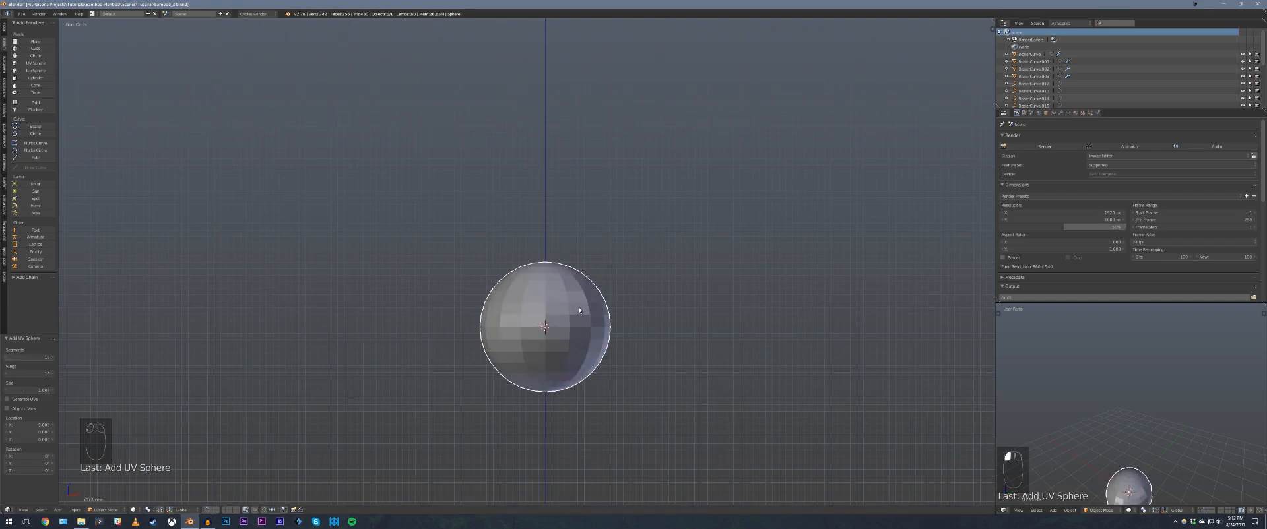
{"action": "key", "text": "Tab"}
{"action": "key", "text": "Tab"}
{"action": "key", "text": "ctrl+Tab"}
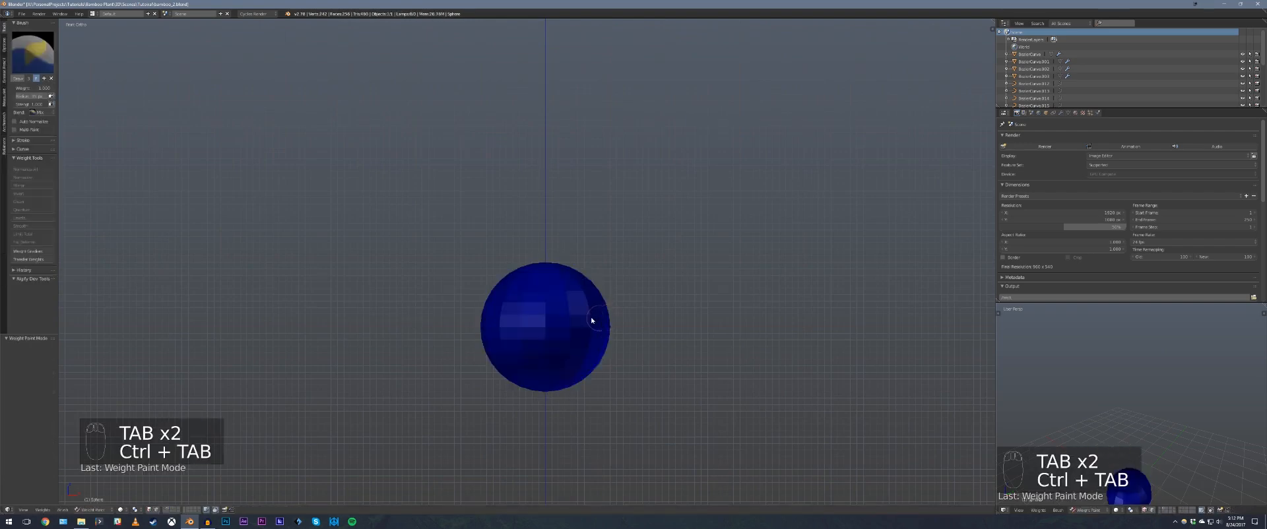
{"action": "key", "text": "ctrl+Tab"}
- Turn on snapping and move the sphere up by its radius so its lowest point rests on the world origin
{"action": "key", "text": "shift+Tab"}
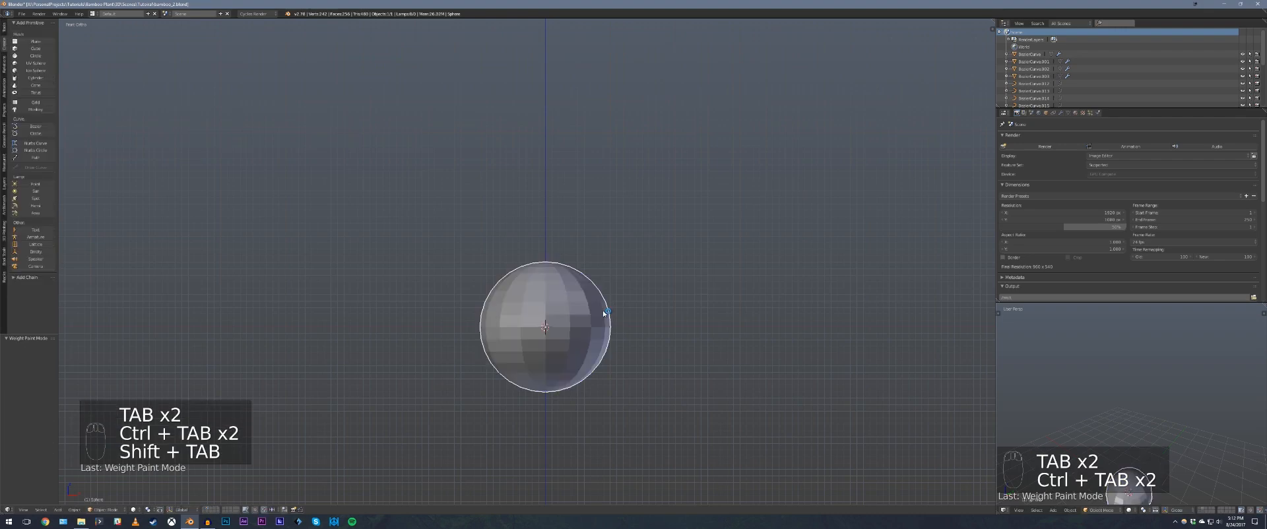
{"action": "key", "text": "g"}
{"action": "left_click", "coordinate": [588, 270]}
- Delete all vertices in the upper half of the sphere in wireframe view, leaving an open bowl
{"action": "key", "text": "Tab"}
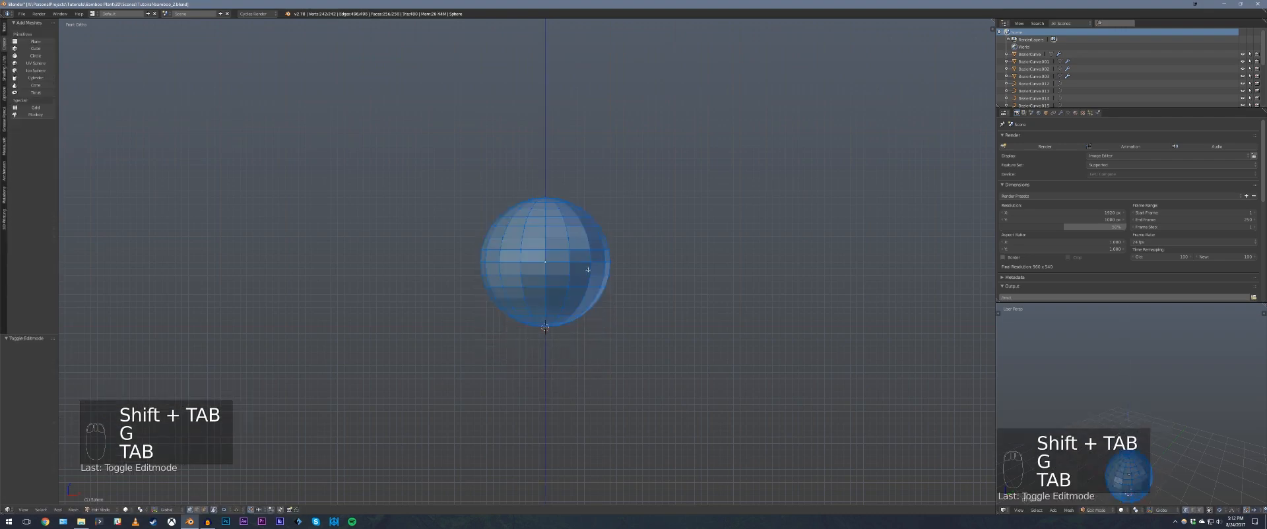
{"action": "key", "text": "a"}
{"action": "key", "text": "z"}
{"action": "mouse_move", "coordinate": [474, 270]}
{"action": "right_mouse_down", "text": "ctrl"}
{"action": "mouse_move", "coordinate": [464, 299]}
{"action": "mouse_move", "coordinate": [678, 292]}
{"action": "mouse_move", "coordinate": [627, 270]}
{"action": "right_mouse_up", "text": "ctrl"}
{"action": "key", "text": "a"}
{"action": "mouse_move", "coordinate": [475, 158]}
{"action": "right_mouse_down", "text": "ctrl"}
{"action": "mouse_move", "coordinate": [478, 255]}
{"action": "mouse_move", "coordinate": [617, 253]}
{"action": "mouse_move", "coordinate": [648, 179]}
{"action": "right_mouse_up", "text": "ctrl"}
{"action": "key", "text": "x"}
{"action": "left_click", "coordinate": [650, 187]}
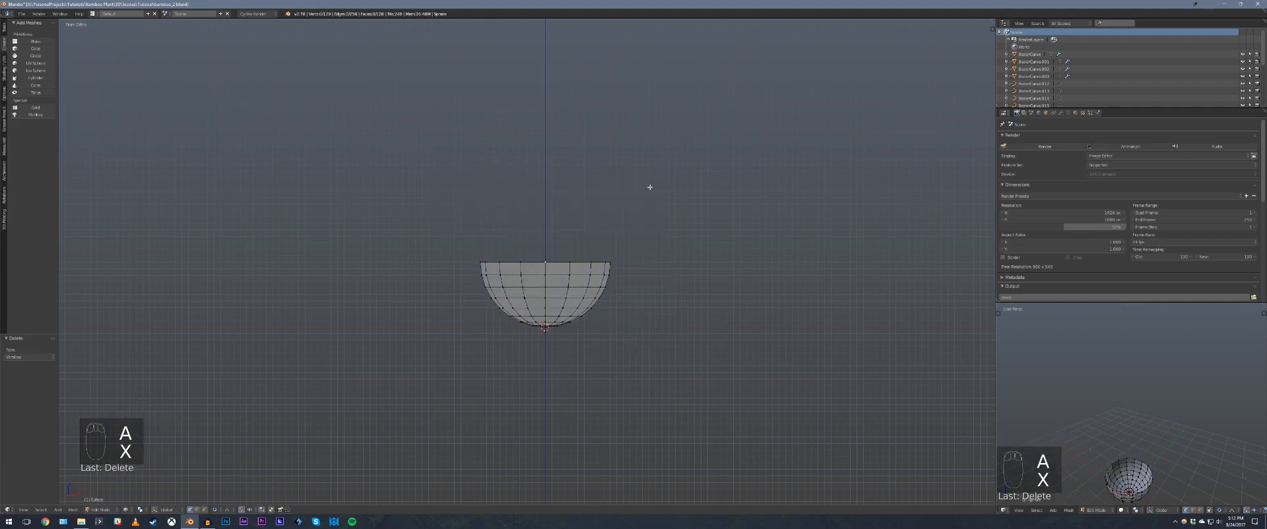
{"action": "key", "text": "Tab"}
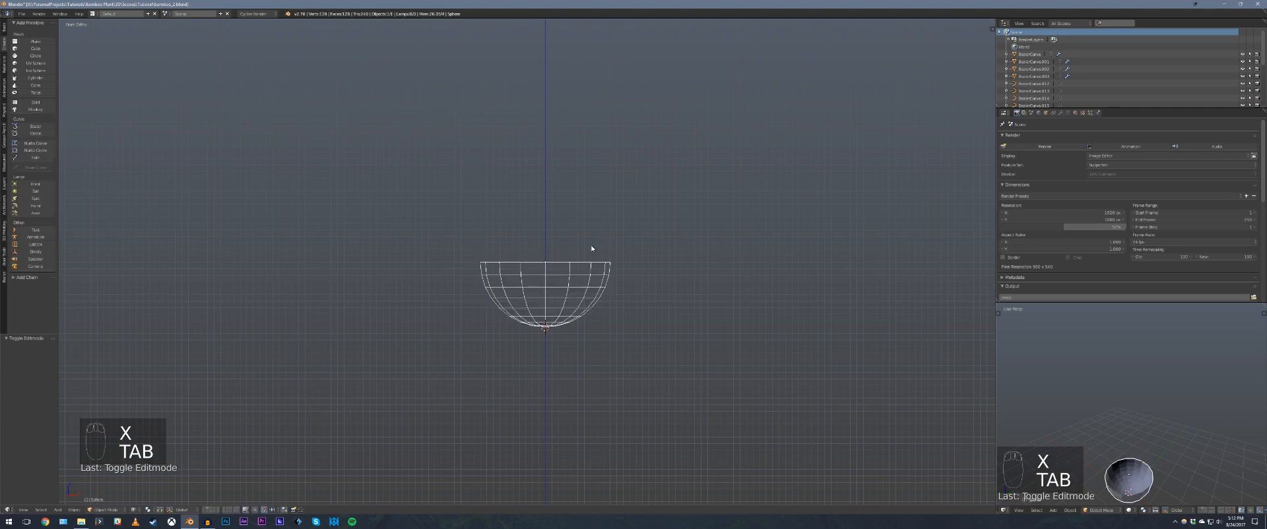
- Extrude the bowl's open rim loop straight up by about 1.4 units to form the cup's walls
{"action": "middle_click_drag", "start_coordinate": [584, 249], "coordinate": [580, 309], "text": "shift"}
{"action": "key", "text": "Tab"}
{"action": "key", "text": "a"}
{"action": "key", "text": "a"}
{"action": "key", "text": "a"}
{"action": "key", "text": "a"}
{"action": "key", "text": "a"}
{"action": "left_click", "coordinate": [533, 324], "text": "alt"}
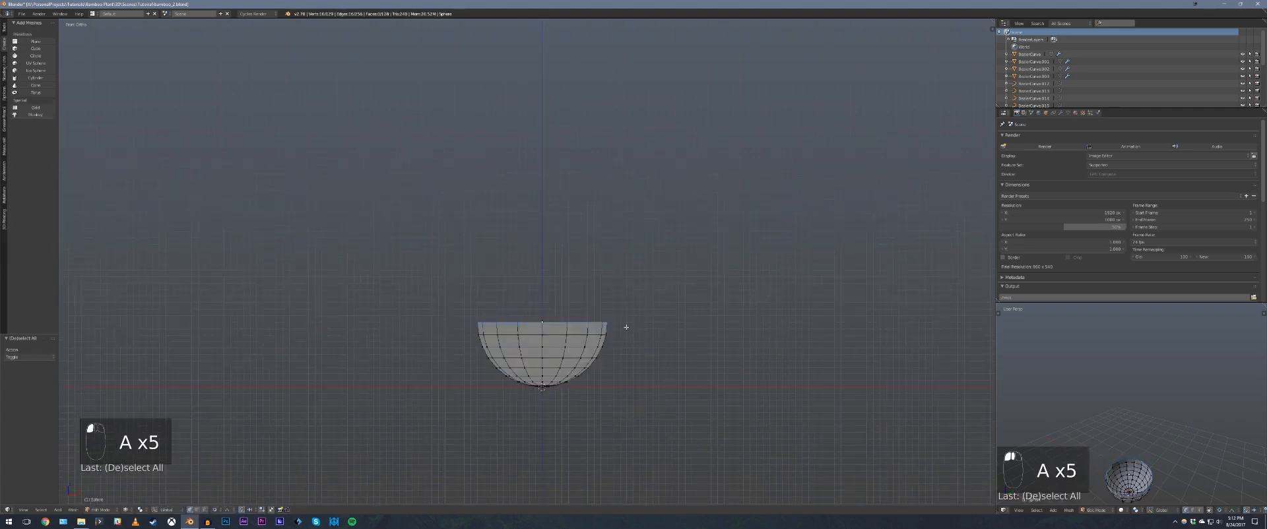
{"action": "key", "text": "e"}
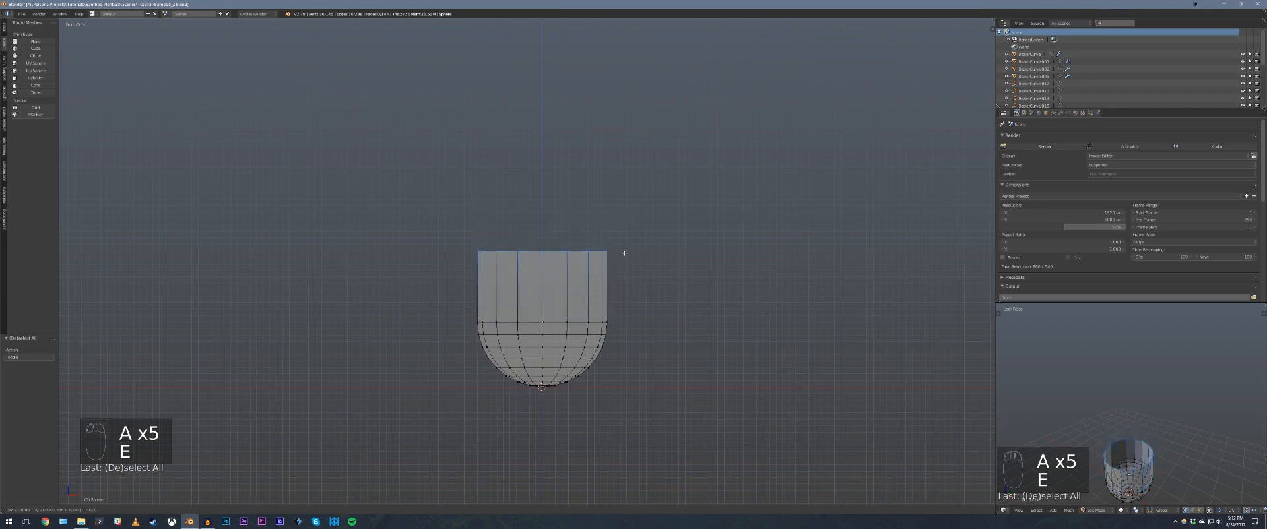
{"action": "left_click", "coordinate": [627, 239]}
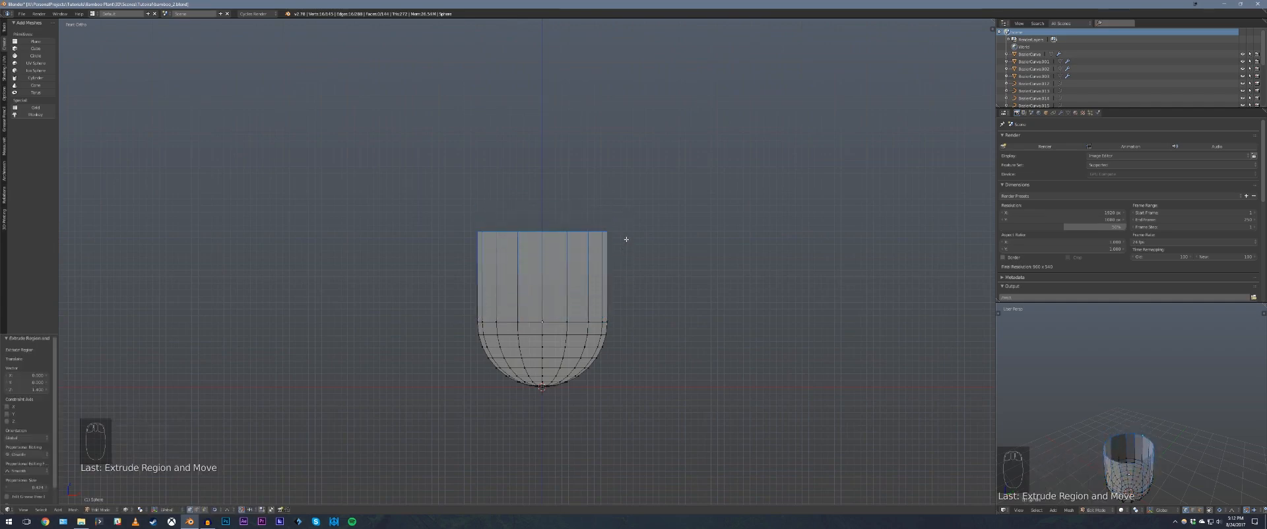
{"action": "key", "text": "a"}
- Examine the cup mesh from several angles in solid shading, both inside and outside edit mode
{"action": "middle_click_drag", "start_coordinate": [587, 281], "coordinate": [552, 280]}
{"action": "key", "text": "z"}
{"action": "key", "text": "a"}
{"action": "key", "text": "Tab"}
{"action": "middle_click_drag", "start_coordinate": [553, 396], "coordinate": [603, 346]}
{"action": "key", "text": "Tab"}
{"action": "scroll", "coordinate": [541, 348], "scroll_direction": "up", "scroll_amount": 2}
{"action": "scroll", "coordinate": [579, 291], "scroll_direction": "up", "scroll_amount": 1}
{"action": "scroll", "coordinate": [580, 291], "scroll_direction": "up", "scroll_amount": 2}
{"action": "key", "text": "a"}
{"action": "key", "text": "Tab"}
{"action": "scroll", "coordinate": [597, 345], "scroll_direction": "down", "scroll_amount": 4}
{"action": "middle_click_drag", "start_coordinate": [604, 348], "coordinate": [604, 297], "text": "shift"}
- Try to move the cup's lowest vertex in wireframe front view, and turn off proportional editing
{"action": "key", "text": "KP_1"}
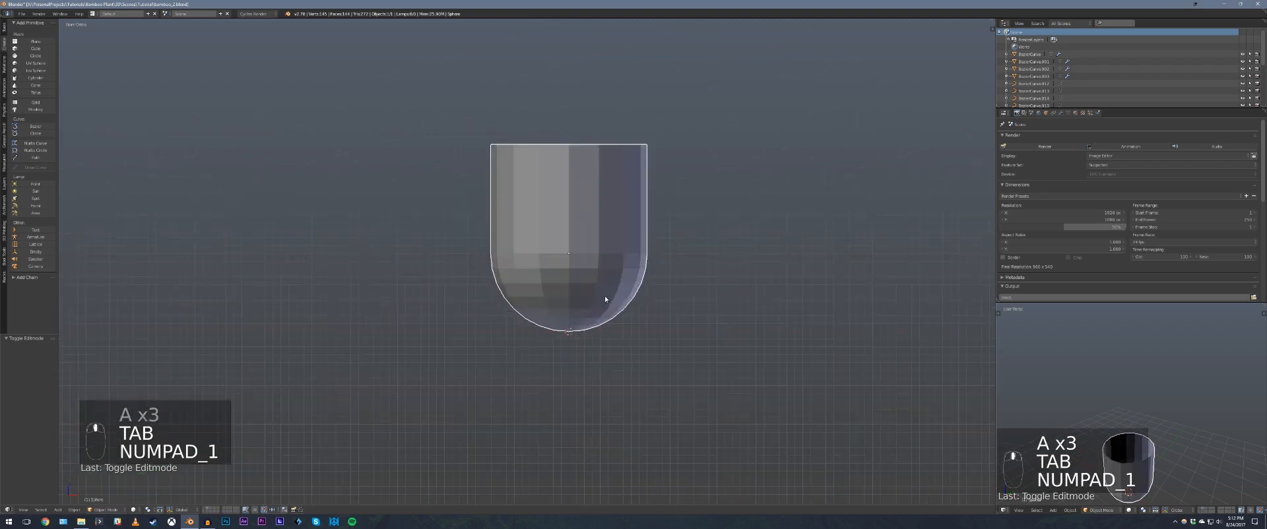
{"action": "scroll", "coordinate": [611, 303], "scroll_direction": "up", "scroll_amount": 2}
{"action": "mouse_move", "coordinate": [614, 307]}
{"action": "middle_mouse_down", "text": "shift"}
{"action": "mouse_move", "coordinate": [597, 245]}
{"action": "mouse_move", "coordinate": [608, 304]}
{"action": "middle_mouse_up", "text": "shift"}
{"action": "scroll", "coordinate": [596, 258], "scroll_direction": "up", "scroll_amount": 2}
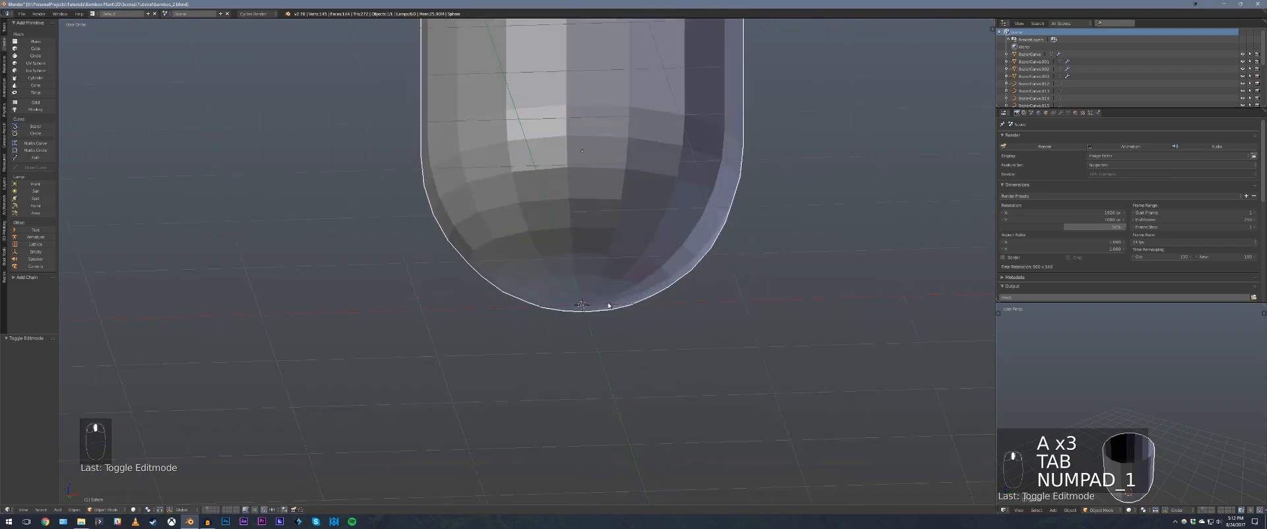
{"action": "key", "text": "KP_1"}
{"action": "key", "text": "Tab"}
{"action": "key", "text": "ctrl+Tab"}
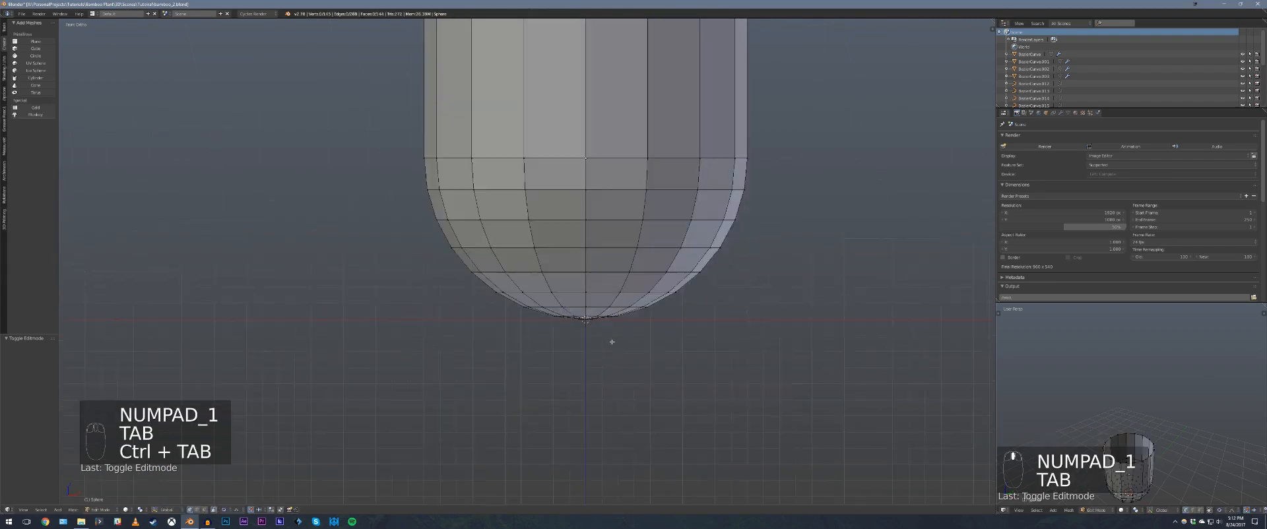
{"action": "scroll", "coordinate": [611, 342], "scroll_direction": "up", "scroll_amount": 2}
{"action": "key", "text": "z"}
{"action": "mouse_move", "coordinate": [538, 317]}
{"action": "left_mouse_down", "text": "ctrl"}
{"action": "mouse_move", "coordinate": [632, 354]}
{"action": "mouse_move", "coordinate": [634, 328]}
{"action": "mouse_move", "coordinate": [598, 329]}
{"action": "left_mouse_up", "text": "ctrl"}
{"action": "key", "text": "a"}
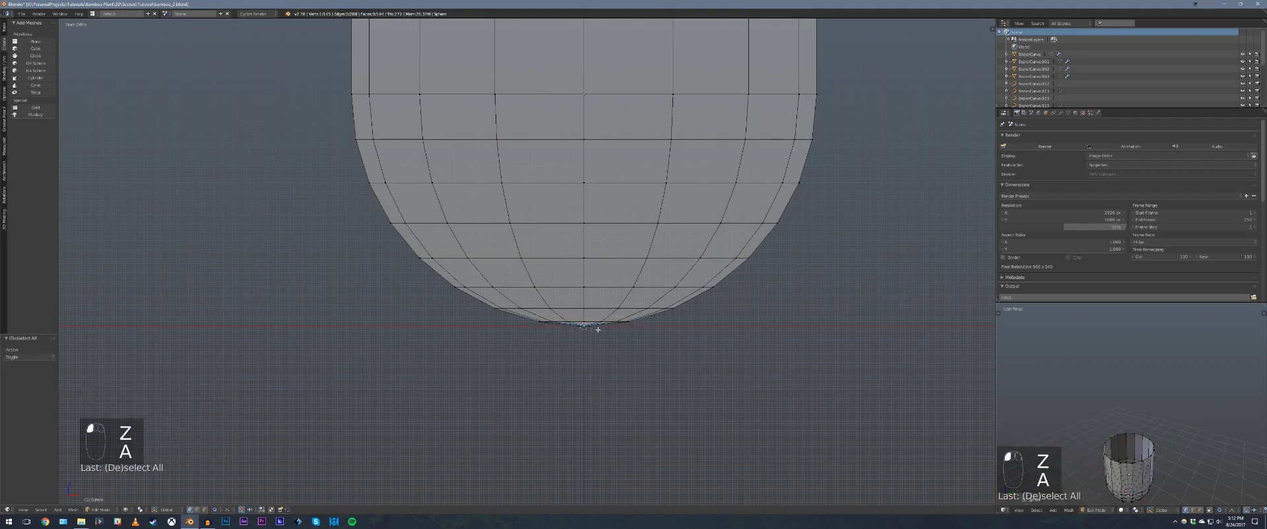
{"action": "key", "text": "g"}
{"action": "key", "text": "o"}
{"action": "key", "text": "o"}
{"action": "key", "text": "o"}
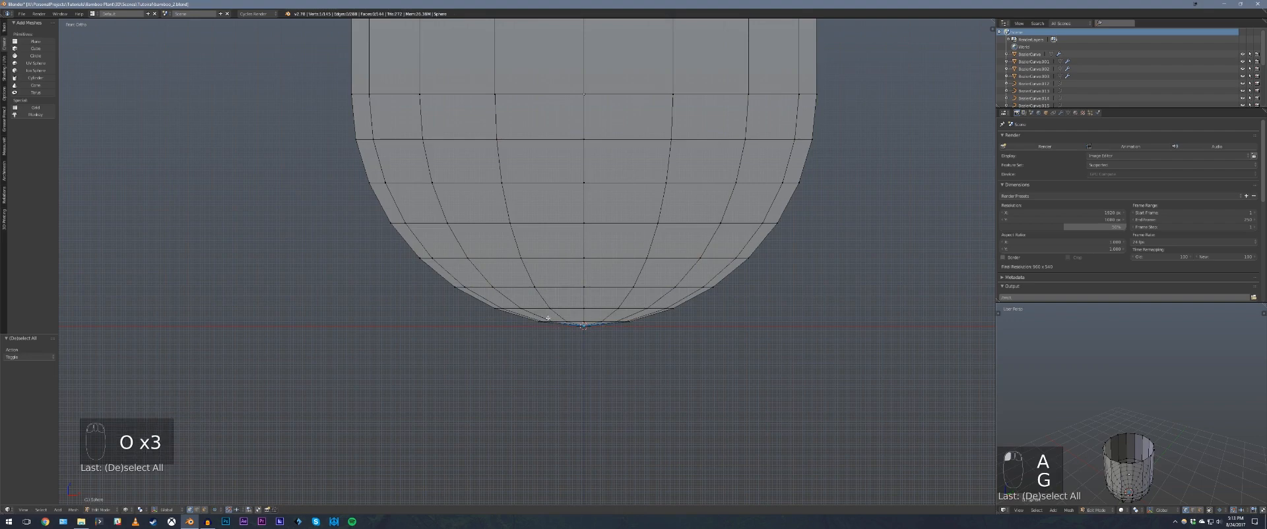
{"action": "right_click", "coordinate": [523, 330]}
- Flatten the cup's lowest vertex ring by scaling it to 0 along Z, and lower it vertically to the world origin's level
{"action": "mouse_move", "coordinate": [523, 330]}
{"action": "left_mouse_down", "text": "ctrl"}
{"action": "mouse_move", "coordinate": [662, 326]}
{"action": "mouse_move", "coordinate": [646, 318]}
{"action": "left_mouse_up", "text": "ctrl"}
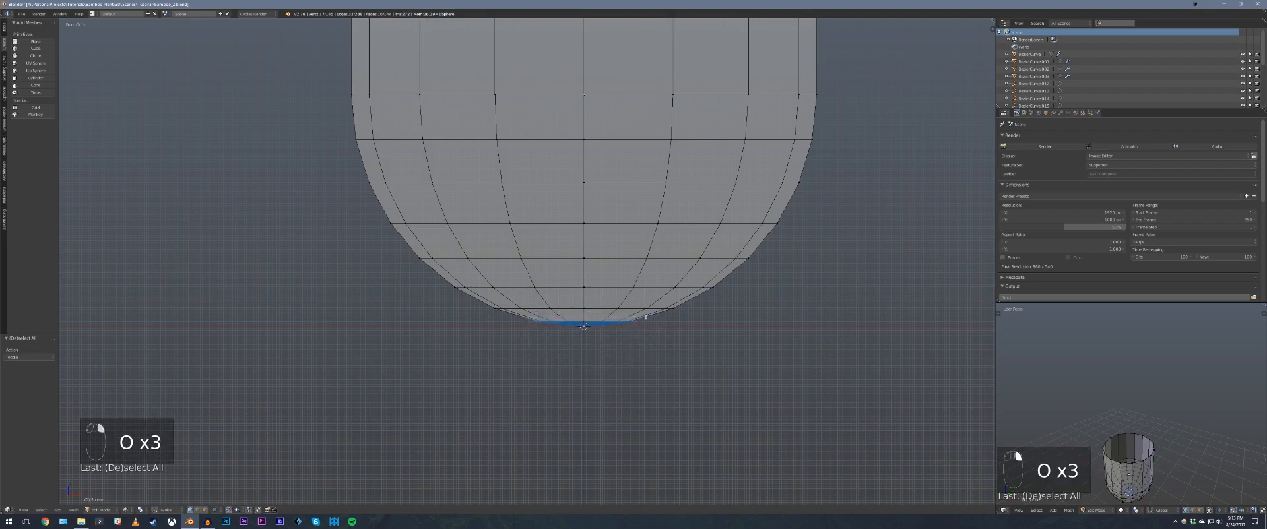
{"action": "key", "text": "s"}
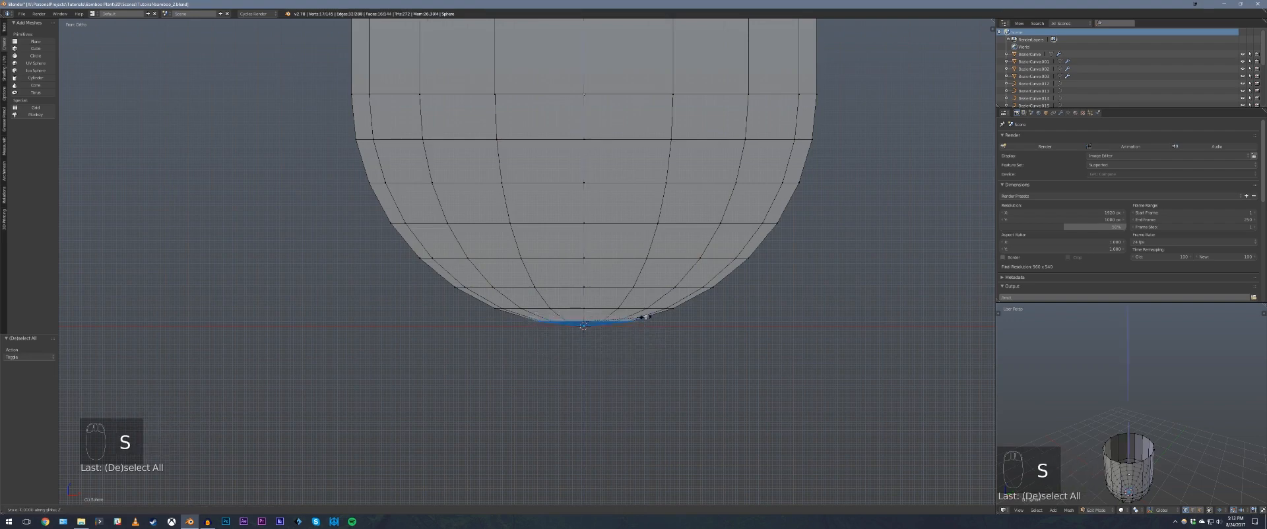
{"action": "key", "text": "0"}
{"action": "key", "text": "Return"}
{"action": "key", "text": "g"}
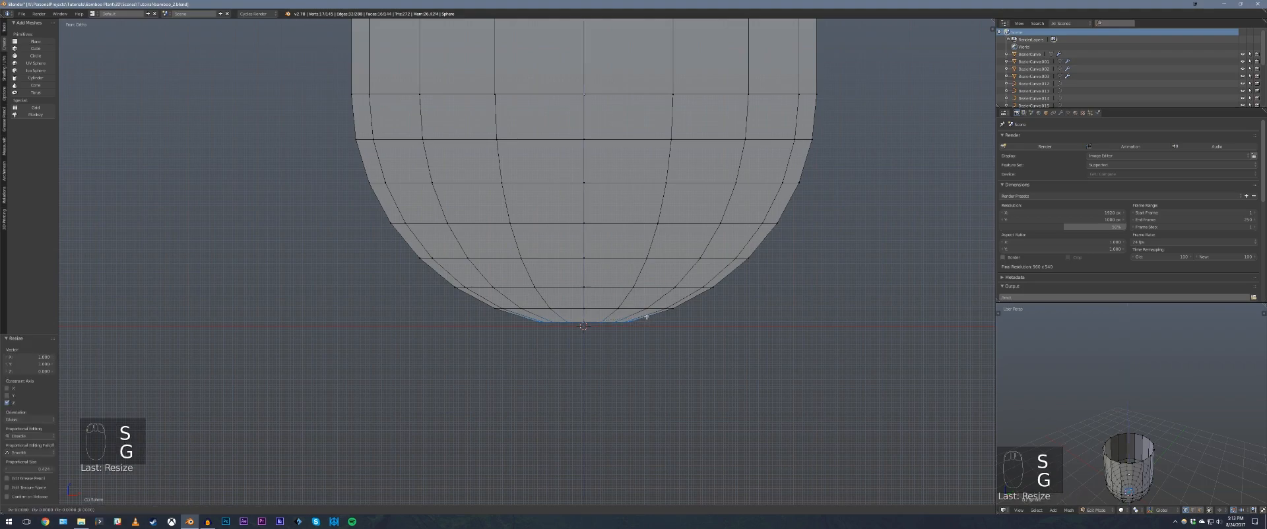
{"action": "key", "text": "z"}
{"action": "left_click", "coordinate": [647, 323]}
{"action": "key", "text": "a"}
{"action": "key", "text": "Tab"}
{"action": "scroll", "coordinate": [648, 302], "scroll_direction": "down", "scroll_amount": 5}
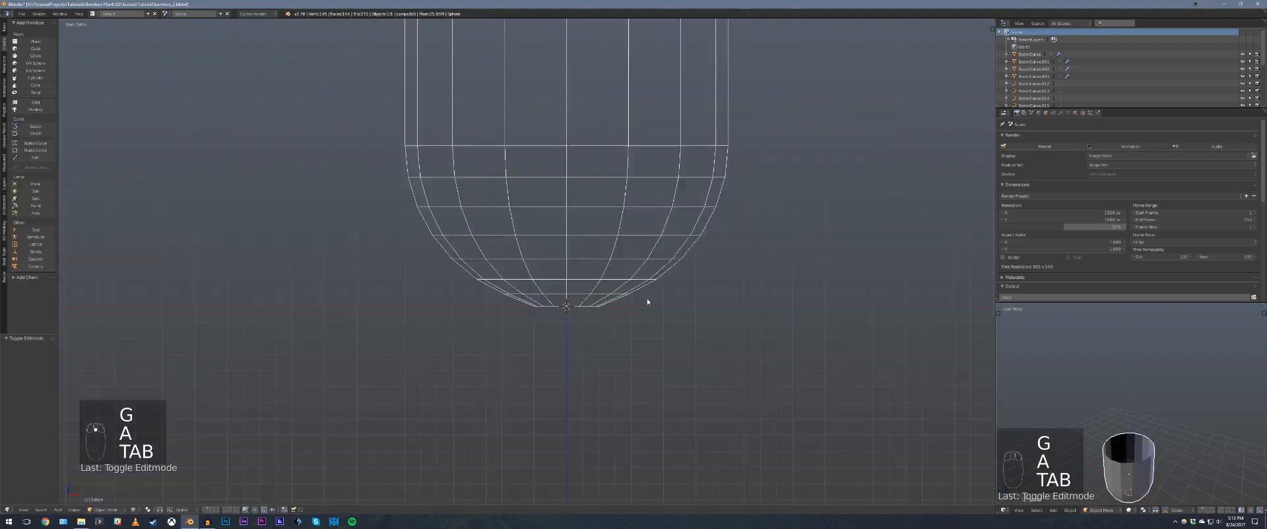
{"action": "mouse_move", "coordinate": [650, 243]}
{"action": "middle_mouse_down", "text": "shift"}
{"action": "mouse_move", "coordinate": [665, 291]}
{"action": "mouse_move", "coordinate": [606, 222]}
{"action": "mouse_move", "coordinate": [605, 184]}
{"action": "mouse_move", "coordinate": [609, 248]}
{"action": "mouse_move", "coordinate": [628, 277]}
{"action": "mouse_move", "coordinate": [584, 270]}
{"action": "mouse_move", "coordinate": [572, 225]}
{"action": "middle_mouse_up", "text": "shift"}
{"action": "key", "text": "z"}
{"action": "key", "text": "a"}
- Add a Solidify modifier to the cup with a thickness of about 0.15 and Even Thickness enabled
{"action": "scroll", "coordinate": [555, 253], "scroll_direction": "down", "scroll_amount": 1}
{"action": "scroll", "coordinate": [555, 255], "scroll_direction": "up", "scroll_amount": 1}
{"action": "middle_click_drag", "start_coordinate": [554, 257], "coordinate": [563, 258]}
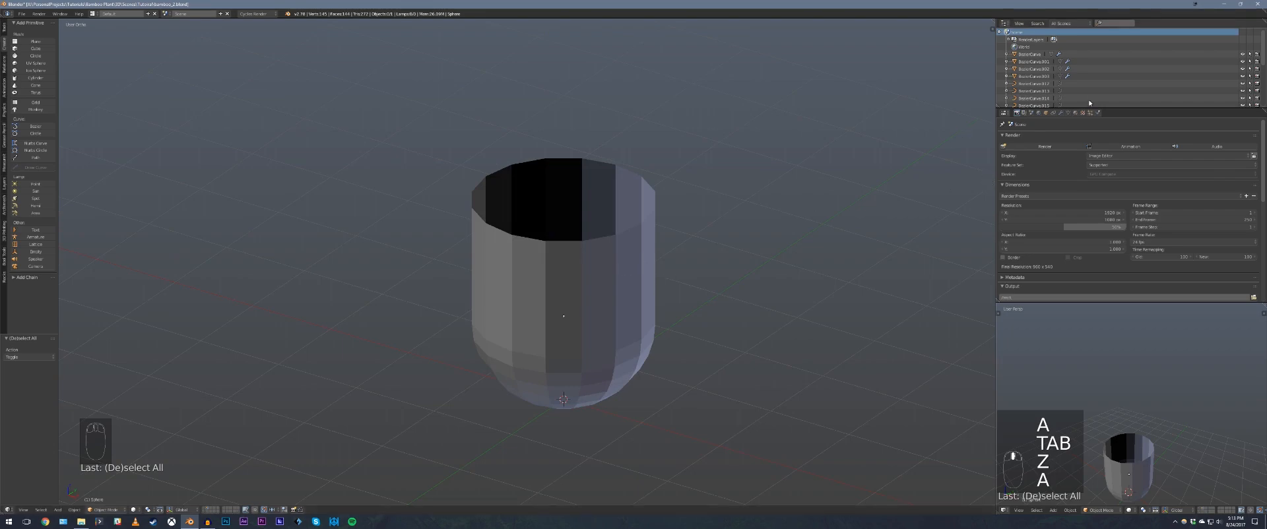
{"action": "left_click", "coordinate": [1061, 114]}
{"action": "left_click", "coordinate": [1033, 138]}
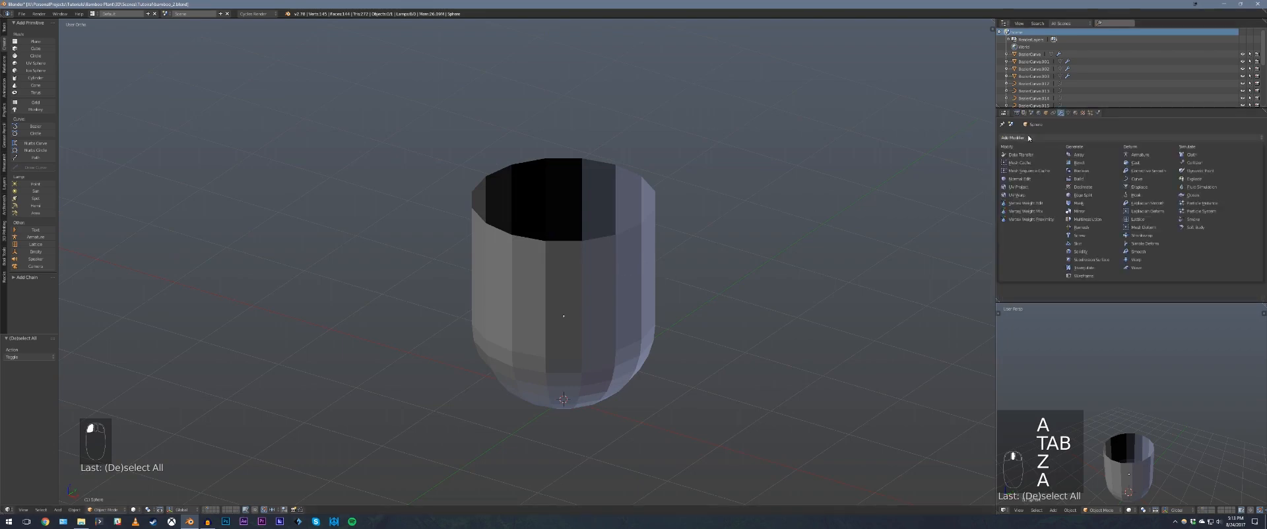
{"action": "left_click", "coordinate": [1091, 255]}
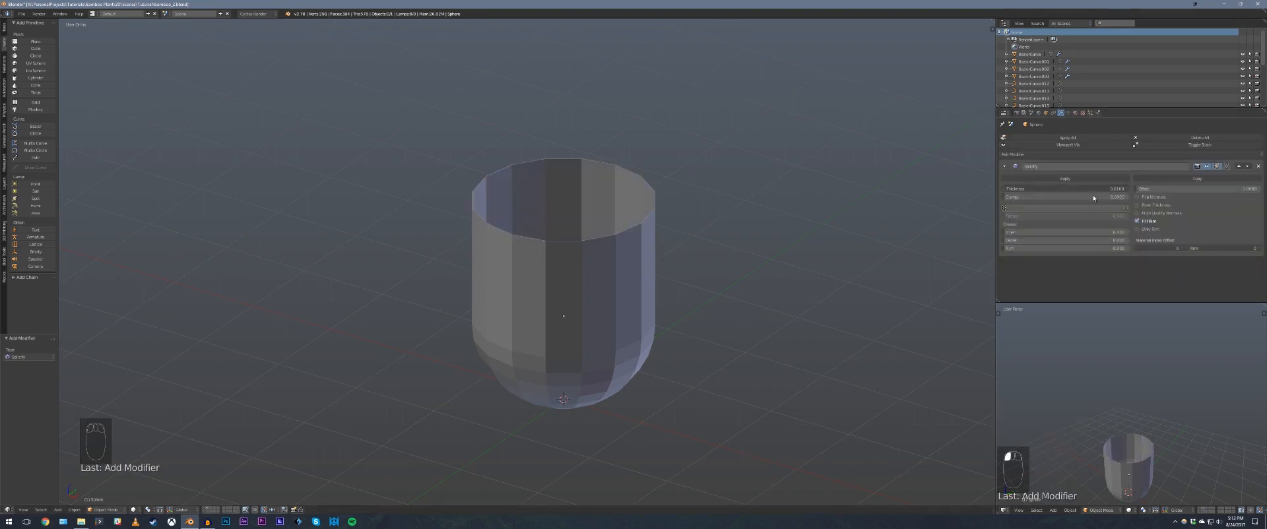
{"action": "mouse_move", "coordinate": [1083, 189]}
{"action": "left_mouse_down"}
{"action": "mouse_move", "coordinate": [1115, 189]}
{"action": "mouse_move", "coordinate": [1101, 188]}
{"action": "left_mouse_up"}
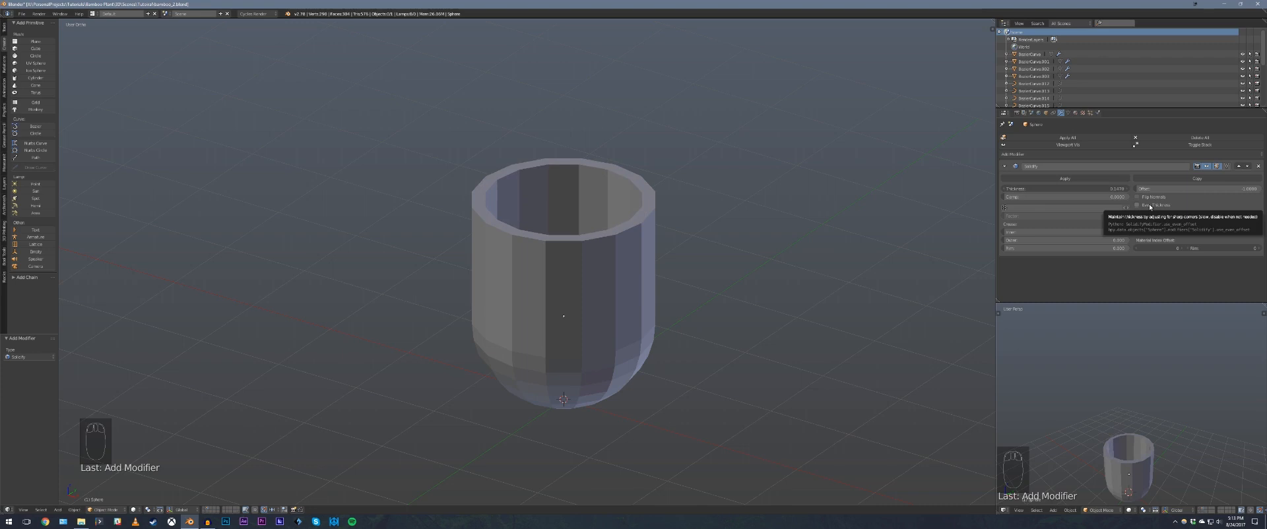
{"action": "left_click", "coordinate": [1150, 207]}
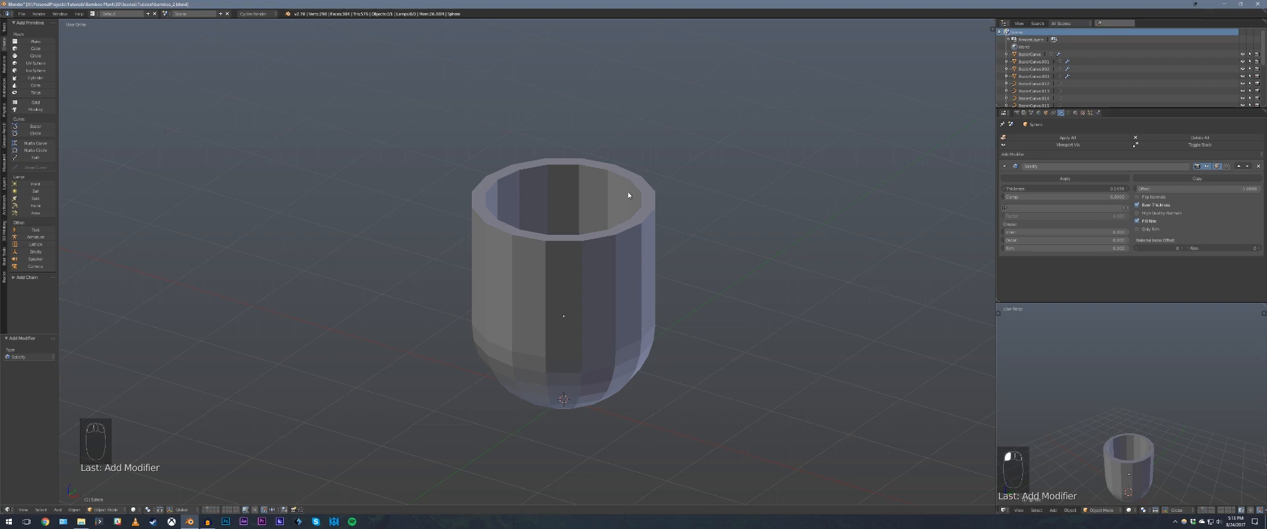
- Apply smooth shading to all faces of the cup in edit mode and return to object mode
{"action": "middle_click_drag", "start_coordinate": [628, 191], "coordinate": [632, 229]}
{"action": "key", "text": "Tab"}
{"action": "key", "text": "a"}
{"action": "key", "text": "a"}
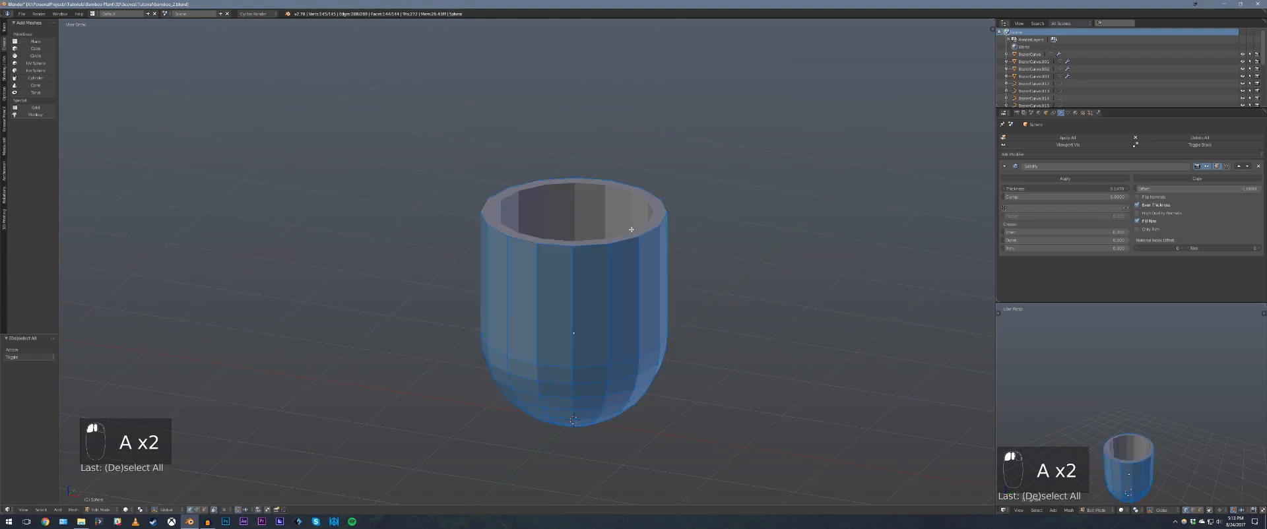
{"action": "key", "text": "w"}
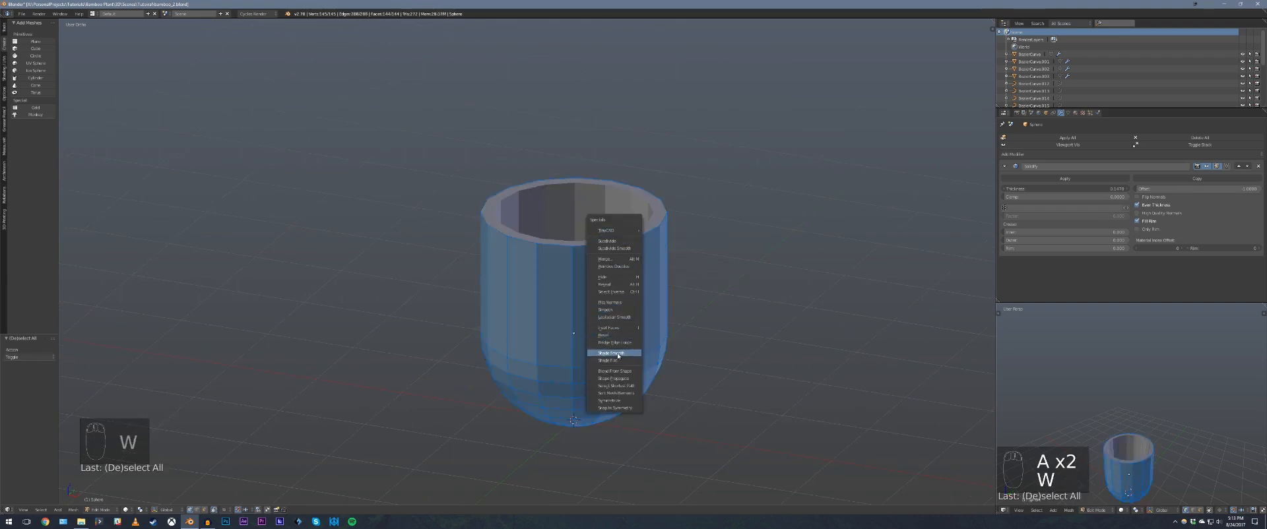
{"action": "key", "text": "Tab"}
{"action": "key", "text": "a"}
{"action": "middle_click_drag", "start_coordinate": [619, 287], "coordinate": [522, 299]}
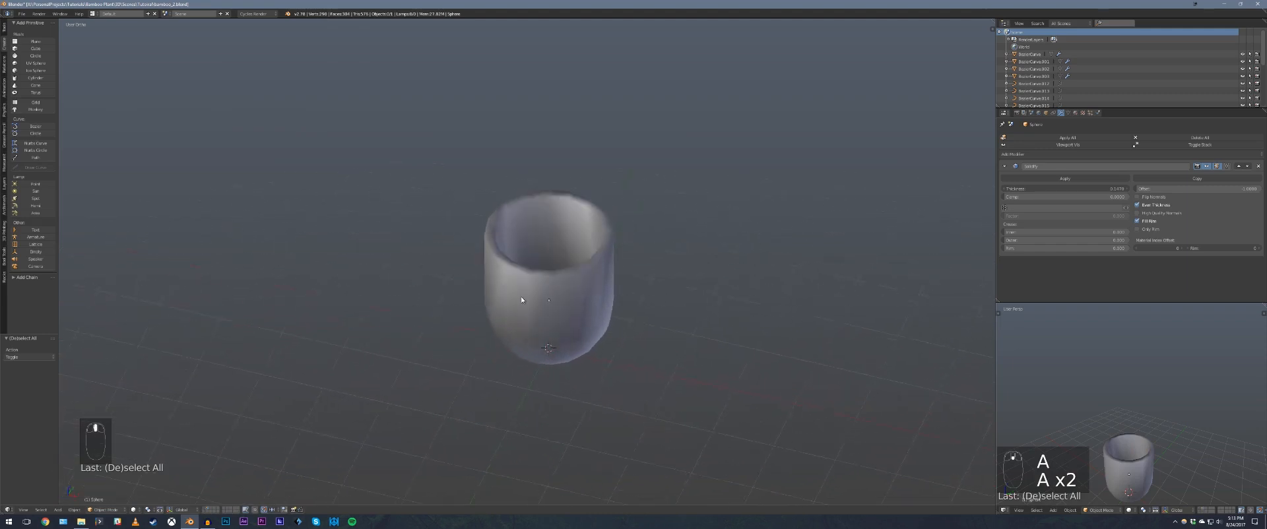
{"action": "key", "text": "KP_7"}
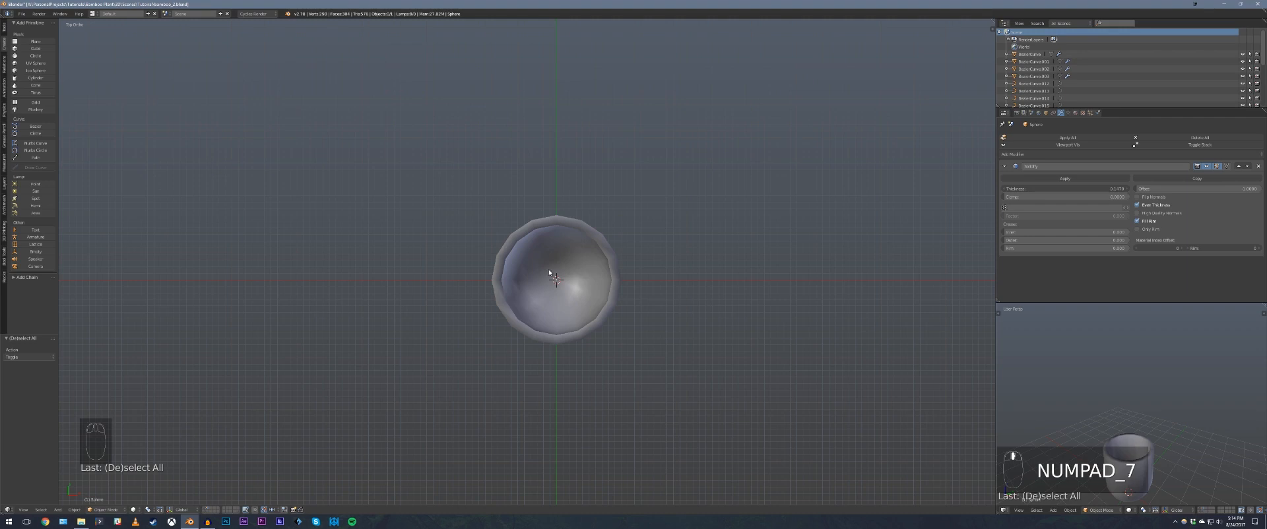
{"action": "middle_click_drag", "start_coordinate": [549, 271], "coordinate": [591, 264]}
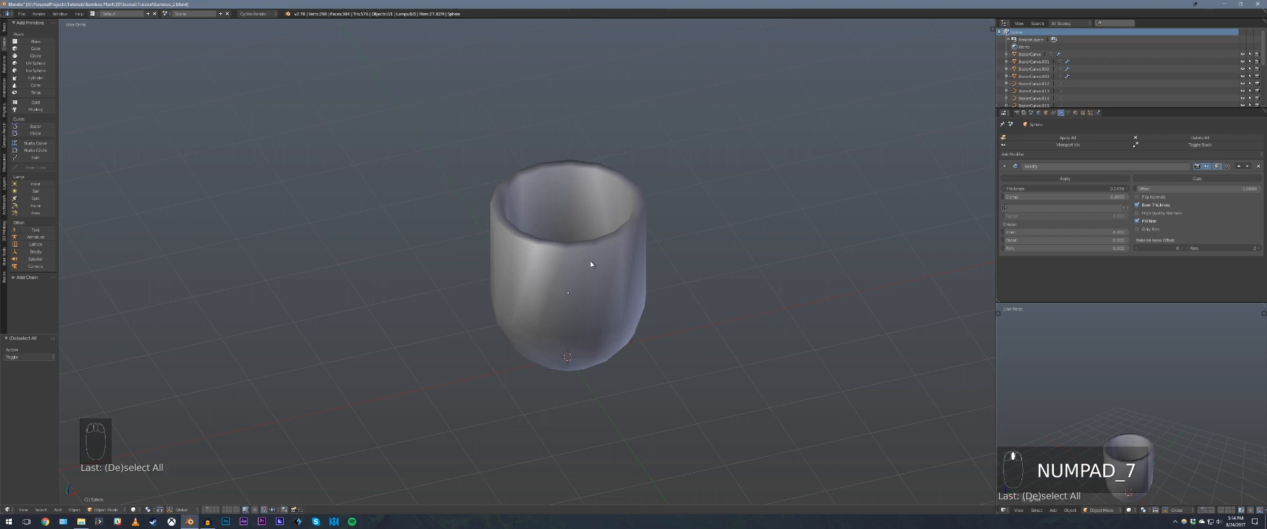
{"action": "scroll", "coordinate": [594, 251], "scroll_direction": "down", "scroll_amount": 3}
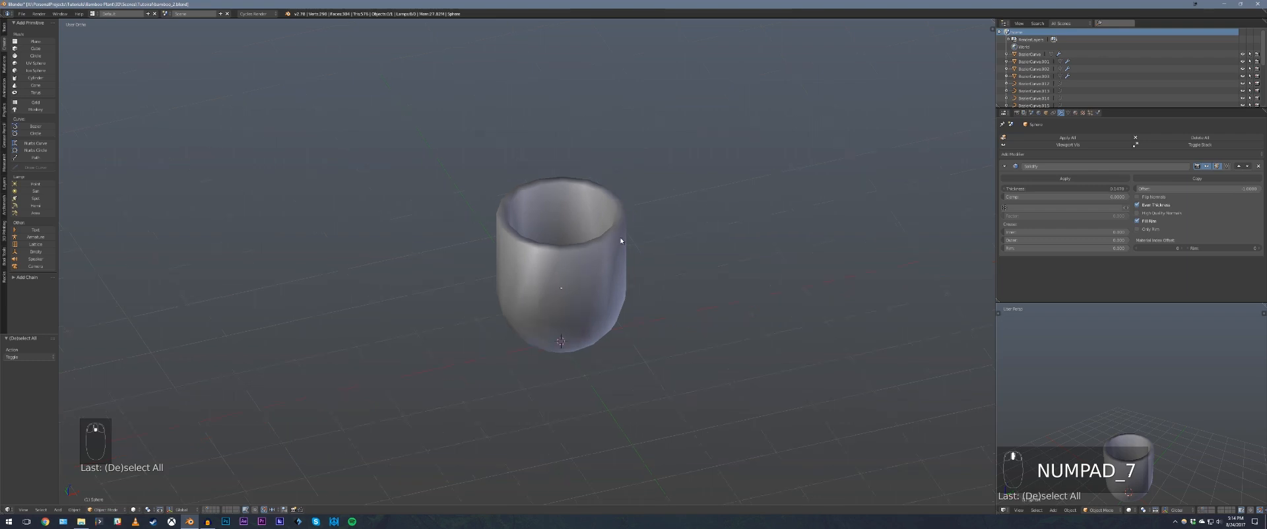
{"action": "scroll", "coordinate": [607, 233], "scroll_direction": "up", "scroll_amount": 4}
{"action": "middle_click_drag", "start_coordinate": [600, 234], "coordinate": [581, 235]}
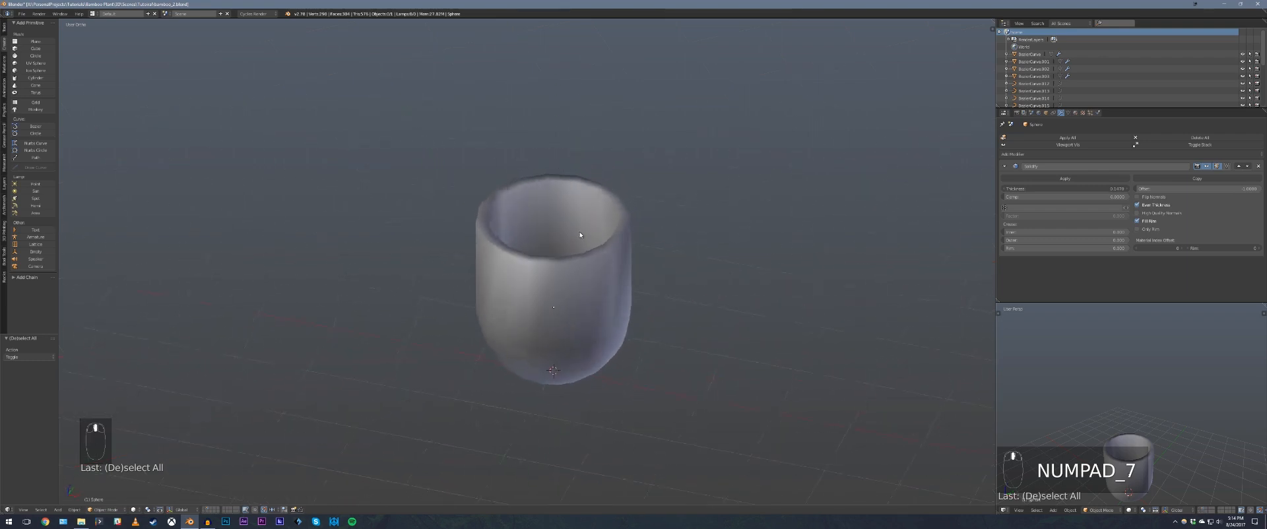
- Switch to an empty layer and add an ico sphere at the world origin
{"action": "middle_click_drag", "start_coordinate": [602, 284], "coordinate": [594, 240], "text": "shift"}
{"action": "scroll", "coordinate": [594, 240], "scroll_direction": "down", "scroll_amount": 2}
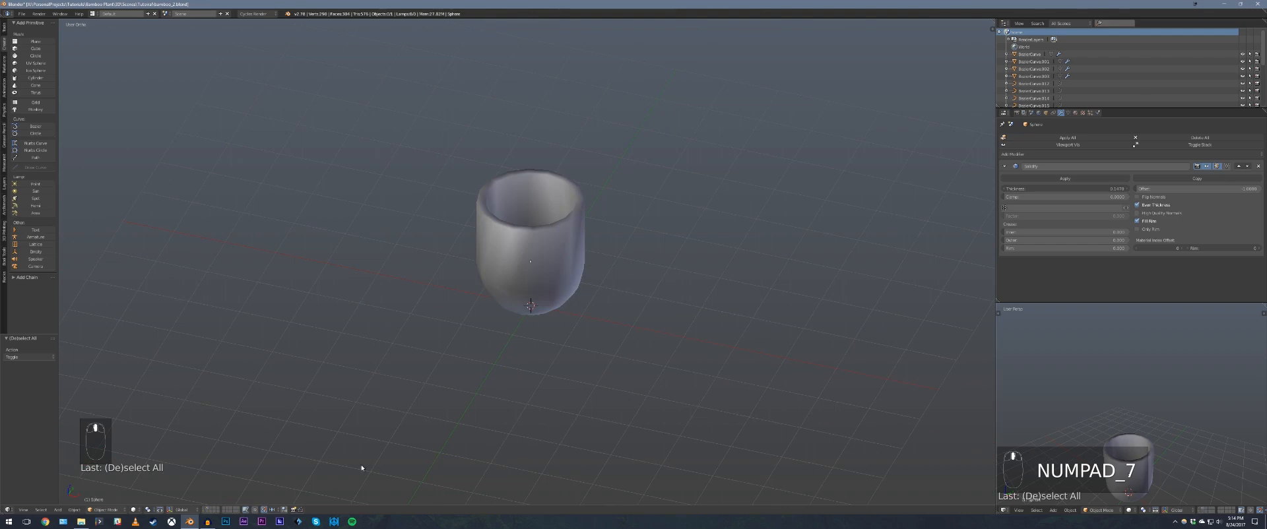
{"action": "left_click", "coordinate": [211, 509]}
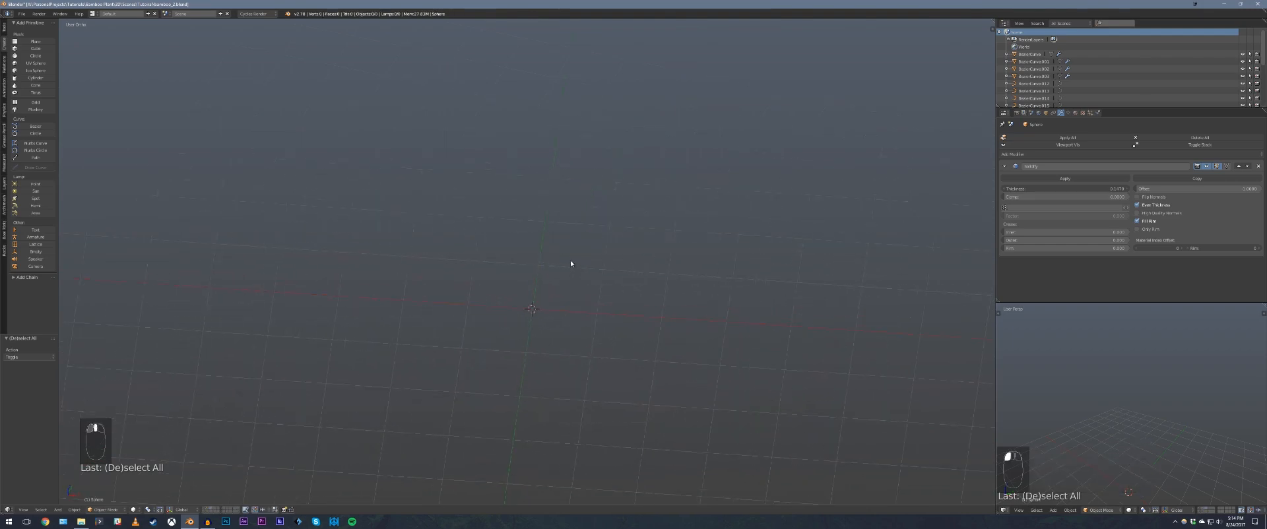
{"action": "key", "text": "shift+a"}
{"action": "mouse_move", "coordinate": [571, 262]}
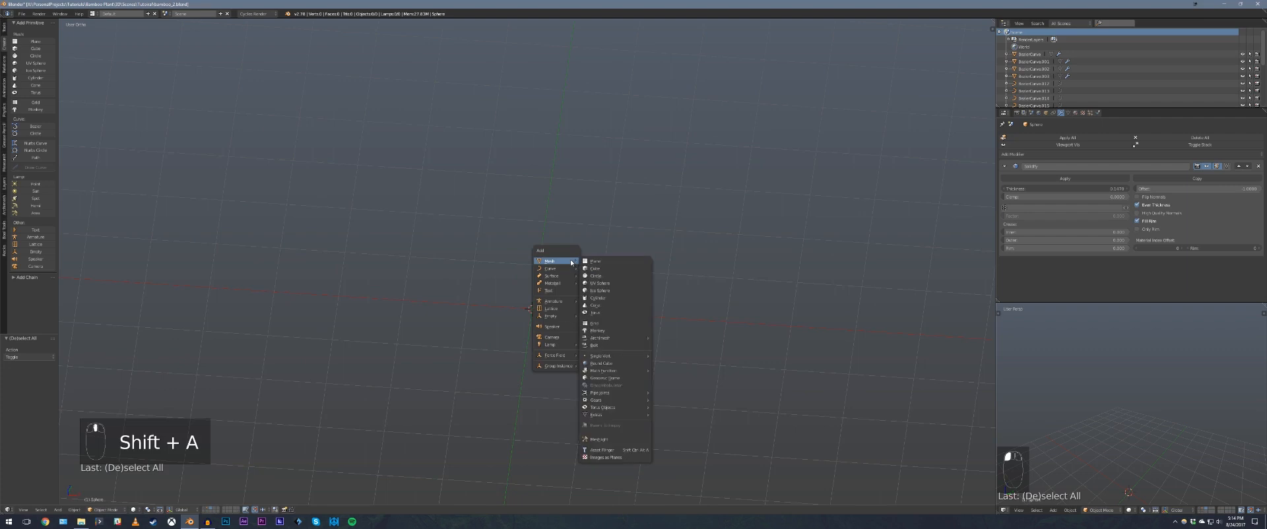
{"action": "left_click", "coordinate": [609, 292]}
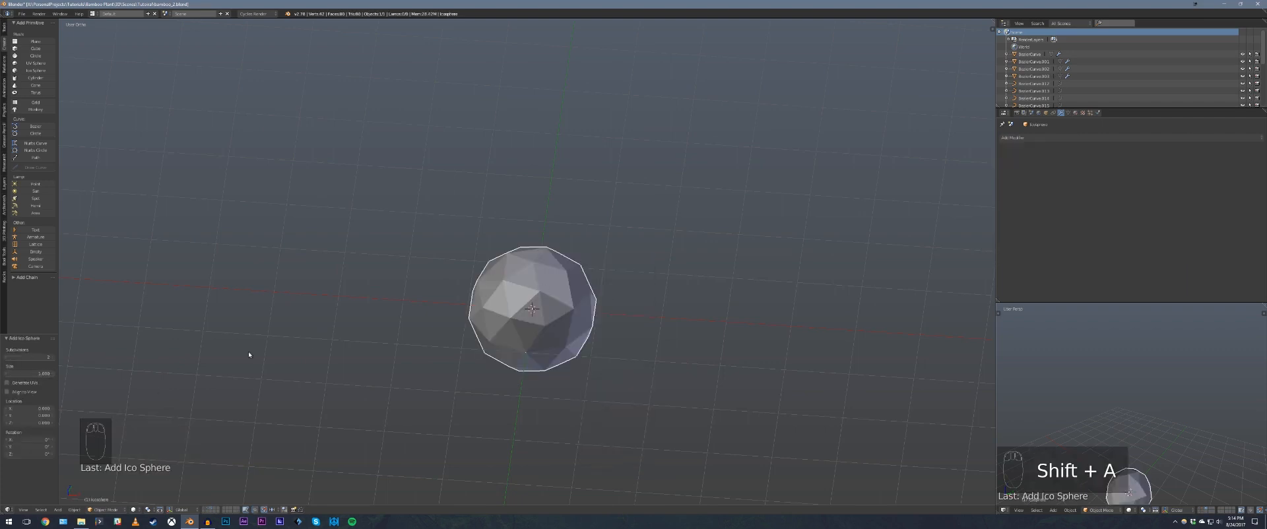
- Try the ico sphere with 1 subdivision, and set its subdivisions back to 2
{"action": "middle_click_drag", "start_coordinate": [554, 306], "coordinate": [569, 290]}
{"action": "left_click", "coordinate": [8, 359]}
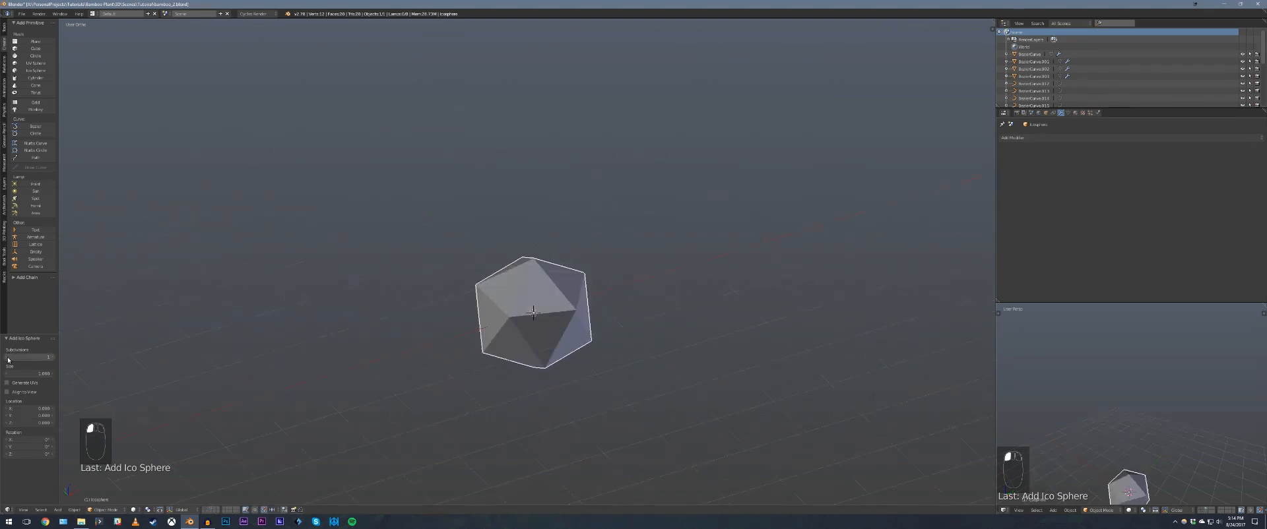
{"action": "middle_click_drag", "start_coordinate": [376, 286], "coordinate": [95, 283]}
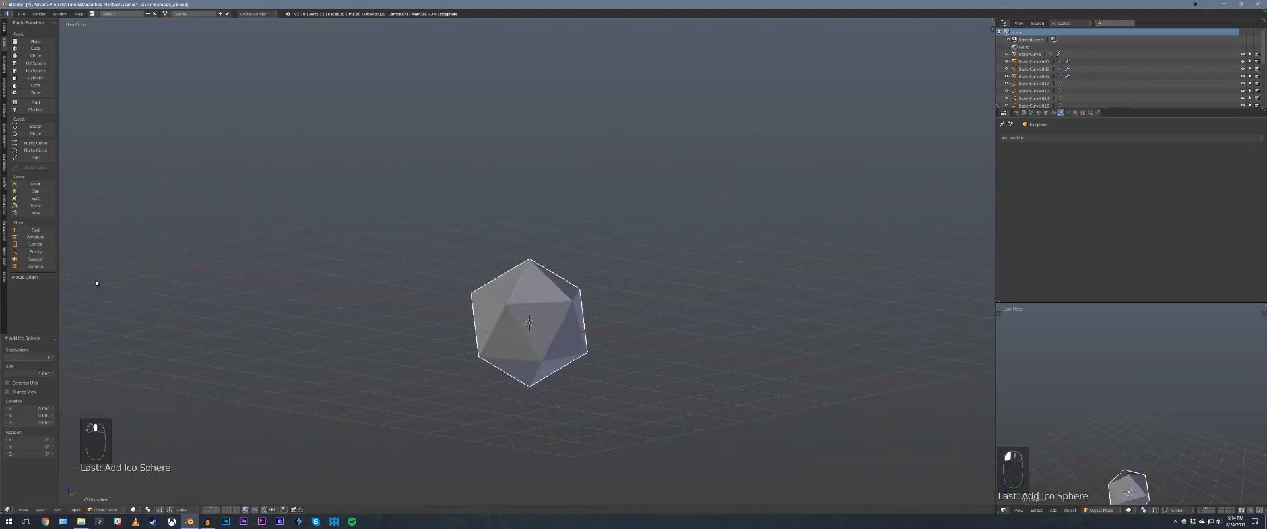
{"action": "left_click", "coordinate": [51, 358]}
{"action": "middle_click_drag", "start_coordinate": [467, 283], "coordinate": [512, 295]}
{"action": "scroll", "coordinate": [537, 291], "scroll_direction": "up", "scroll_amount": 1}
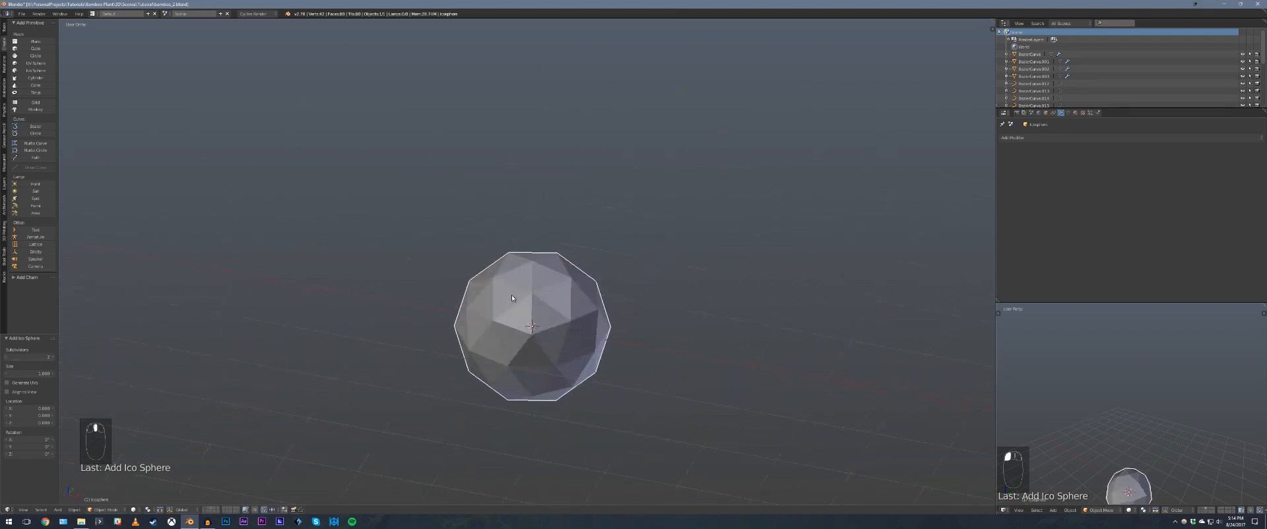
- Flatten the whole ico sphere mesh along Z in edit mode
{"action": "key", "text": "KP_7"}
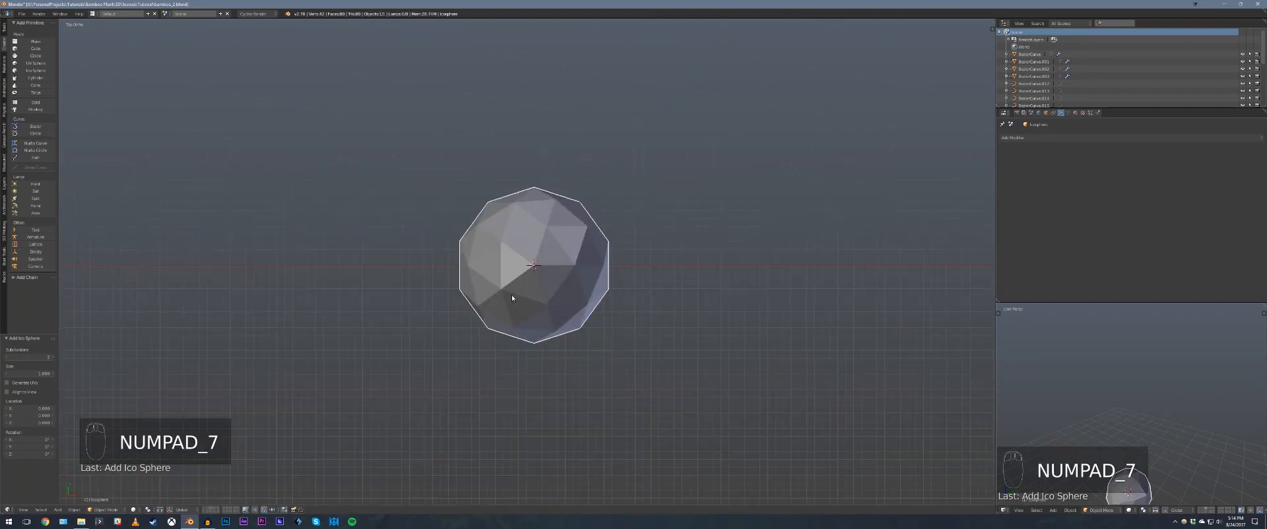
{"action": "key", "text": "Tab"}
{"action": "key", "text": "a"}
{"action": "key", "text": "a"}
{"action": "middle_click_drag", "start_coordinate": [588, 252], "coordinate": [584, 268]}
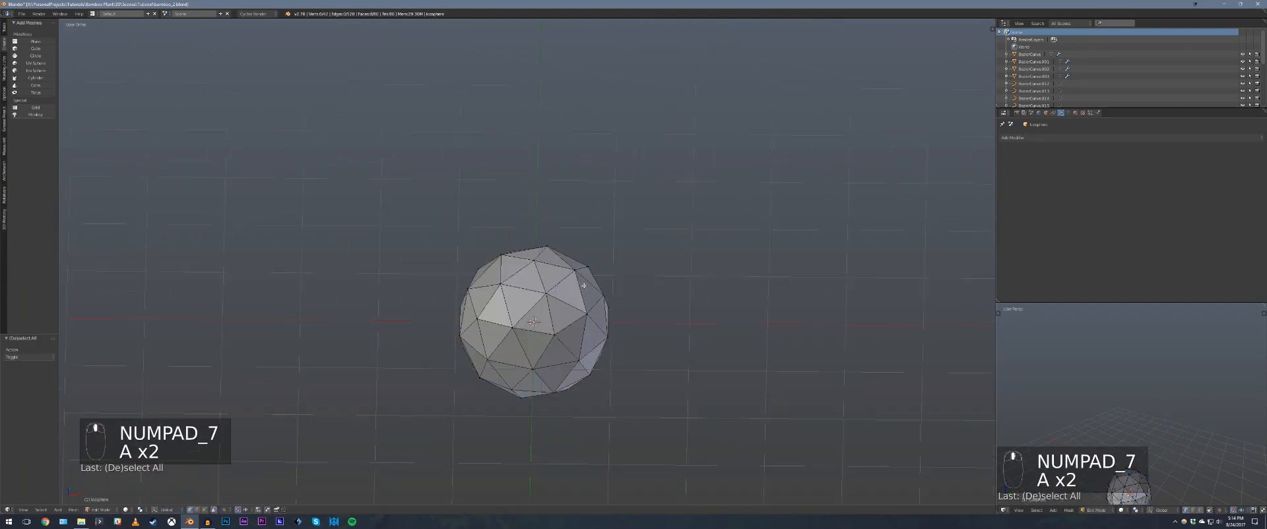
{"action": "key", "text": "KP_1"}
{"action": "key", "text": "Tab"}
{"action": "key", "text": "Tab"}
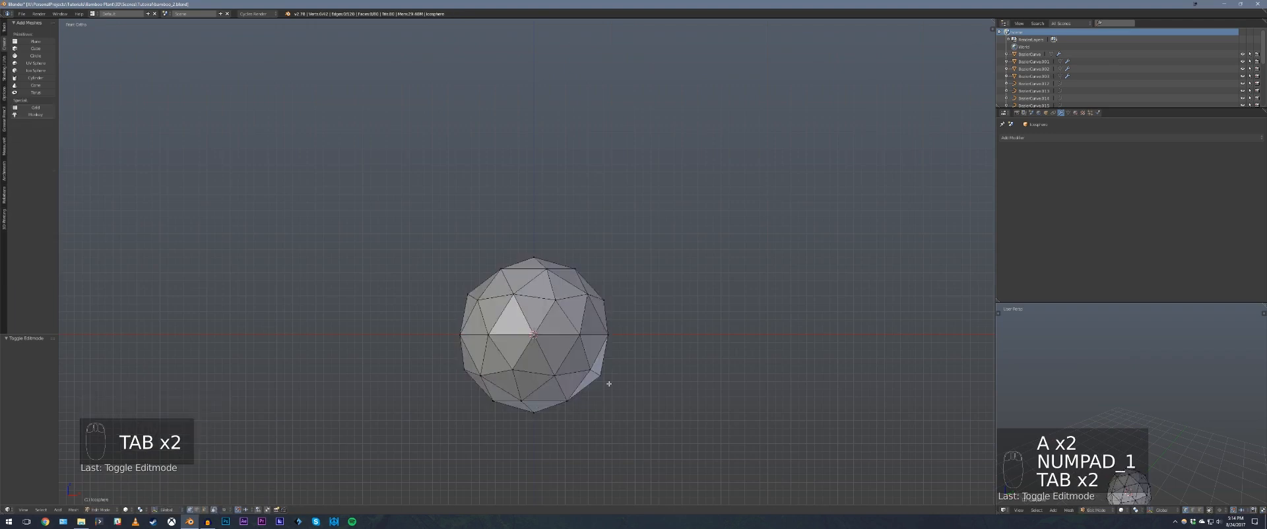
{"action": "key", "text": "a"}
{"action": "key", "text": "s"}
{"action": "key", "text": "z"}
{"action": "left_click", "coordinate": [605, 340]}
- Scale the flattened mesh along X until it forms an oval pebble that is elongated along Y
{"action": "key", "text": "s"}
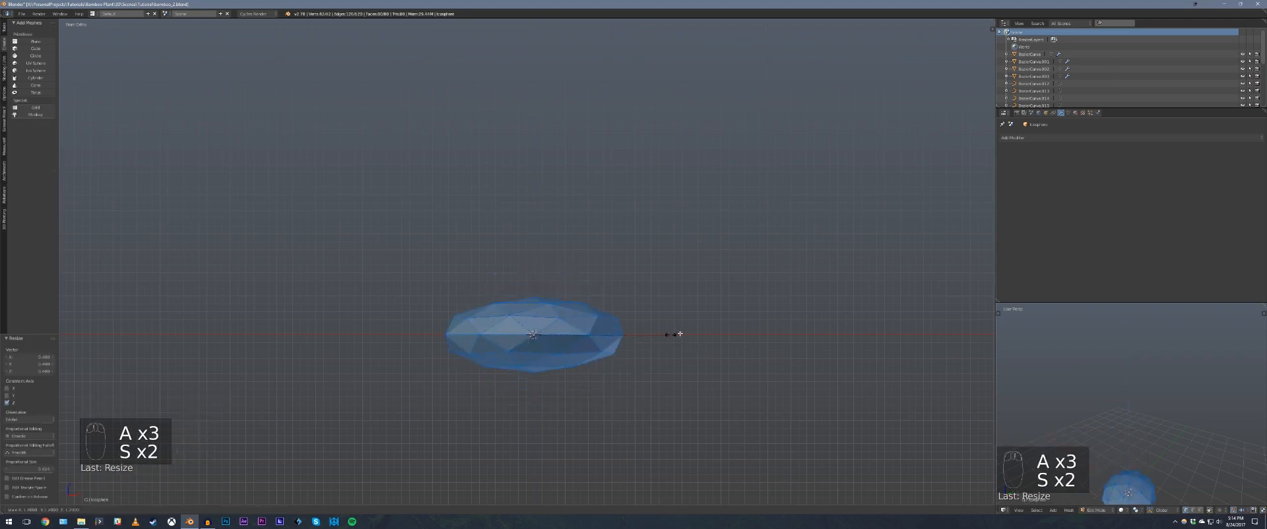
{"action": "key", "text": "x"}
{"action": "left_click", "coordinate": [578, 331]}
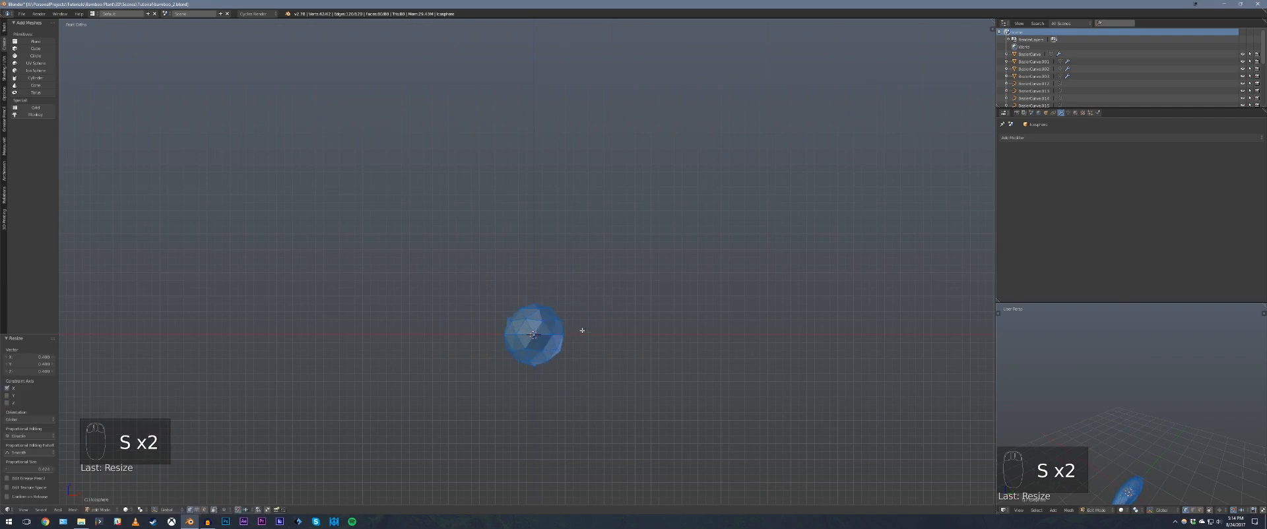
{"action": "key", "text": "s"}
{"action": "key", "text": "x"}
{"action": "left_click", "coordinate": [625, 326]}
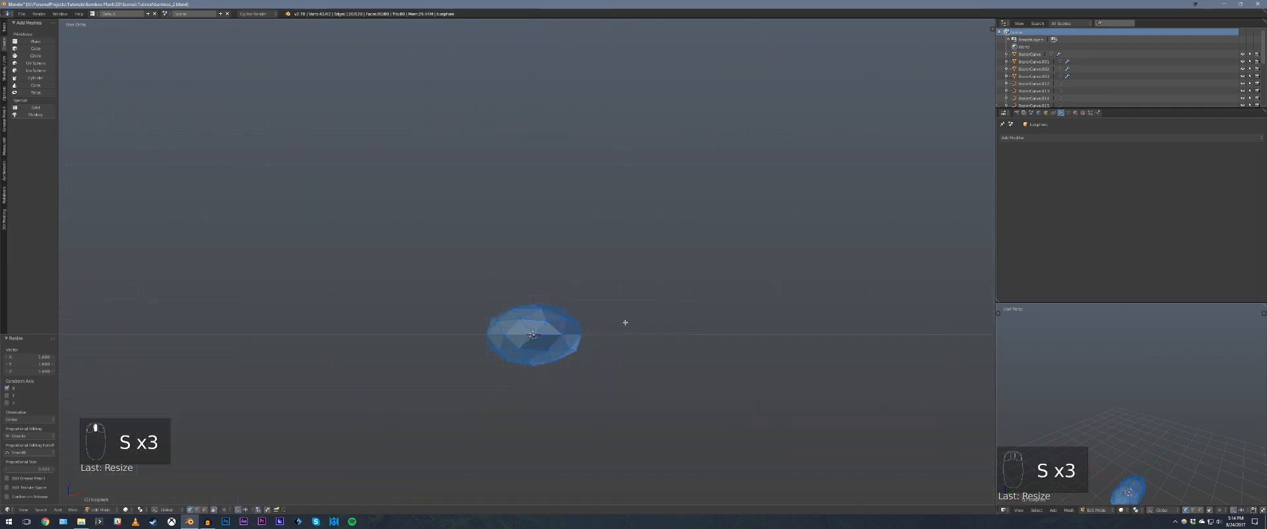
{"action": "middle_click_drag", "start_coordinate": [625, 320], "coordinate": [587, 371]}
{"action": "key", "text": "KP_7"}
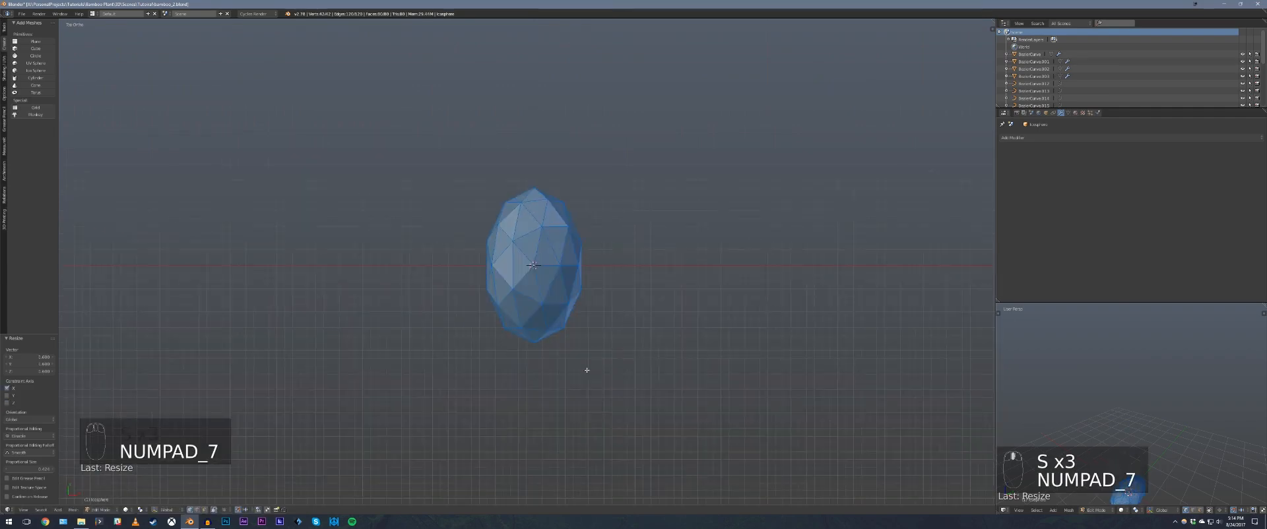
{"action": "key", "text": "s"}
{"action": "key", "text": "s"}
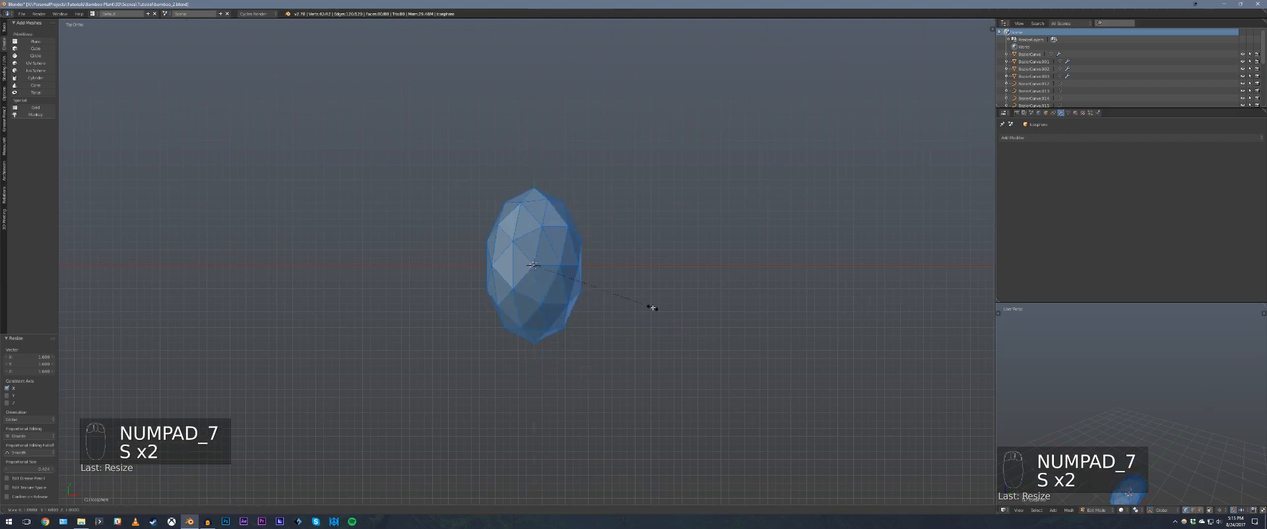
{"action": "left_click", "coordinate": [645, 299]}
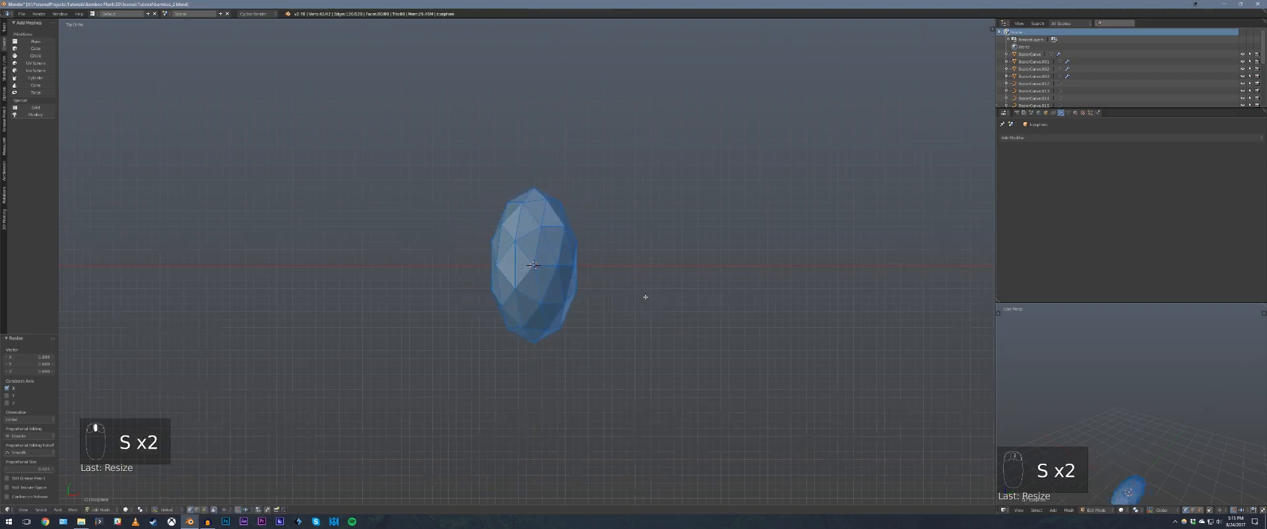
{"action": "middle_click_drag", "start_coordinate": [645, 296], "coordinate": [618, 251]}
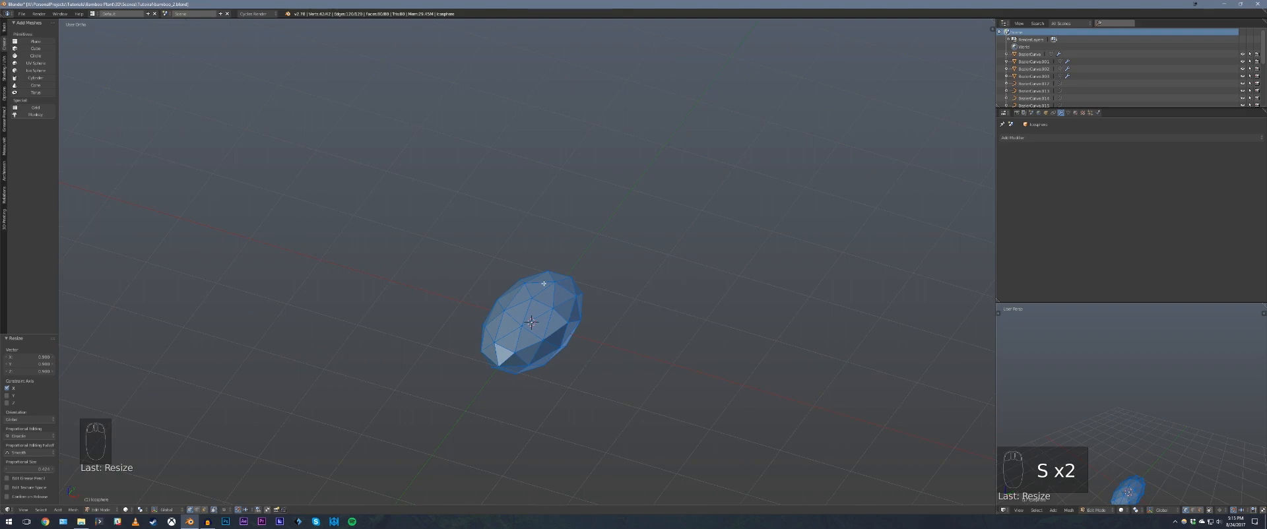
- Apply smooth shading to the entire pebble mesh and return to object mode
{"action": "mouse_move", "coordinate": [553, 278]}
{"action": "middle_mouse_down"}
{"action": "mouse_move", "coordinate": [594, 303]}
{"action": "mouse_move", "coordinate": [575, 278]}
{"action": "mouse_move", "coordinate": [568, 301]}
{"action": "mouse_move", "coordinate": [545, 307]}
{"action": "mouse_move", "coordinate": [552, 284]}
{"action": "mouse_move", "coordinate": [524, 275]}
{"action": "mouse_move", "coordinate": [557, 257]}
{"action": "mouse_move", "coordinate": [584, 312]}
{"action": "mouse_move", "coordinate": [570, 288]}
{"action": "middle_mouse_up"}
{"action": "key", "text": "Tab"}
{"action": "key", "text": "Tab"}
{"action": "key", "text": "a"}
{"action": "key", "text": "a"}
{"action": "key", "text": "a"}
{"action": "key", "text": "a"}
{"action": "key", "text": "a"}
{"action": "key", "text": "w"}
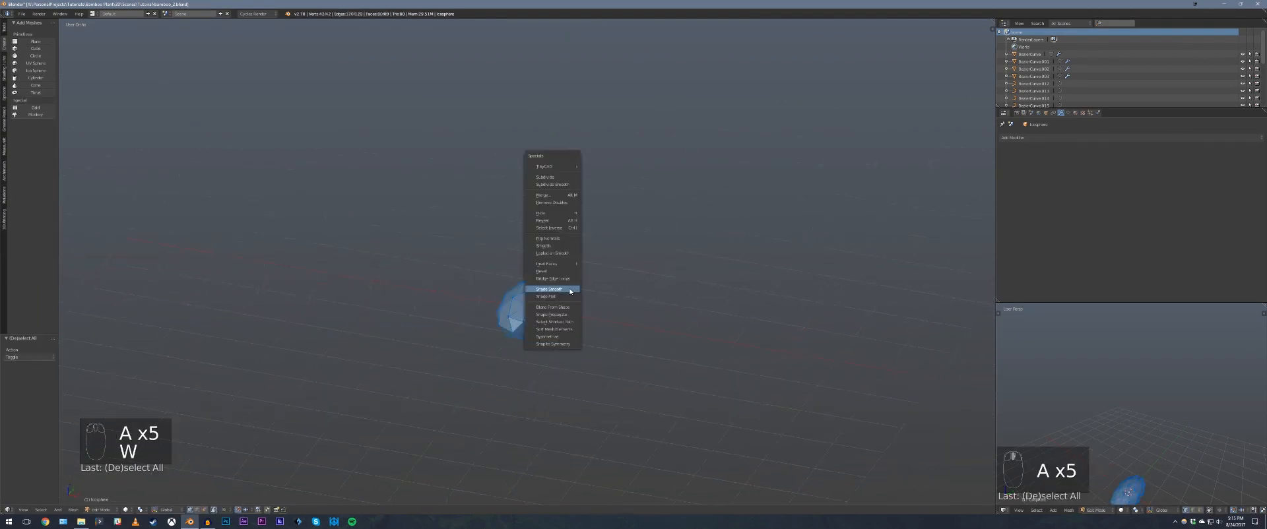
{"action": "left_click", "coordinate": [571, 289]}
{"action": "key", "text": "a"}
{"action": "key", "text": "Tab"}
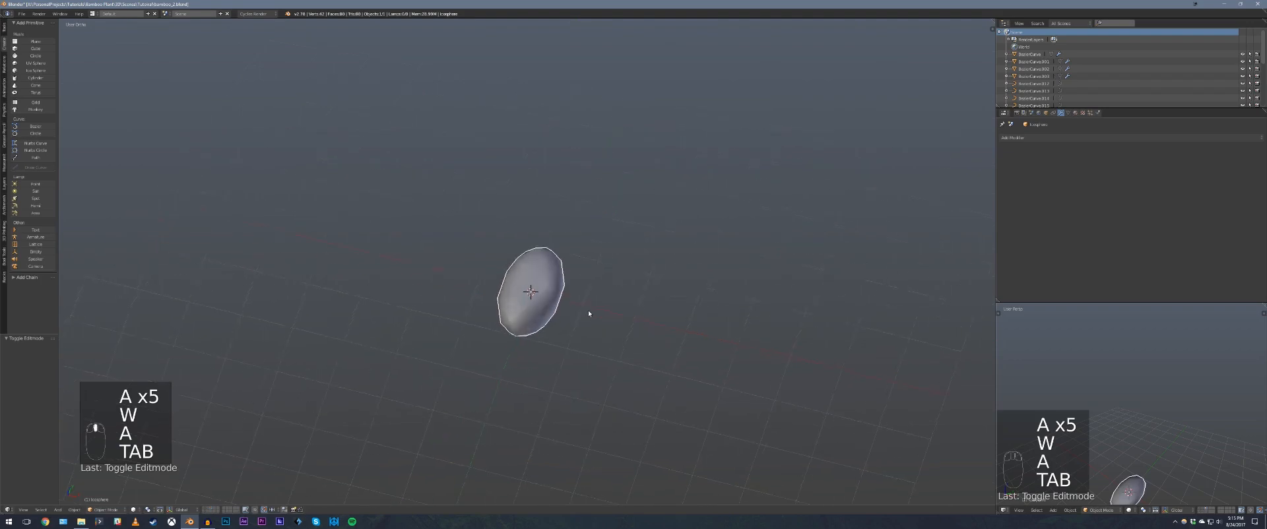
- Move the pebble toward negative X in top view, and place a duplicate between it and the world origin
{"action": "key", "text": "KP_7"}
{"action": "scroll", "coordinate": [584, 297], "scroll_direction": "down", "scroll_amount": 3}
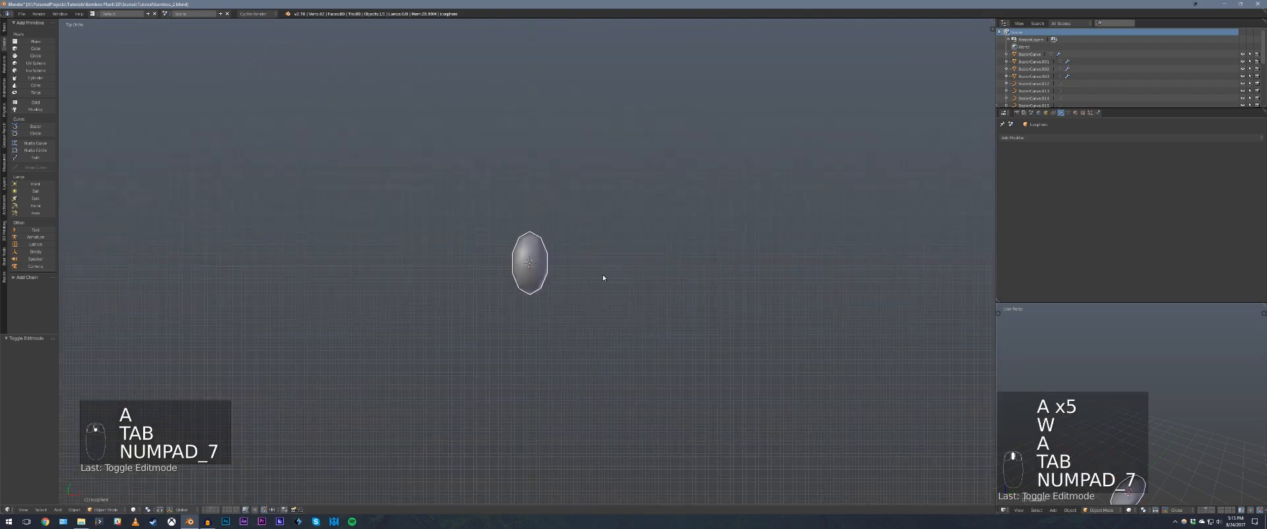
{"action": "key", "text": "g"}
{"action": "left_click", "coordinate": [486, 280]}
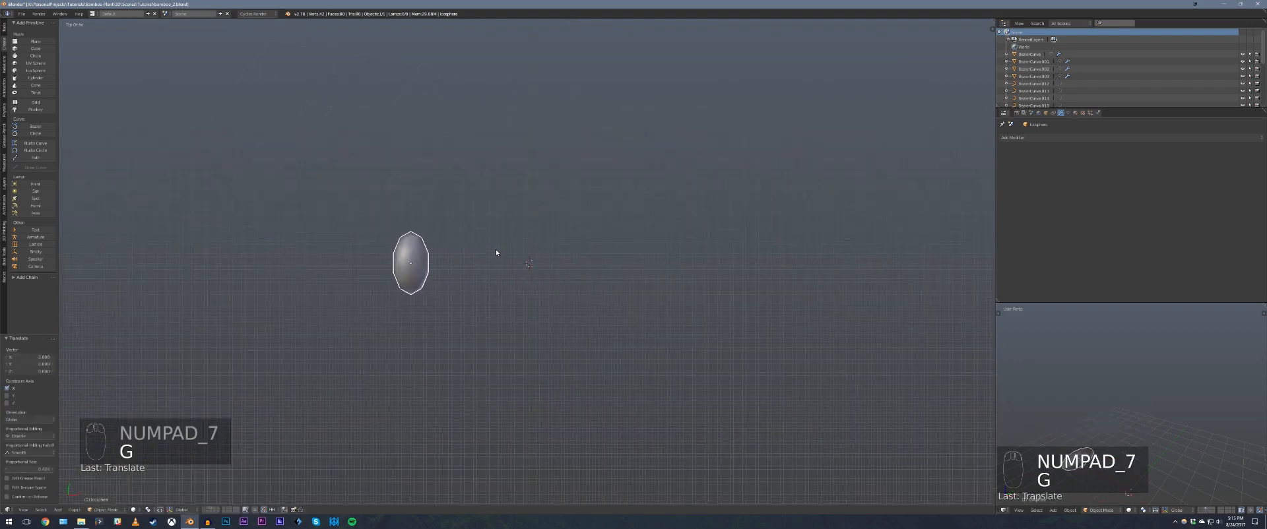
{"action": "key", "text": "shift+d"}
{"action": "left_click", "coordinate": [501, 239]}
- Push the second pebble's upper end vertex inward using proportional editing with a widened influence and snapping turned off
{"action": "key", "text": "Tab"}
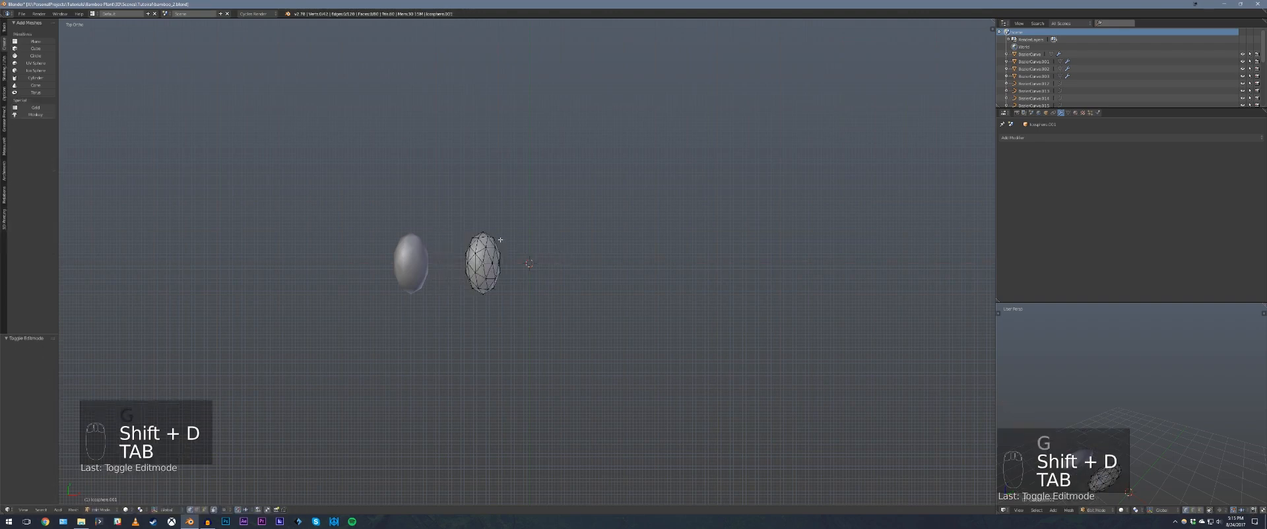
{"action": "left_click", "coordinate": [495, 229]}
{"action": "key", "text": "g"}
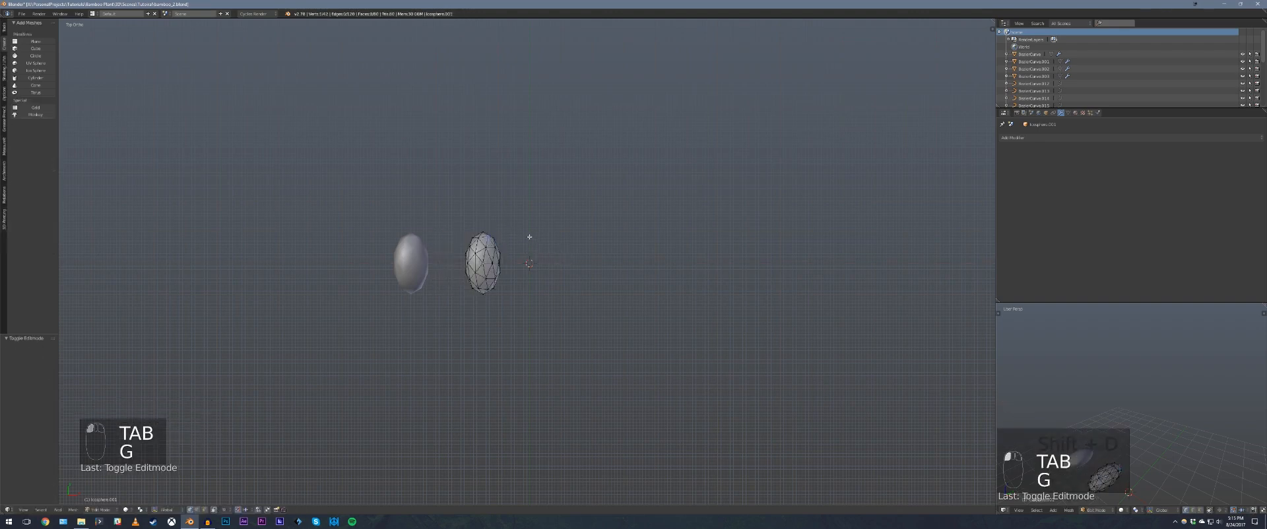
{"action": "key", "text": "o"}
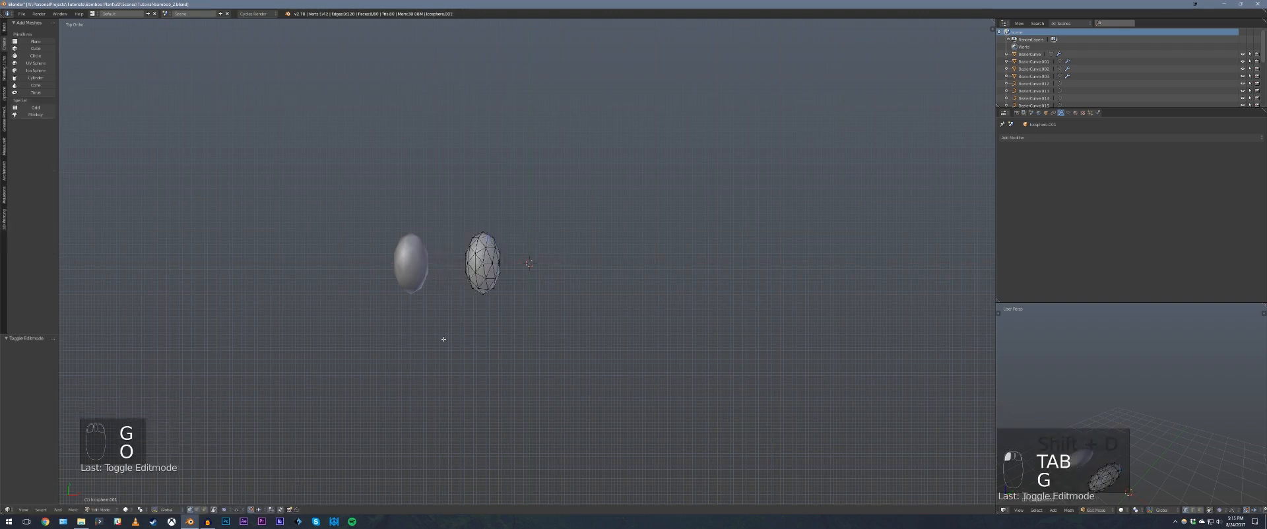
{"action": "key", "text": "g"}
{"action": "key", "text": "shift+Tab"}
{"action": "key", "text": "g"}
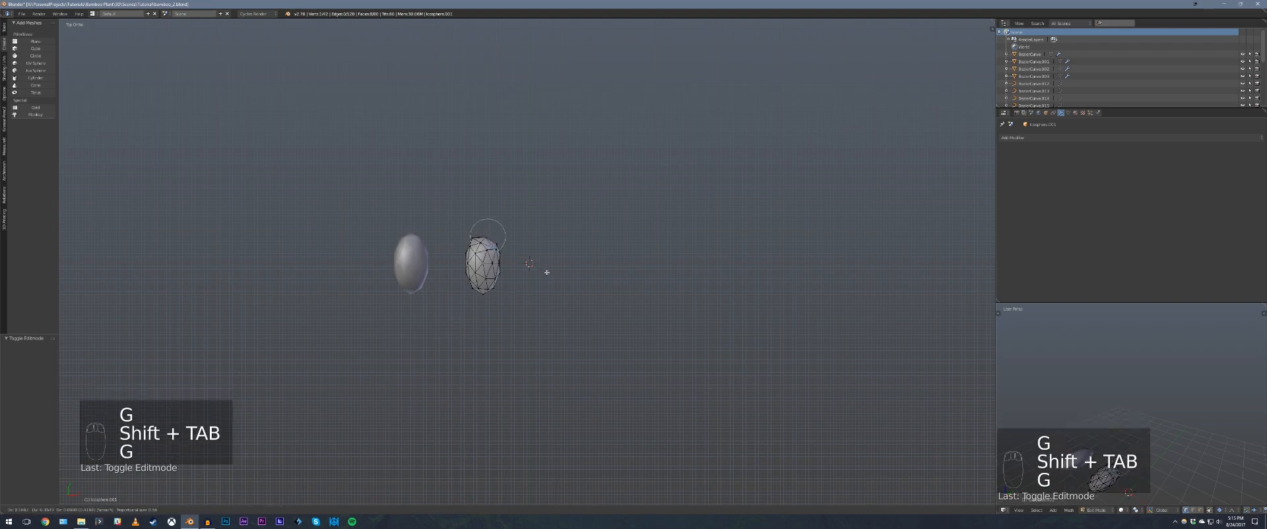
{"action": "scroll", "coordinate": [547, 272], "scroll_direction": "down", "scroll_amount": 8}
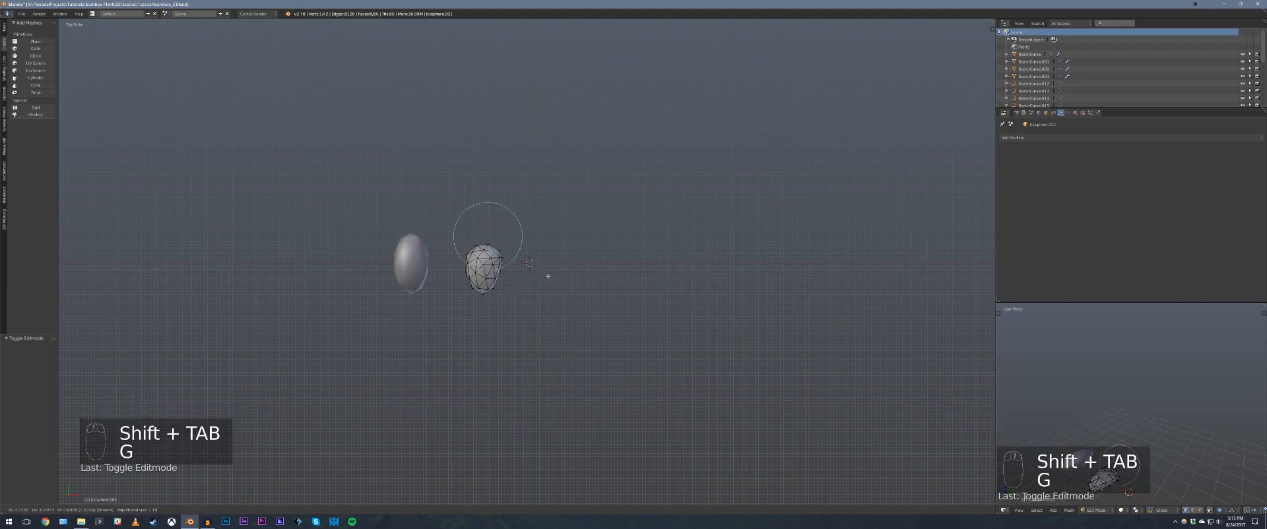
{"action": "left_click", "coordinate": [547, 278]}
- Push the second pebble's lower end vertex inward with proportional editing to make it rounder, and leave edit mode
{"action": "key", "text": "a"}
{"action": "left_click", "coordinate": [483, 294]}
{"action": "key", "text": "g"}
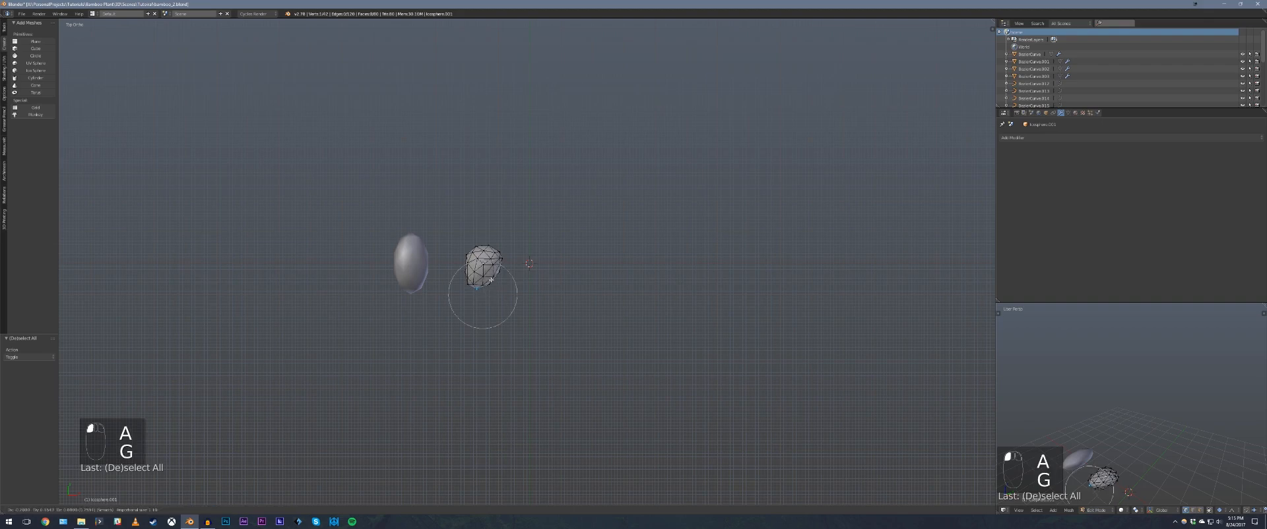
{"action": "left_click", "coordinate": [492, 281]}
{"action": "key", "text": "a"}
{"action": "key", "text": "Tab"}
- Duplicate the second pebble toward positive X, and pull the copy's upper vertex outward into a corner with a slightly reduced proportional influence
{"action": "key", "text": "shift+d"}
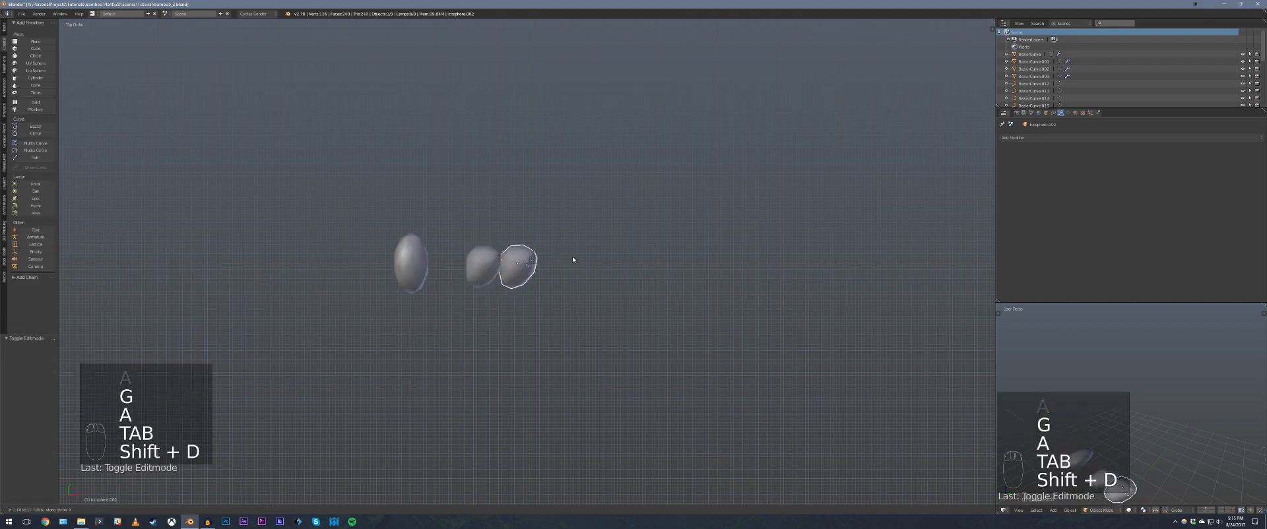
{"action": "left_click", "coordinate": [600, 259]}
{"action": "key", "text": "Tab"}
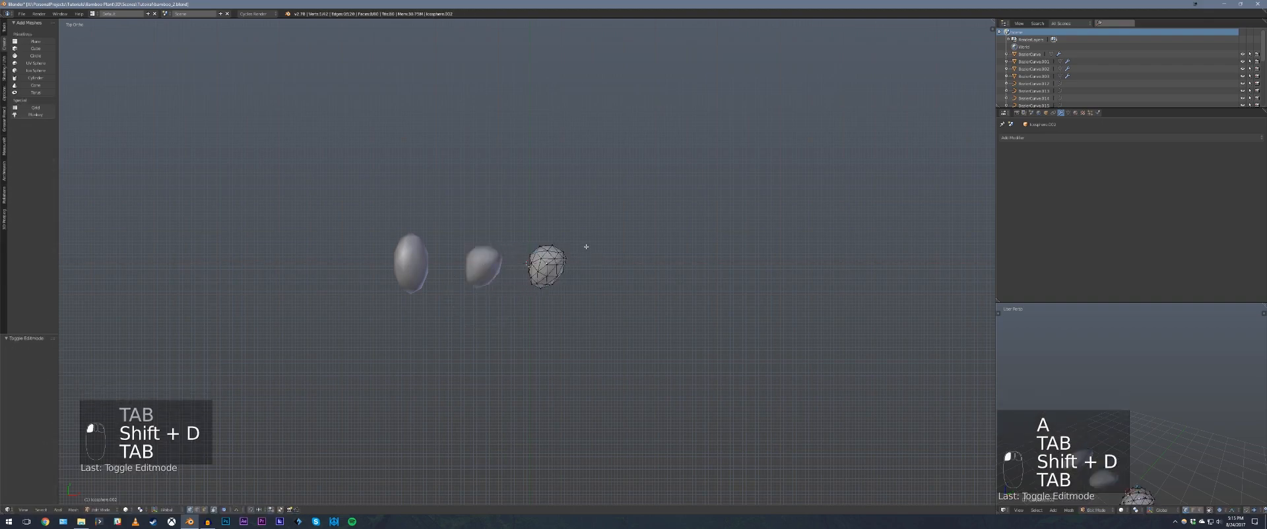
{"action": "left_click", "coordinate": [536, 245]}
{"action": "key", "text": "g"}
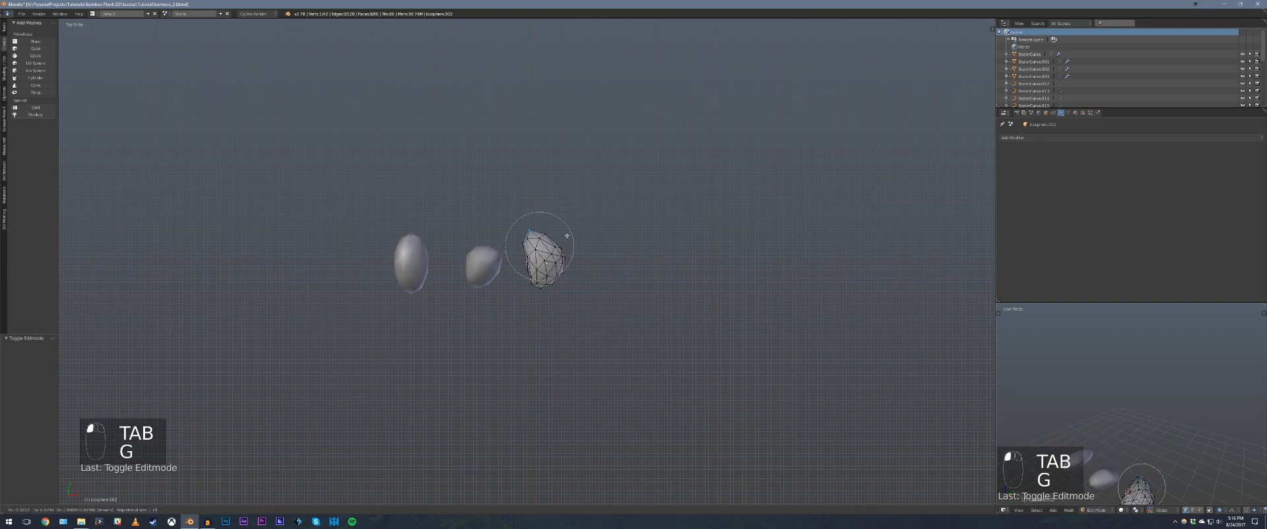
{"action": "scroll", "coordinate": [564, 239], "scroll_direction": "up", "scroll_amount": 3}
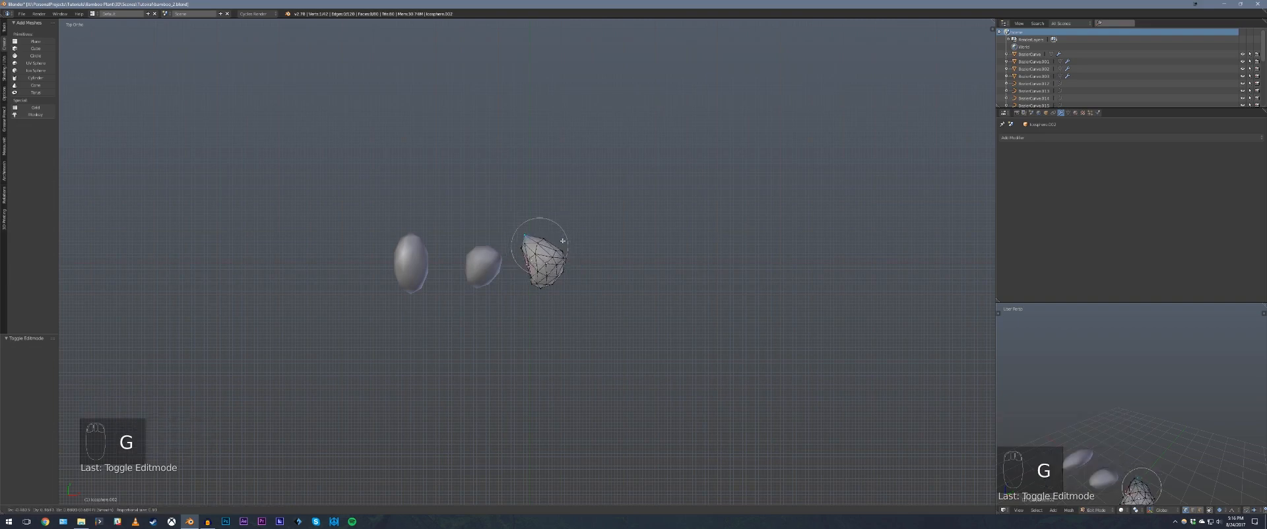
{"action": "left_click", "coordinate": [563, 241]}
{"action": "key", "text": "a"}
{"action": "key", "text": "Tab"}
{"action": "key", "text": "Tab"}
{"action": "key", "text": "Tab"}
{"action": "key", "text": "Tab"}
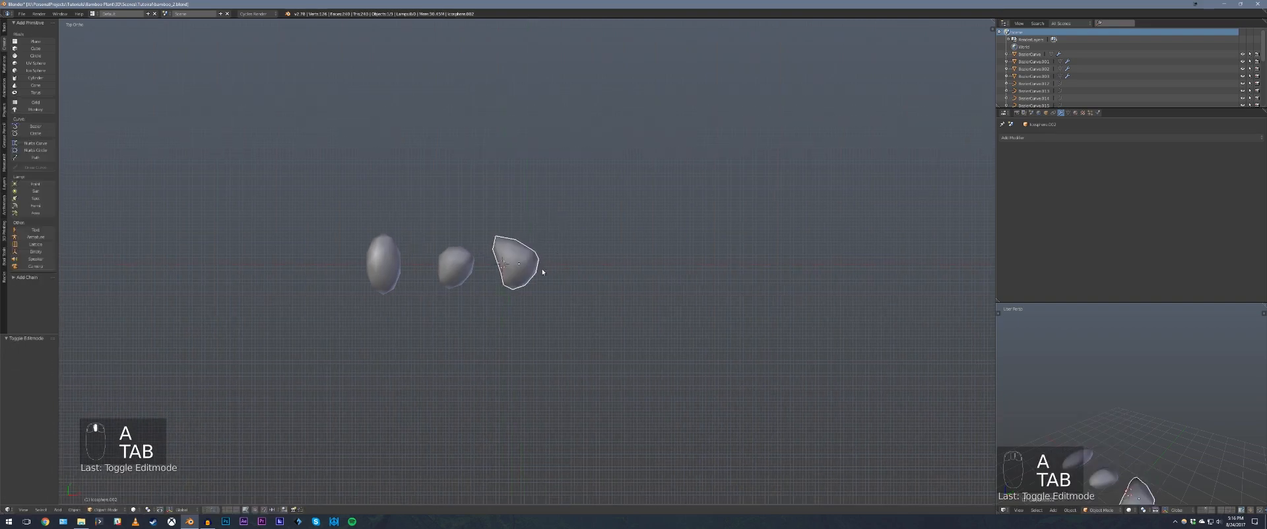
- Duplicate the third pebble toward positive X, and pull the copy's lower-right side outward with proportional editing
{"action": "key", "text": "shift+d"}
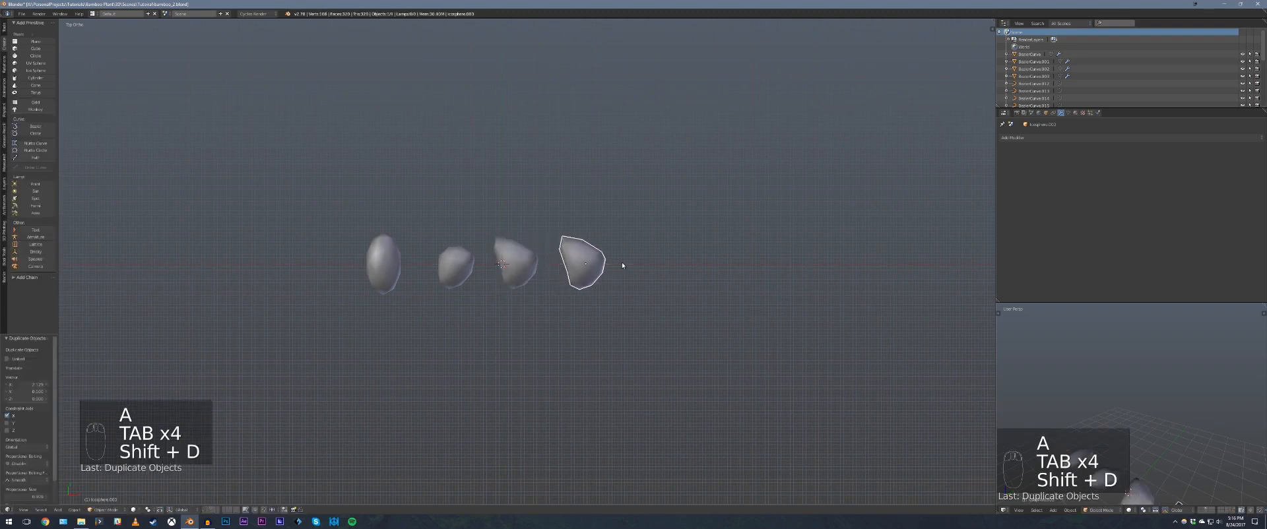
{"action": "left_click", "coordinate": [622, 263]}
{"action": "key", "text": "Tab"}
{"action": "key", "text": "g"}
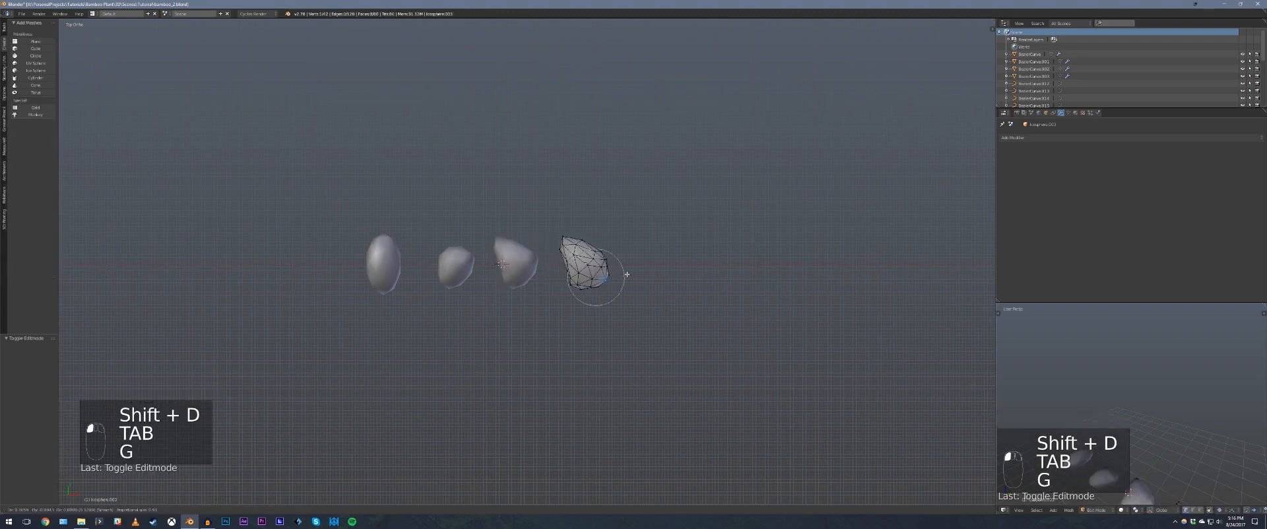
{"action": "left_click", "coordinate": [624, 274]}
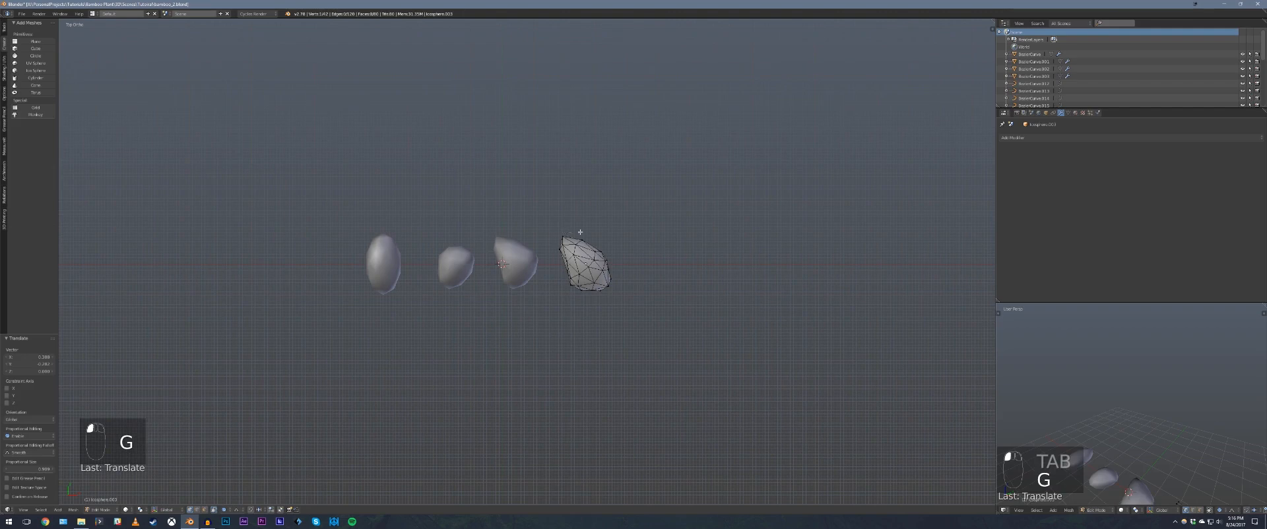
- Push the fourth pebble's upper-left corner inward with proportional editing, and scale its whole mesh narrower along X
{"action": "key", "text": "g"}
{"action": "left_click", "coordinate": [616, 234]}
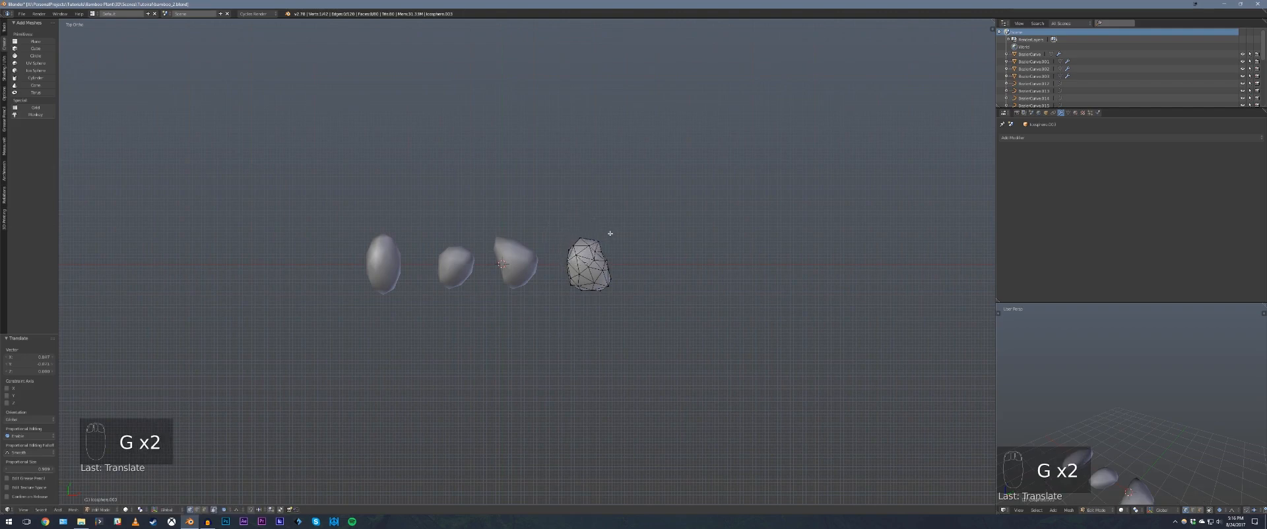
{"action": "key", "text": "a"}
{"action": "key", "text": "a"}
{"action": "key", "text": "s"}
{"action": "key", "text": "x"}
{"action": "left_click", "coordinate": [646, 261]}
{"action": "key", "text": "a"}
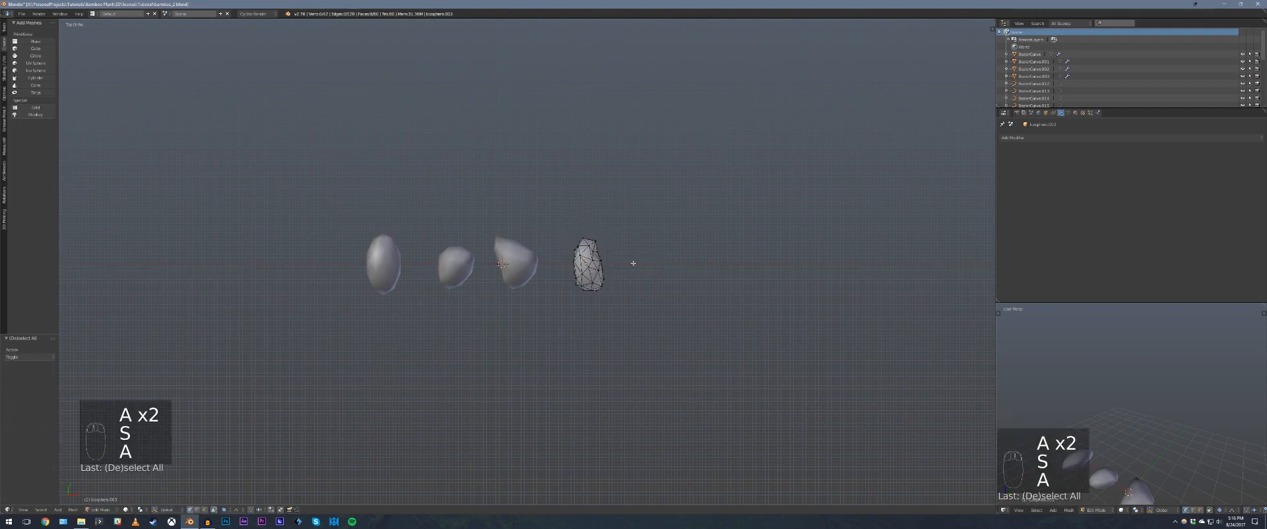
{"action": "key", "text": "Tab"}
- Duplicate the fourth pebble toward positive X, and push the copy's lower-left corner inward with proportional editing
{"action": "key", "text": "shift+d"}
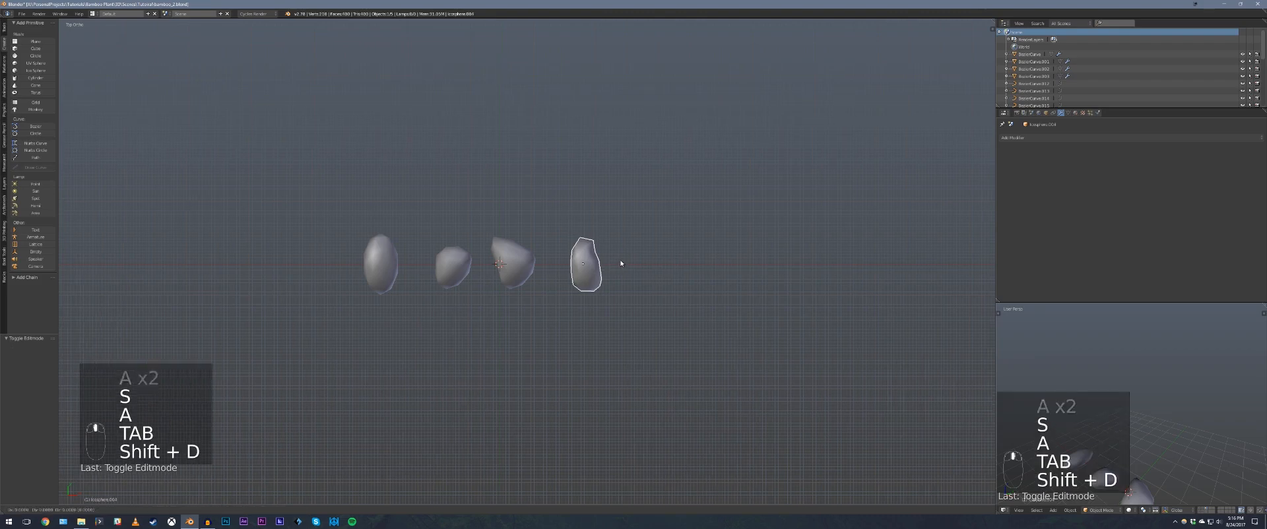
{"action": "left_click", "coordinate": [677, 252]}
{"action": "key", "text": "Tab"}
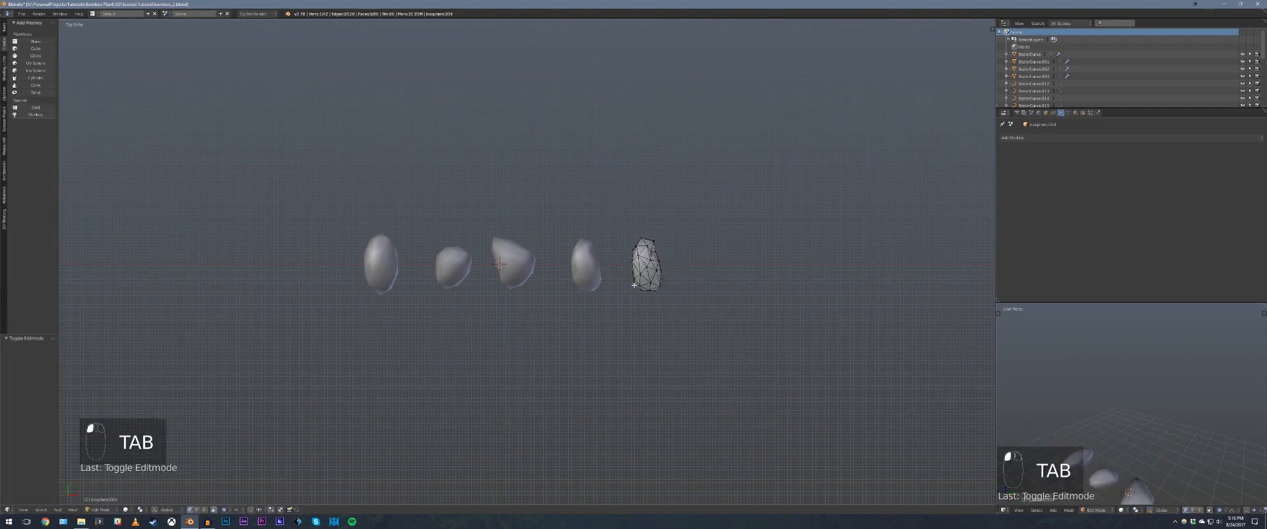
{"action": "key", "text": "g"}
{"action": "left_click", "coordinate": [676, 250]}
{"action": "key", "text": "a"}
{"action": "key", "text": "Tab"}
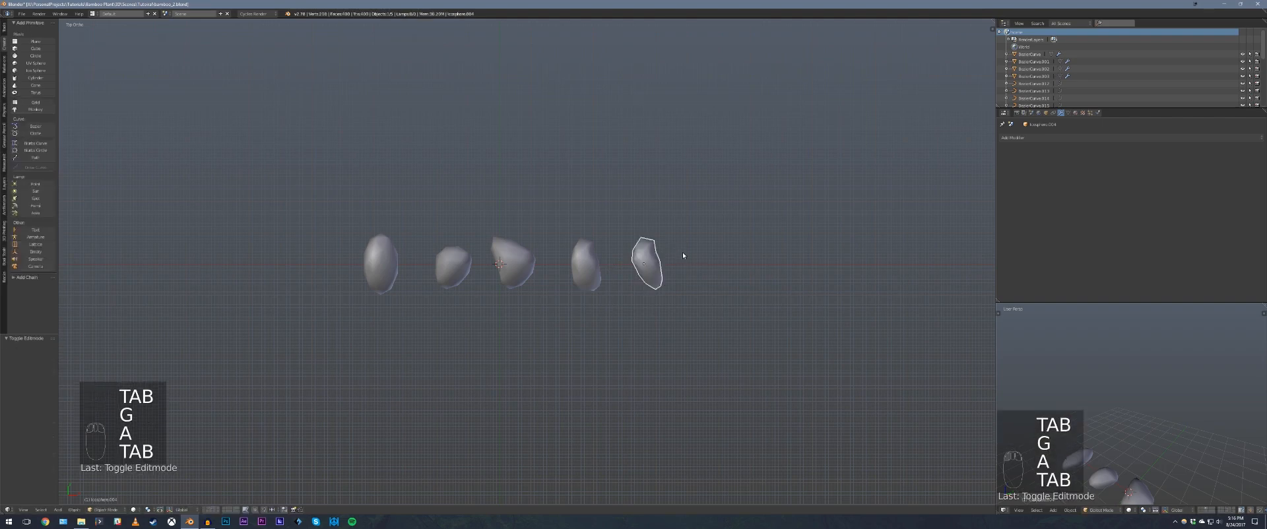
{"action": "key", "text": "a"}
- Flatten the fifth pebble along Z, and scale the third pebble taller along Z
{"action": "mouse_move", "coordinate": [650, 279]}
{"action": "middle_mouse_down"}
{"action": "mouse_move", "coordinate": [628, 240]}
{"action": "mouse_move", "coordinate": [613, 262]}
{"action": "mouse_move", "coordinate": [628, 276]}
{"action": "middle_mouse_up"}
{"action": "left_click", "coordinate": [670, 297]}
{"action": "key", "text": "s"}
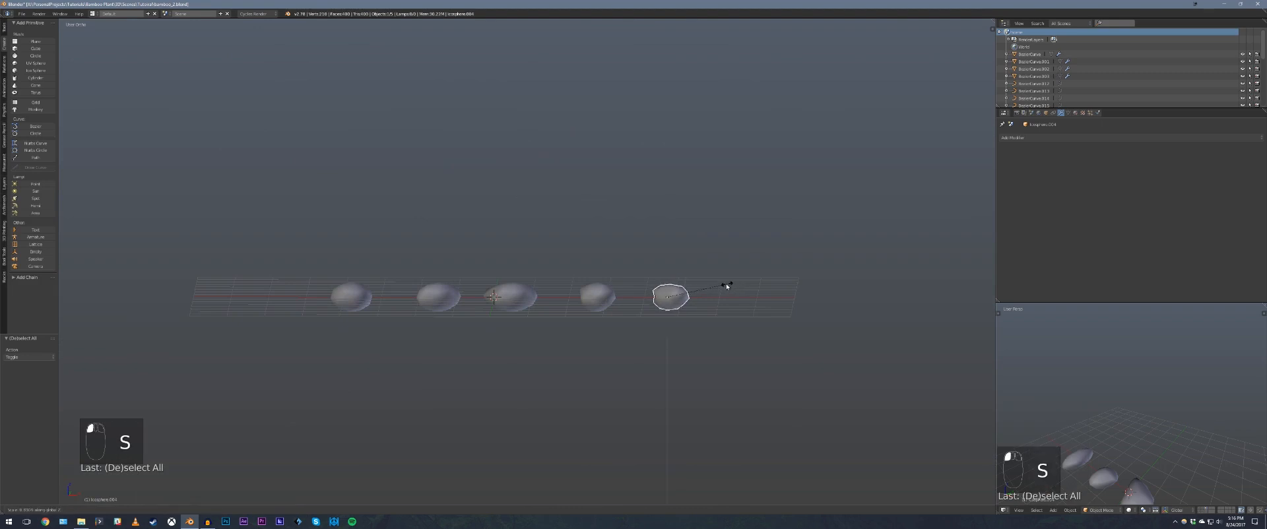
{"action": "left_click", "coordinate": [718, 288]}
{"action": "middle_click_drag", "start_coordinate": [717, 284], "coordinate": [719, 277]}
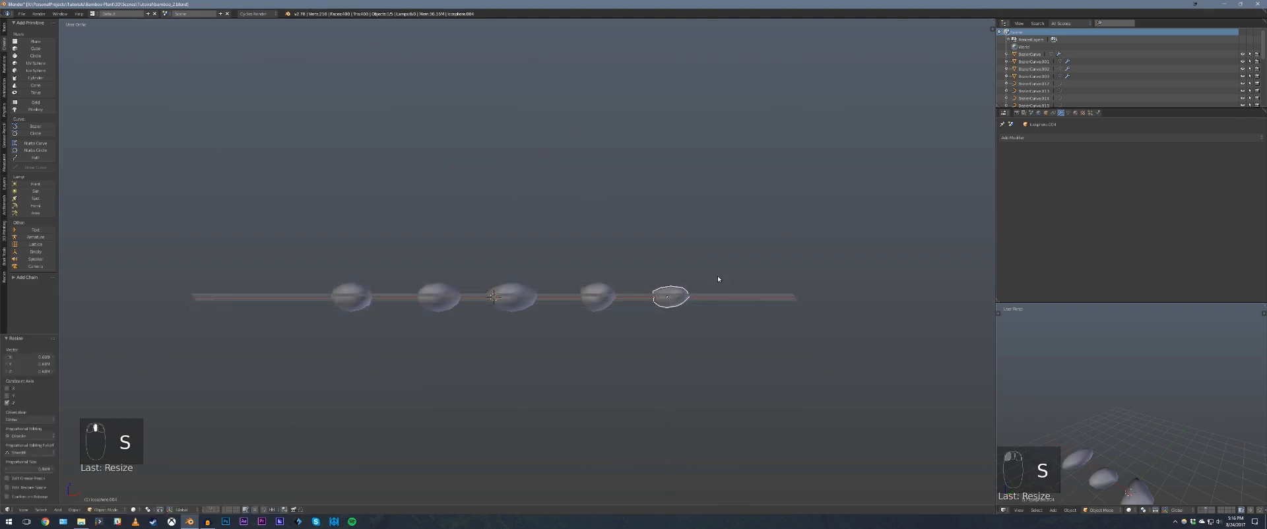
{"action": "left_click", "coordinate": [495, 300]}
{"action": "key", "text": "s"}
{"action": "left_click", "coordinate": [513, 492]}
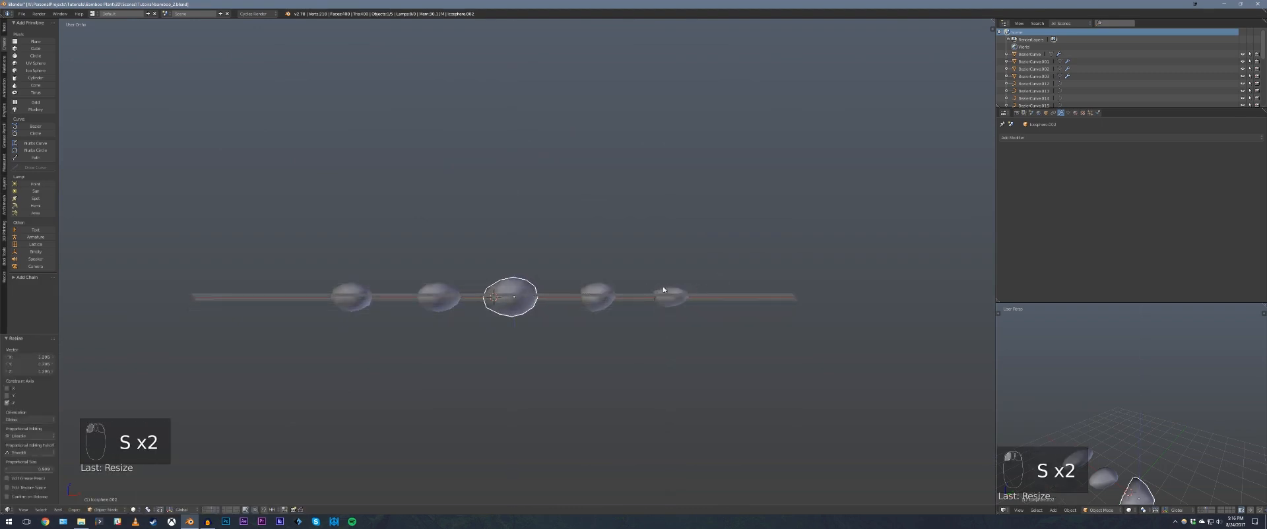
- Flatten the second pebble along Z and deselect everything
{"action": "left_click", "coordinate": [605, 296]}
{"action": "left_click", "coordinate": [438, 297]}
{"action": "key", "text": "s"}
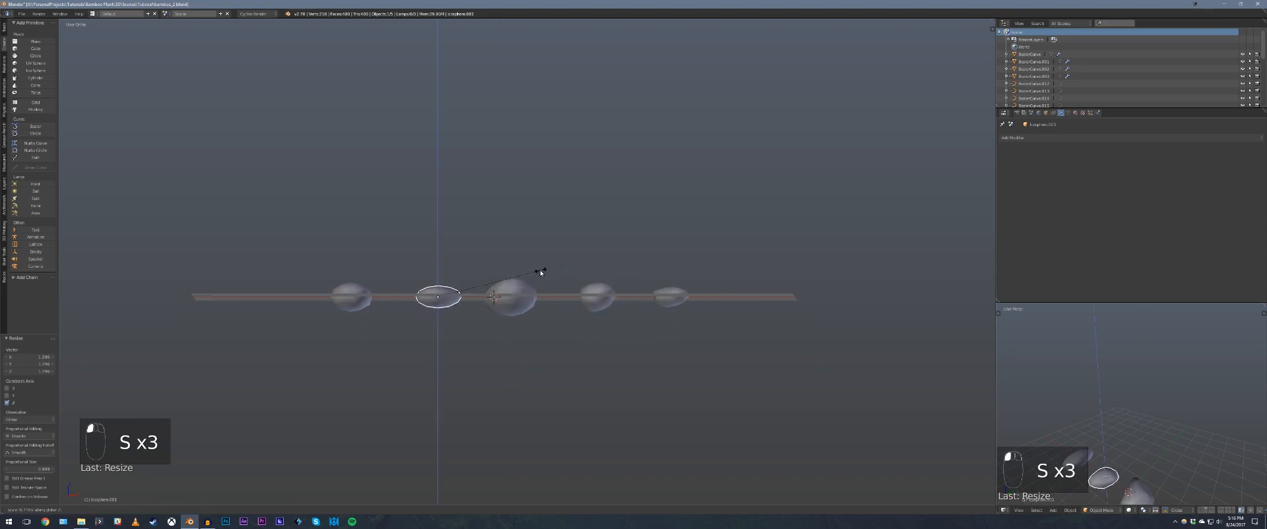
{"action": "left_click", "coordinate": [539, 270]}
{"action": "key", "text": "a"}
- Collect all five pebbles in a new group
{"action": "middle_click_drag", "start_coordinate": [568, 265], "coordinate": [454, 268]}
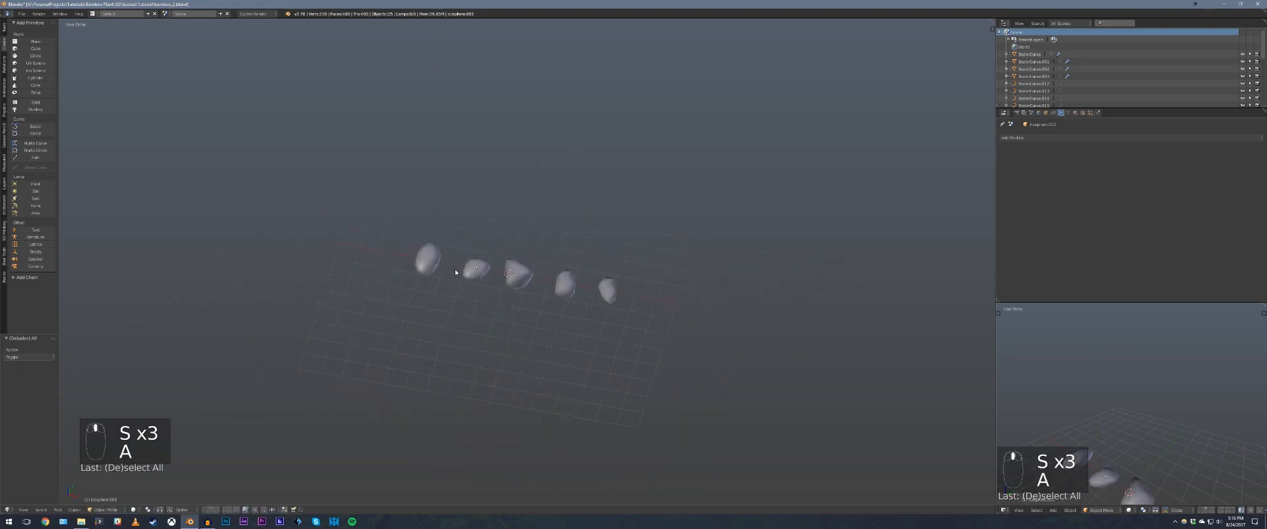
{"action": "scroll", "coordinate": [436, 278], "scroll_direction": "up", "scroll_amount": 1}
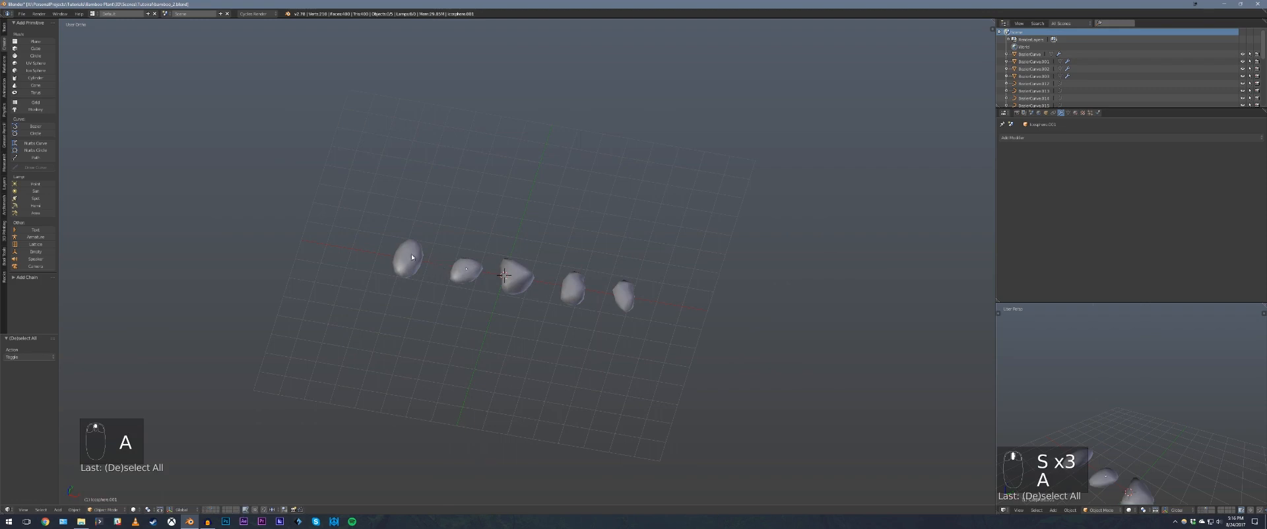
{"action": "left_click", "coordinate": [409, 259]}
{"action": "left_click", "coordinate": [466, 270], "text": "shift"}
{"action": "left_click", "coordinate": [518, 276], "text": "shift"}
{"action": "left_click", "coordinate": [579, 285], "text": "shift"}
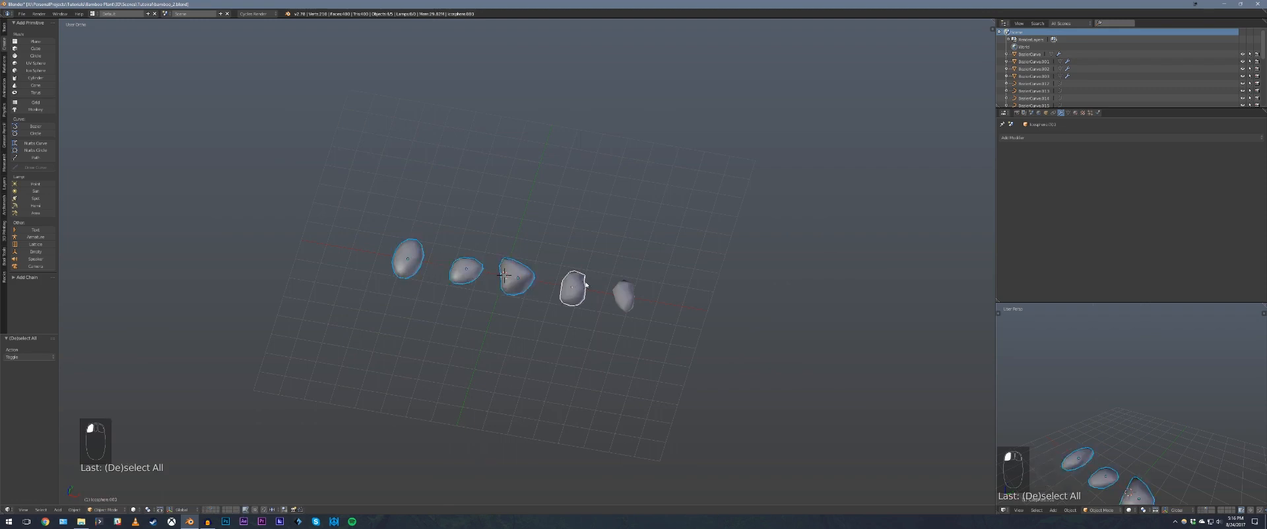
{"action": "left_click", "coordinate": [626, 290], "text": "shift"}
{"action": "key", "text": "ctrl+g"}
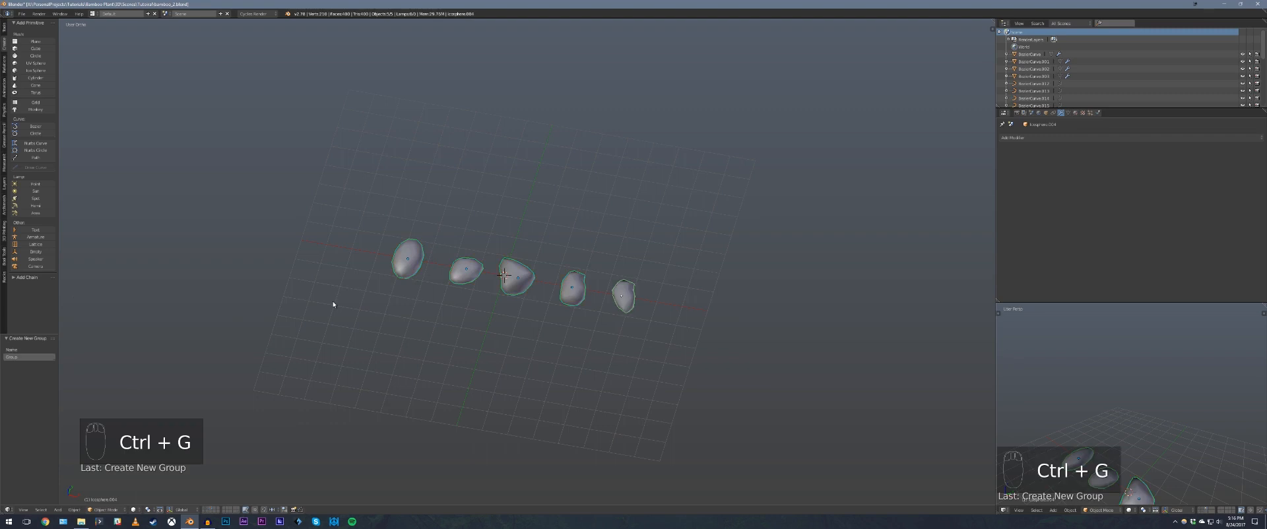
- Replace the new group's default name with one that describes the pebbles
{"action": "left_click", "coordinate": [28, 357]}
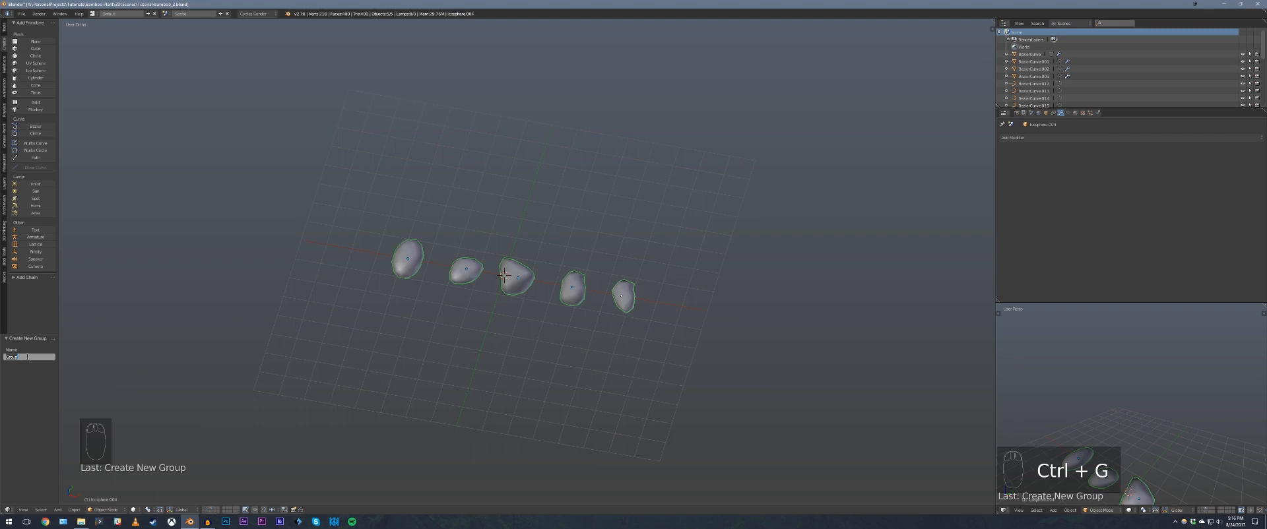
{"action": "type", "text": "R"}
{"action": "key", "text": "BackSpace"}
{"action": "key", "text": "BackSpace"}
{"action": "key", "text": "BackSpace"}
{"action": "key", "text": "BackSpace"}
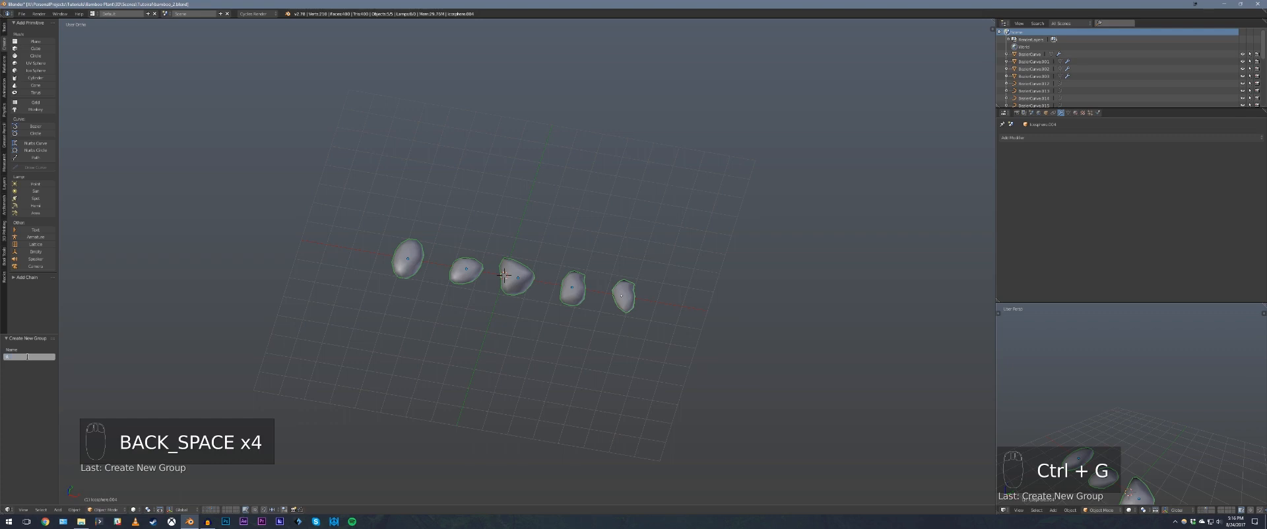
{"action": "key", "text": "Return"}
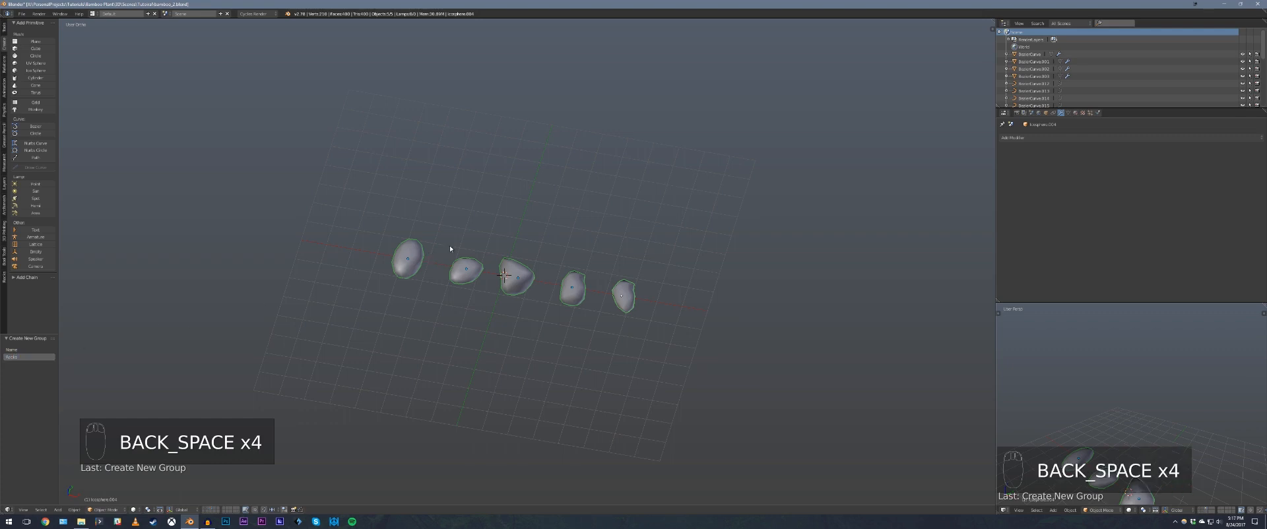
- Show the pot's layer and add a plane at the 3D cursor beneath the pot
{"action": "left_click", "coordinate": [207, 510]}
{"action": "middle_click_drag", "start_coordinate": [417, 339], "coordinate": [422, 321]}
{"action": "scroll", "coordinate": [473, 279], "scroll_direction": "up", "scroll_amount": 6}
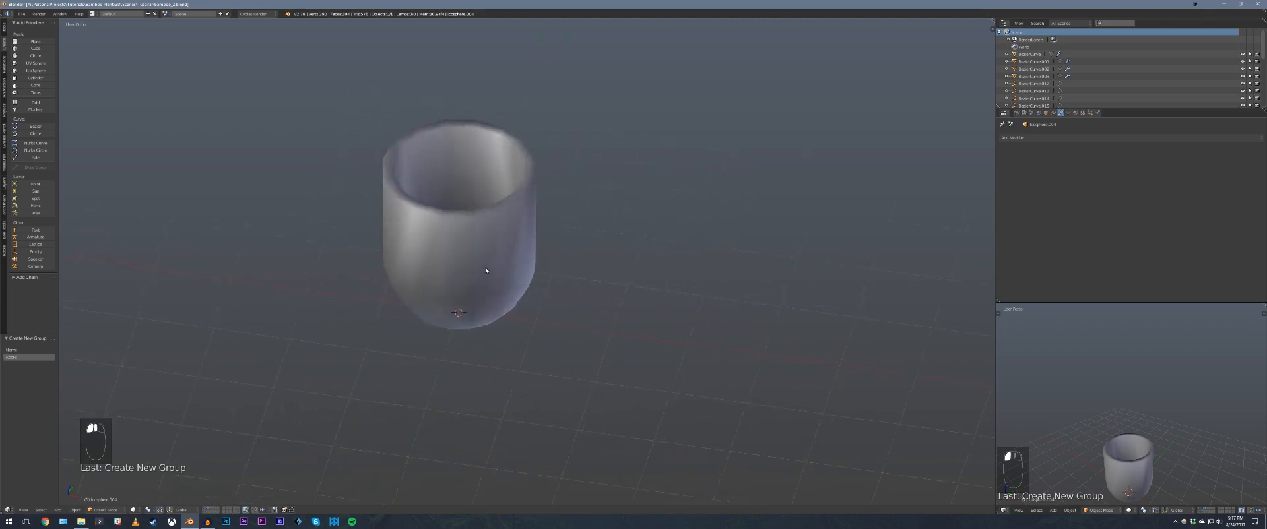
{"action": "middle_click_drag", "start_coordinate": [494, 269], "coordinate": [534, 329], "text": "shift"}
{"action": "key", "text": "KP_7"}
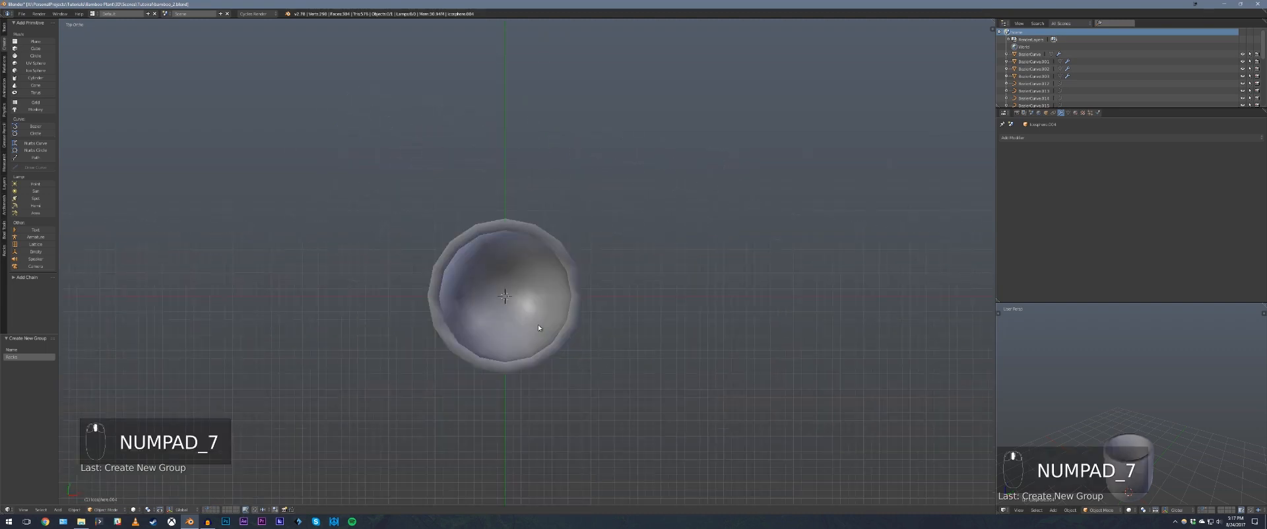
{"action": "key", "text": "shift+a"}
{"action": "mouse_move", "coordinate": [578, 309]}
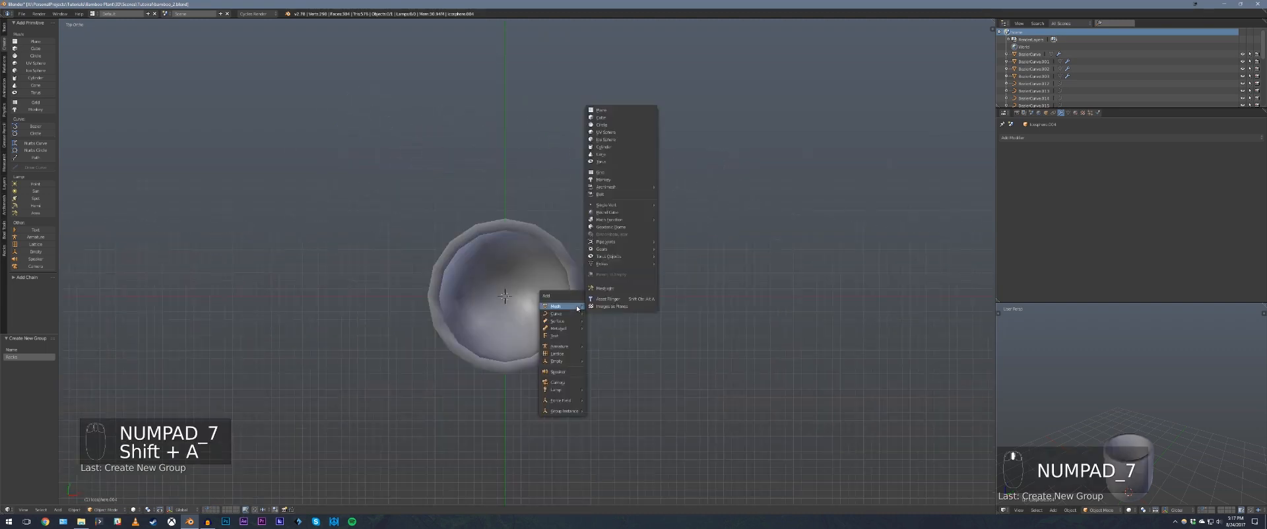
{"action": "left_click", "coordinate": [601, 110]}
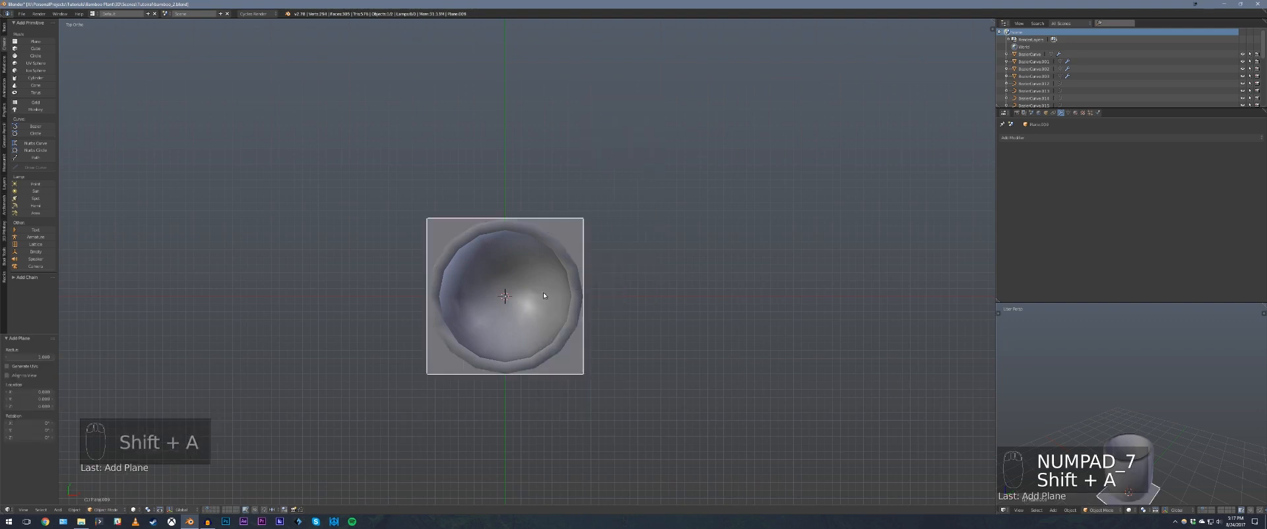
- Subdivide the whole plane with 10 cuts
{"action": "key", "text": "Tab"}
{"action": "key", "text": "w"}
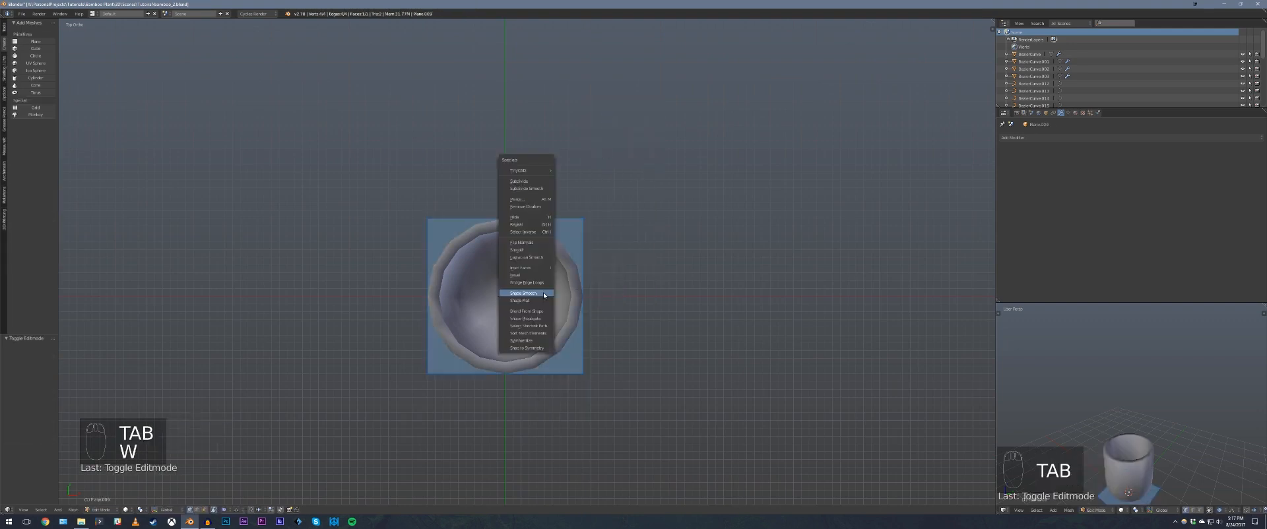
{"action": "left_click", "coordinate": [519, 181]}
{"action": "left_click", "coordinate": [52, 358]}
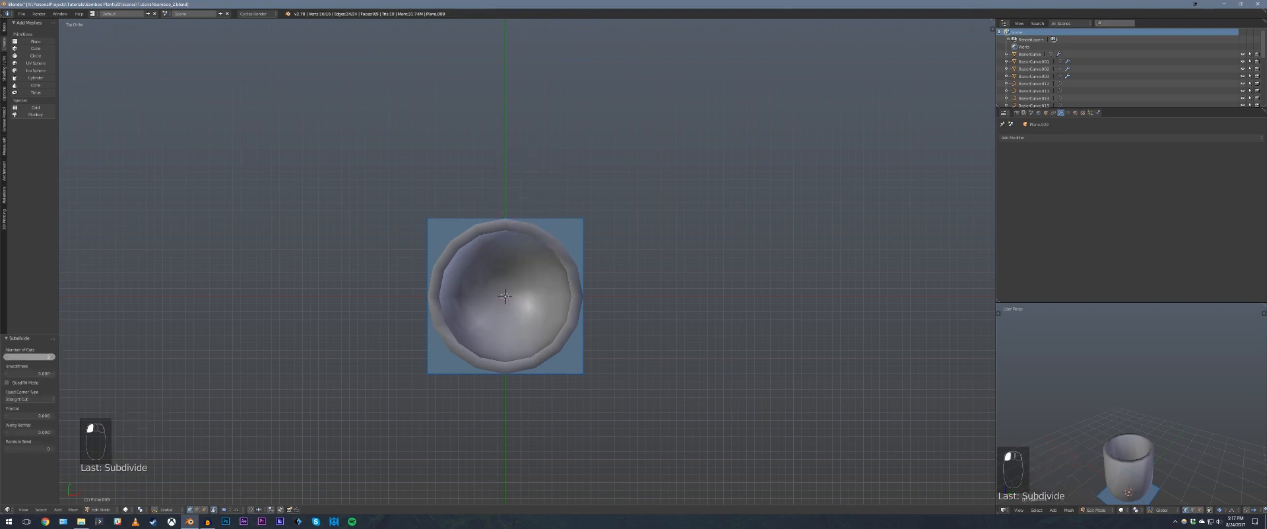
{"action": "left_click", "coordinate": [53, 358]}
{"action": "left_click", "coordinate": [53, 358]}
{"action": "left_click", "coordinate": [53, 358]}
{"action": "left_click", "coordinate": [53, 359]}
{"action": "left_click", "coordinate": [53, 359]}
{"action": "left_click", "coordinate": [53, 359]}
{"action": "left_click", "coordinate": [53, 359]}
{"action": "left_click", "coordinate": [53, 358]}
- Move the plane along X to beside the pot and inspect its subdivided grid
{"action": "middle_click_drag", "start_coordinate": [503, 307], "coordinate": [497, 318]}
{"action": "key", "text": "Tab"}
{"action": "key", "text": "g"}
{"action": "left_click", "coordinate": [762, 410]}
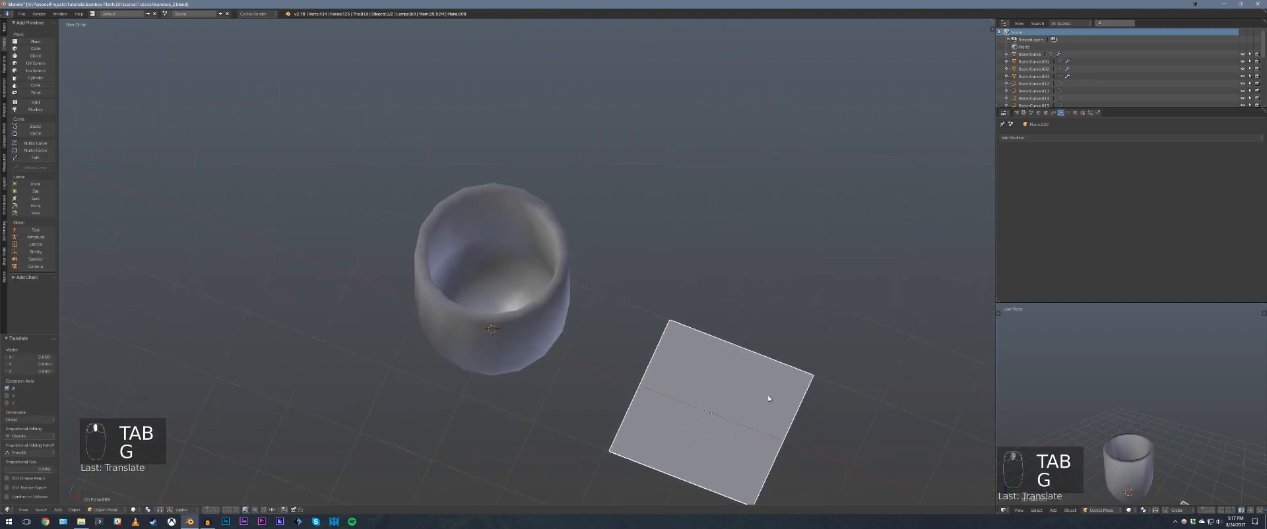
{"action": "middle_click_drag", "start_coordinate": [762, 411], "coordinate": [610, 331], "text": "shift"}
{"action": "key", "text": "Tab"}
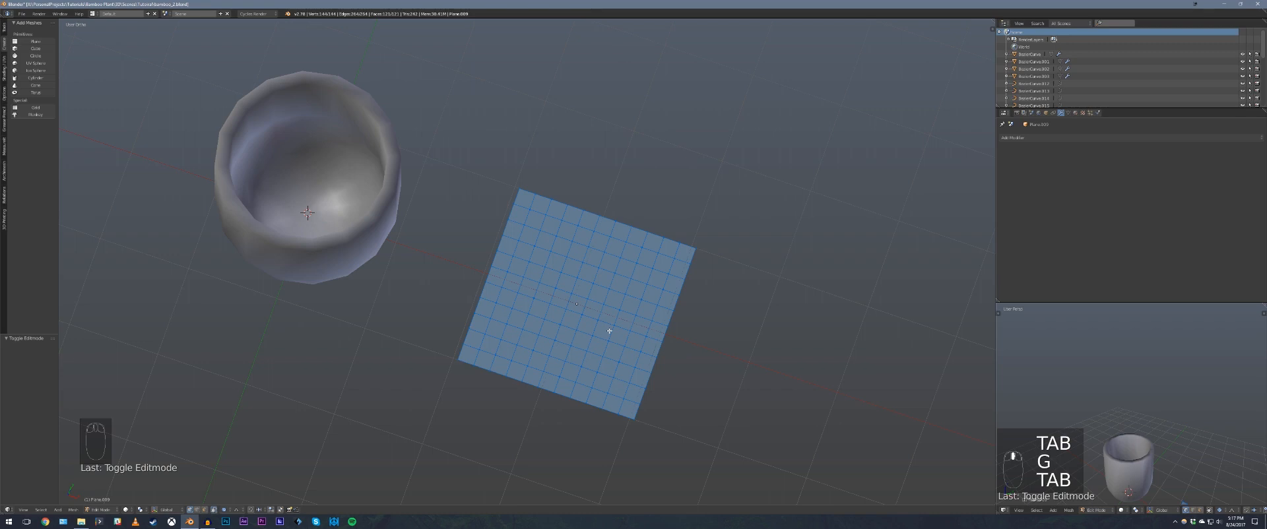
{"action": "key", "text": "KP_7"}
{"action": "key", "text": "Tab"}
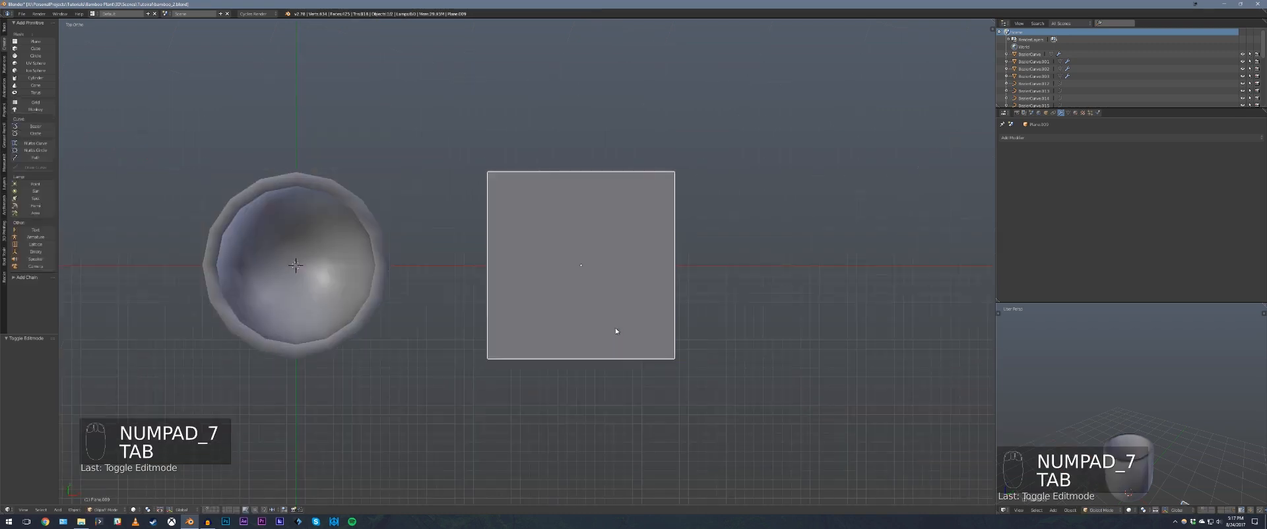
- Snap the plane back to the 3D cursor under the pot, and reopen its mesh for editing
{"action": "key", "text": "shift+s"}
{"action": "left_click", "coordinate": [602, 337]}
{"action": "middle_click_drag", "start_coordinate": [416, 269], "coordinate": [574, 269], "text": "shift"}
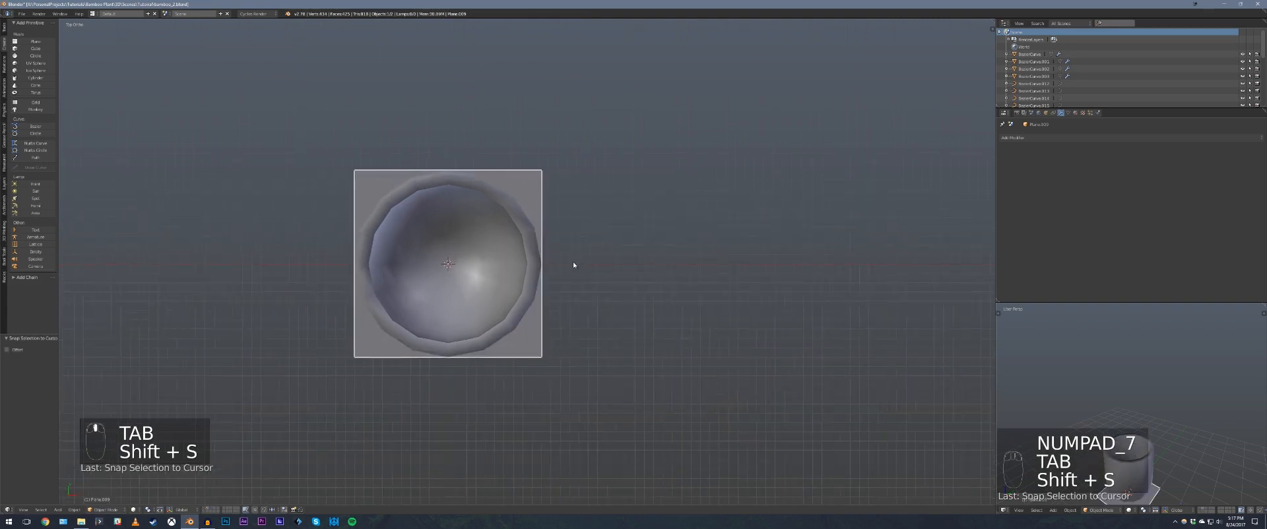
{"action": "key", "text": "Tab"}
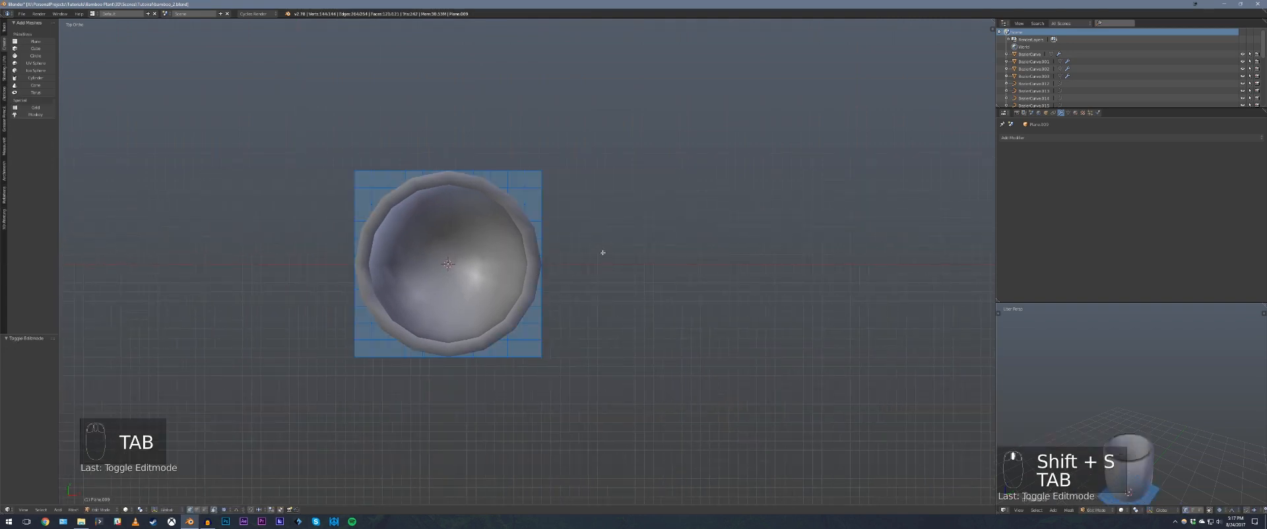
- Try smoothing all of the plane's vertices, and undo the smoothing
{"action": "key", "text": "w"}
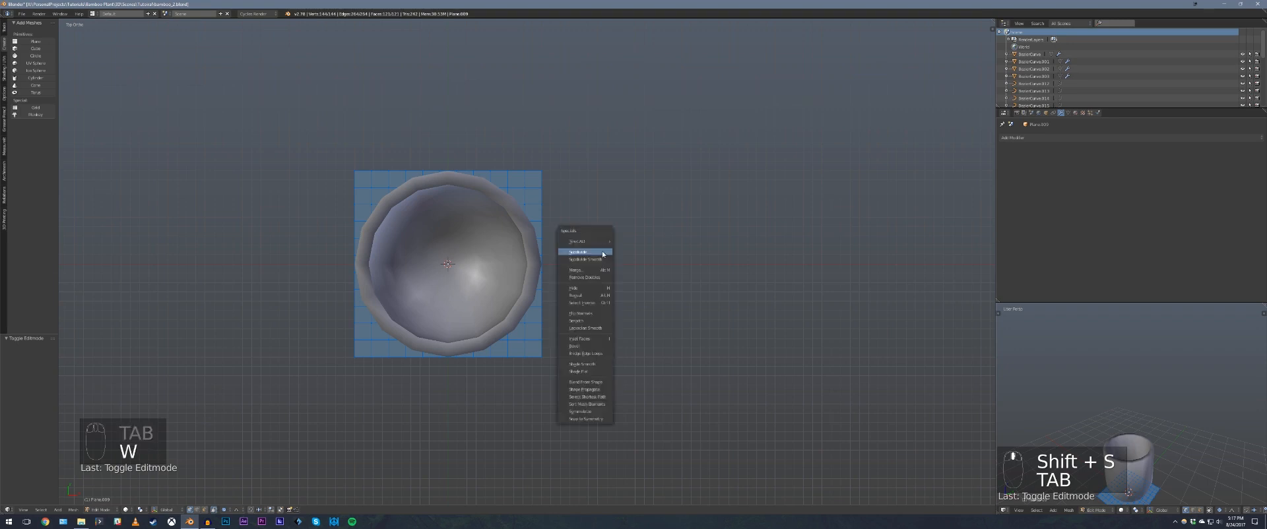
{"action": "left_click", "coordinate": [590, 321]}
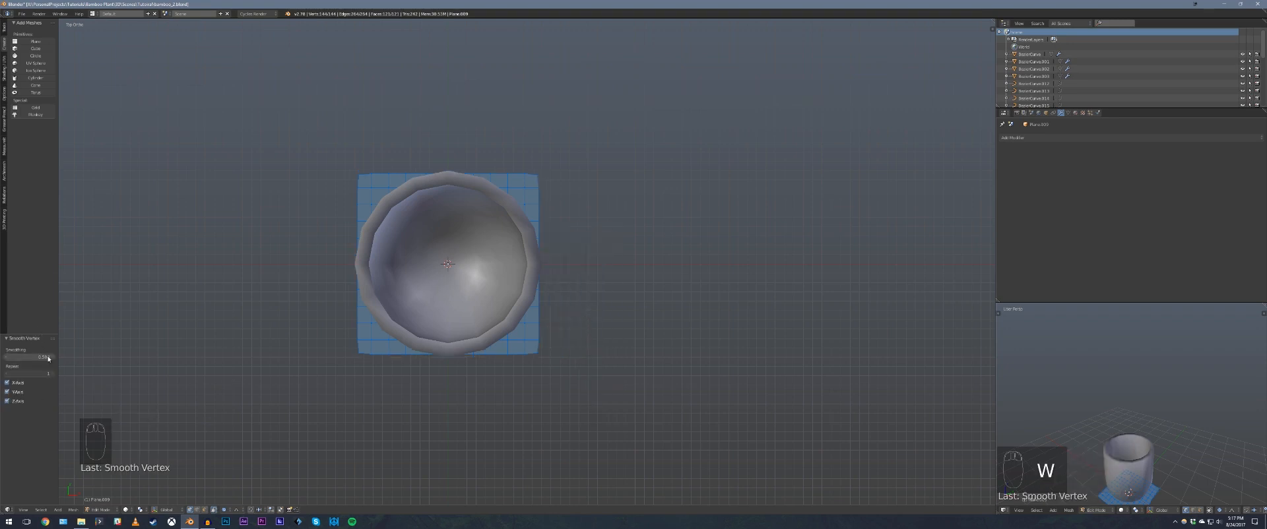
{"action": "key", "text": "ctrl+z"}
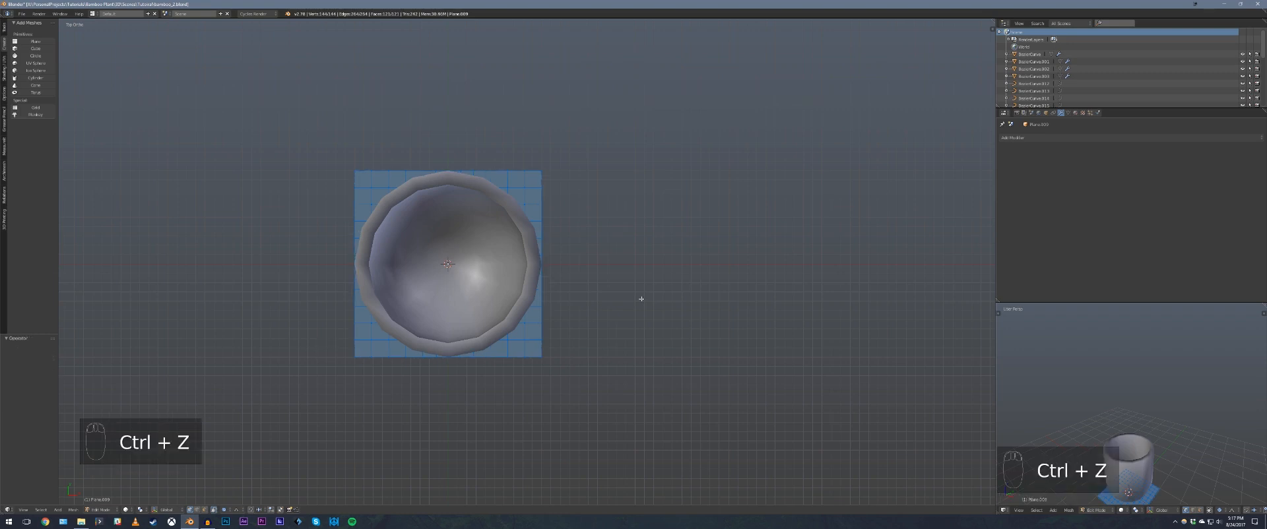
- Select only the plane's outer boundary edges and round them into a circle using To Sphere with factor 1
{"action": "key", "text": "a"}
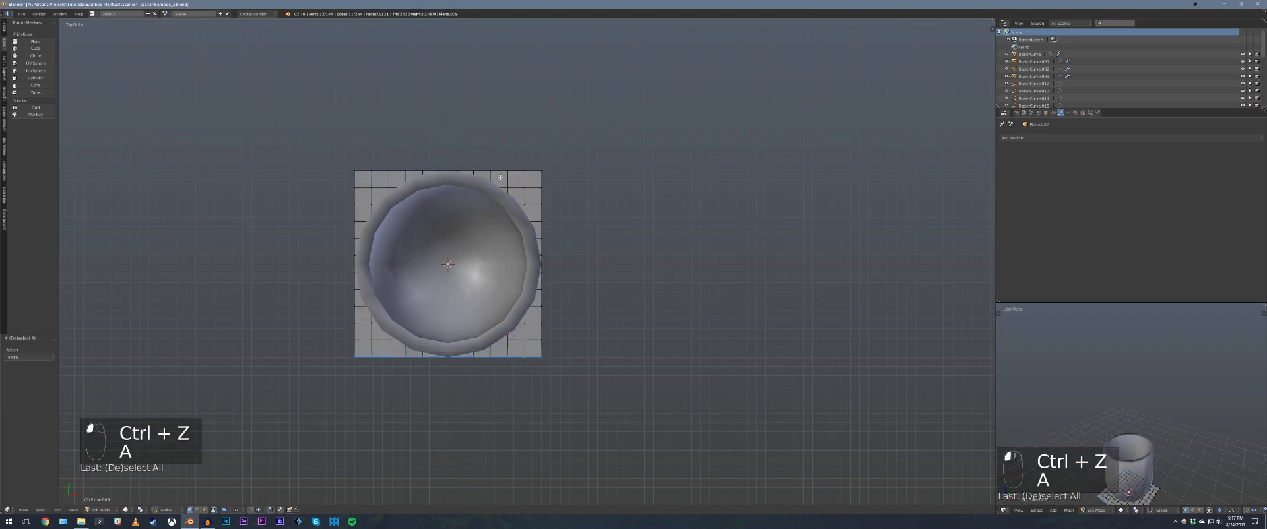
{"action": "key", "text": "a"}
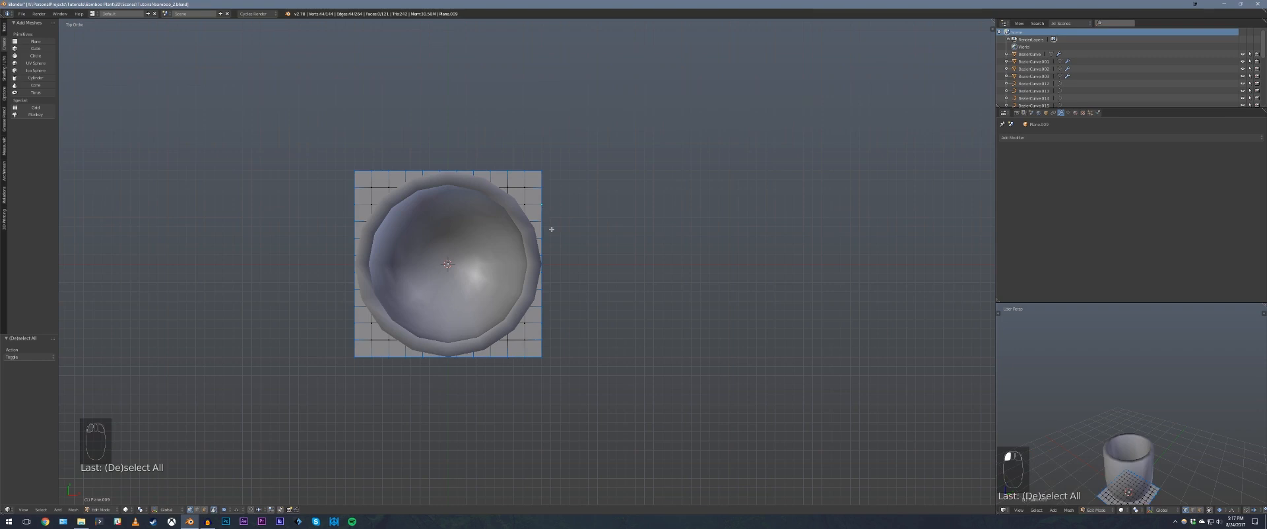
{"action": "middle_click_drag", "start_coordinate": [539, 305], "coordinate": [524, 263]}
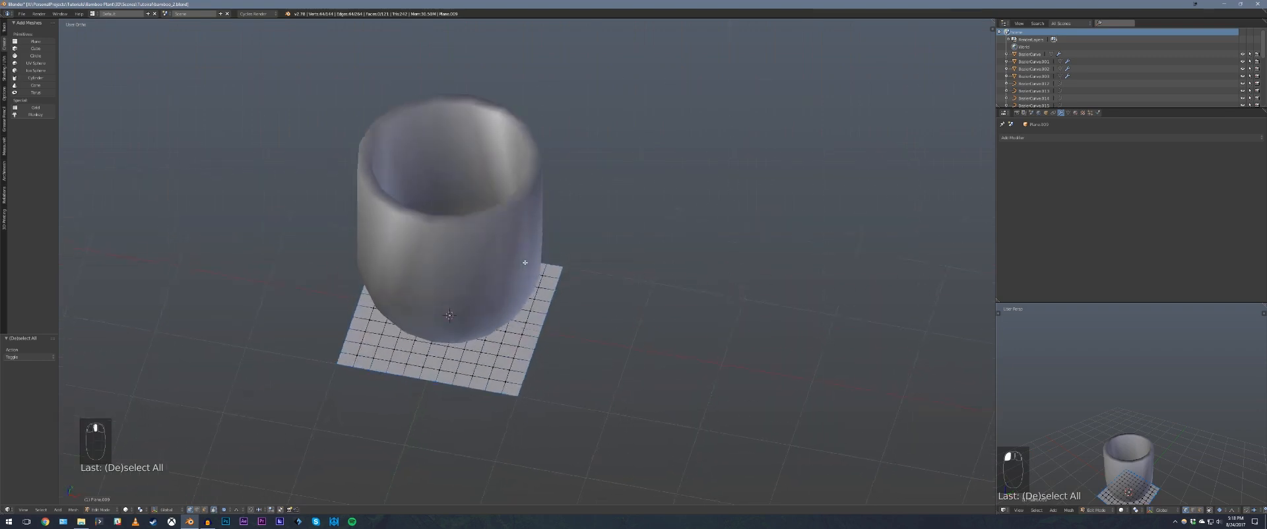
{"action": "key", "text": "KP_7"}
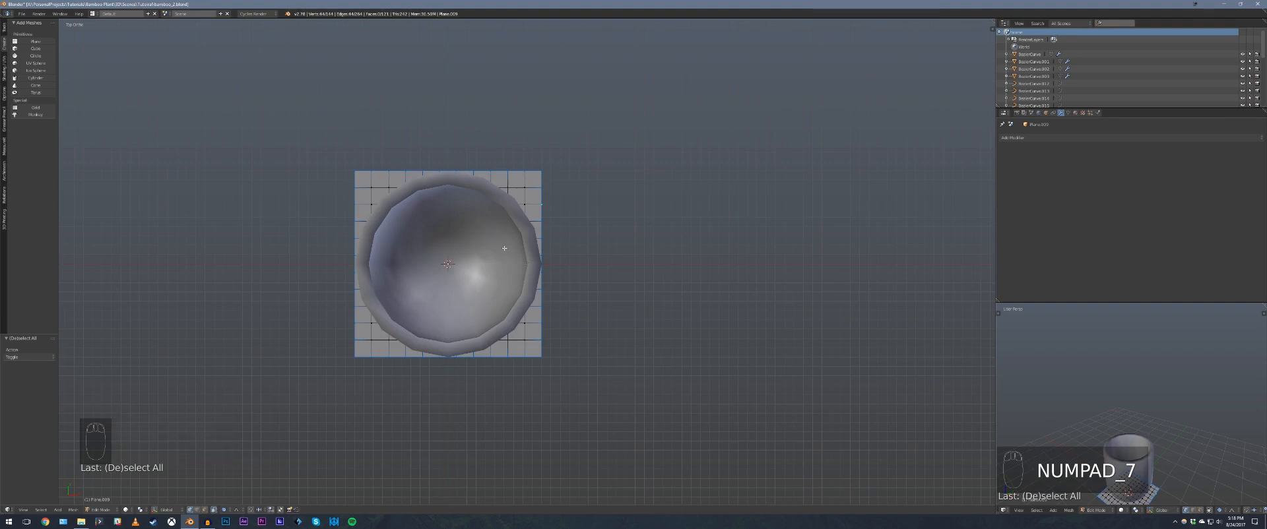
{"action": "key", "text": "alt+shift+s"}
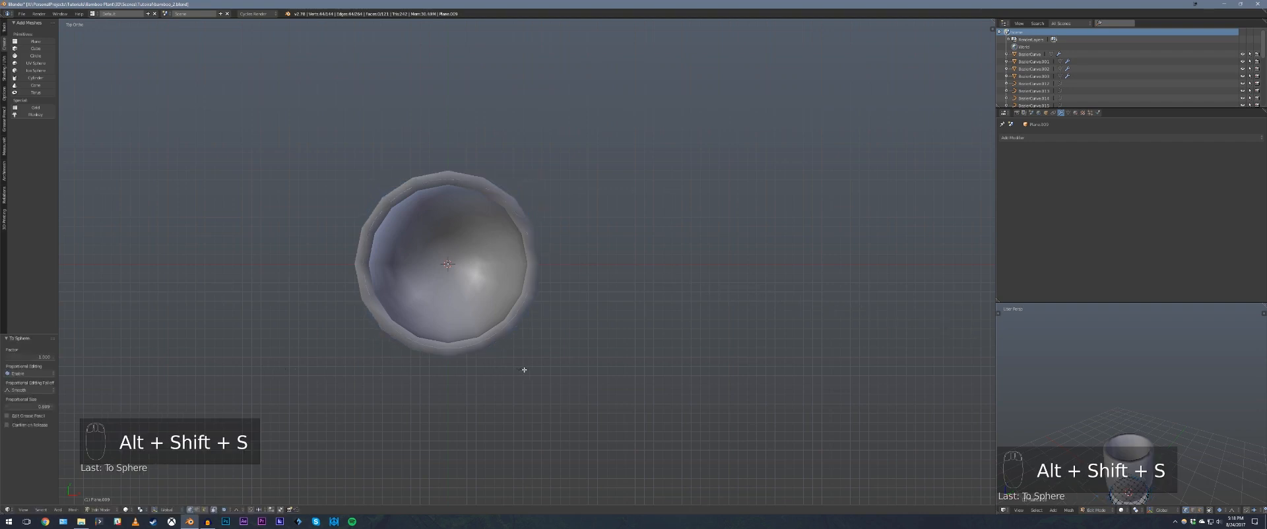
- Isolate the plane by hiding all other objects, and undo the To Sphere rounding of its boundary
{"action": "left_click", "coordinate": [457, 352]}
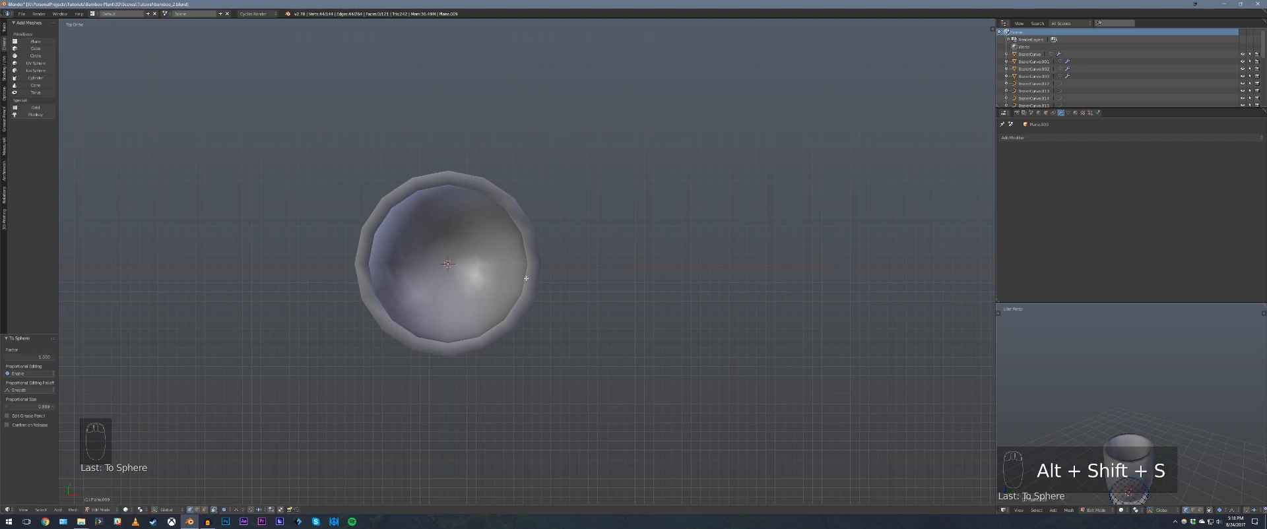
{"action": "key", "text": "Tab"}
{"action": "key", "text": "shift+h"}
{"action": "key", "text": "Tab"}
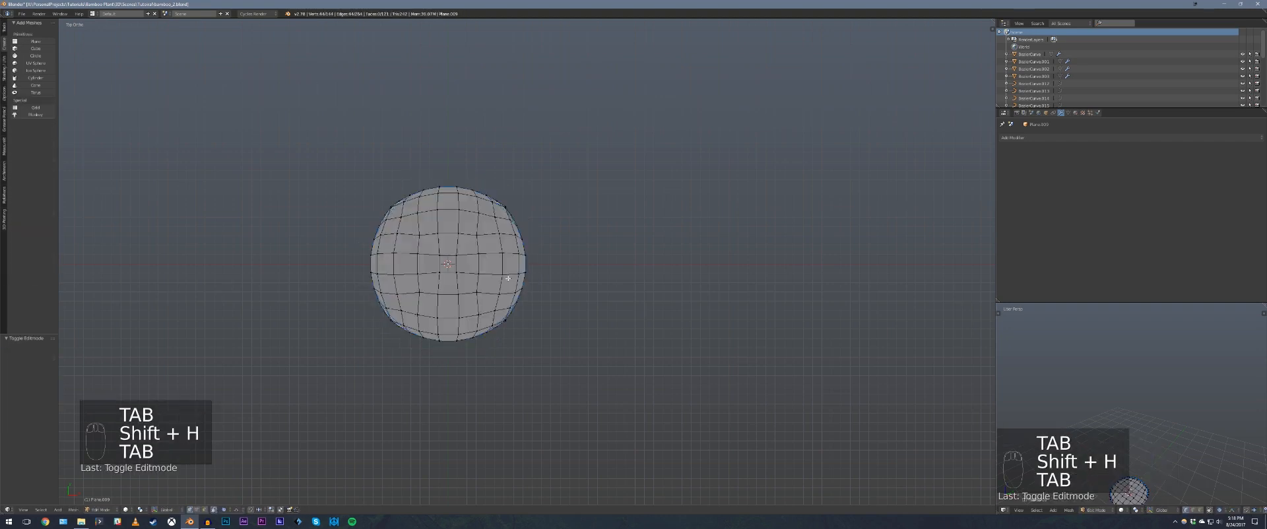
{"action": "key", "text": "ctrl+z"}
{"action": "key", "text": "ctrl+z"}
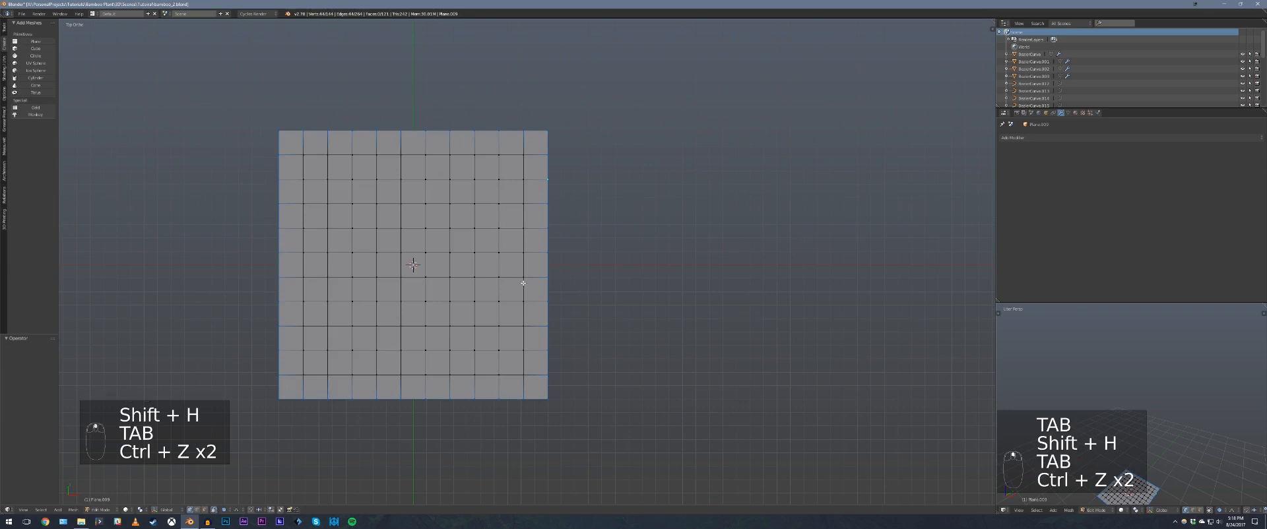
- Turn off proportional editing and round only the plane's boundary edges with To Sphere
{"action": "key", "text": "o"}
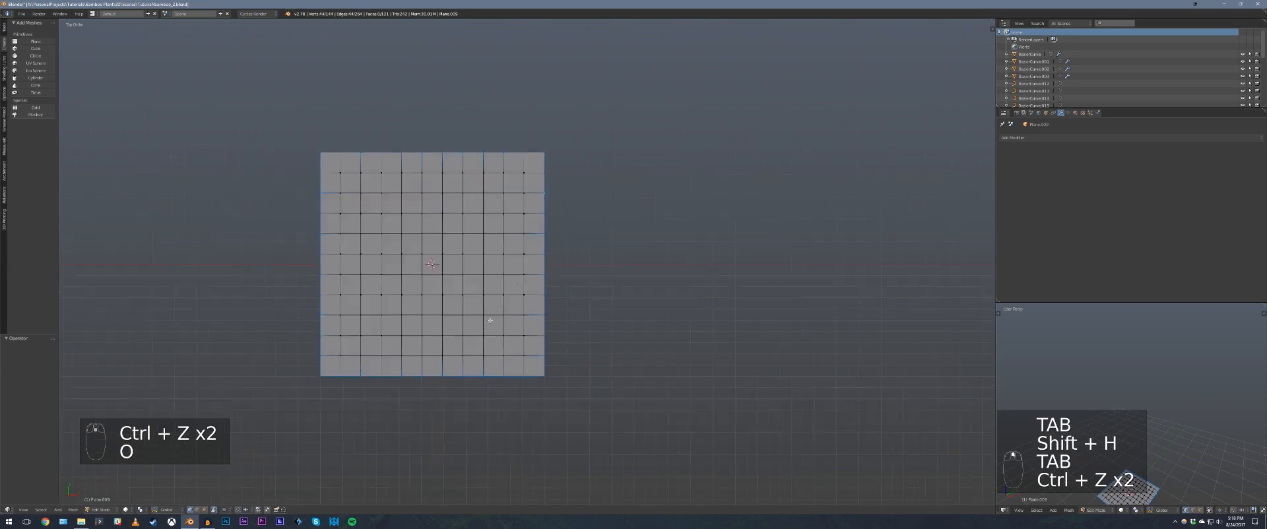
{"action": "key", "text": "alt+shift+s"}
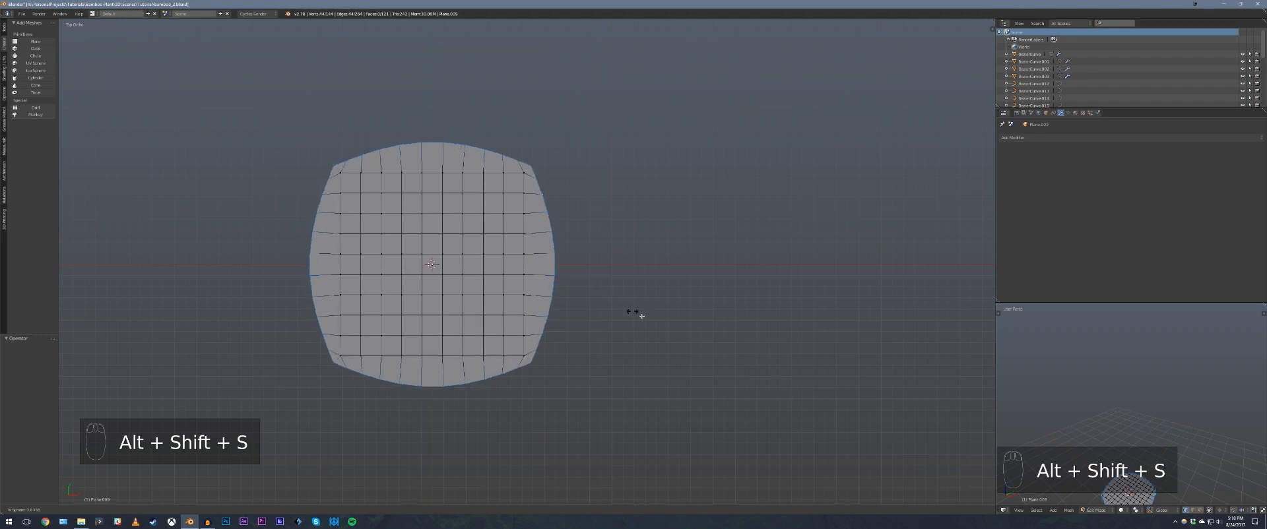
{"action": "left_click", "coordinate": [753, 392]}
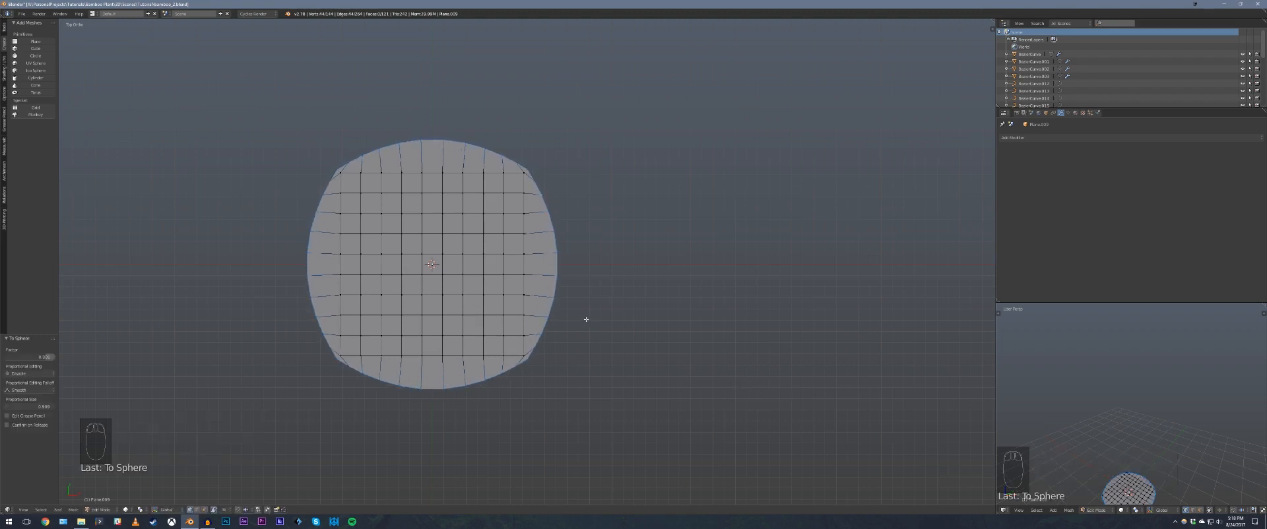
- Smooth all of the plane's vertices and raise the smoothing strength and repeat count
{"action": "key", "text": "a"}
{"action": "key", "text": "a"}
{"action": "key", "text": "a"}
{"action": "key", "text": "w"}
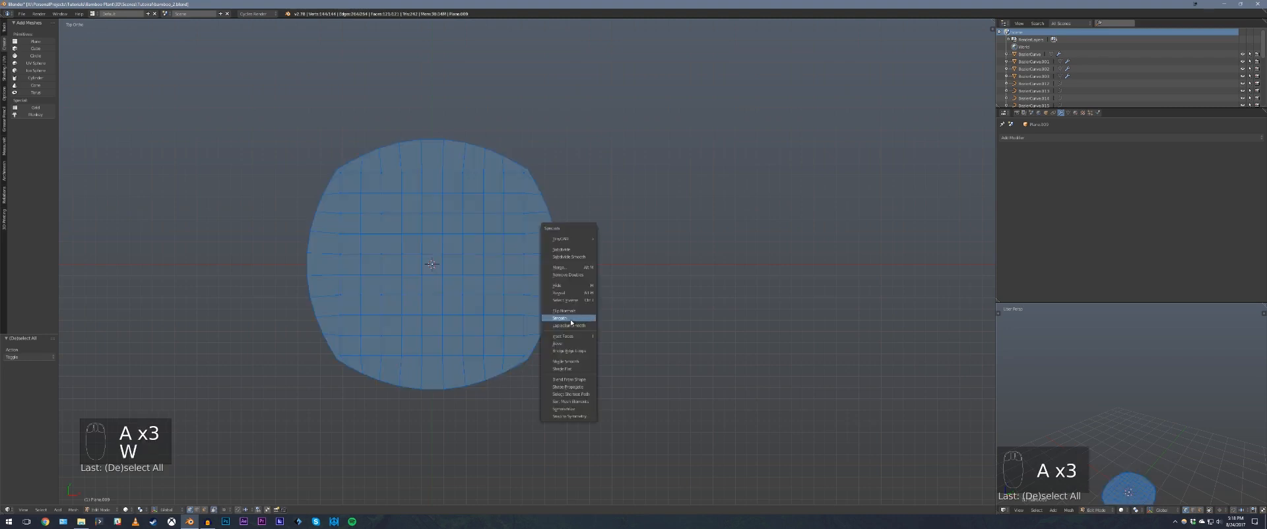
{"action": "left_click", "coordinate": [569, 319]}
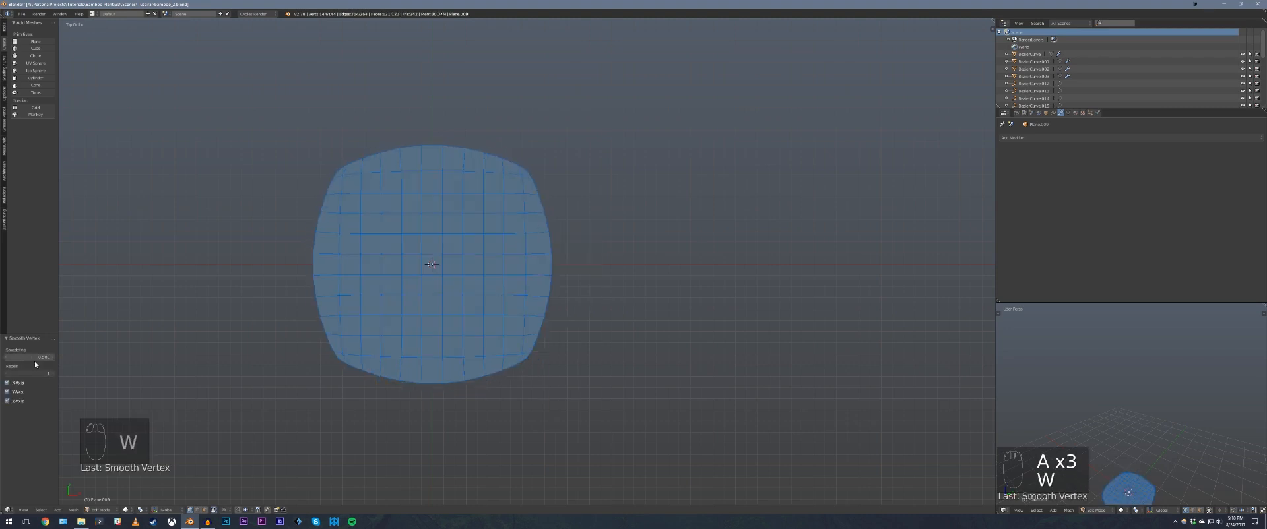
{"action": "left_click_drag", "start_coordinate": [32, 373], "coordinate": [40, 373]}
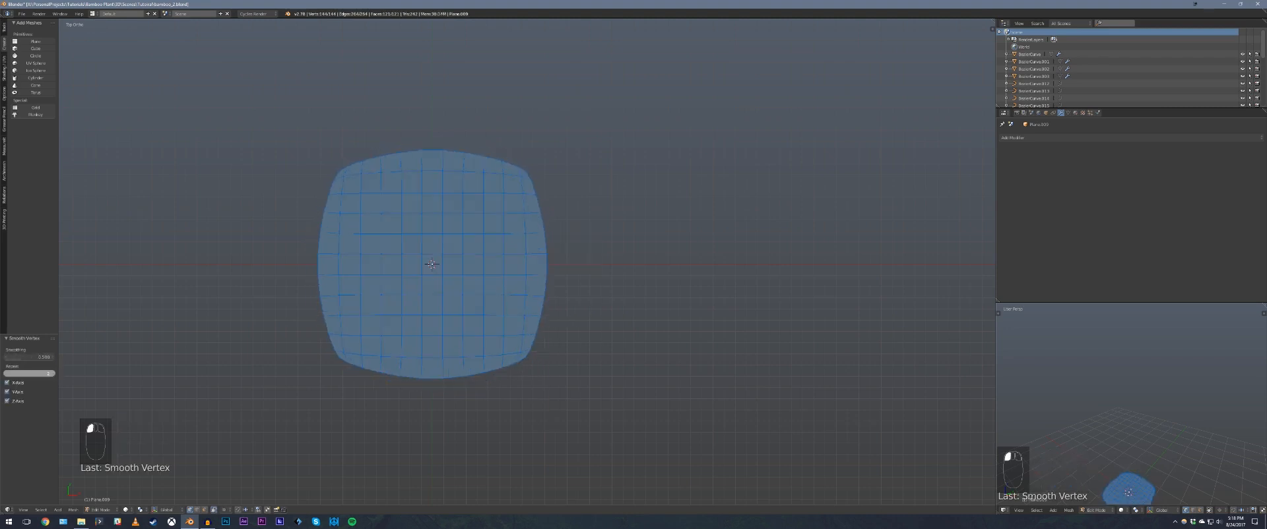
{"action": "left_click", "coordinate": [55, 373]}
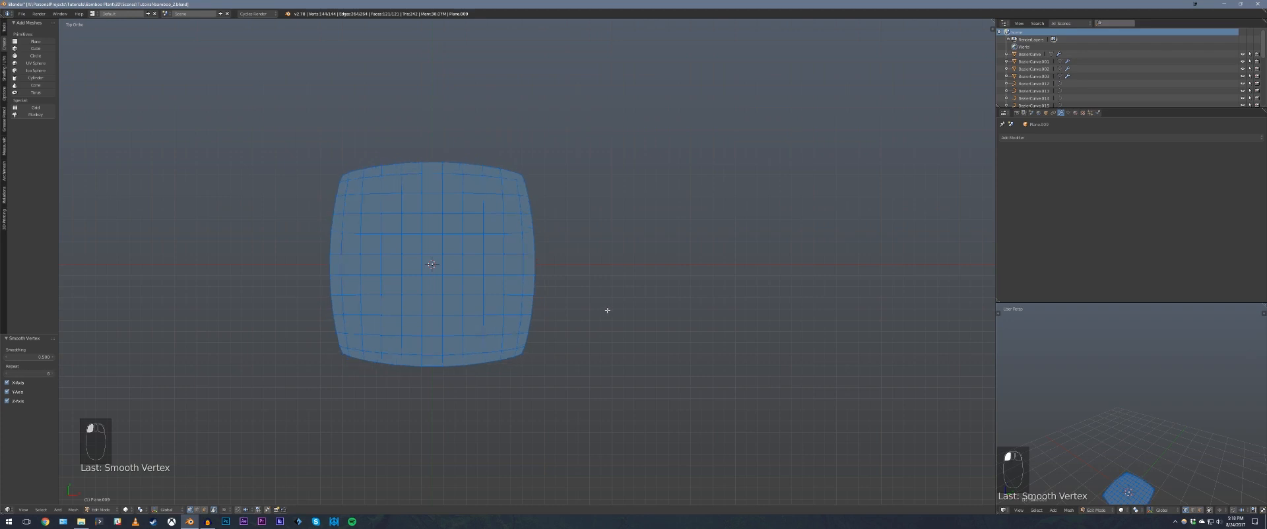
- Reveal the hidden pot, compare the smoothed plane's outline with it from above, and reopen the plane's mesh
{"action": "key", "text": "a"}
{"action": "key", "text": "Tab"}
{"action": "scroll", "coordinate": [571, 303], "scroll_direction": "down", "scroll_amount": 4}
{"action": "mouse_move", "coordinate": [571, 303]}
{"action": "middle_mouse_down"}
{"action": "mouse_move", "coordinate": [536, 272]}
{"action": "mouse_move", "coordinate": [560, 272]}
{"action": "mouse_move", "coordinate": [569, 296]}
{"action": "middle_mouse_up"}
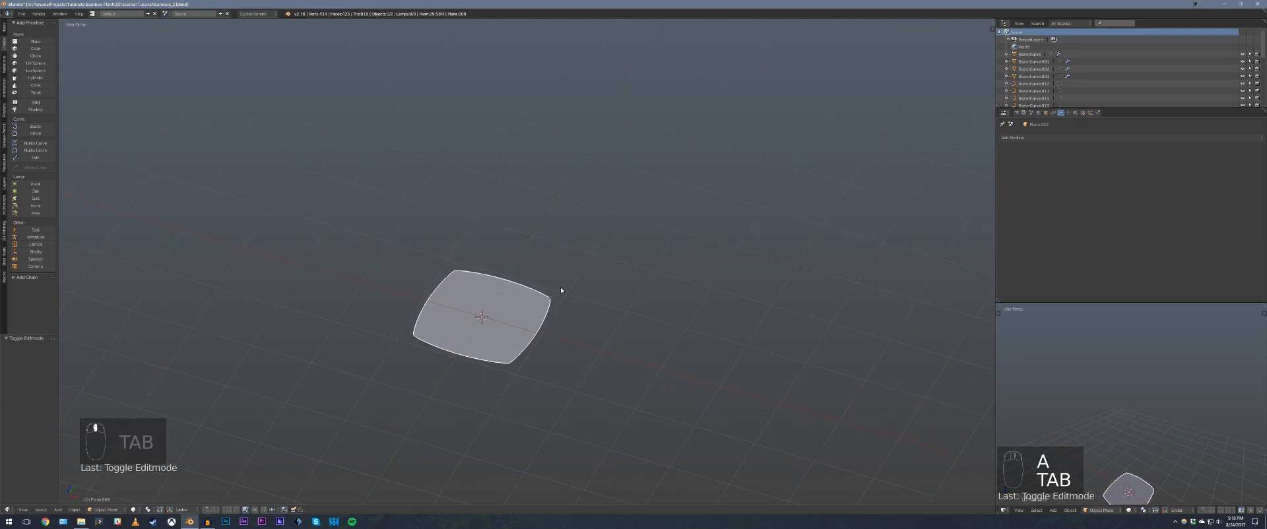
{"action": "key", "text": "alt+h"}
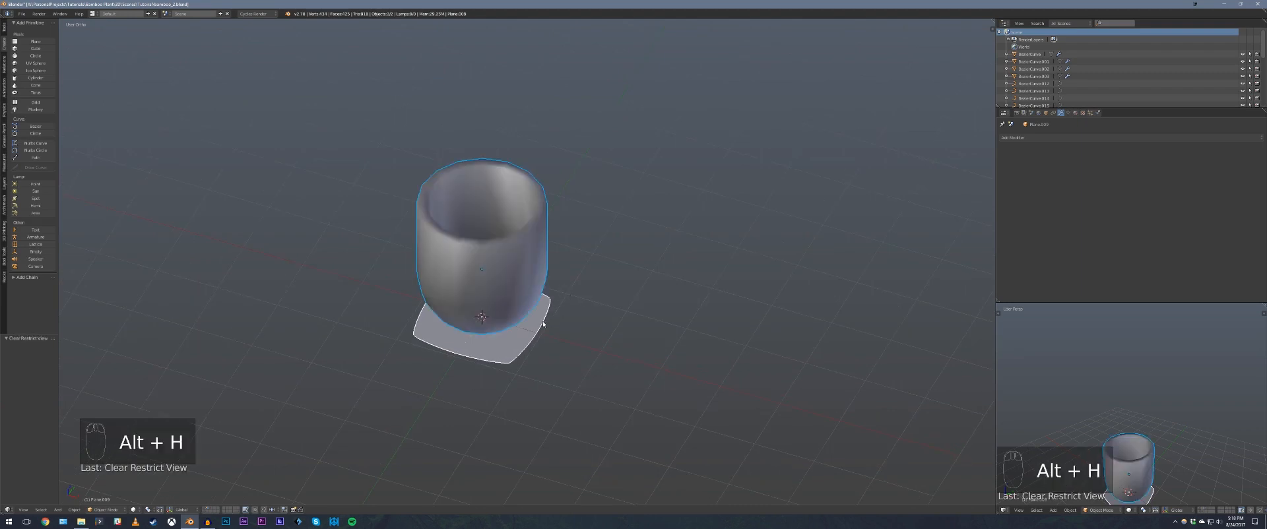
{"action": "key", "text": "a"}
{"action": "key", "text": "KP_7"}
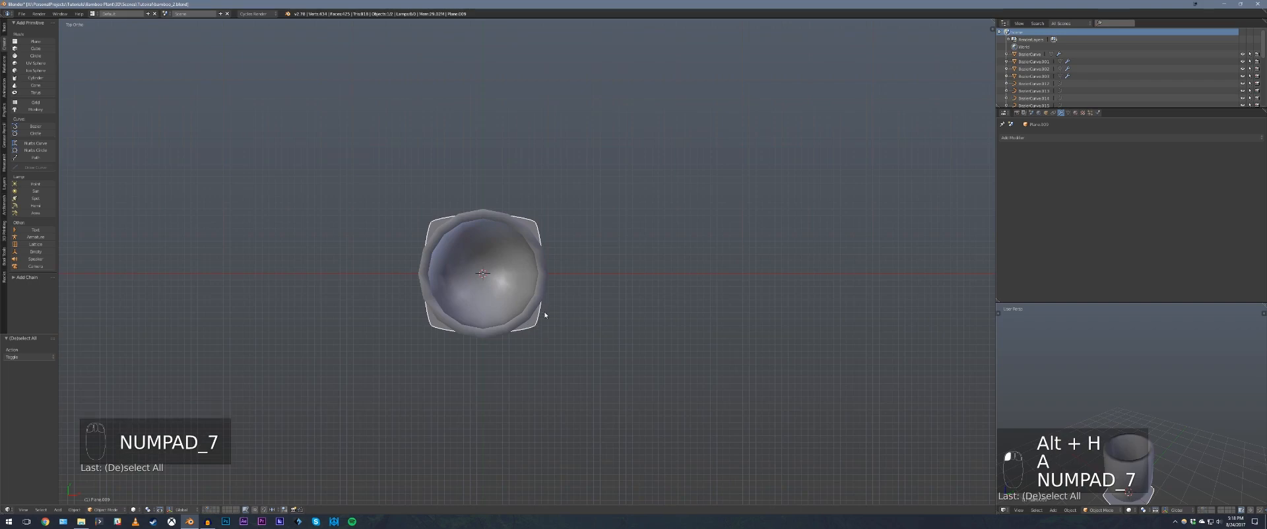
{"action": "key", "text": "Tab"}
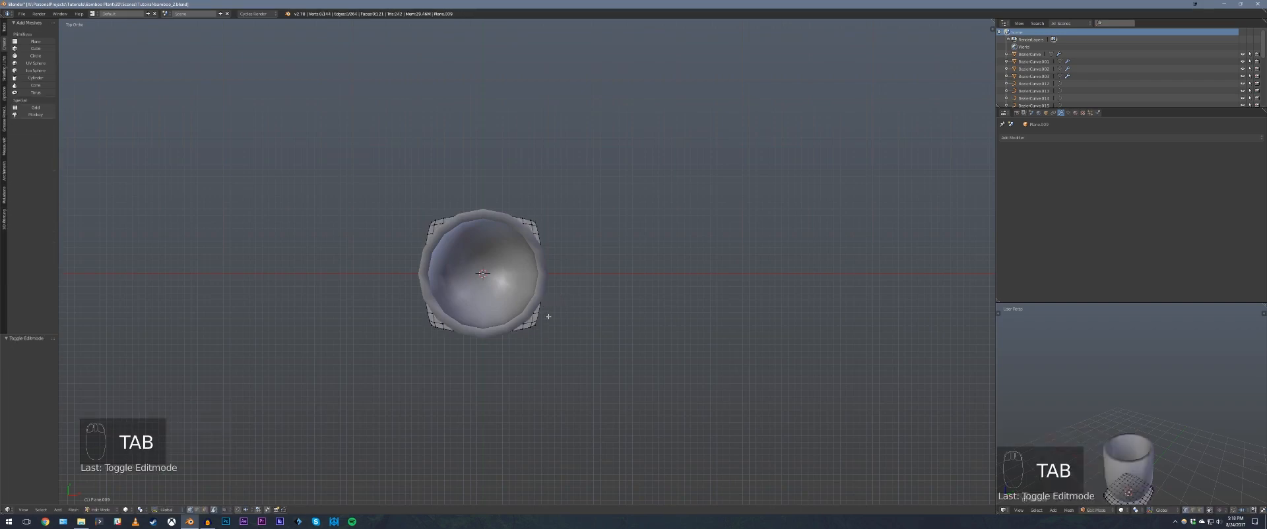
- Undo the vertex smoothing and the boundary rounding made without proportional editing
{"action": "key", "text": "a"}
{"action": "key", "text": "a"}
{"action": "key", "text": "a"}
{"action": "key", "text": "a"}
{"action": "key", "text": "Tab"}
{"action": "key", "text": "ctrl+z"}
{"action": "key", "text": "ctrl+z"}
{"action": "key", "text": "ctrl+z"}
{"action": "key", "text": "ctrl+z"}
{"action": "key", "text": "ctrl+z"}
{"action": "key", "text": "ctrl+z"}
{"action": "key", "text": "ctrl+z"}
{"action": "key", "text": "ctrl+z"}
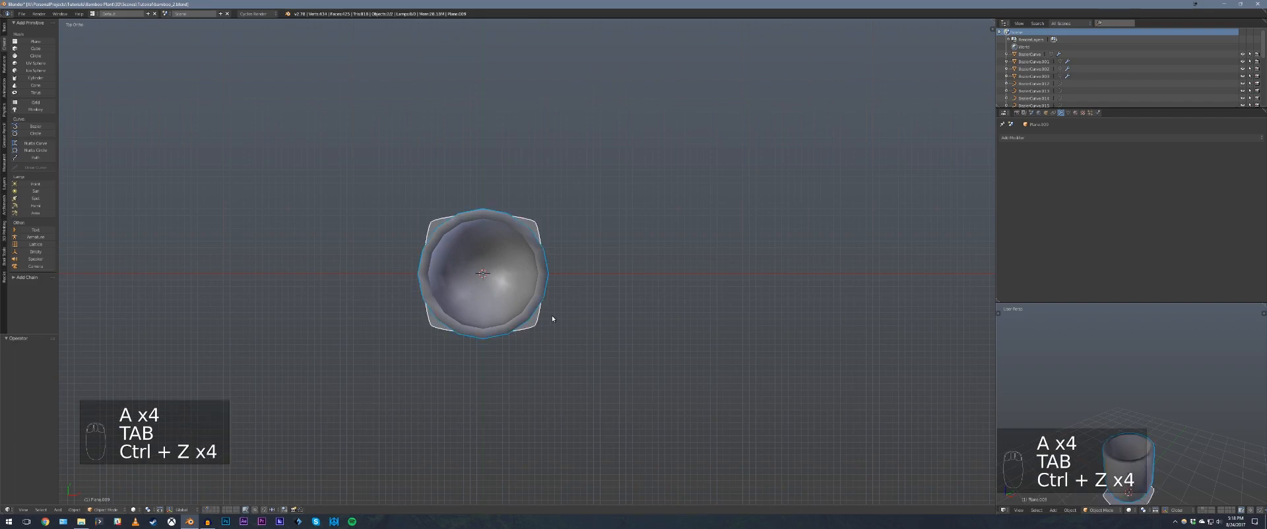
- Compare the round plane with the pot in wireframe and solid display, and isolate the plane for mesh editing
{"action": "key", "text": "z"}
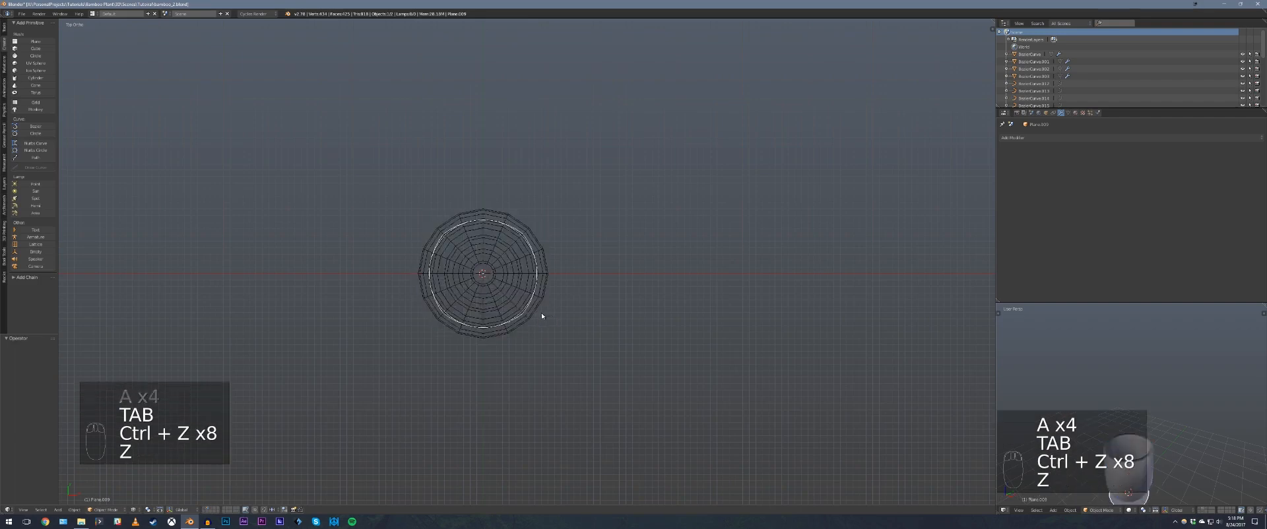
{"action": "key", "text": "z"}
{"action": "key", "text": "z"}
{"action": "key", "text": "z"}
{"action": "key", "text": "z"}
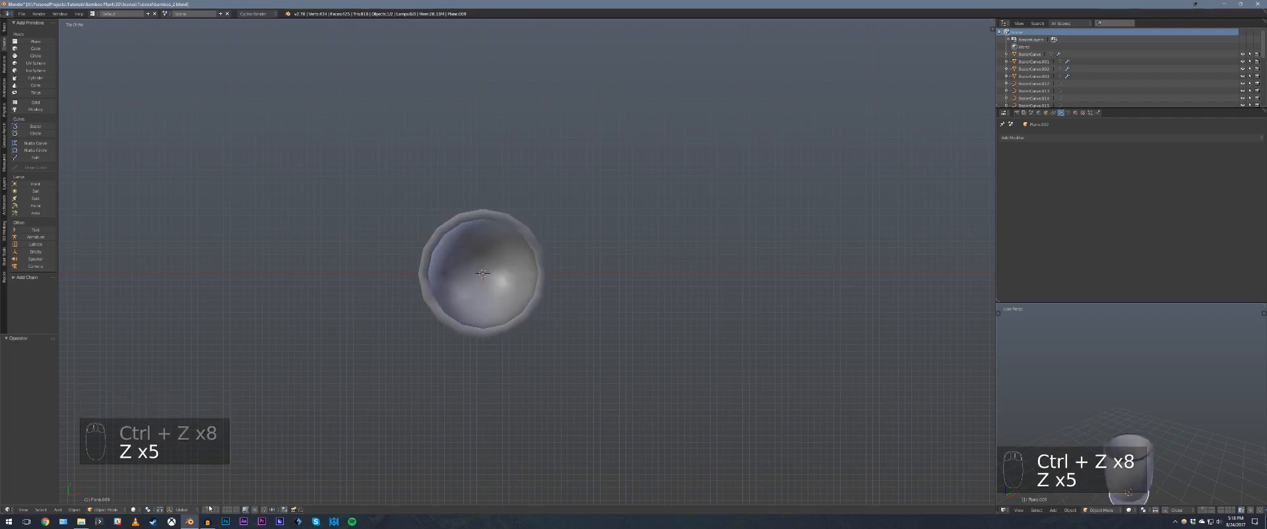
{"action": "scroll", "coordinate": [521, 295], "scroll_direction": "up", "scroll_amount": 2}
{"action": "key", "text": "shift+h"}
{"action": "key", "text": "Tab"}
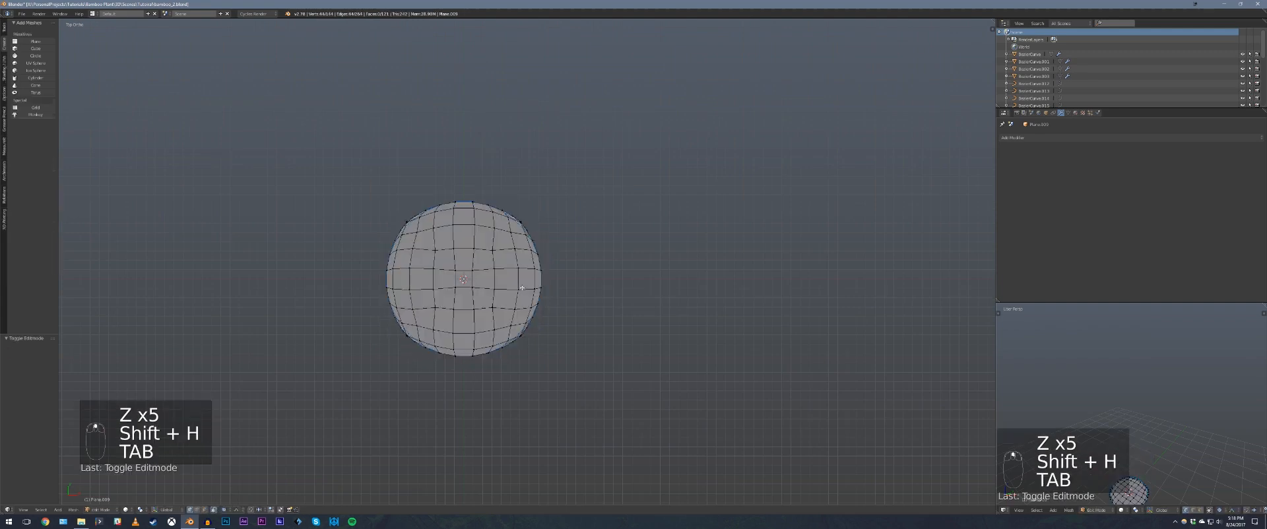
- Undo the rounding back to the square subdivided grid, and reopen the plane's mesh
{"action": "key", "text": "ctrl+z"}
{"action": "key", "text": "ctrl+z"}
{"action": "key", "text": "ctrl+z"}
{"action": "key", "text": "ctrl+z"}
{"action": "key", "text": "ctrl+z"}
{"action": "key", "text": "ctrl+z"}
{"action": "key", "text": "Tab"}
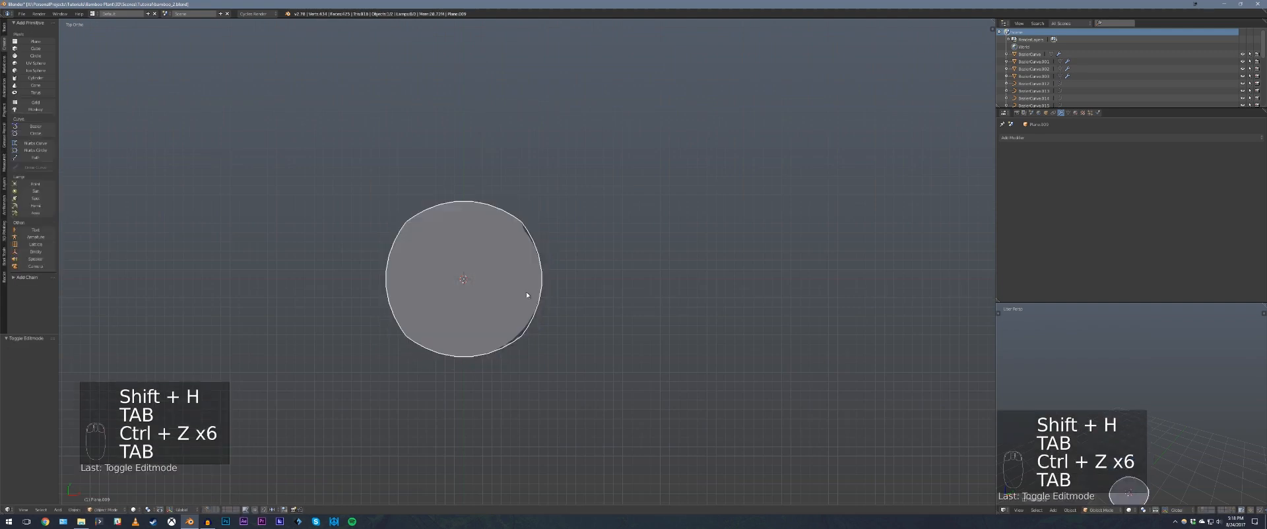
{"action": "key", "text": "ctrl+z"}
{"action": "key", "text": "ctrl+z"}
{"action": "key", "text": "ctrl+z"}
{"action": "key", "text": "ctrl+z"}
{"action": "key", "text": "Tab"}
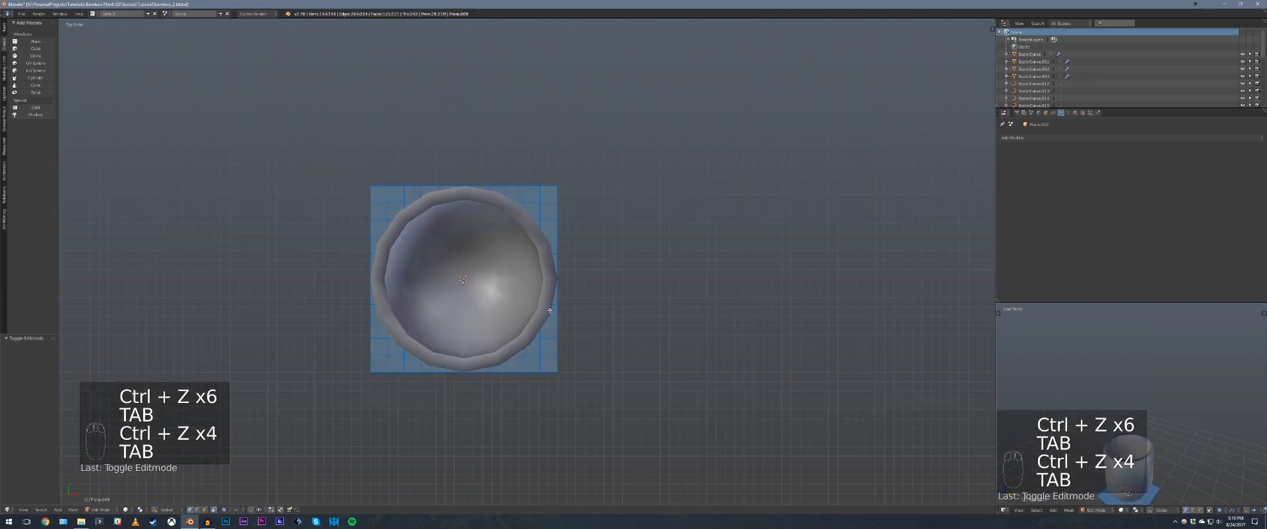
- Hide every object except the square plane and reopen its mesh for editing
{"action": "key", "text": "a"}
{"action": "key", "text": "a"}
{"action": "key", "text": "Tab"}
{"action": "key", "text": "shift+h"}
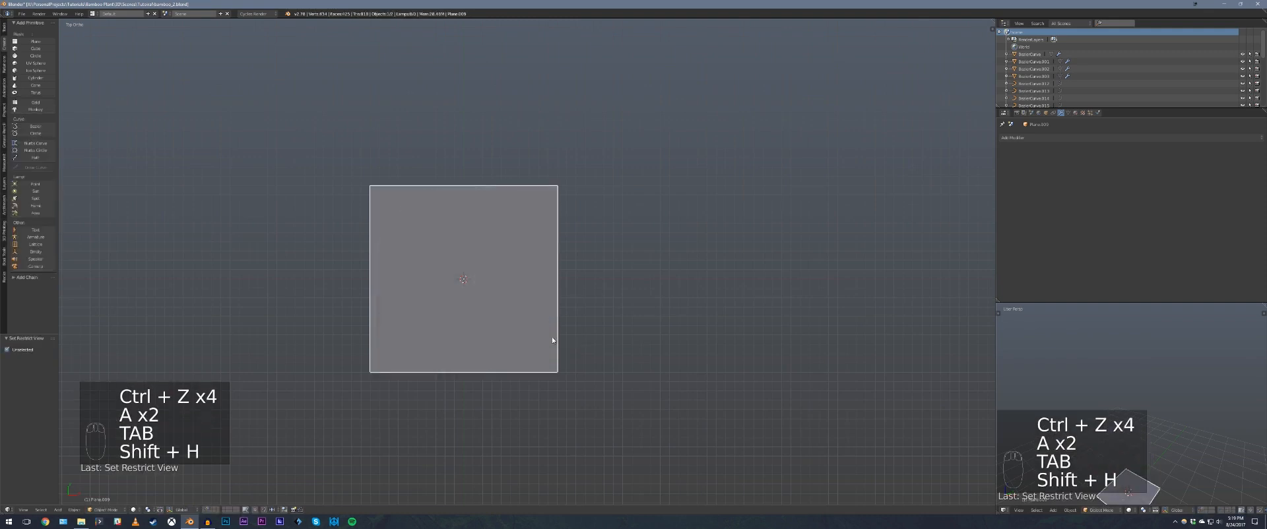
{"action": "key", "text": "Tab"}
- Select only the edge loops along all four outer sides of the plane
{"action": "key", "text": "a"}
{"action": "key", "text": "a"}
{"action": "key", "text": "a"}
{"action": "key", "text": "a"}
{"action": "left_click", "coordinate": [558, 327], "text": "alt"}
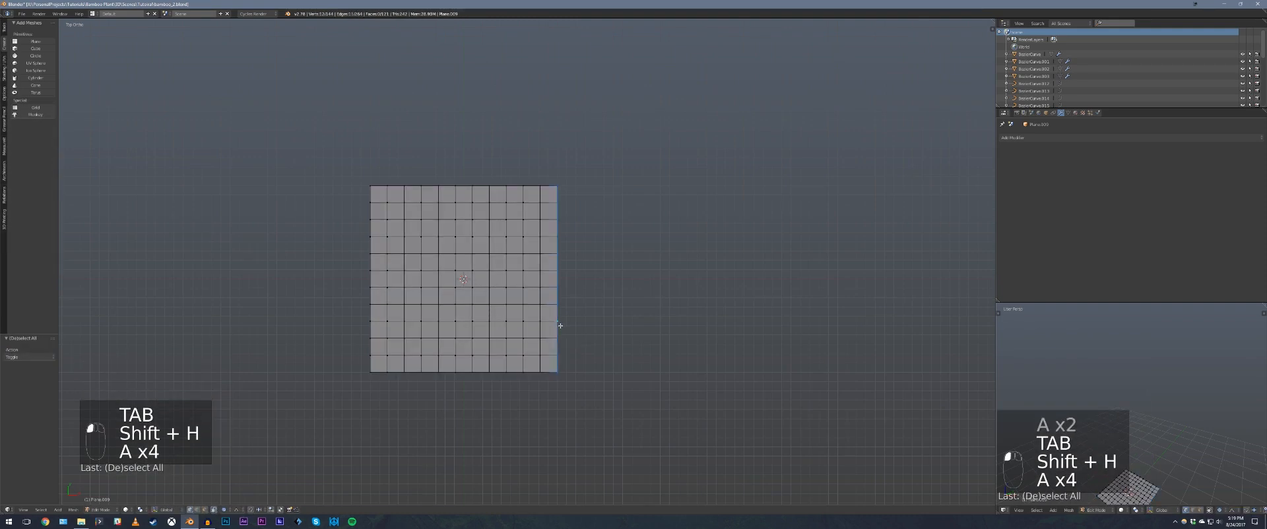
{"action": "left_click", "coordinate": [494, 371], "text": "alt+shift"}
{"action": "left_click", "coordinate": [369, 258], "text": "alt+shift"}
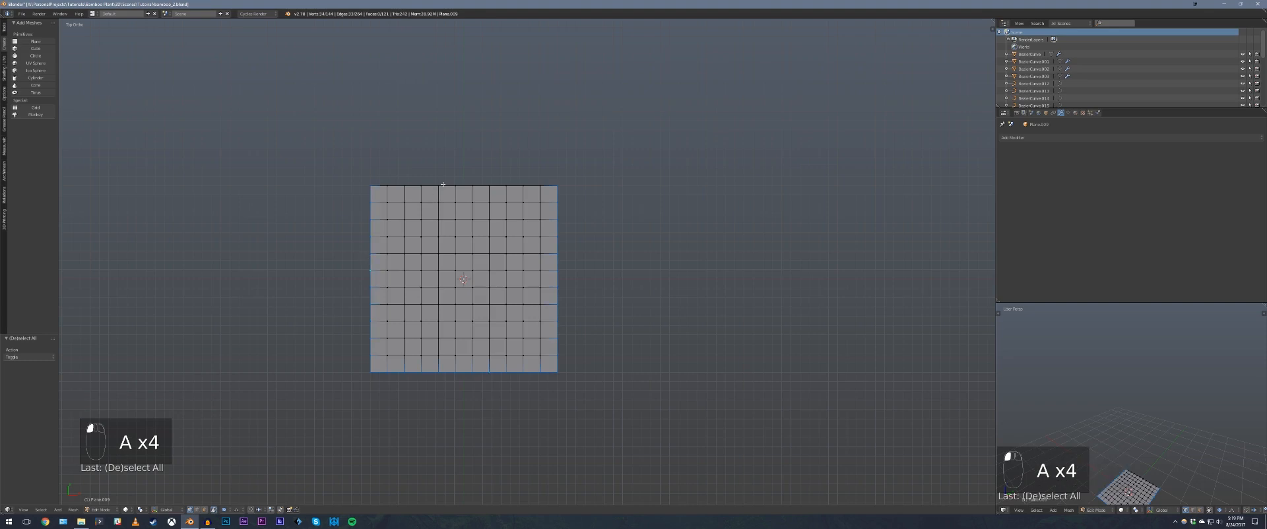
{"action": "left_click", "coordinate": [440, 187], "text": "alt+shift"}
{"action": "key", "text": "o"}
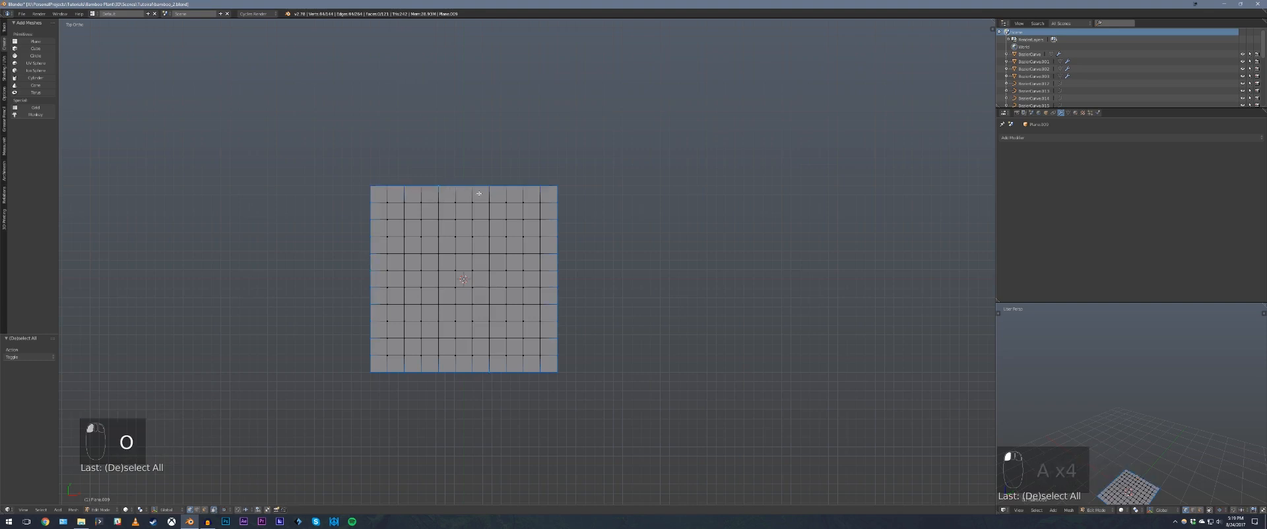
{"action": "key", "text": "shift+s"}
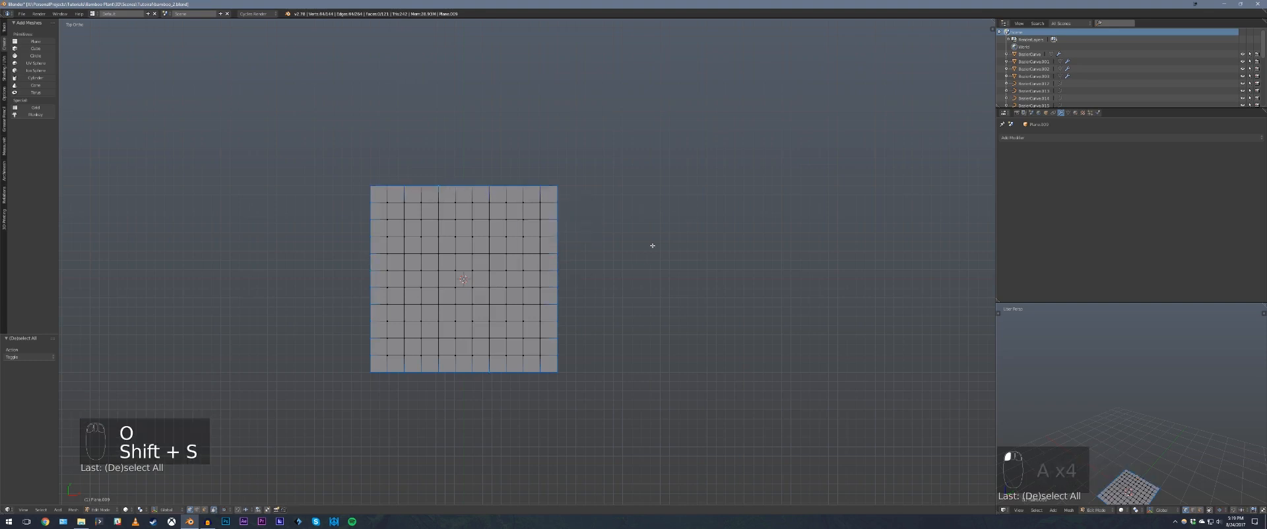
{"action": "key", "text": "s"}
{"action": "left_click", "coordinate": [639, 237]}
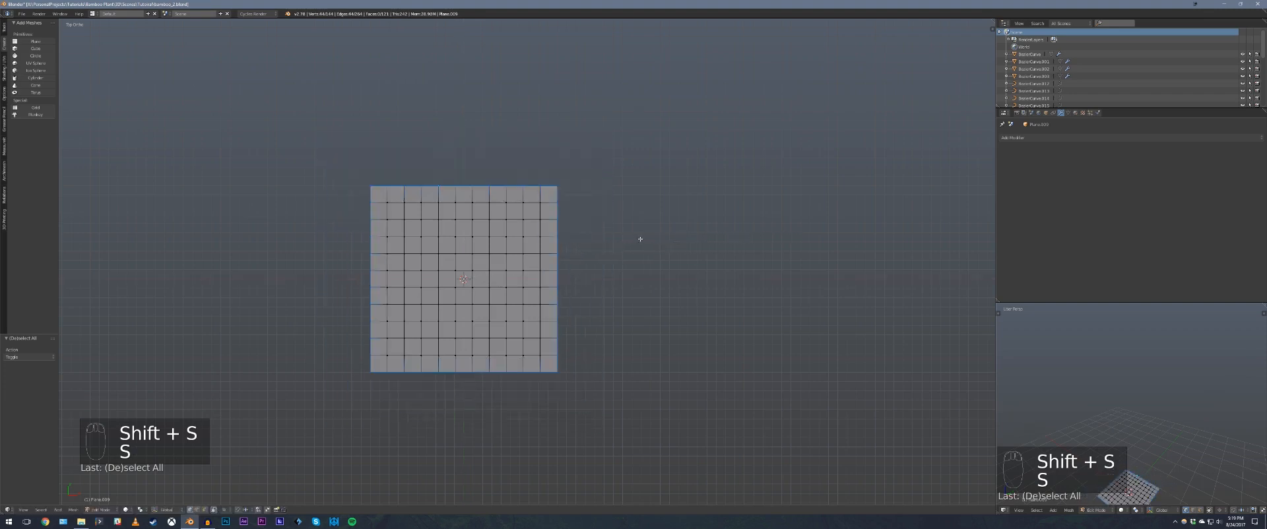
- Partly round the plane's boundary with To Sphere, using proportional editing with smooth falloff
{"action": "key", "text": "o"}
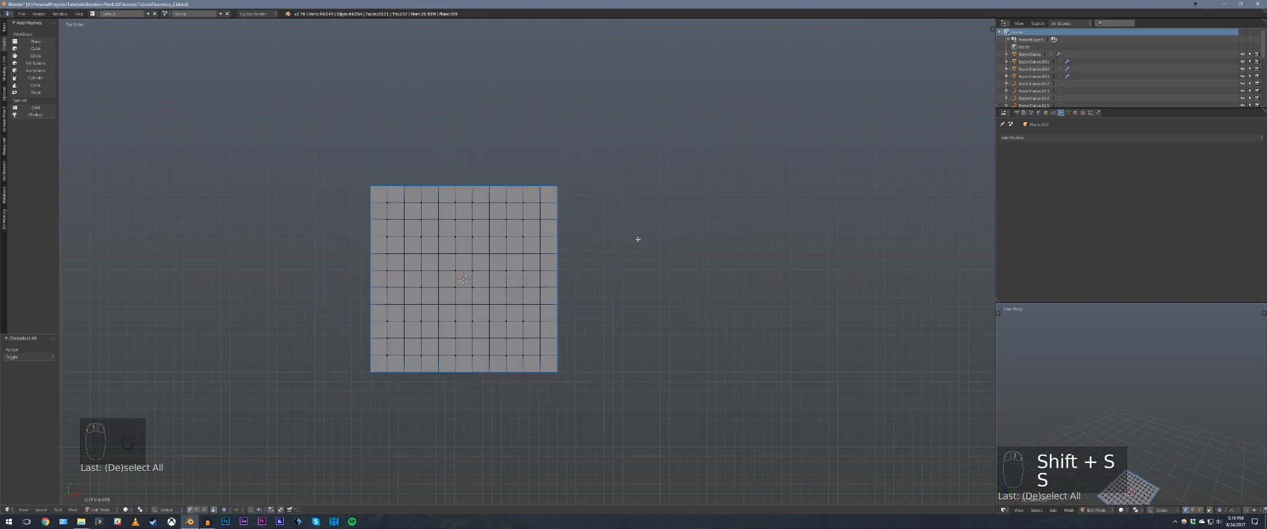
{"action": "key", "text": "alt+shift+s"}
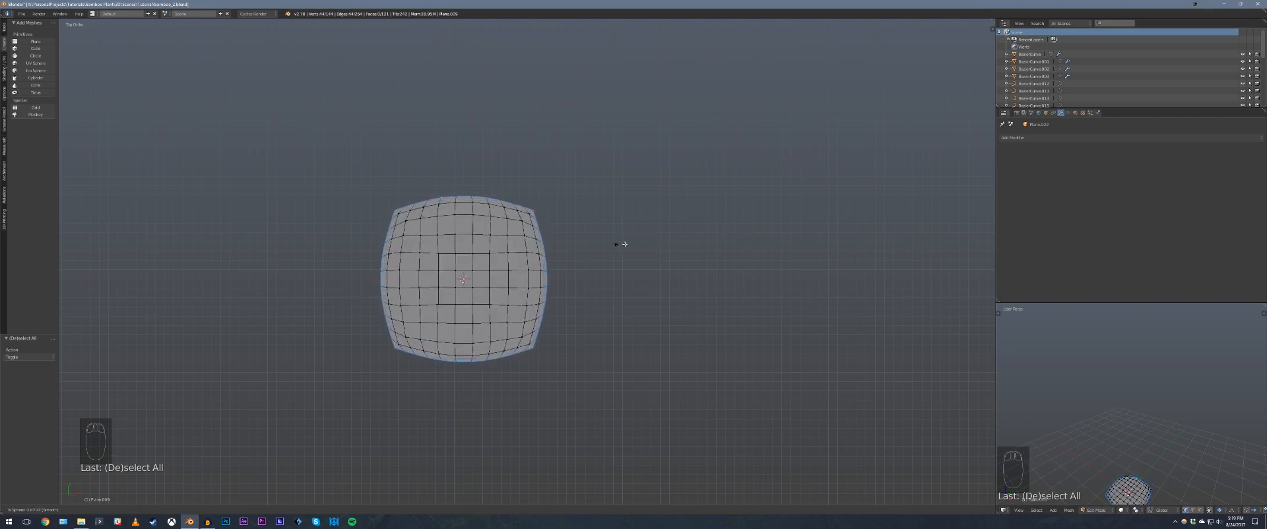
{"action": "left_click", "coordinate": [664, 241]}
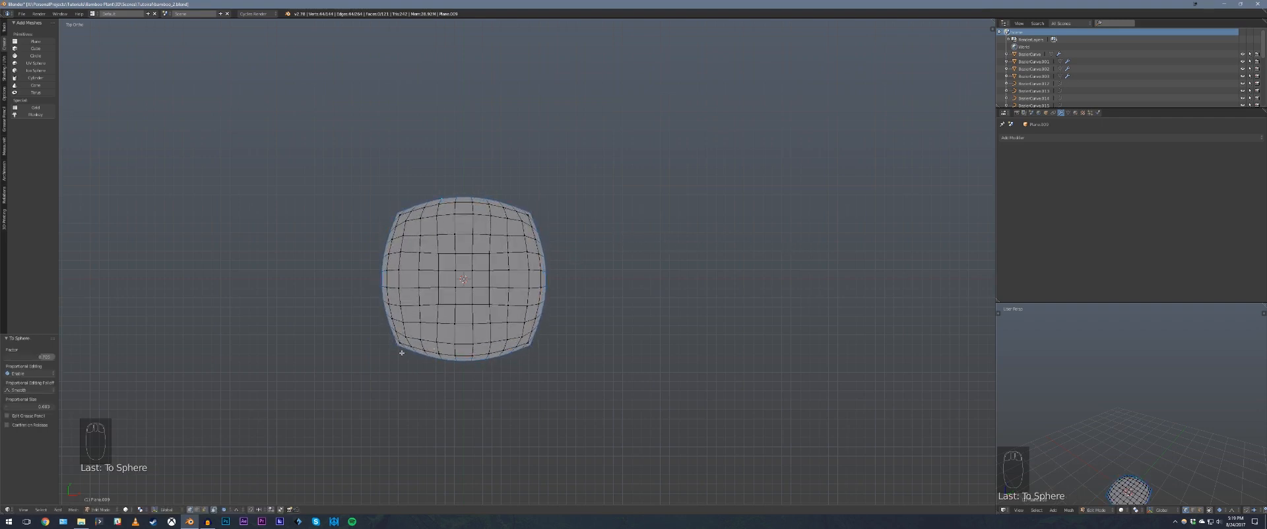
- Finish the mesh editing, reveal the pot, and raise the plane along Z to just below the pot's rim
{"action": "key", "text": "a"}
{"action": "key", "text": "Tab"}
{"action": "middle_click_drag", "start_coordinate": [532, 283], "coordinate": [519, 278]}
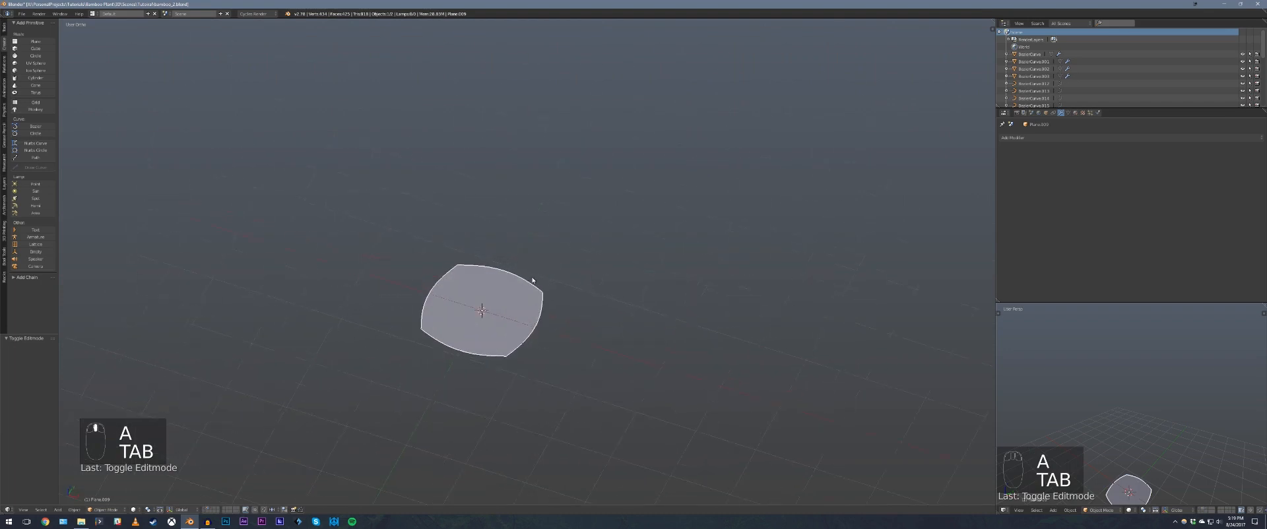
{"action": "key", "text": "shift+h"}
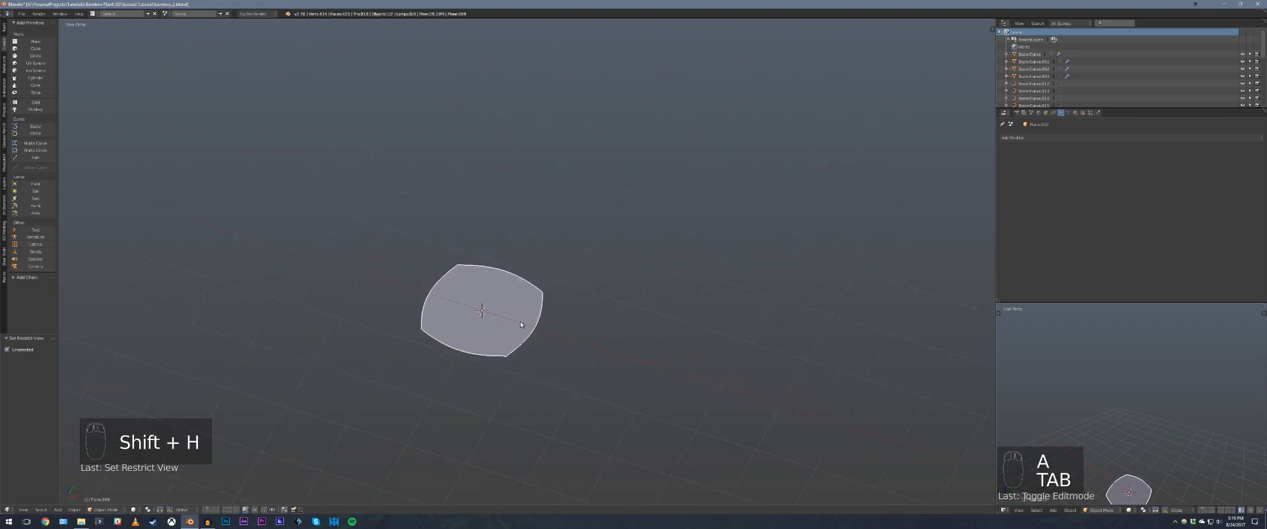
{"action": "key", "text": "alt+h"}
{"action": "key", "text": "g"}
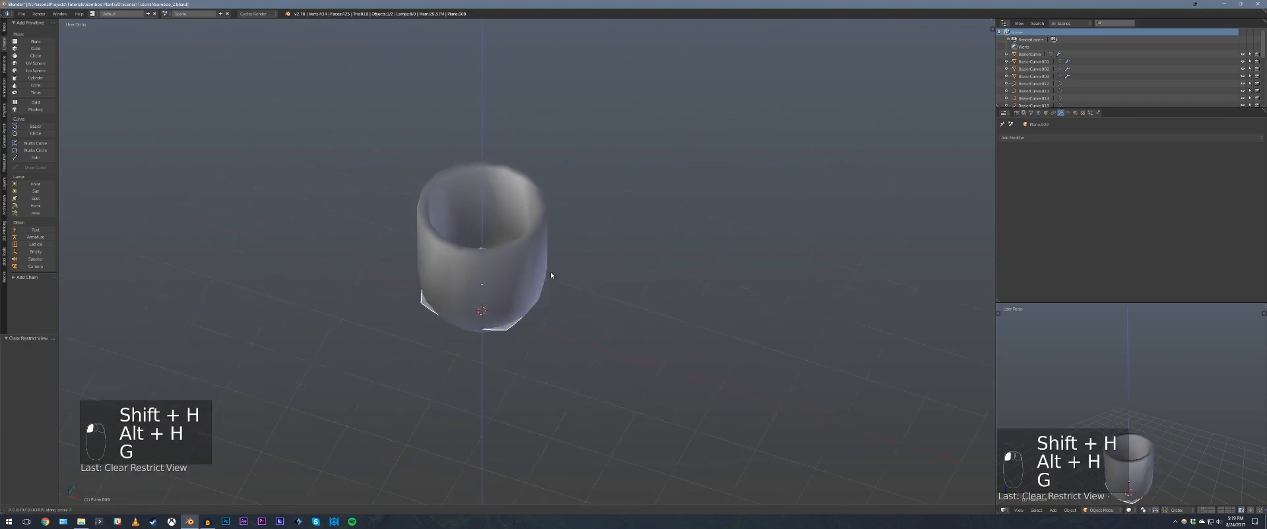
{"action": "left_click", "coordinate": [552, 226]}
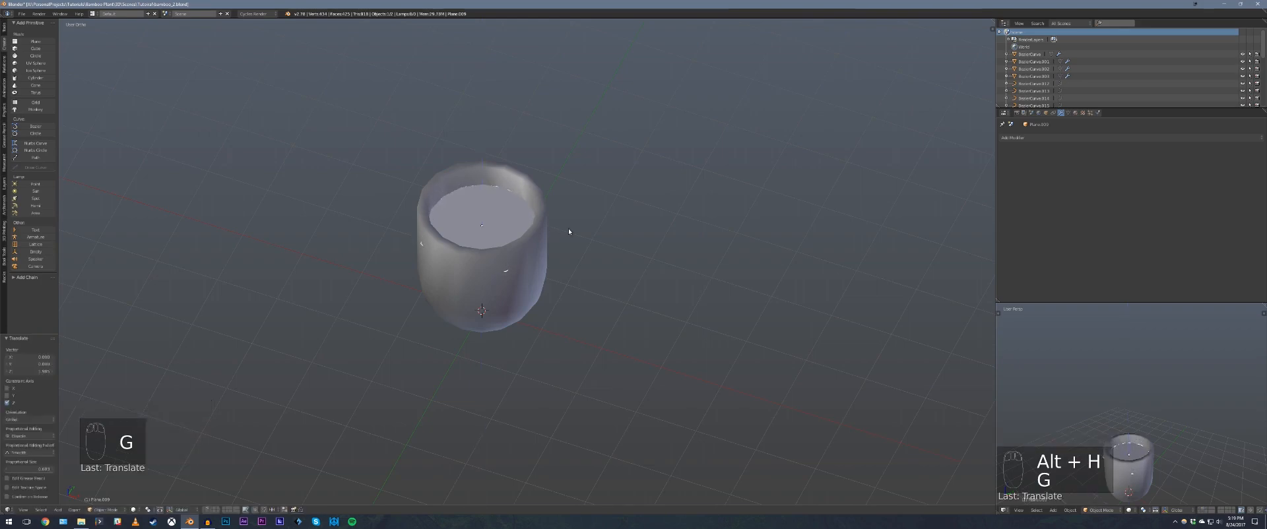
- Scale the plane to fit the pot's inner wall, checking its outline from above in wireframe and from the side
{"action": "key", "text": "KP_7"}
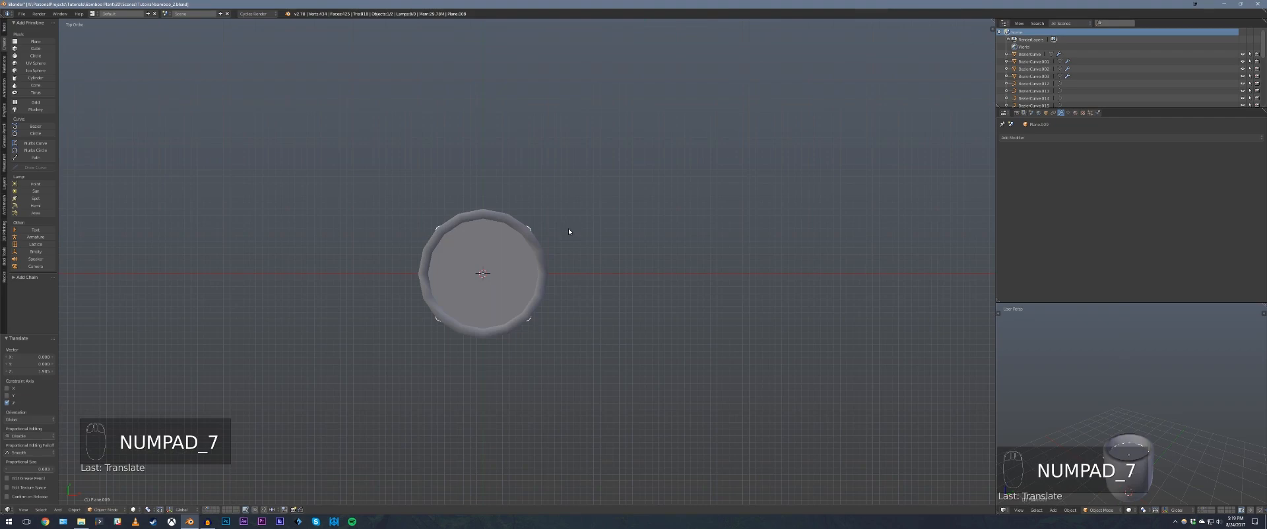
{"action": "key", "text": "z"}
{"action": "key", "text": "s"}
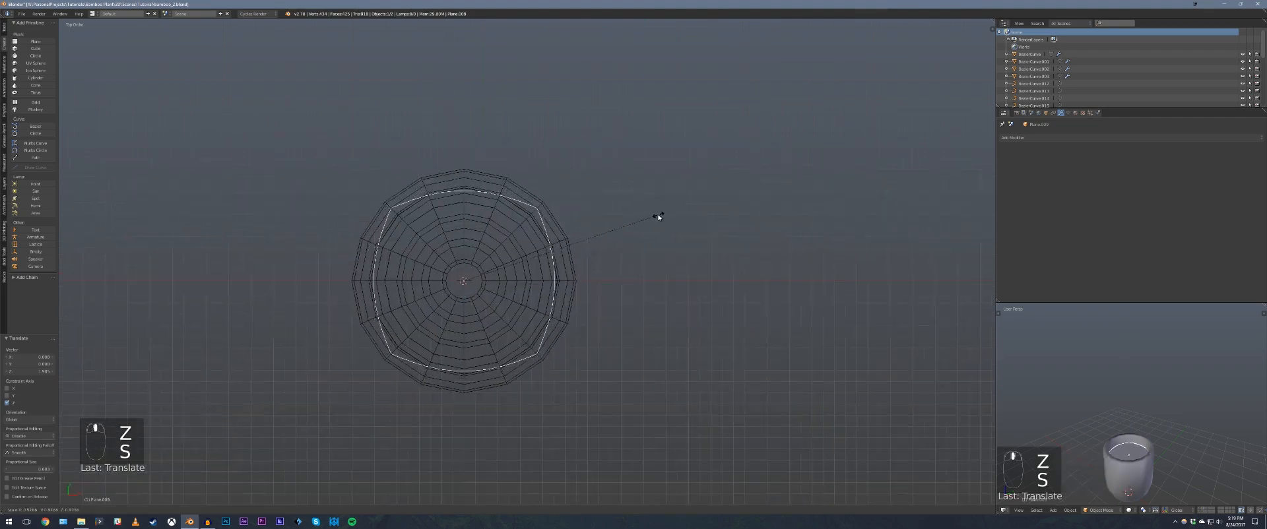
{"action": "left_click", "coordinate": [653, 218]}
{"action": "key", "text": "z"}
{"action": "mouse_move", "coordinate": [647, 219]}
{"action": "middle_mouse_down"}
{"action": "mouse_move", "coordinate": [597, 221]}
{"action": "mouse_move", "coordinate": [569, 194]}
{"action": "mouse_move", "coordinate": [573, 248]}
{"action": "mouse_move", "coordinate": [561, 226]}
{"action": "mouse_move", "coordinate": [602, 232]}
{"action": "middle_mouse_up"}
{"action": "scroll", "coordinate": [584, 243], "scroll_direction": "down", "scroll_amount": 2}
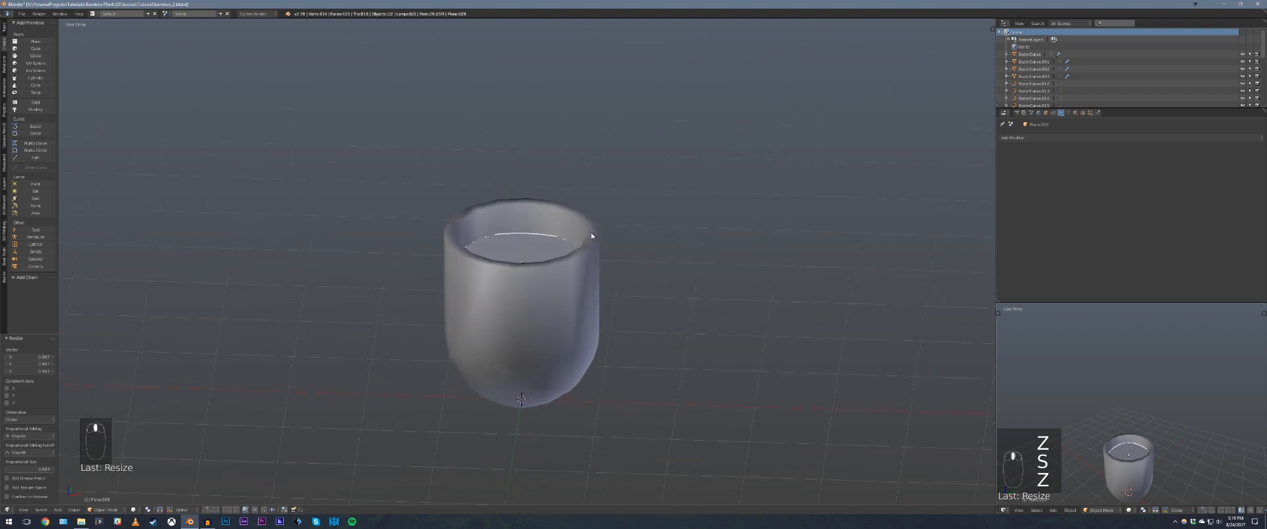
{"action": "middle_click_drag", "start_coordinate": [686, 231], "coordinate": [639, 229]}
- Select only the rounded plane and hide all other objects
{"action": "key", "text": "a"}
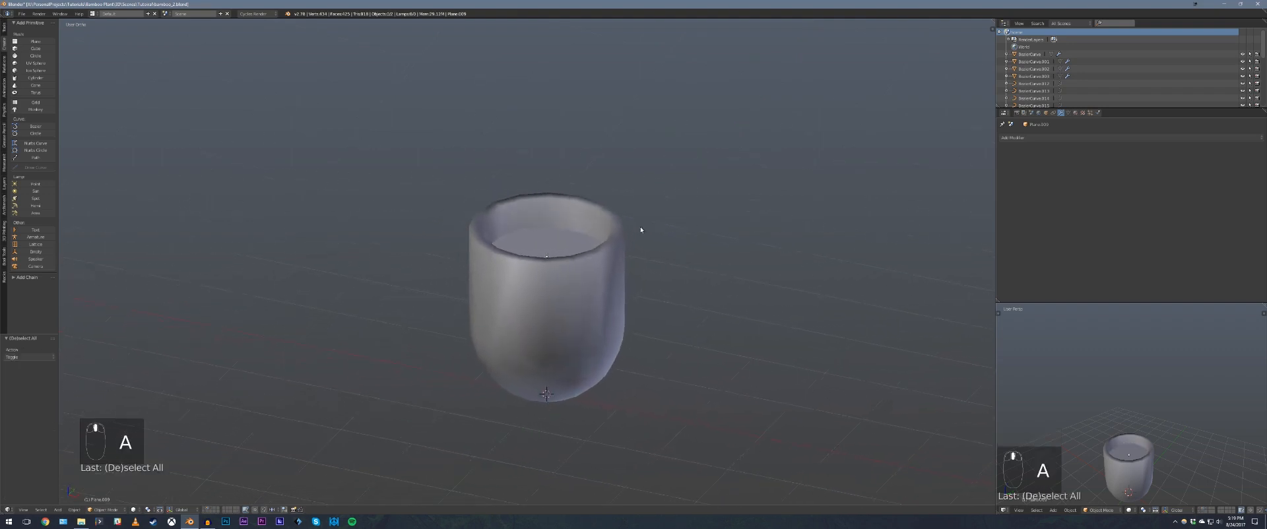
{"action": "left_click", "coordinate": [575, 236]}
{"action": "key", "text": "shift+h"}
{"action": "scroll", "coordinate": [597, 255], "scroll_direction": "up", "scroll_amount": 2}
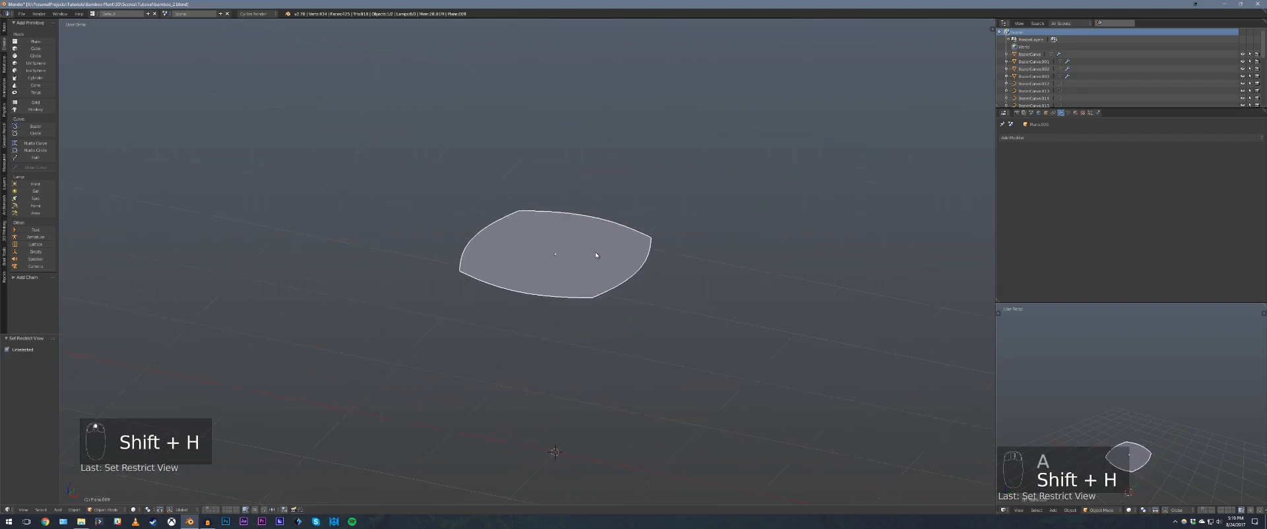
{"action": "middle_click_drag", "start_coordinate": [632, 249], "coordinate": [588, 255], "text": "shift"}
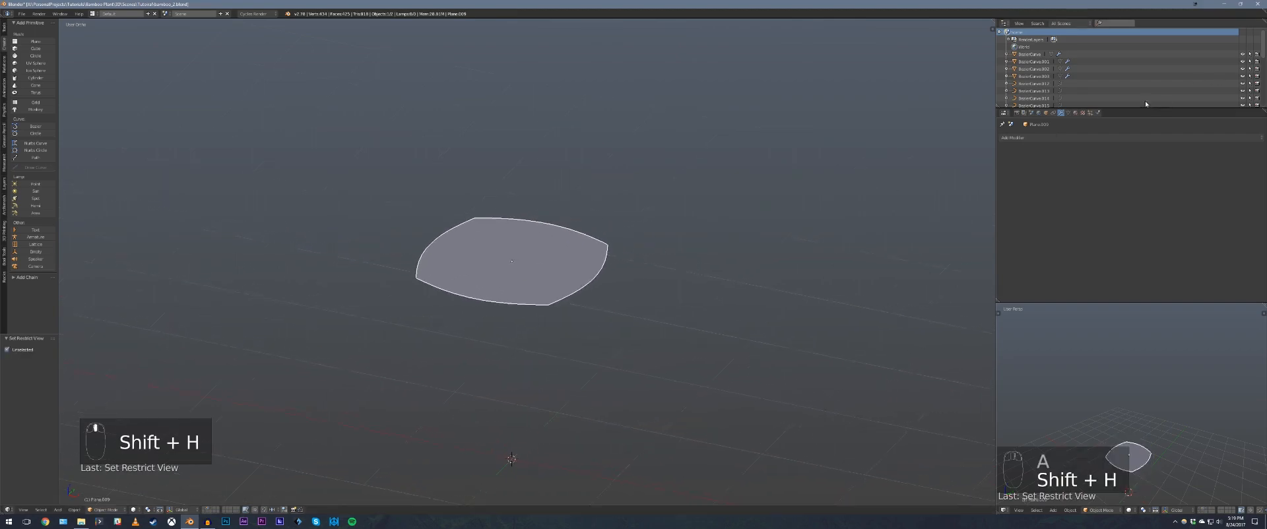
- Add a new particle system to the rounded plane
{"action": "left_click", "coordinate": [1091, 113]}
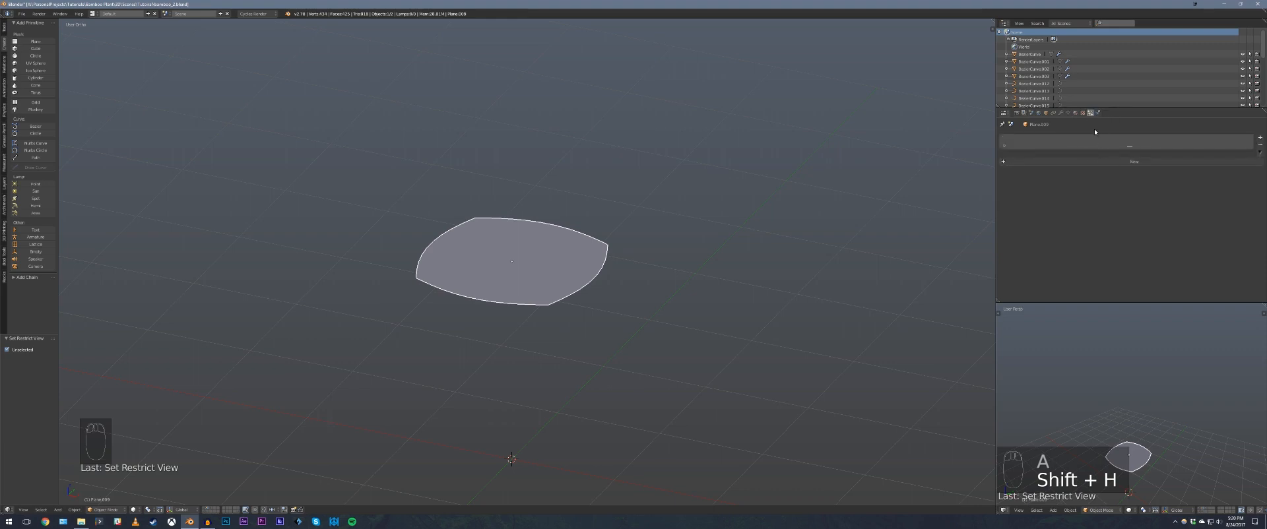
{"action": "left_click", "coordinate": [1132, 161]}
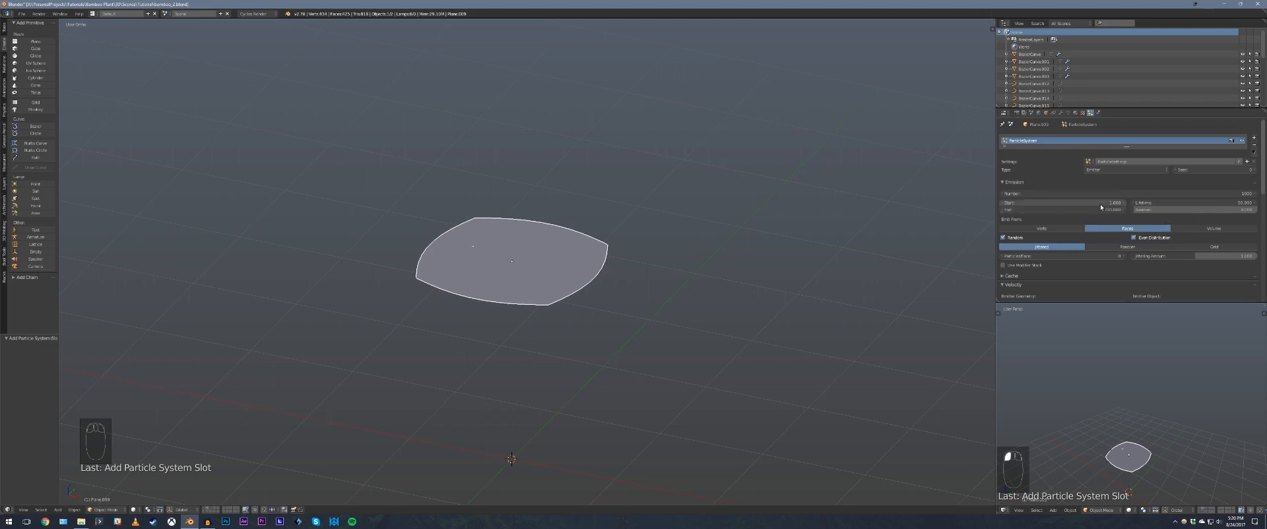
{"action": "scroll", "coordinate": [707, 240], "scroll_direction": "down", "scroll_amount": 2}
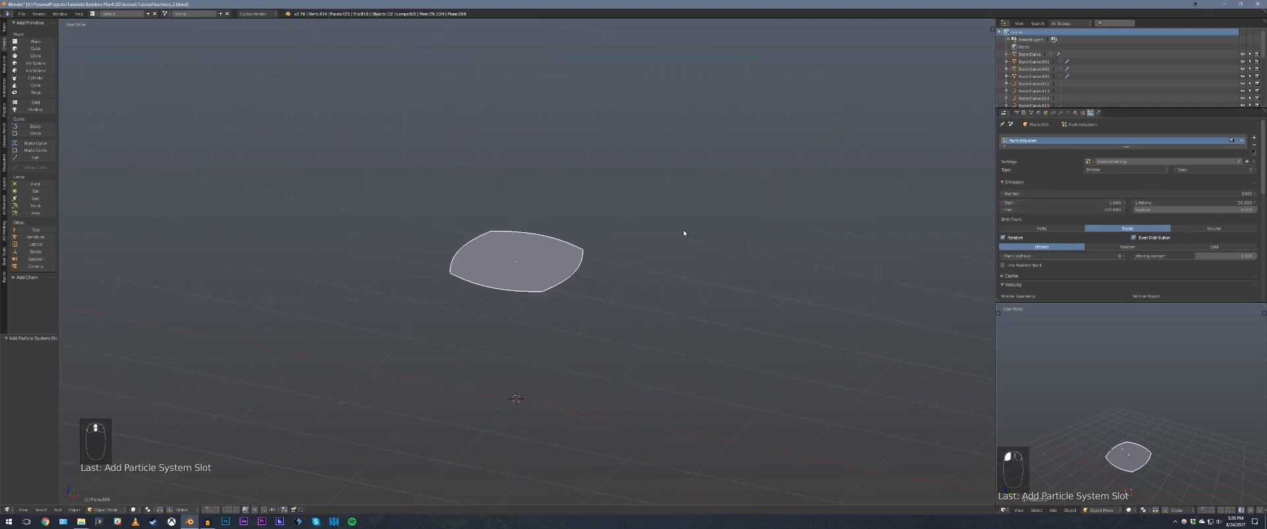
- Play the default particle emission, stop it, and return to the first frame
{"action": "key", "text": "alt+a"}
{"action": "middle_click_drag", "start_coordinate": [684, 230], "coordinate": [611, 260]}
{"action": "scroll", "coordinate": [616, 259], "scroll_direction": "up", "scroll_amount": 1}
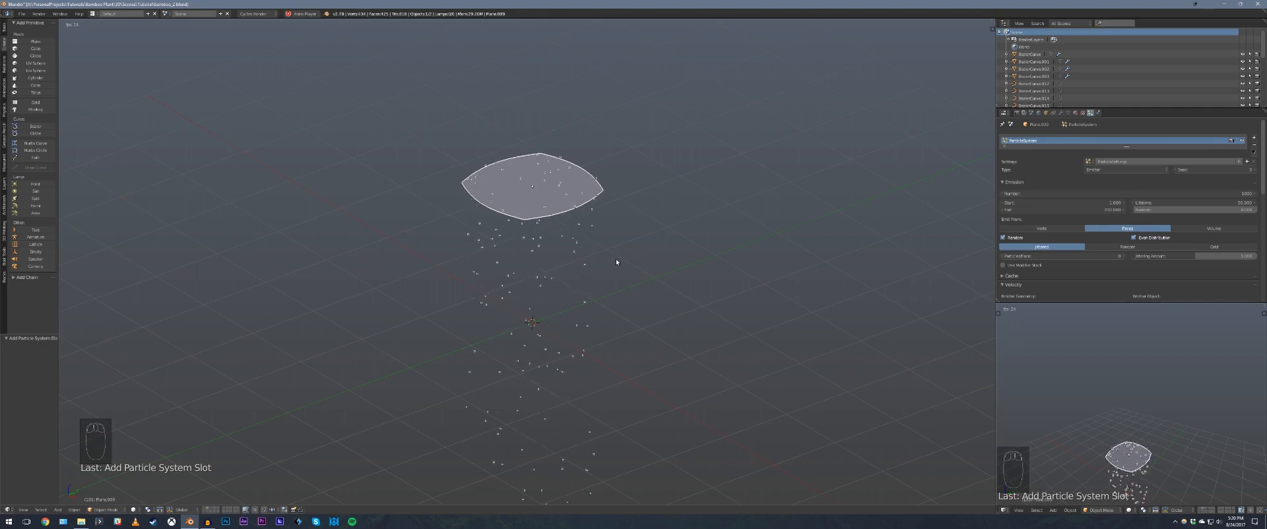
{"action": "key", "text": "alt+a"}
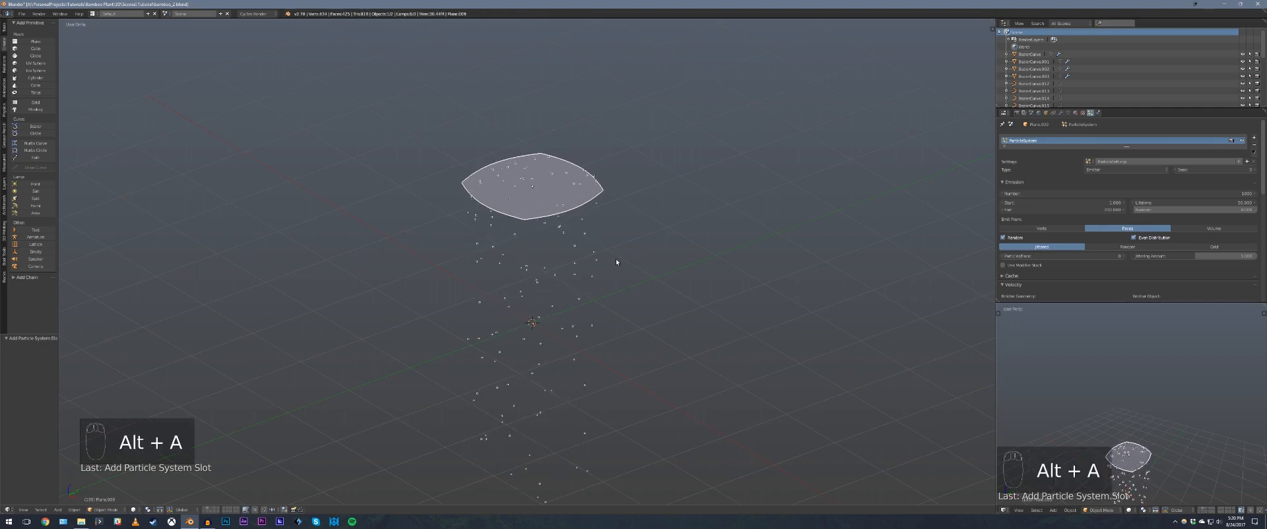
{"action": "key", "text": "shift+Left"}
{"action": "scroll", "coordinate": [642, 200], "scroll_direction": "up", "scroll_amount": 3}
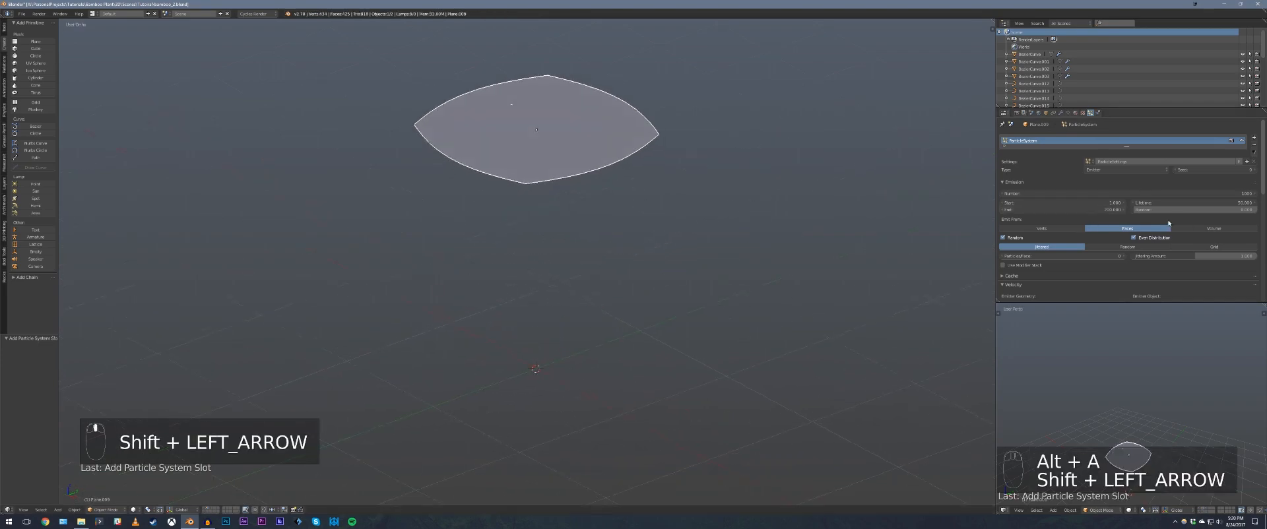
- Set the particle emission's end frame to 1 and return to the first frame
{"action": "left_click", "coordinate": [1095, 209]}
{"action": "type", "text": "1"}
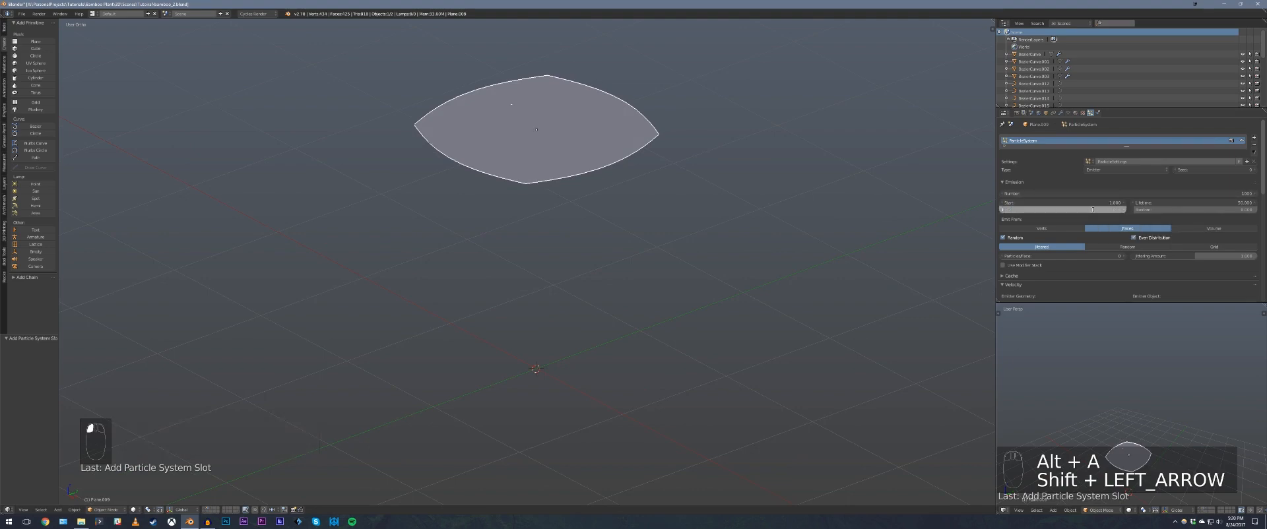
{"action": "key", "text": "Return"}
{"action": "middle_click_drag", "start_coordinate": [613, 284], "coordinate": [626, 210]}
{"action": "key", "text": "shift+Left"}
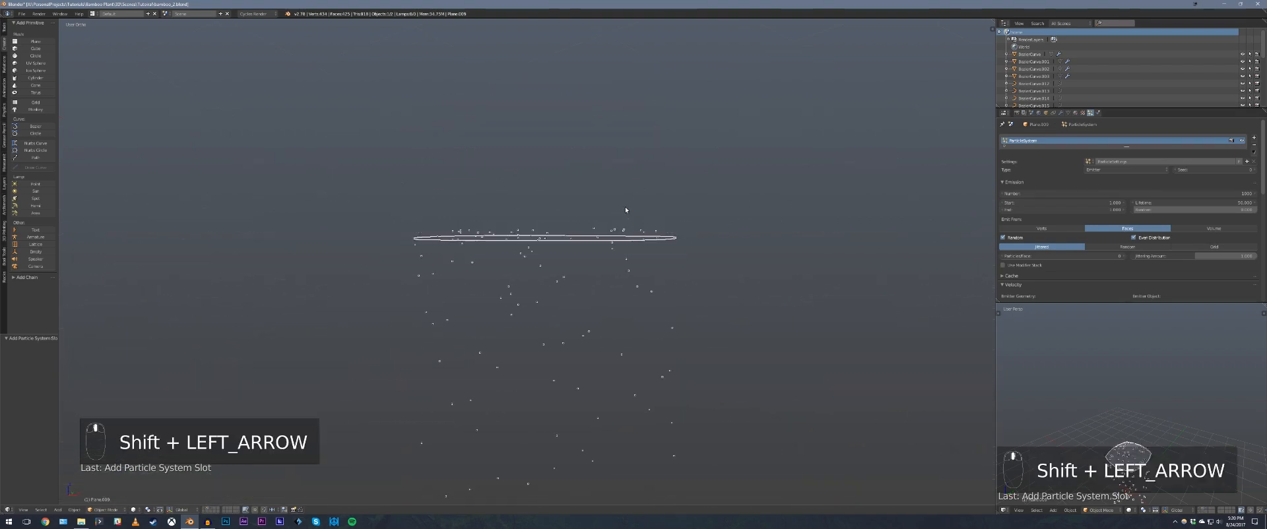
{"action": "key", "text": "shift+Left"}
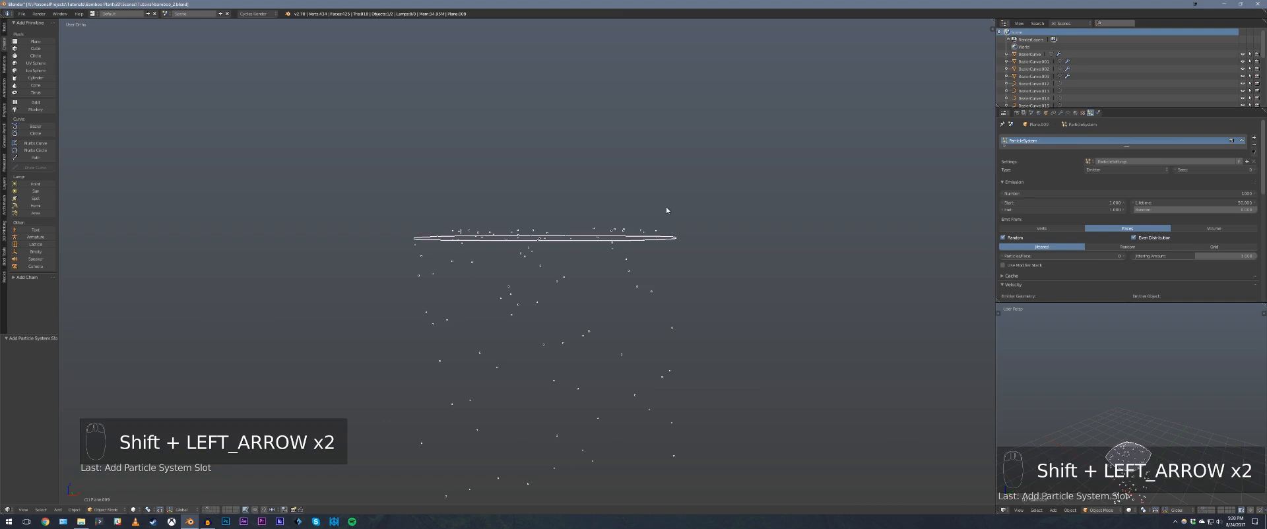
- Replay the particle emission with all particles released at frame 1, and rewind to the start
{"action": "key", "text": "alt+a"}
{"action": "key", "text": "alt+a"}
{"action": "key", "text": "shift+Left"}
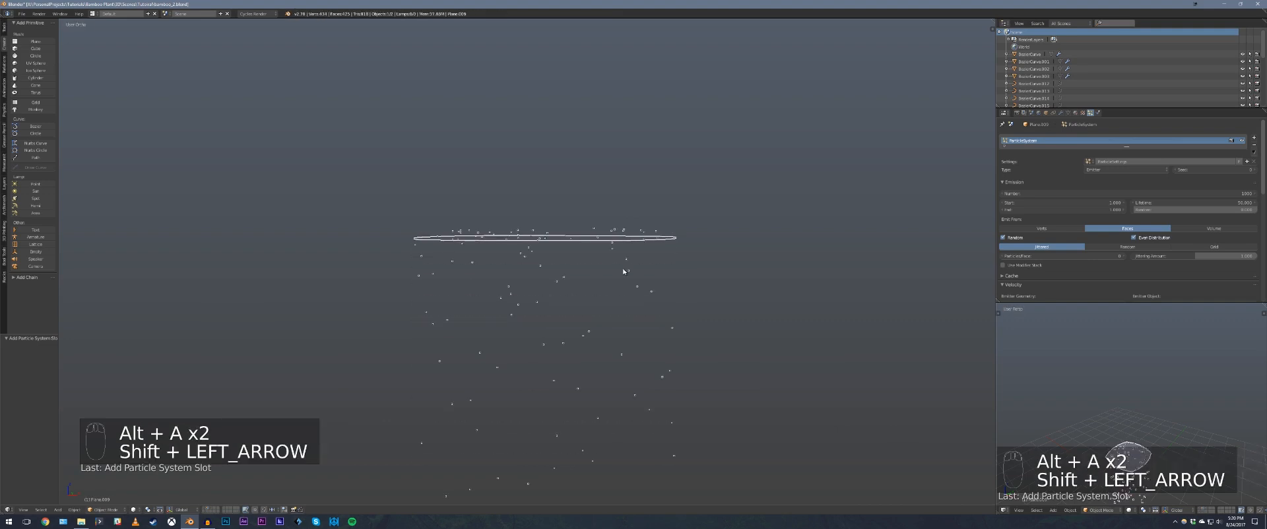
{"action": "middle_click_drag", "start_coordinate": [629, 258], "coordinate": [635, 282]}
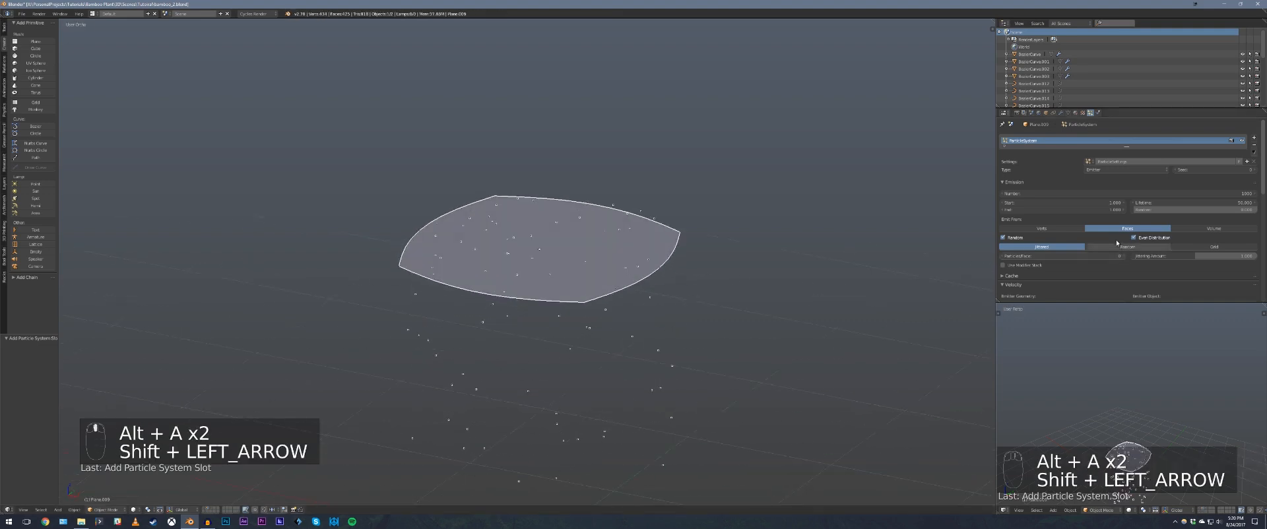
{"action": "key", "text": "alt+a"}
{"action": "key", "text": "alt+a"}
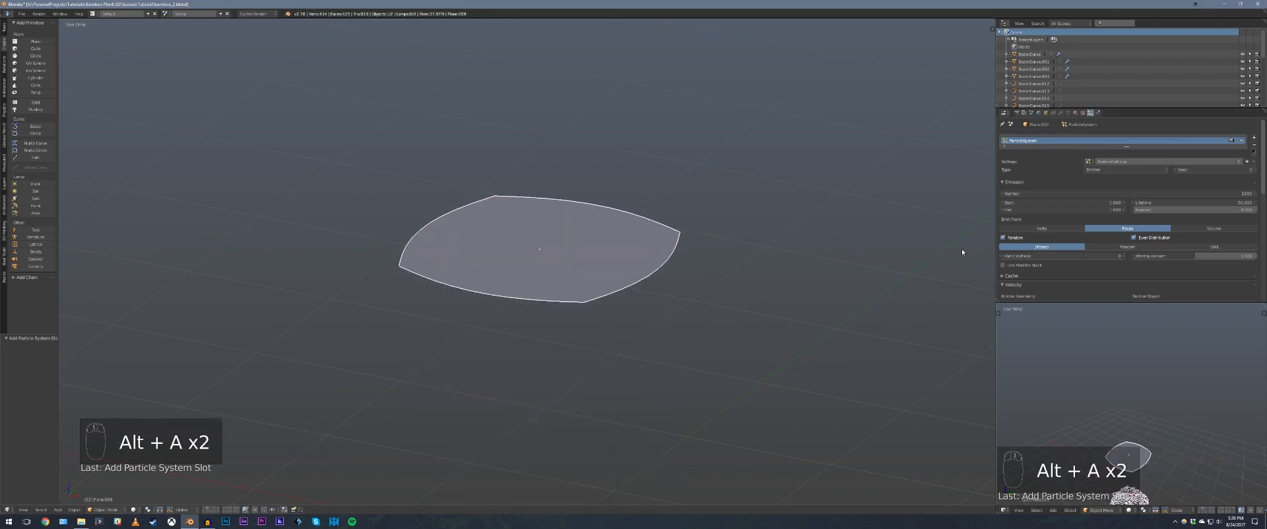
{"action": "key", "text": "shift+Left"}
- Try a gravity value of 0 in the particle system's field weights
{"action": "scroll", "coordinate": [1079, 251], "scroll_direction": "down", "scroll_amount": 5}
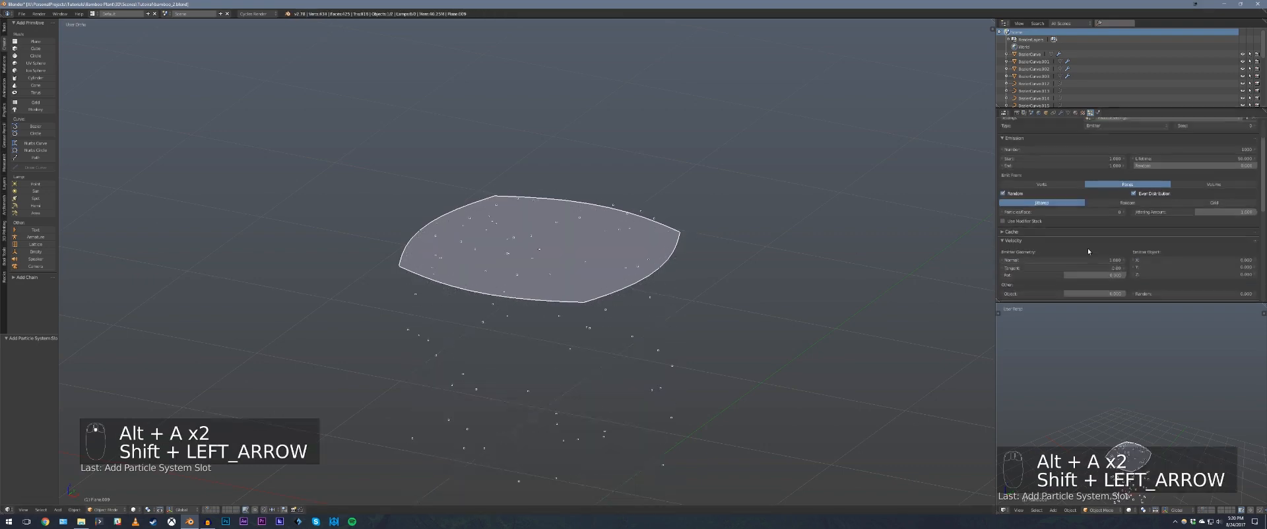
{"action": "scroll", "coordinate": [1079, 252], "scroll_direction": "down", "scroll_amount": 5}
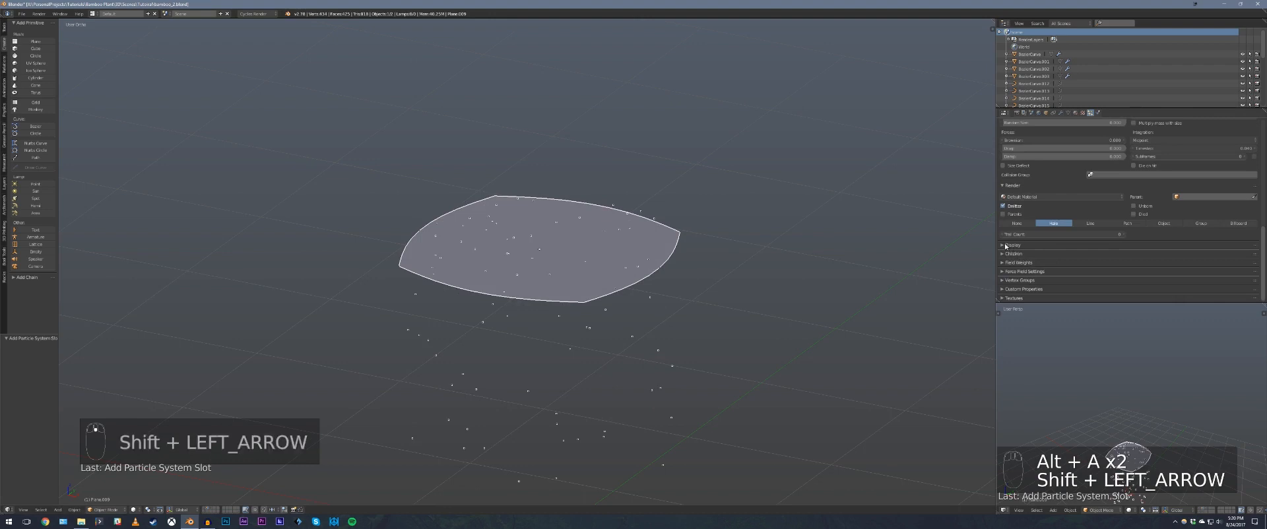
{"action": "scroll", "coordinate": [1045, 273], "scroll_direction": "down", "scroll_amount": 3}
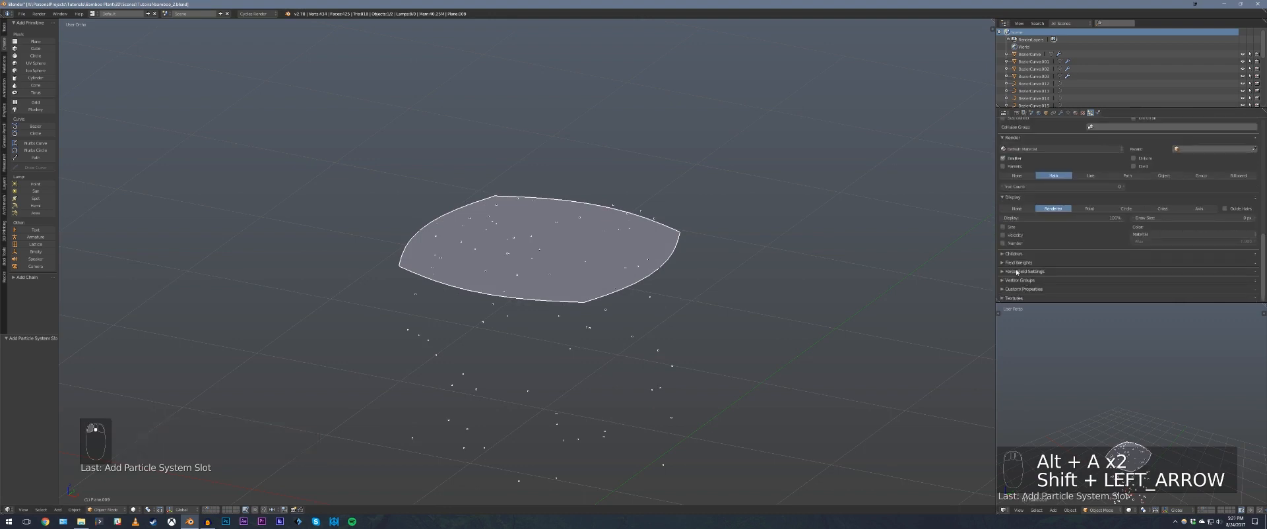
{"action": "scroll", "coordinate": [1026, 185], "scroll_direction": "up", "scroll_amount": 4}
{"action": "scroll", "coordinate": [1024, 198], "scroll_direction": "down", "scroll_amount": 4}
{"action": "left_click", "coordinate": [1004, 263]}
{"action": "scroll", "coordinate": [1087, 272], "scroll_direction": "down", "scroll_amount": 2}
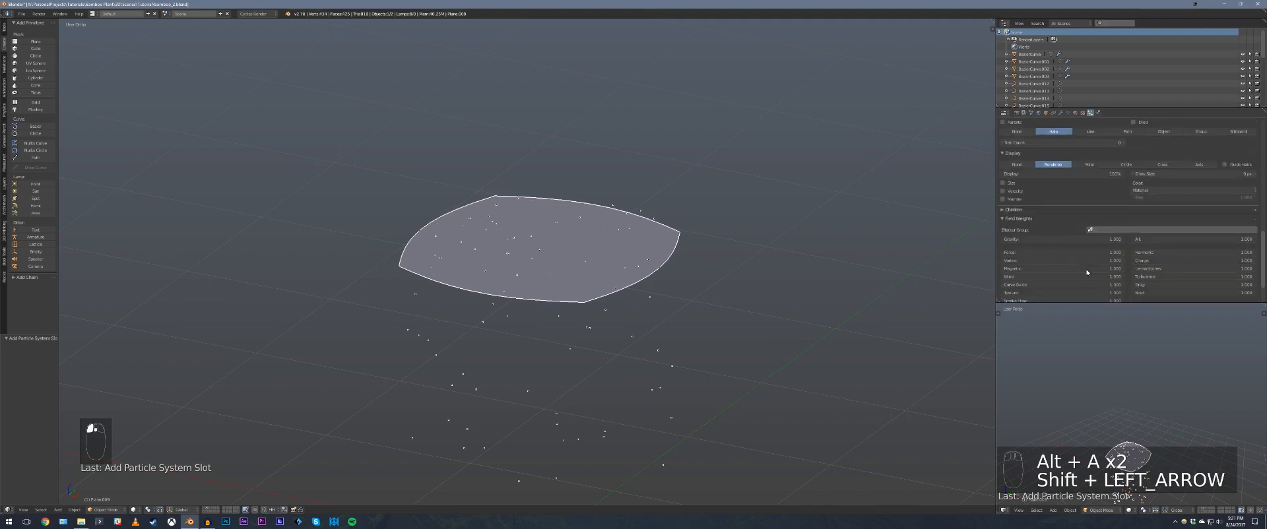
{"action": "left_click_drag", "start_coordinate": [1104, 240], "coordinate": [748, 233]}
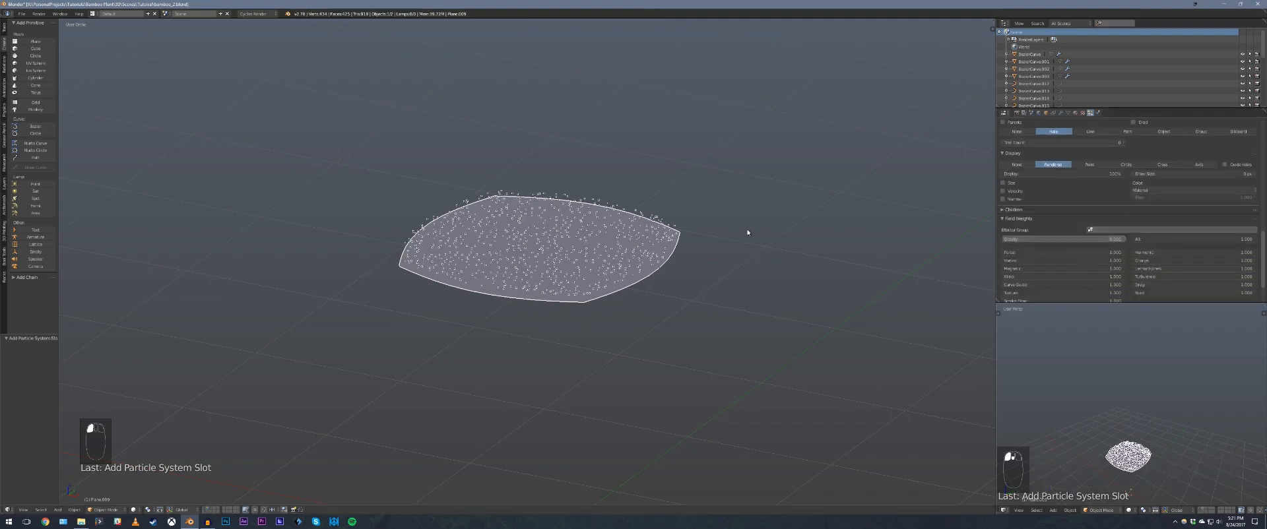
- Play back the particle motion without gravity, and rewind to the first frame
{"action": "key", "text": "shift+Left"}
{"action": "key", "text": "alt+a"}
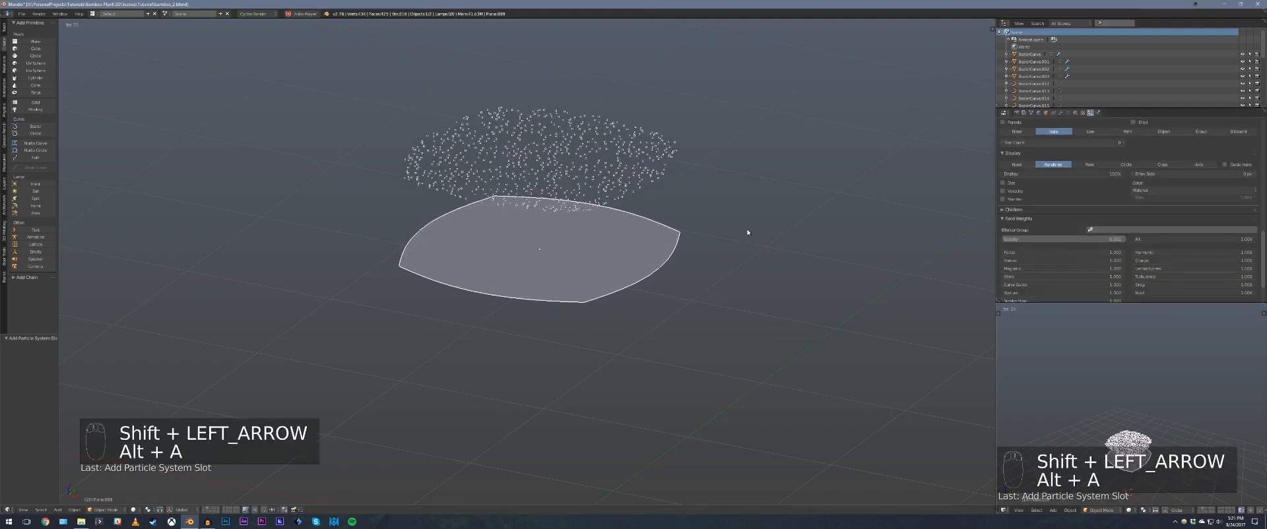
{"action": "key", "text": "alt+a"}
{"action": "key", "text": "shift+Left"}
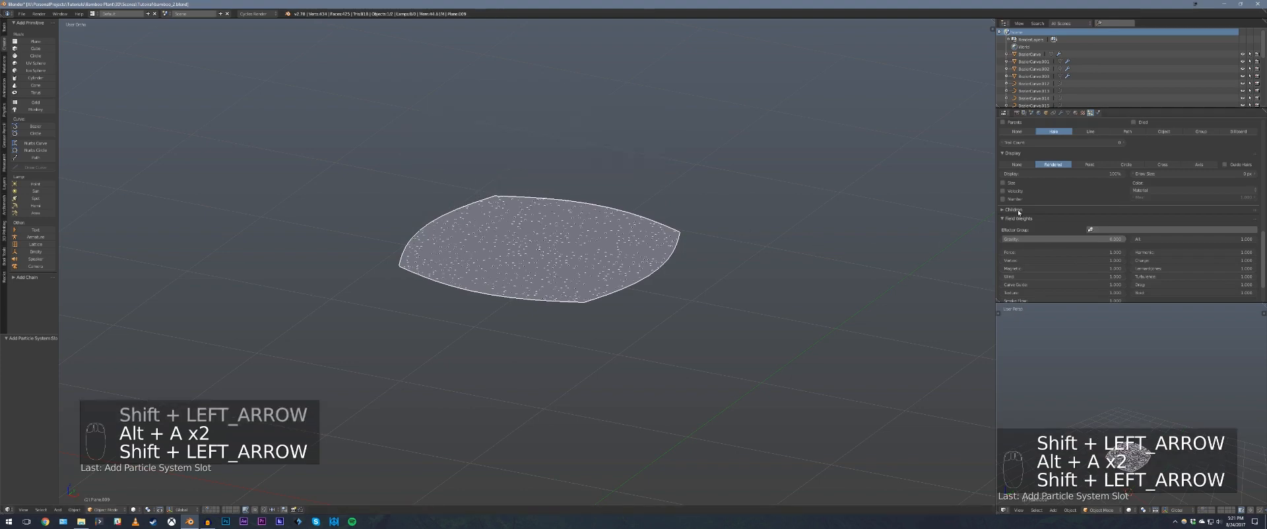
- Restore the particles' gravity field weight to 1, test the playback, and rewind to the first frame
{"action": "left_click_drag", "start_coordinate": [1029, 240], "coordinate": [1148, 240]}
{"action": "key", "text": "alt+a"}
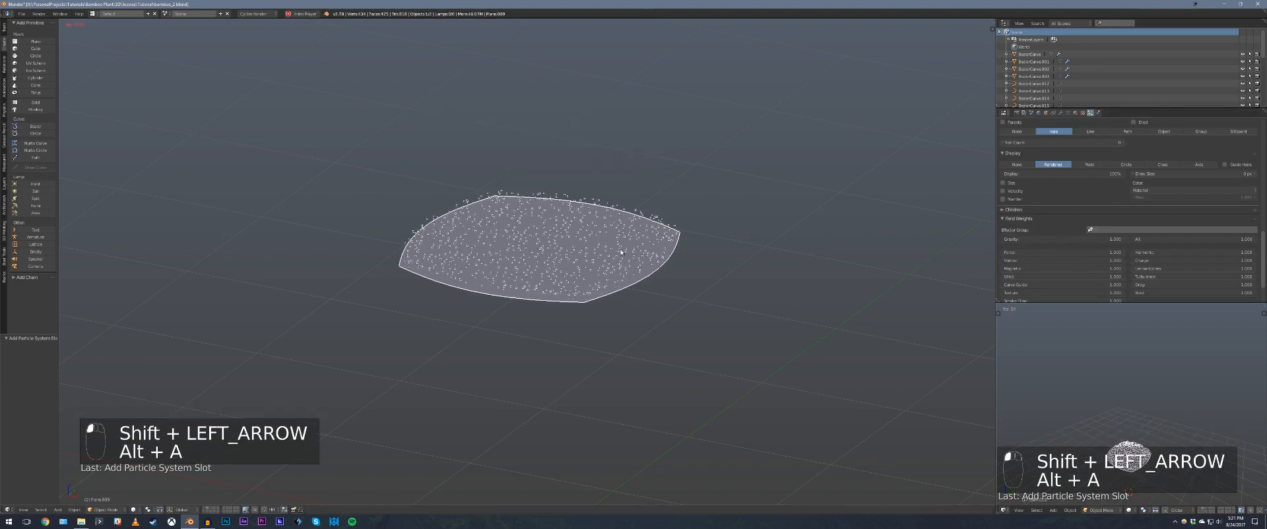
{"action": "key", "text": "alt+a"}
{"action": "key", "text": "shift+Left"}
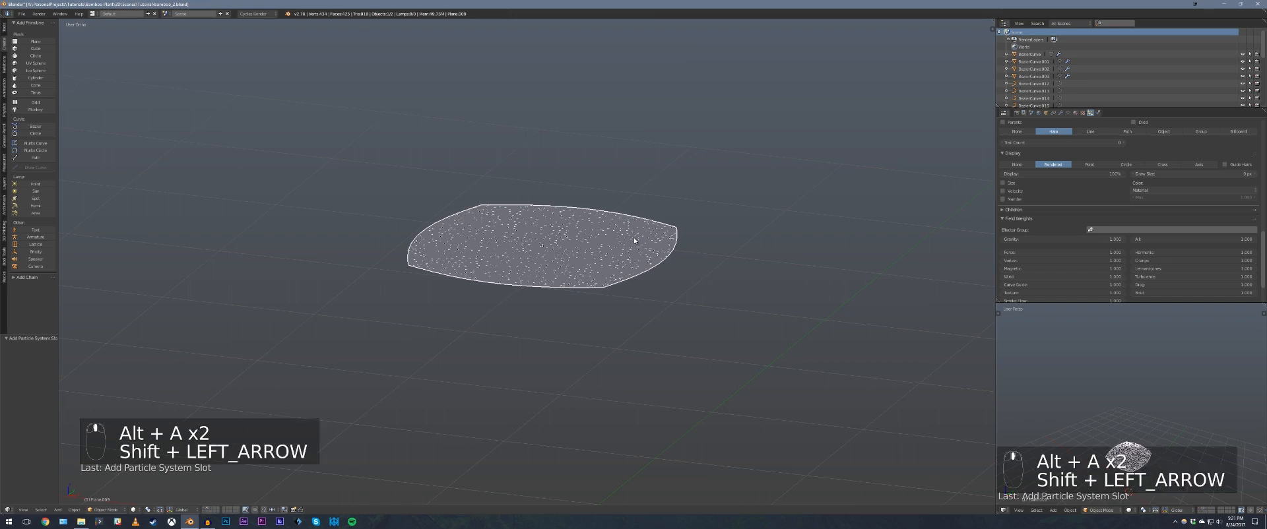
- Render the particles as a group, using the pebble group as the dupli group, and inspect the scattered pebbles up close
{"action": "scroll", "coordinate": [1115, 228], "scroll_direction": "up", "scroll_amount": 5}
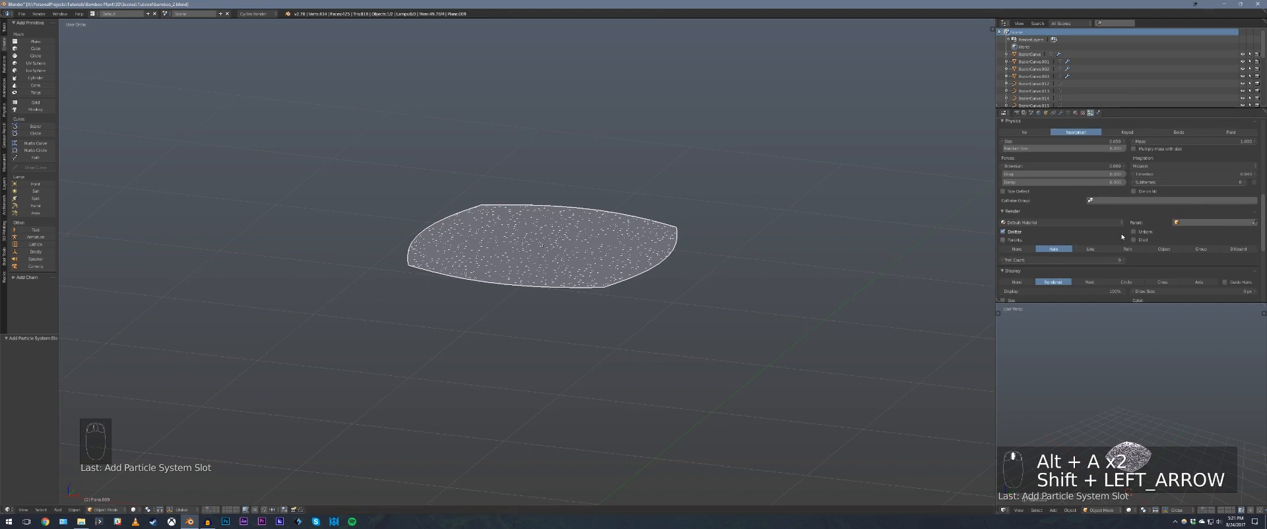
{"action": "scroll", "coordinate": [1126, 208], "scroll_direction": "down", "scroll_amount": 2}
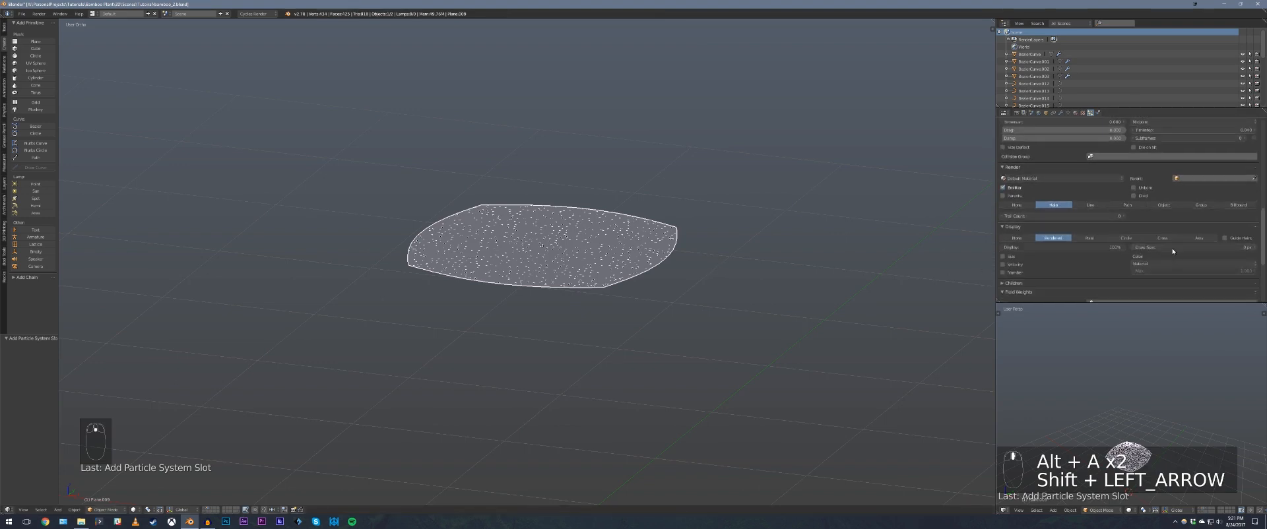
{"action": "scroll", "coordinate": [1159, 240], "scroll_direction": "up", "scroll_amount": 2}
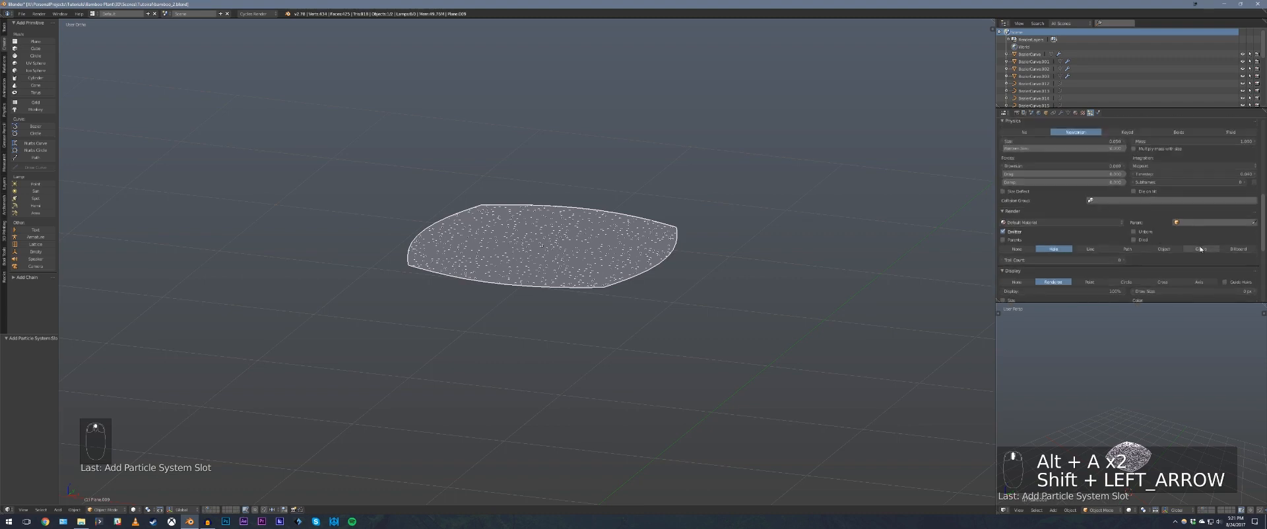
{"action": "scroll", "coordinate": [1056, 248], "scroll_direction": "up", "scroll_amount": 1}
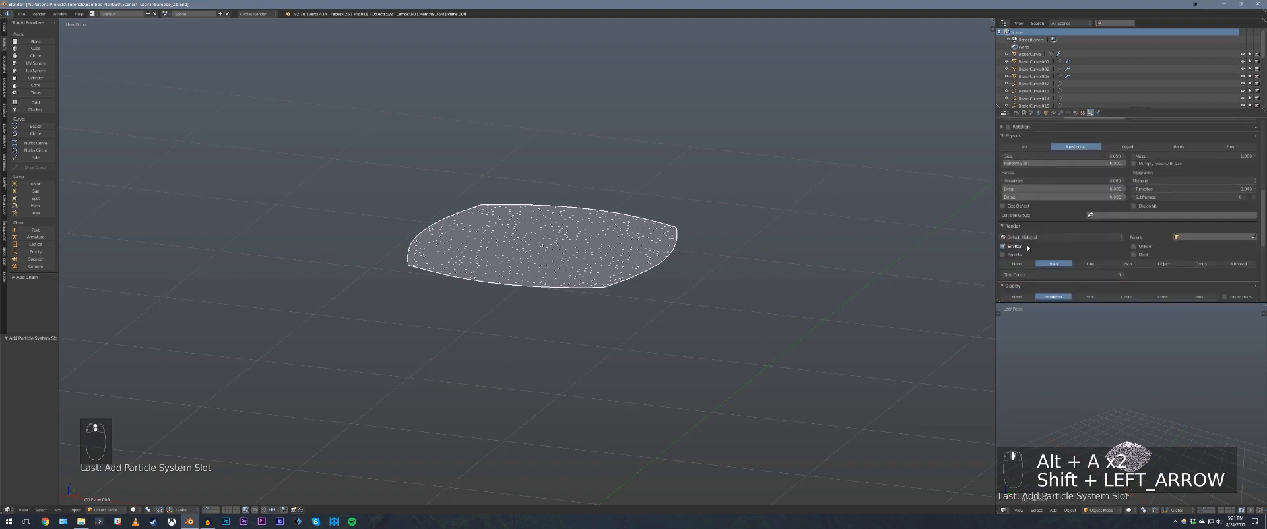
{"action": "left_click", "coordinate": [1202, 264]}
{"action": "scroll", "coordinate": [1123, 250], "scroll_direction": "down", "scroll_amount": 2}
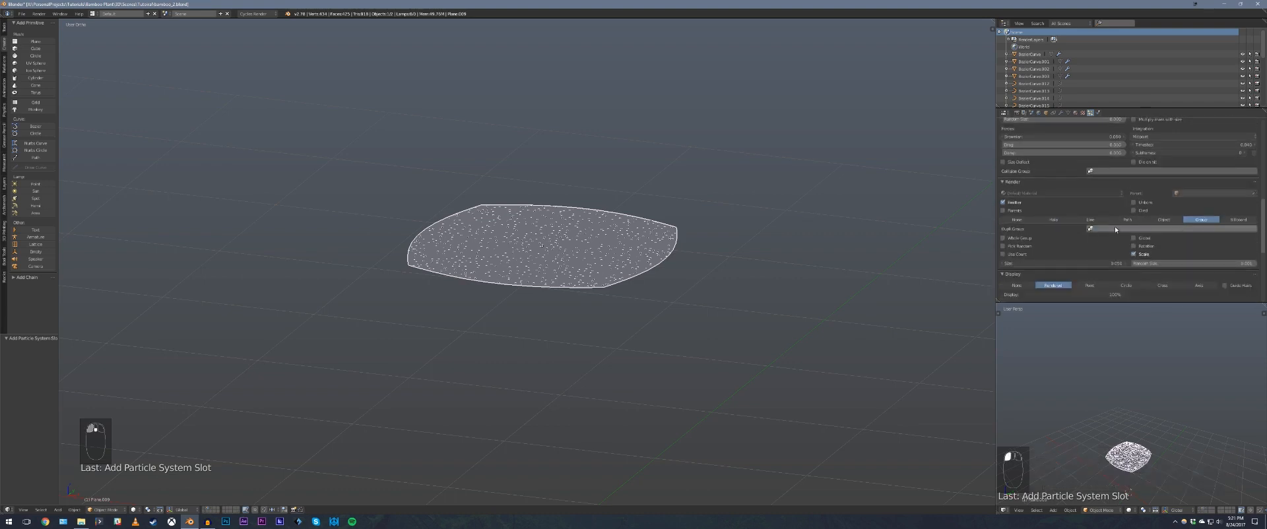
{"action": "left_click", "coordinate": [1106, 230]}
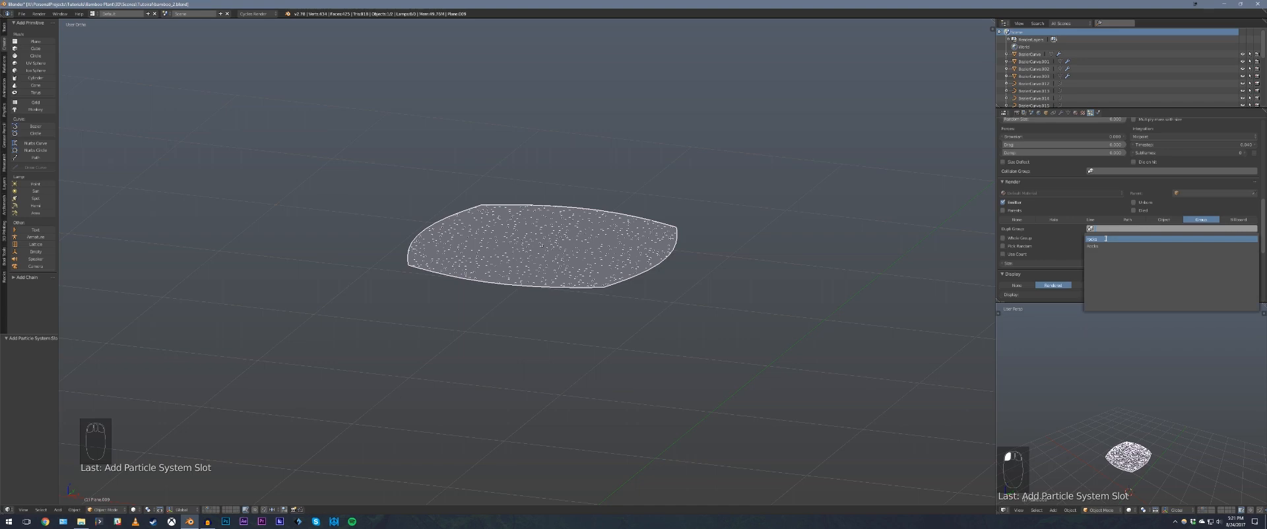
{"action": "left_click", "coordinate": [1099, 247]}
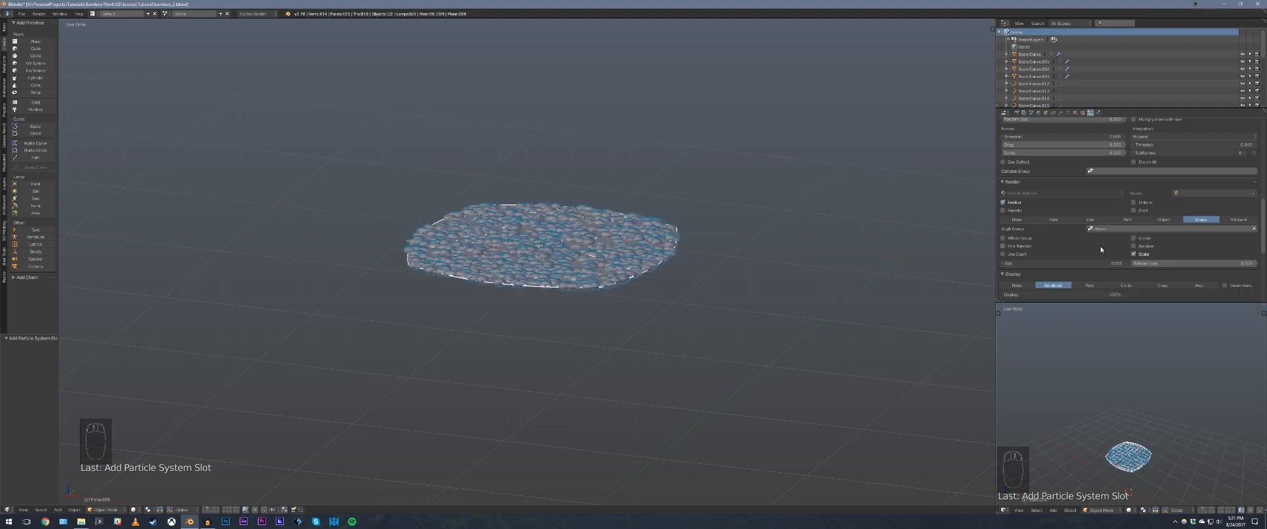
{"action": "scroll", "coordinate": [618, 270], "scroll_direction": "up", "scroll_amount": 4}
{"action": "scroll", "coordinate": [617, 269], "scroll_direction": "up", "scroll_amount": 3}
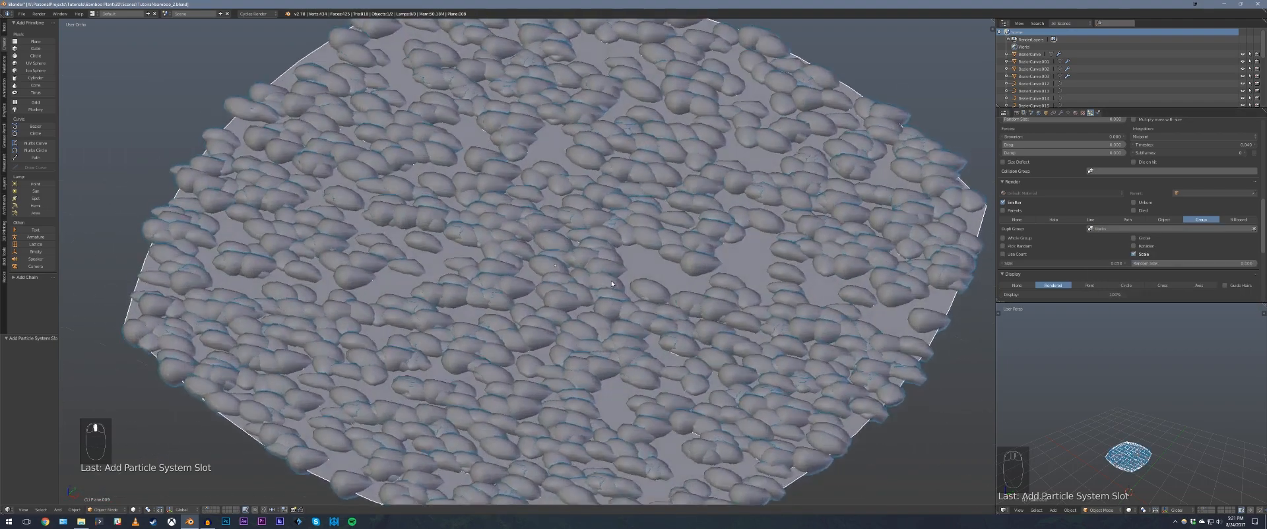
- Turn on Pick Random and Rotation for the particle system's pebble dupli group
{"action": "mouse_move", "coordinate": [617, 269]}
{"action": "middle_mouse_down"}
{"action": "mouse_move", "coordinate": [611, 288]}
{"action": "mouse_move", "coordinate": [607, 261]}
{"action": "mouse_move", "coordinate": [571, 306]}
{"action": "mouse_move", "coordinate": [592, 271]}
{"action": "mouse_move", "coordinate": [632, 266]}
{"action": "middle_mouse_up"}
{"action": "scroll", "coordinate": [611, 287], "scroll_direction": "down", "scroll_amount": 3}
{"action": "middle_click_drag", "start_coordinate": [611, 268], "coordinate": [610, 269]}
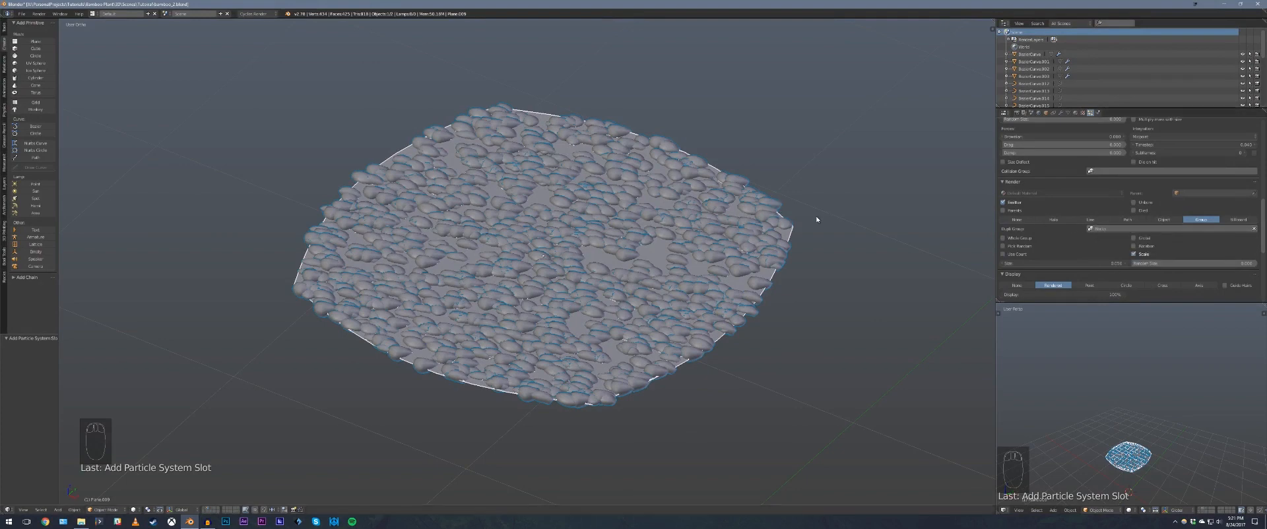
{"action": "left_click", "coordinate": [1017, 247]}
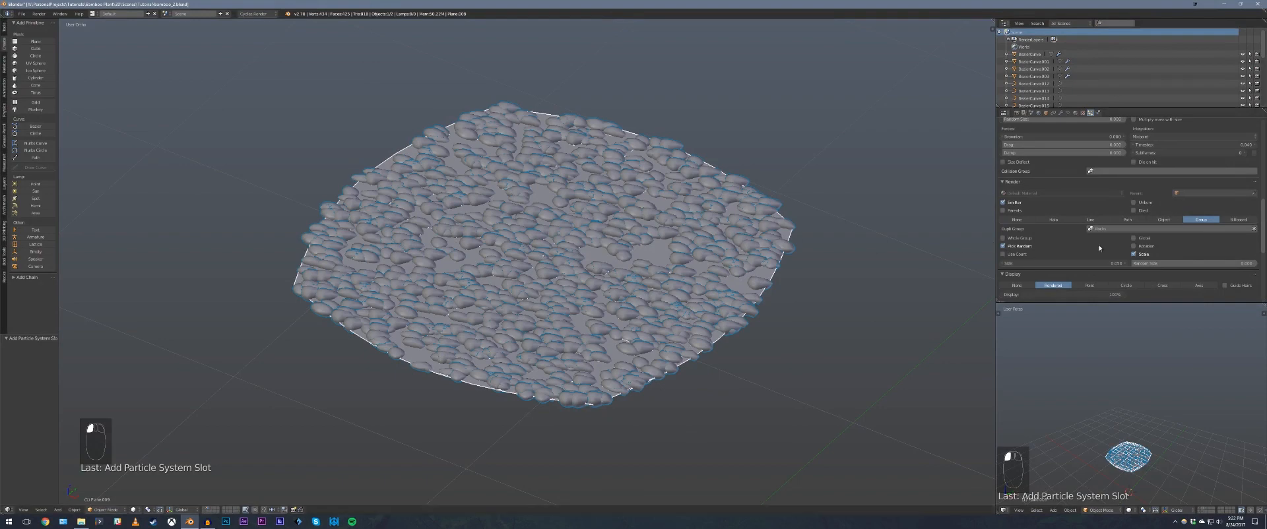
{"action": "left_click", "coordinate": [1135, 247]}
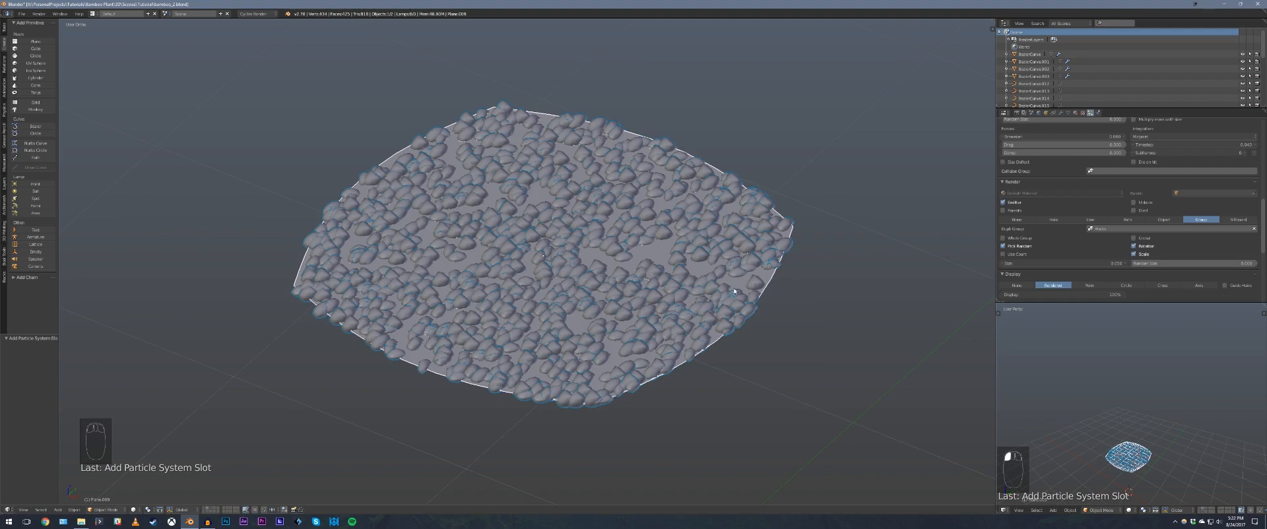
- Enable particle rotation and raise the random initial orientation so the pebbles tilt in varied directions
{"action": "scroll", "coordinate": [1064, 231], "scroll_direction": "up", "scroll_amount": 6}
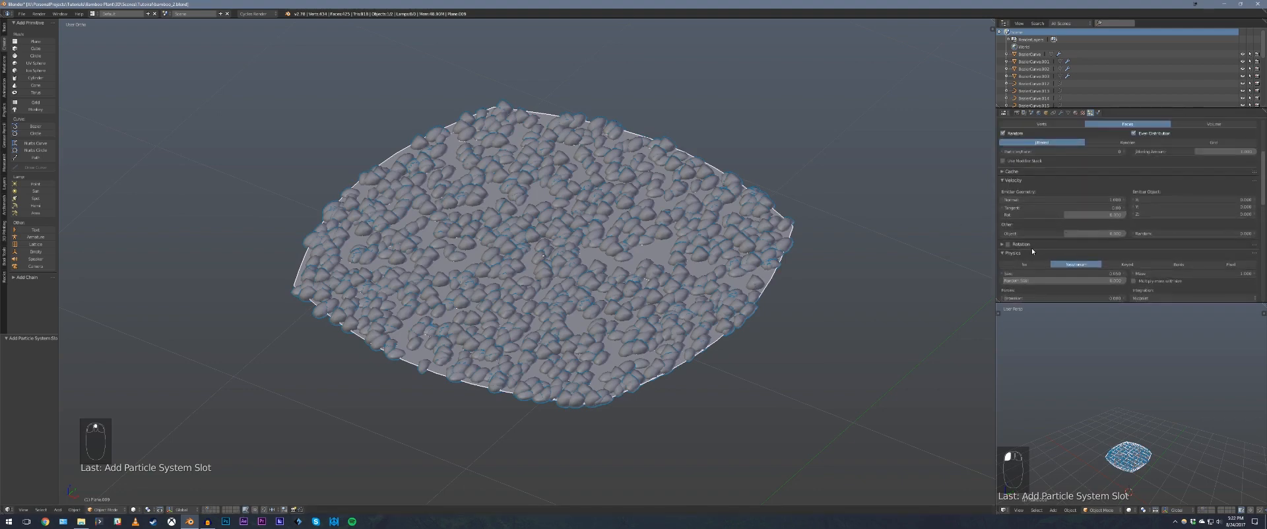
{"action": "scroll", "coordinate": [1021, 237], "scroll_direction": "down", "scroll_amount": 2}
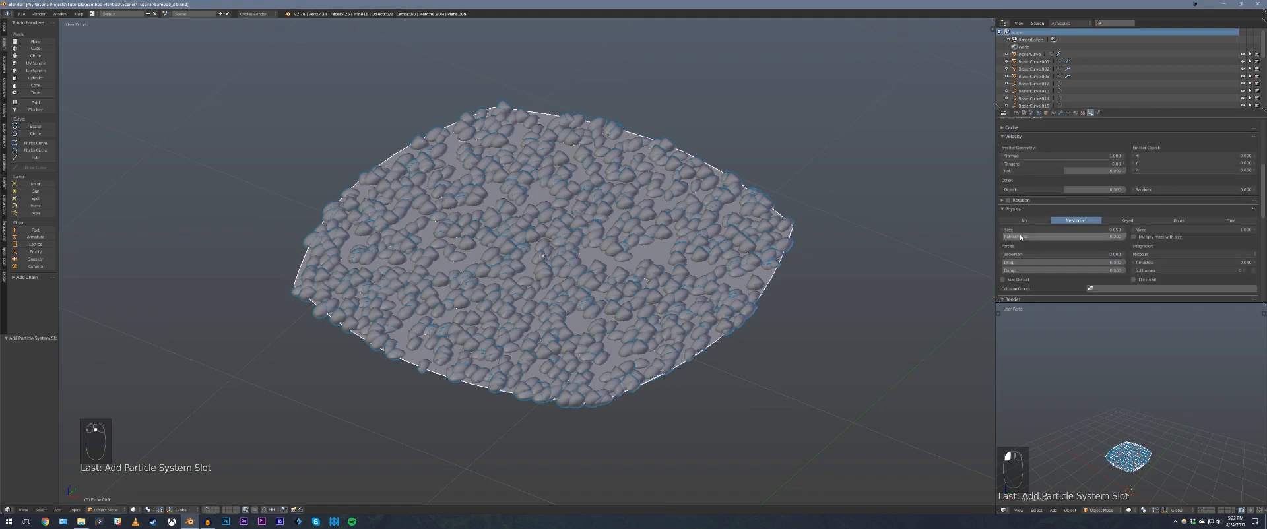
{"action": "left_click", "coordinate": [1004, 201]}
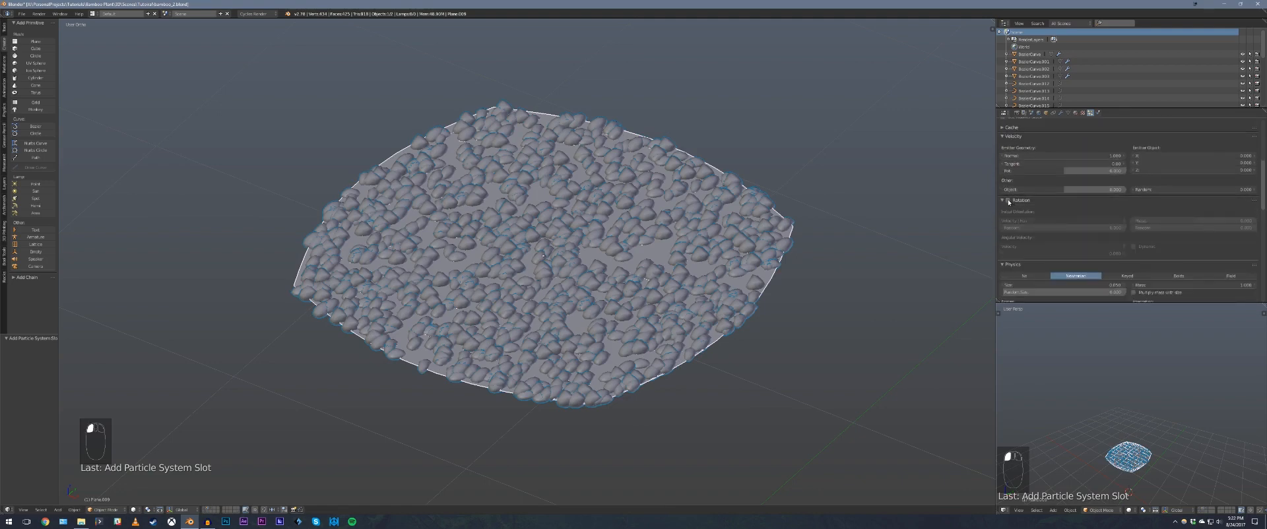
{"action": "left_click", "coordinate": [1008, 201]}
{"action": "left_click_drag", "start_coordinate": [1017, 230], "coordinate": [1095, 229]}
{"action": "scroll", "coordinate": [624, 254], "scroll_direction": "up", "scroll_amount": 2}
{"action": "middle_click_drag", "start_coordinate": [627, 254], "coordinate": [574, 213]}
{"action": "middle_click_drag", "start_coordinate": [574, 213], "coordinate": [612, 241], "text": "shift"}
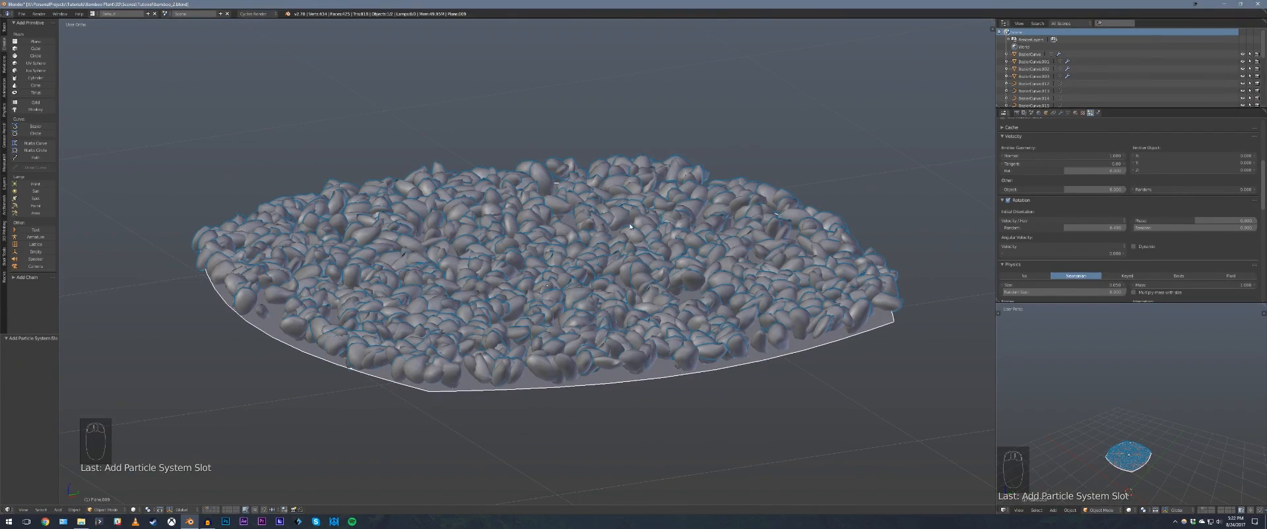
{"action": "middle_click_drag", "start_coordinate": [631, 227], "coordinate": [703, 213]}
- Set the particle system's emission number to 200
{"action": "scroll", "coordinate": [1125, 193], "scroll_direction": "up", "scroll_amount": 5}
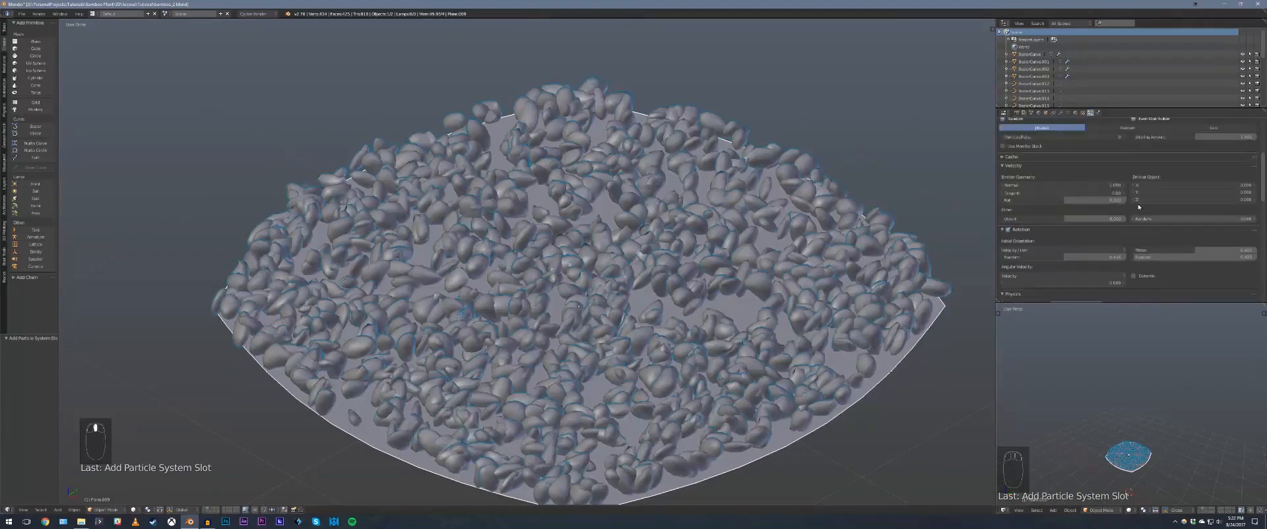
{"action": "scroll", "coordinate": [786, 217], "scroll_direction": "down", "scroll_amount": 3}
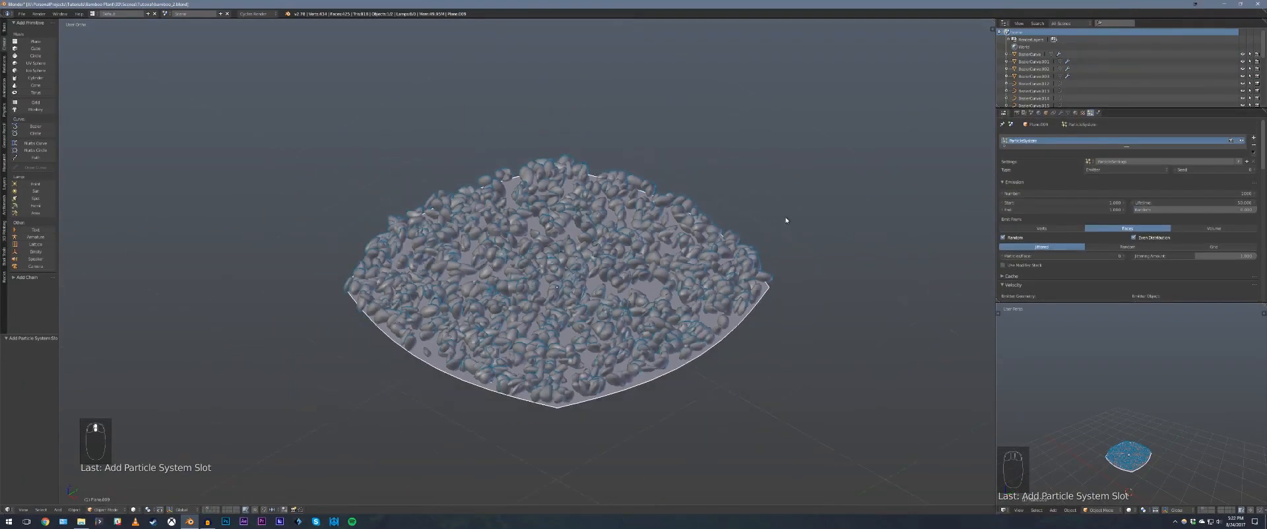
{"action": "scroll", "coordinate": [787, 217], "scroll_direction": "up", "scroll_amount": 2}
{"action": "mouse_move", "coordinate": [788, 215]}
{"action": "middle_mouse_down"}
{"action": "mouse_move", "coordinate": [792, 256]}
{"action": "mouse_move", "coordinate": [791, 213]}
{"action": "middle_mouse_up"}
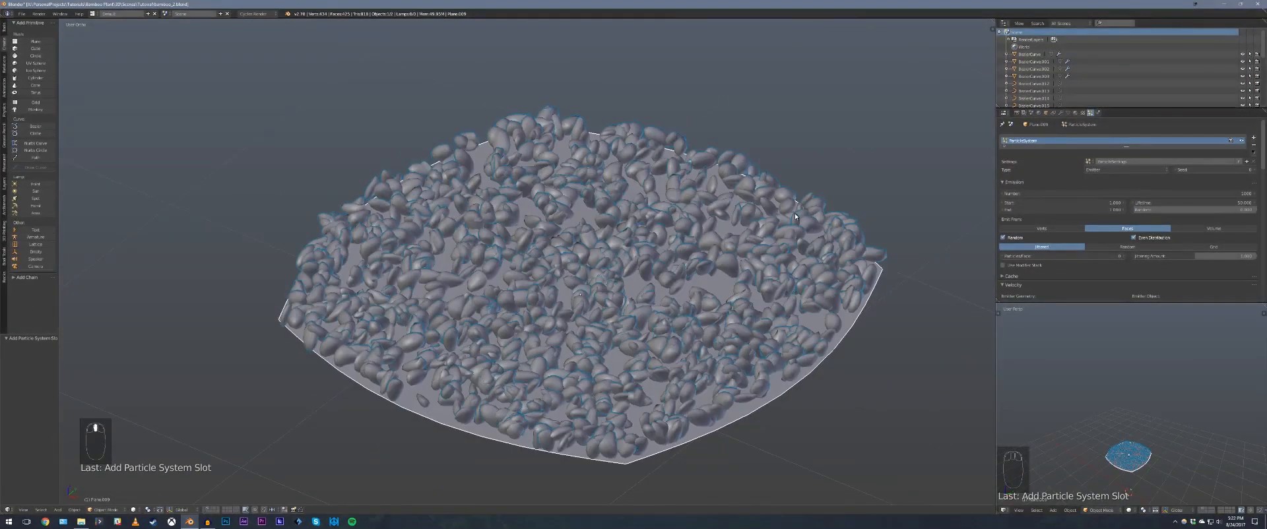
{"action": "left_click", "coordinate": [1177, 193]}
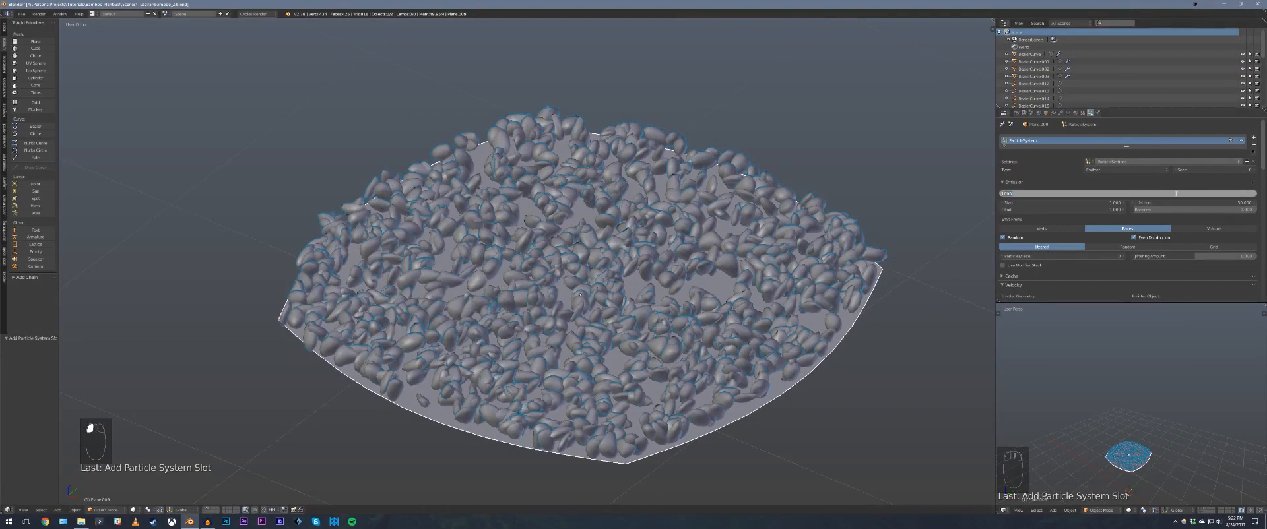
{"action": "type", "text": "200"}
{"action": "key", "text": "Return"}
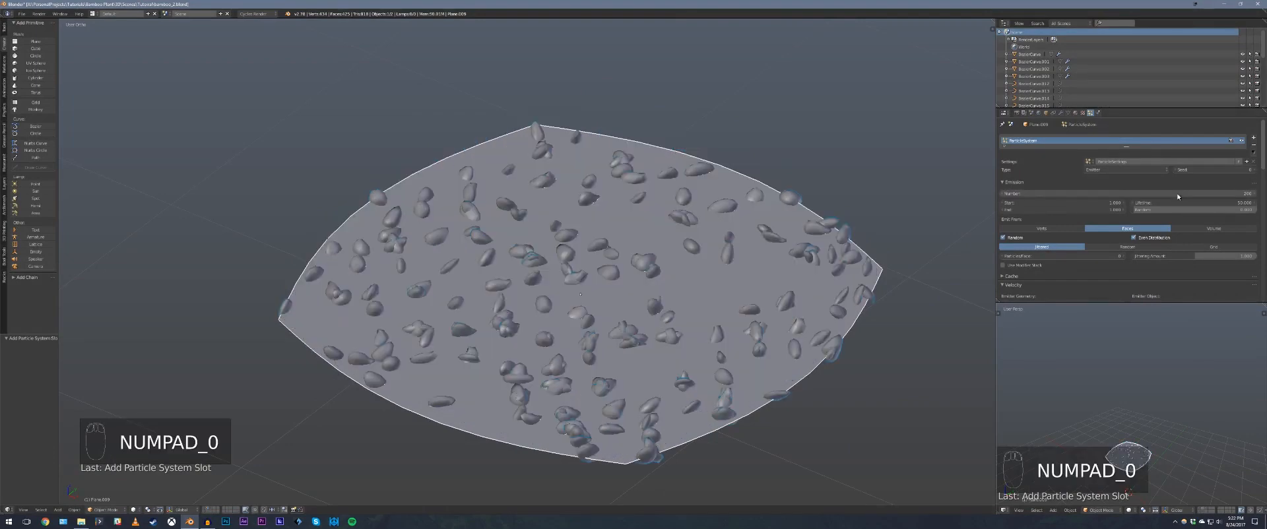
- Increase the particle render size so larger pebbles cover the plane, and check the coverage from above
{"action": "scroll", "coordinate": [676, 281], "scroll_direction": "down", "scroll_amount": 3}
{"action": "scroll", "coordinate": [676, 281], "scroll_direction": "up", "scroll_amount": 1}
{"action": "scroll", "coordinate": [1022, 231], "scroll_direction": "down", "scroll_amount": 8}
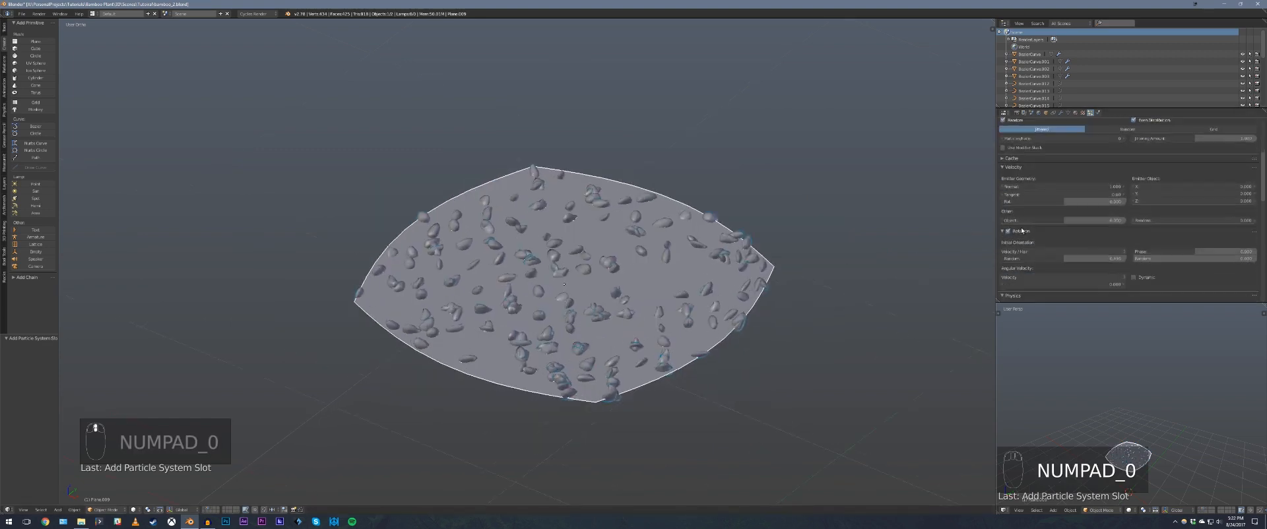
{"action": "scroll", "coordinate": [1022, 231], "scroll_direction": "down", "scroll_amount": 5}
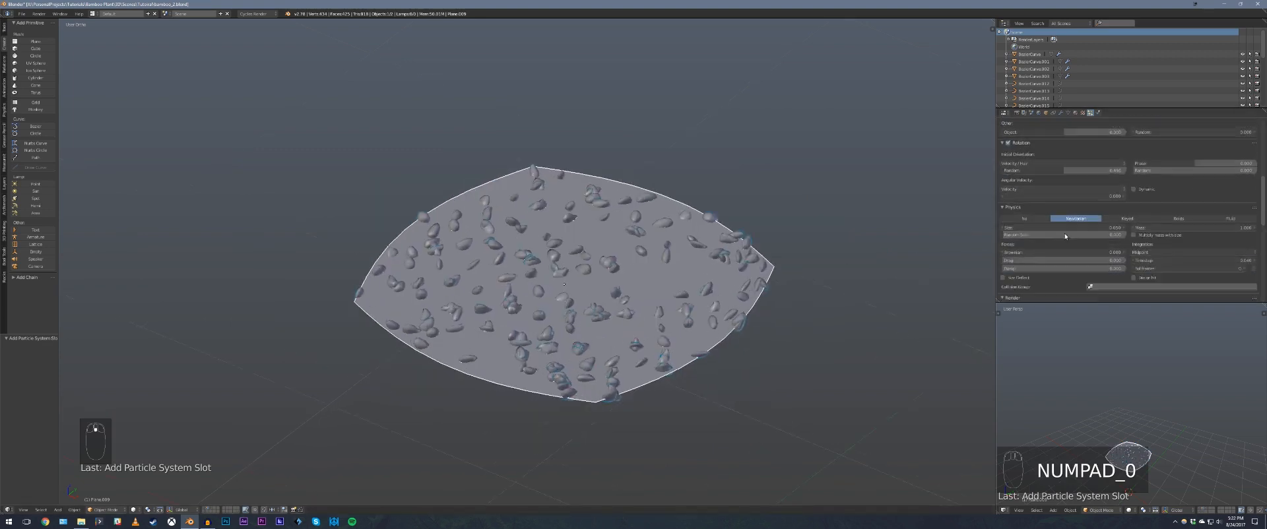
{"action": "scroll", "coordinate": [1065, 235], "scroll_direction": "up", "scroll_amount": 3}
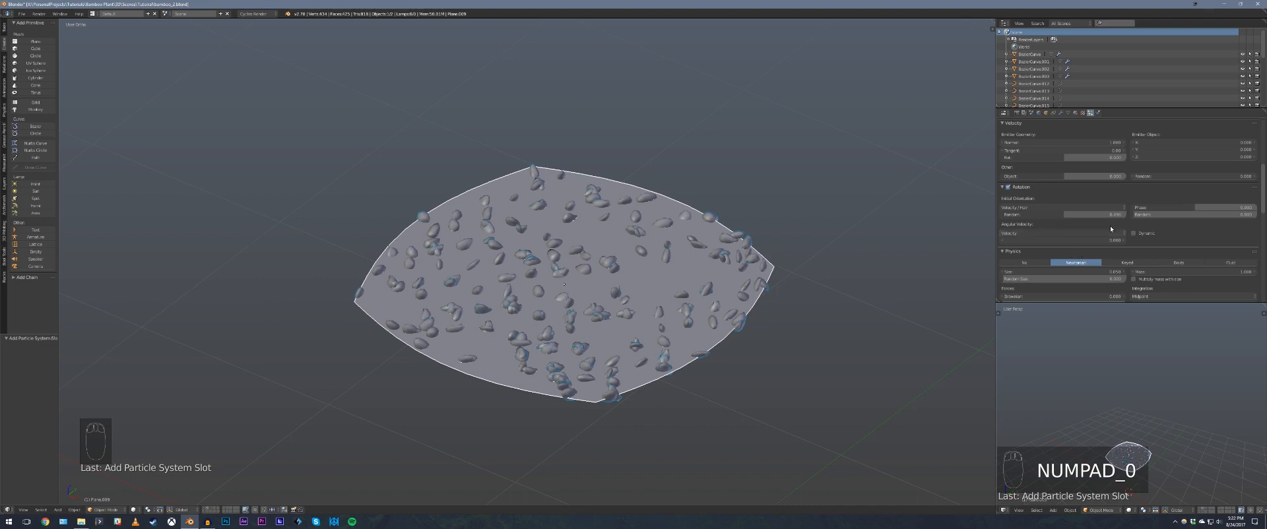
{"action": "scroll", "coordinate": [1110, 224], "scroll_direction": "down", "scroll_amount": 3}
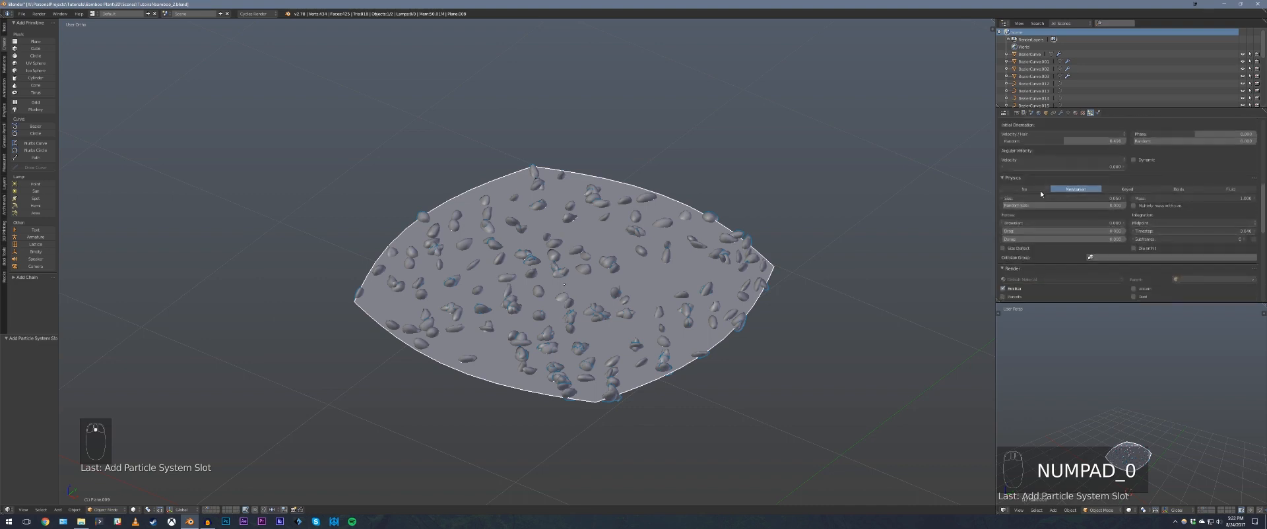
{"action": "scroll", "coordinate": [1092, 231], "scroll_direction": "down", "scroll_amount": 5}
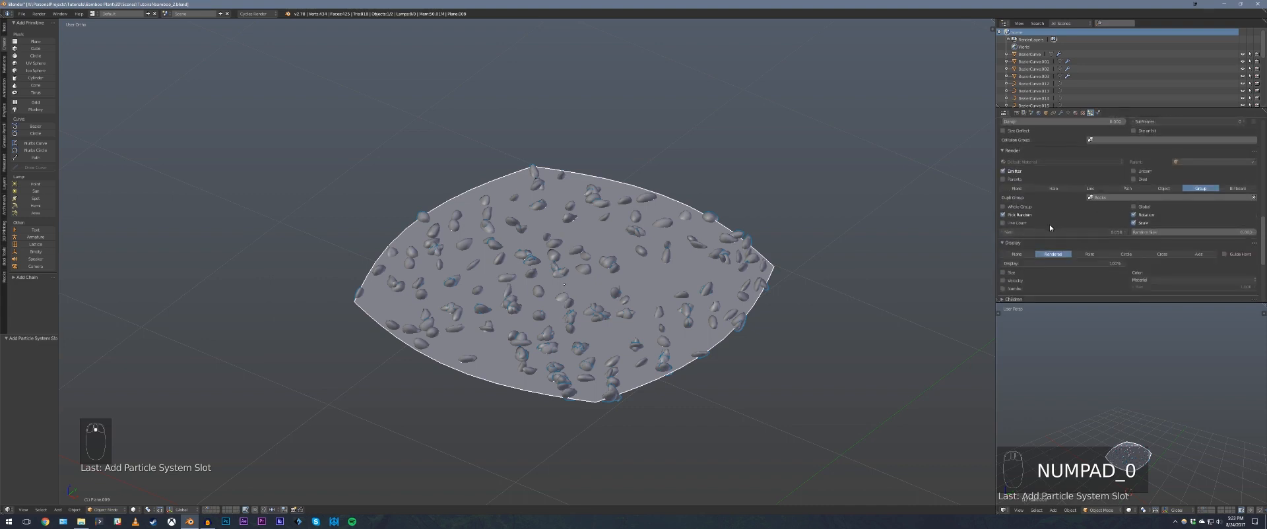
{"action": "scroll", "coordinate": [1073, 207], "scroll_direction": "up", "scroll_amount": 3}
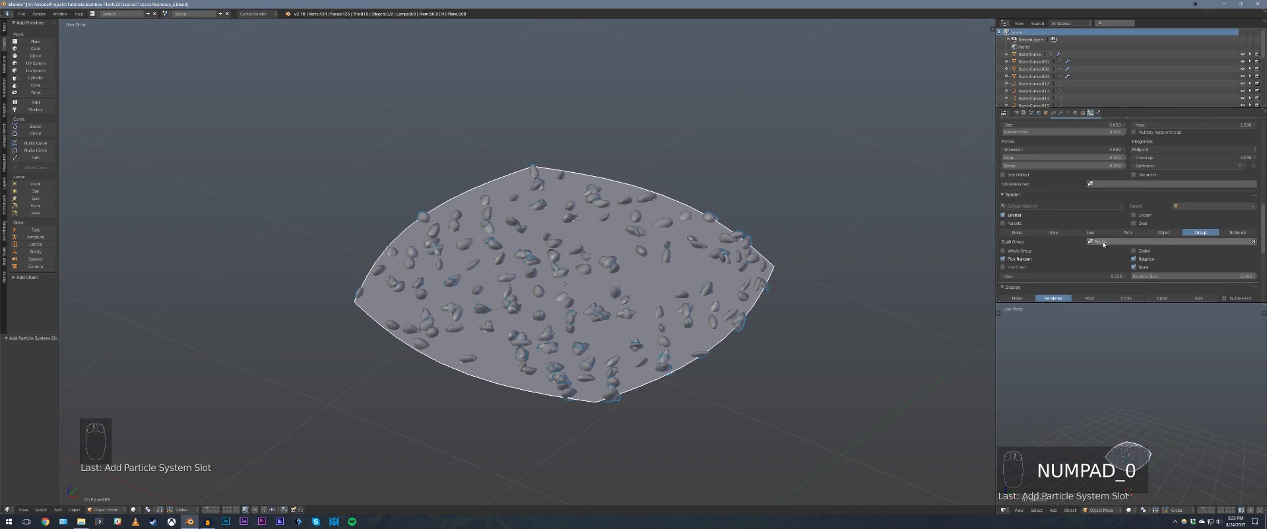
{"action": "scroll", "coordinate": [1104, 244], "scroll_direction": "down", "scroll_amount": 2}
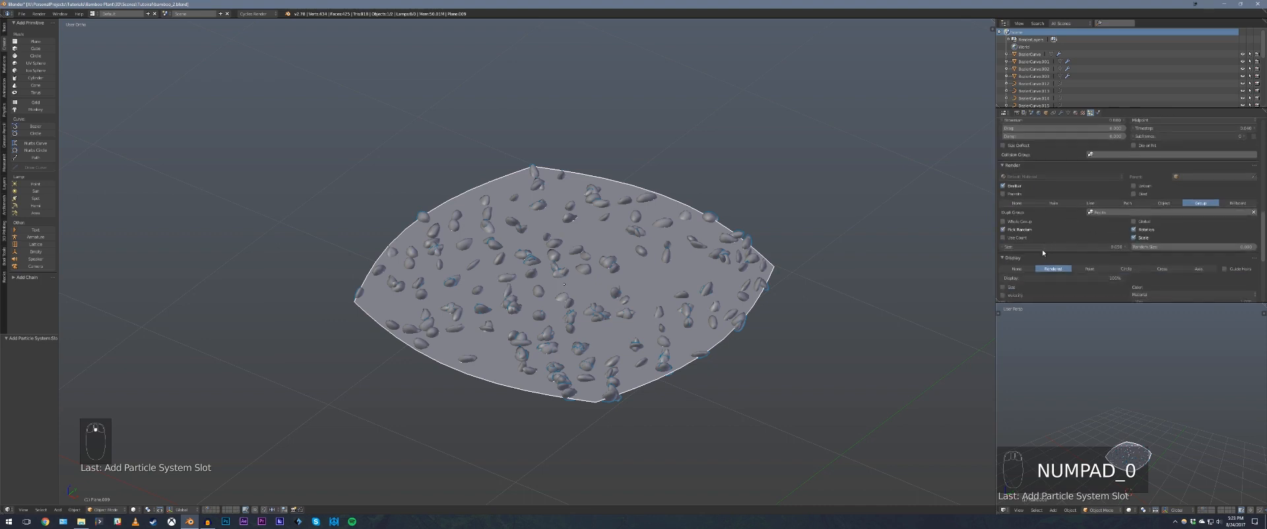
{"action": "left_click_drag", "start_coordinate": [1057, 250], "coordinate": [1099, 249]}
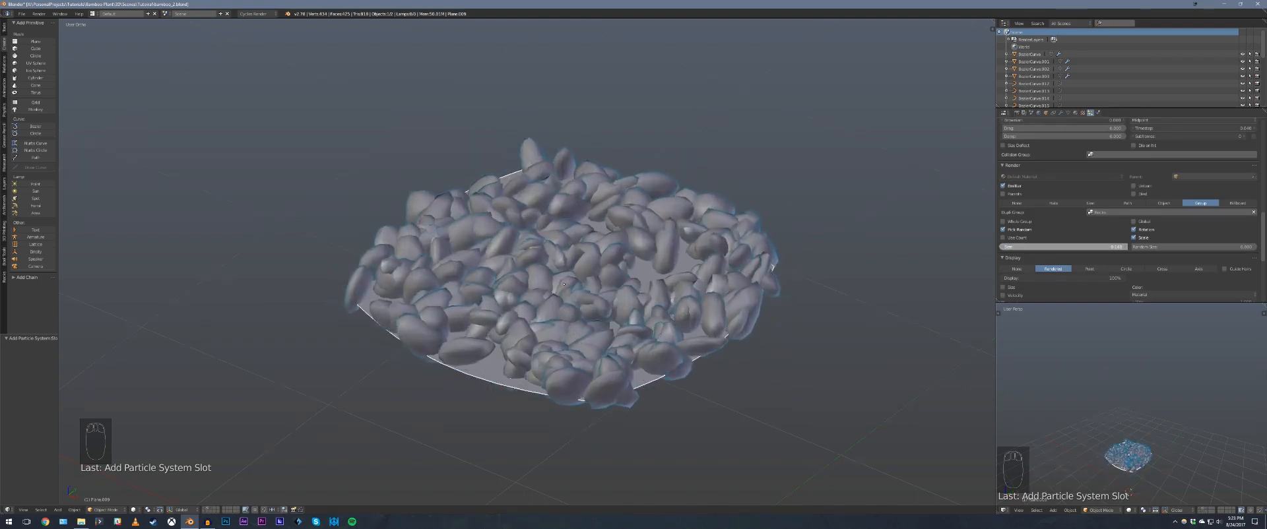
{"action": "left_click_drag", "start_coordinate": [1022, 247], "coordinate": [1017, 247]}
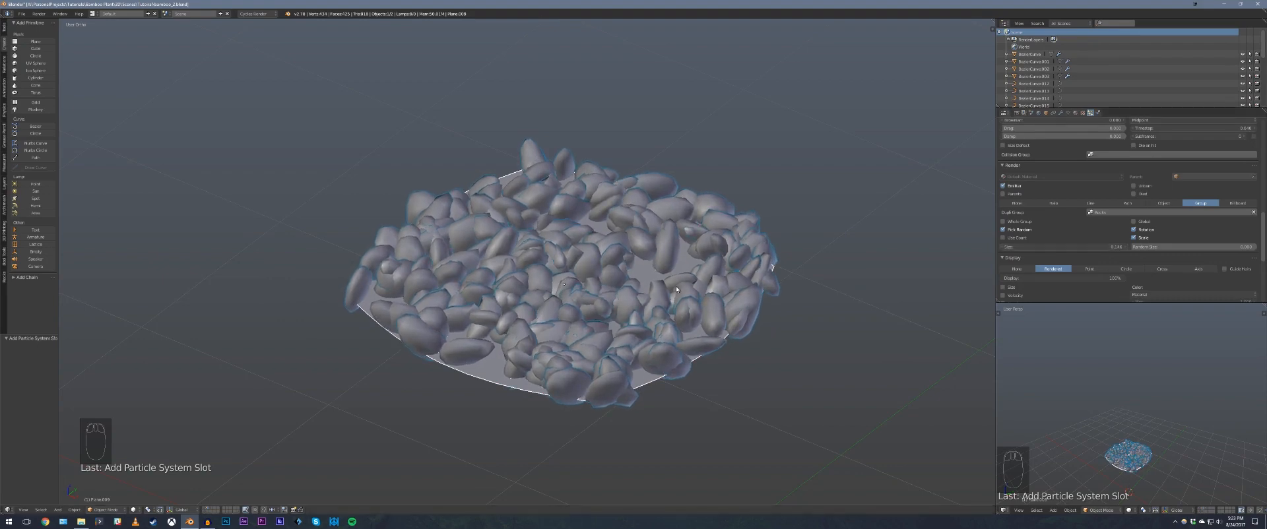
{"action": "middle_click_drag", "start_coordinate": [676, 287], "coordinate": [684, 329]}
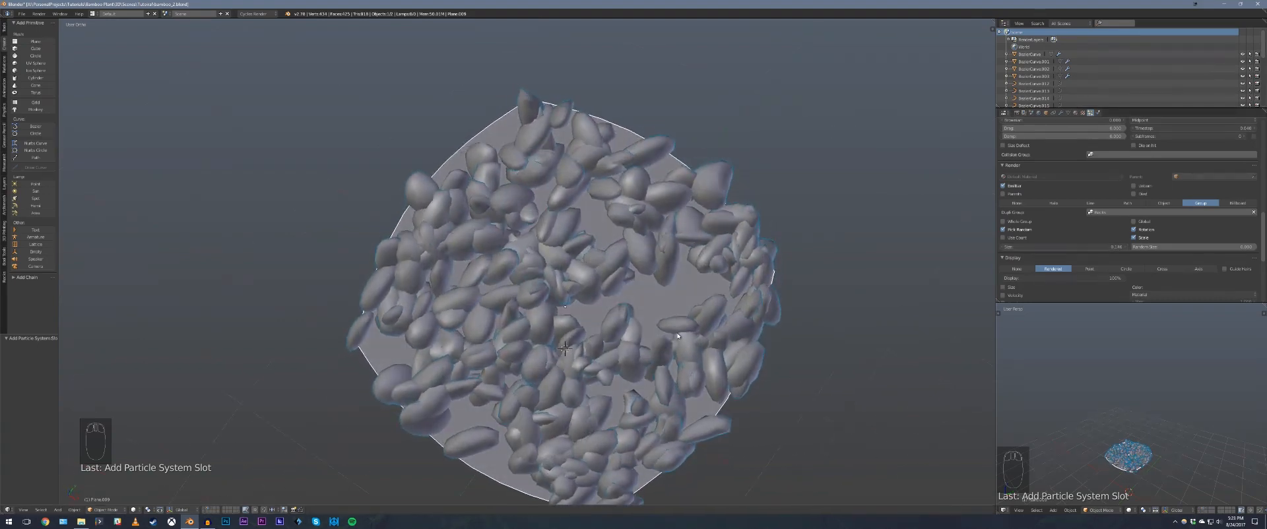
{"action": "key", "text": "a"}
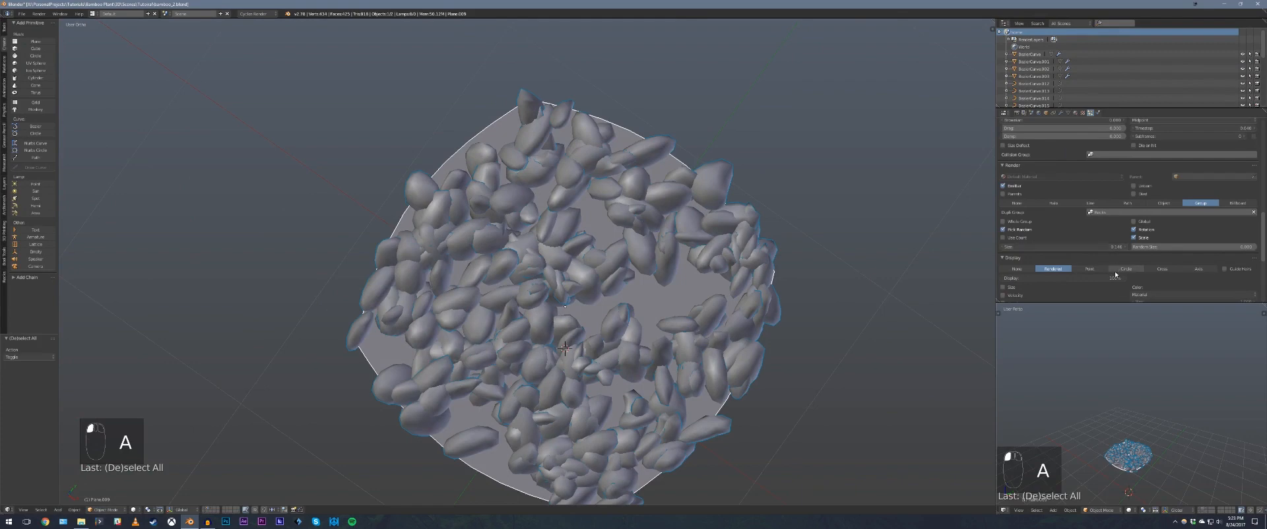
- Try emitting the particles from the plane's vertices, and return to emitting from its faces
{"action": "scroll", "coordinate": [1041, 266], "scroll_direction": "down", "scroll_amount": 2}
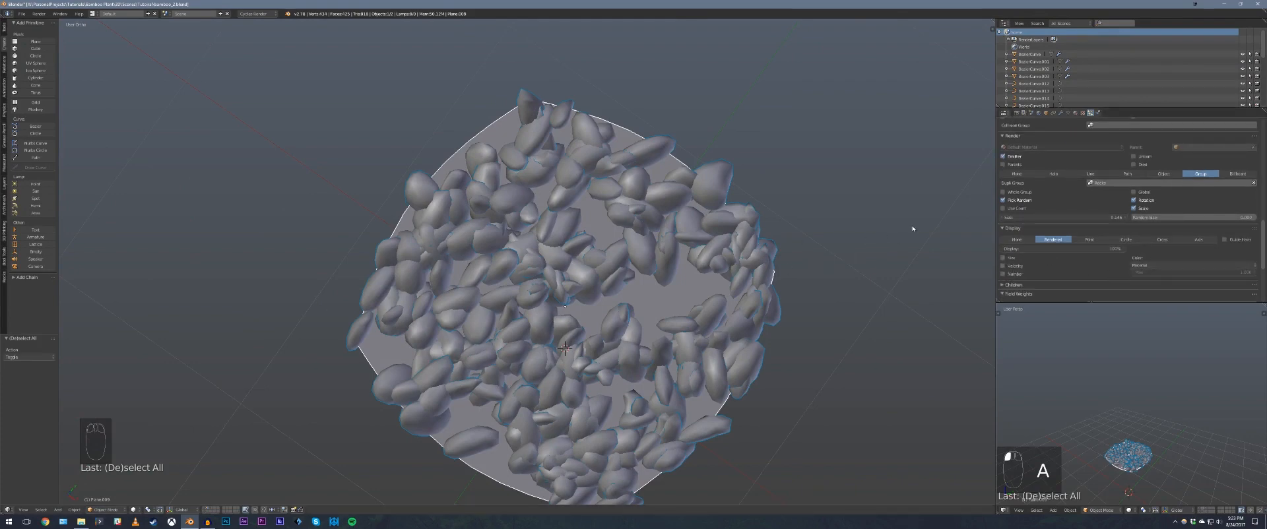
{"action": "scroll", "coordinate": [1046, 207], "scroll_direction": "up", "scroll_amount": 1}
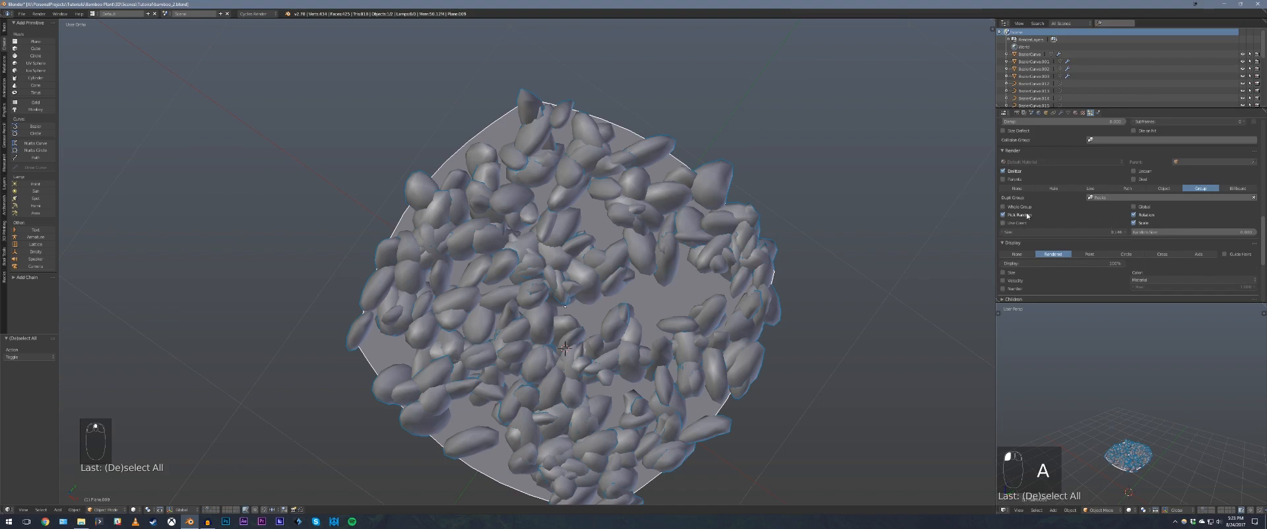
{"action": "scroll", "coordinate": [1030, 224], "scroll_direction": "up", "scroll_amount": 2}
{"action": "scroll", "coordinate": [1033, 249], "scroll_direction": "up", "scroll_amount": 15}
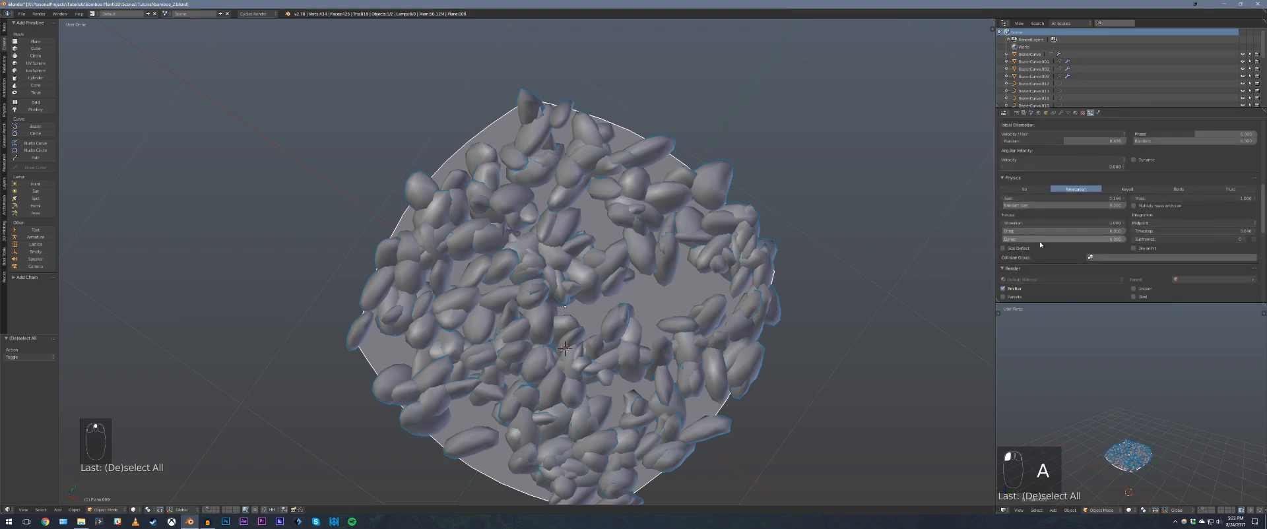
{"action": "scroll", "coordinate": [1055, 233], "scroll_direction": "up", "scroll_amount": 4}
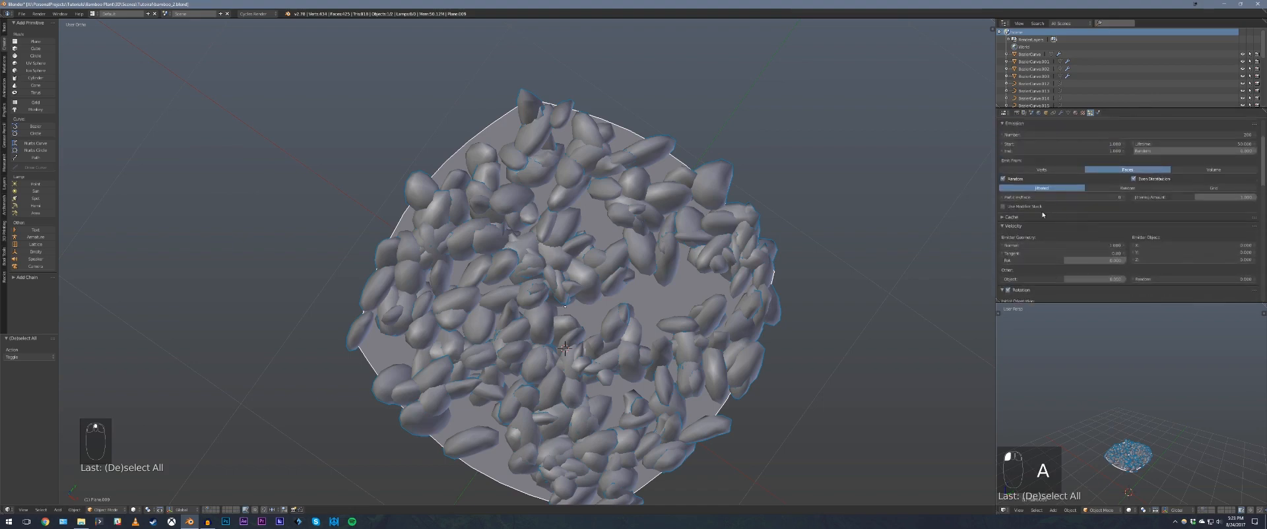
{"action": "scroll", "coordinate": [1043, 214], "scroll_direction": "up", "scroll_amount": 4}
{"action": "left_click", "coordinate": [1056, 229]}
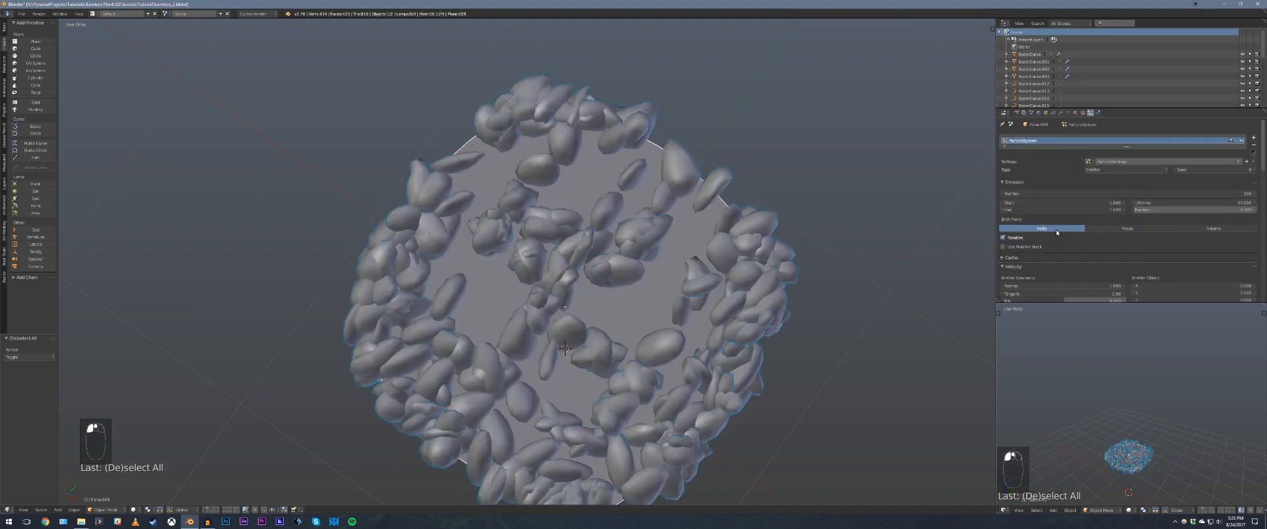
{"action": "left_click", "coordinate": [1128, 229]}
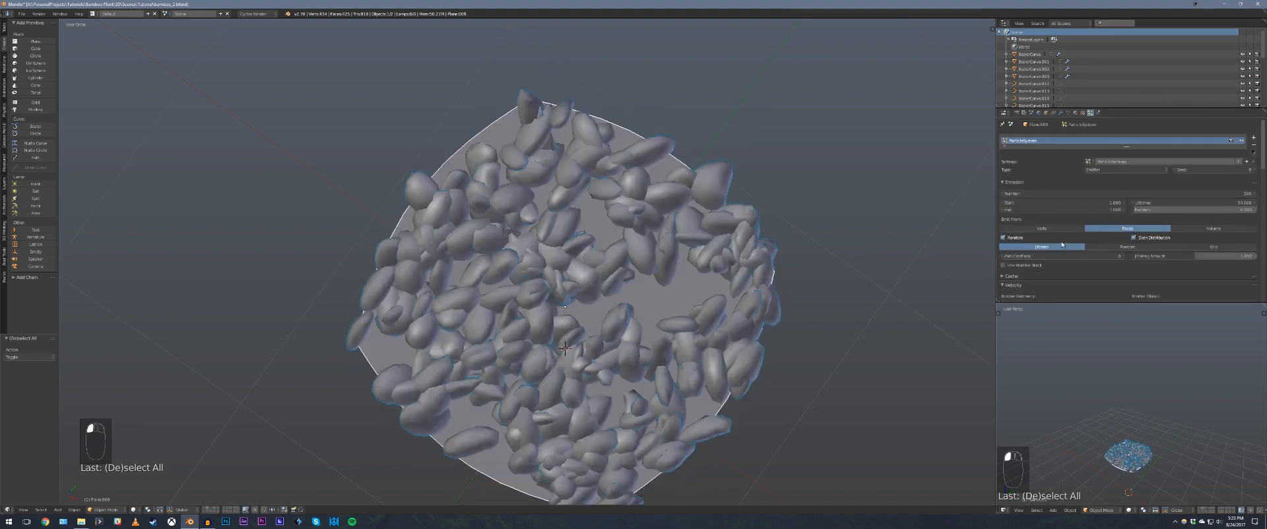
- Switch the face emission distribution to Random, and deselect everything to check the pebble layout
{"action": "scroll", "coordinate": [1118, 256], "scroll_direction": "down", "scroll_amount": 1}
{"action": "scroll", "coordinate": [1117, 256], "scroll_direction": "down", "scroll_amount": 2}
{"action": "left_click", "coordinate": [1128, 203]}
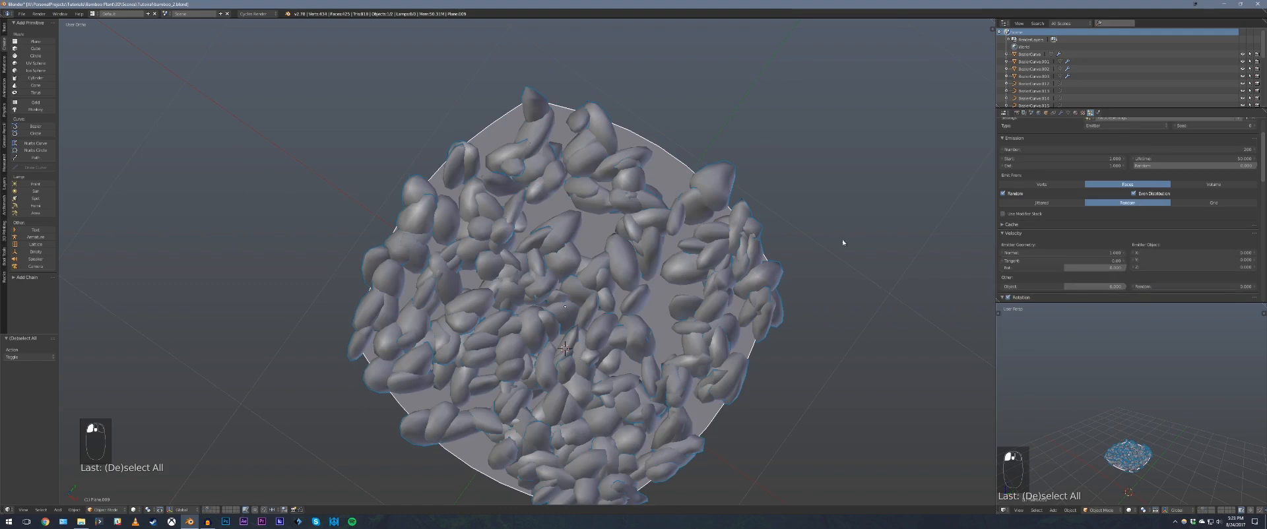
{"action": "scroll", "coordinate": [620, 268], "scroll_direction": "down", "scroll_amount": 3}
{"action": "middle_click_drag", "start_coordinate": [619, 269], "coordinate": [620, 248]}
{"action": "scroll", "coordinate": [622, 234], "scroll_direction": "up", "scroll_amount": 3}
{"action": "key", "text": "a"}
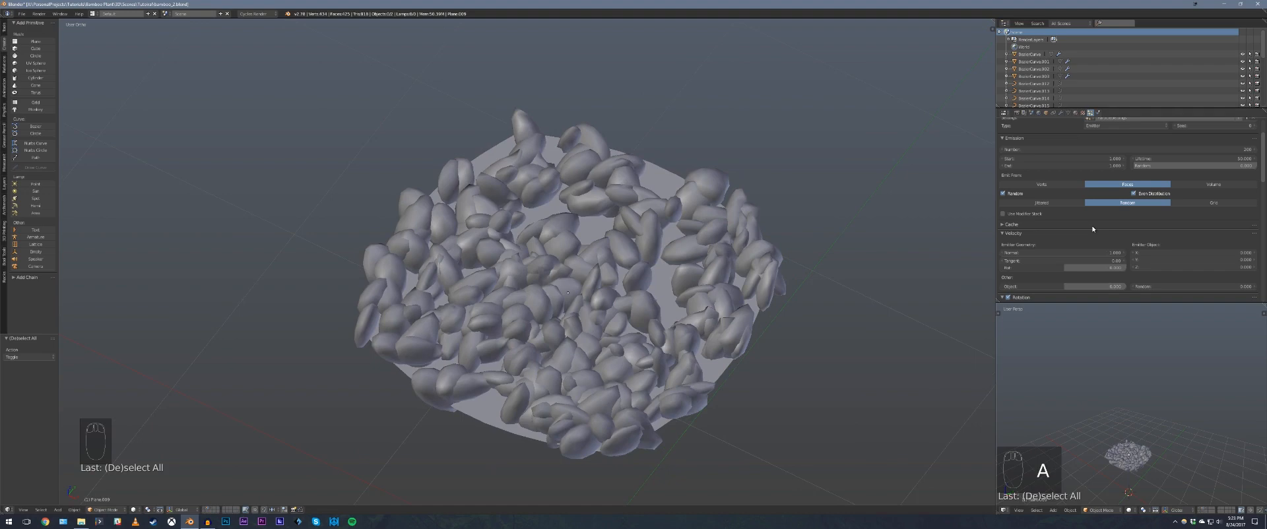
- Unhide all hidden objects, clear the selection, and inspect how the pebbles fill the pot
{"action": "scroll", "coordinate": [1078, 223], "scroll_direction": "down", "scroll_amount": 8}
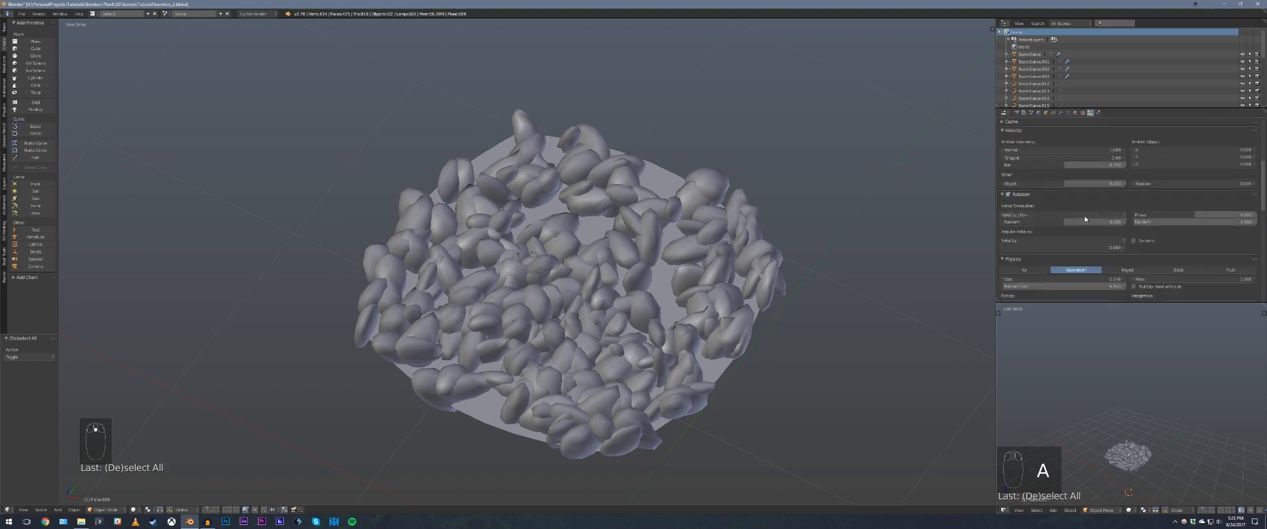
{"action": "scroll", "coordinate": [1112, 242], "scroll_direction": "up", "scroll_amount": 10}
{"action": "scroll", "coordinate": [580, 151], "scroll_direction": "down", "scroll_amount": 3}
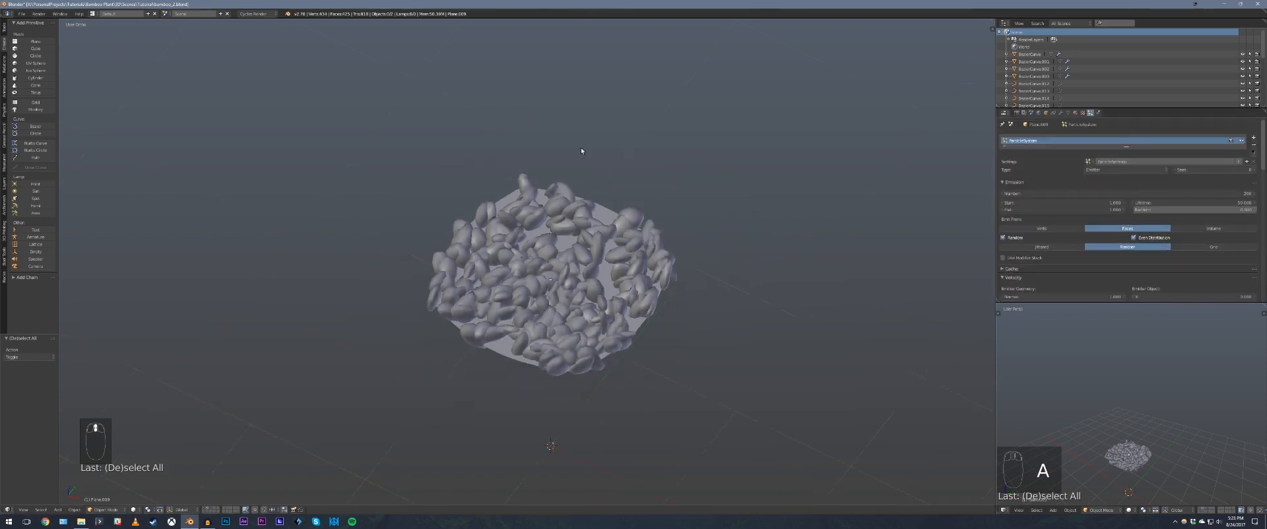
{"action": "key", "text": "alt+h"}
{"action": "middle_click_drag", "start_coordinate": [581, 151], "coordinate": [568, 237]}
{"action": "key", "text": "a"}
{"action": "scroll", "coordinate": [568, 236], "scroll_direction": "up", "scroll_amount": 4}
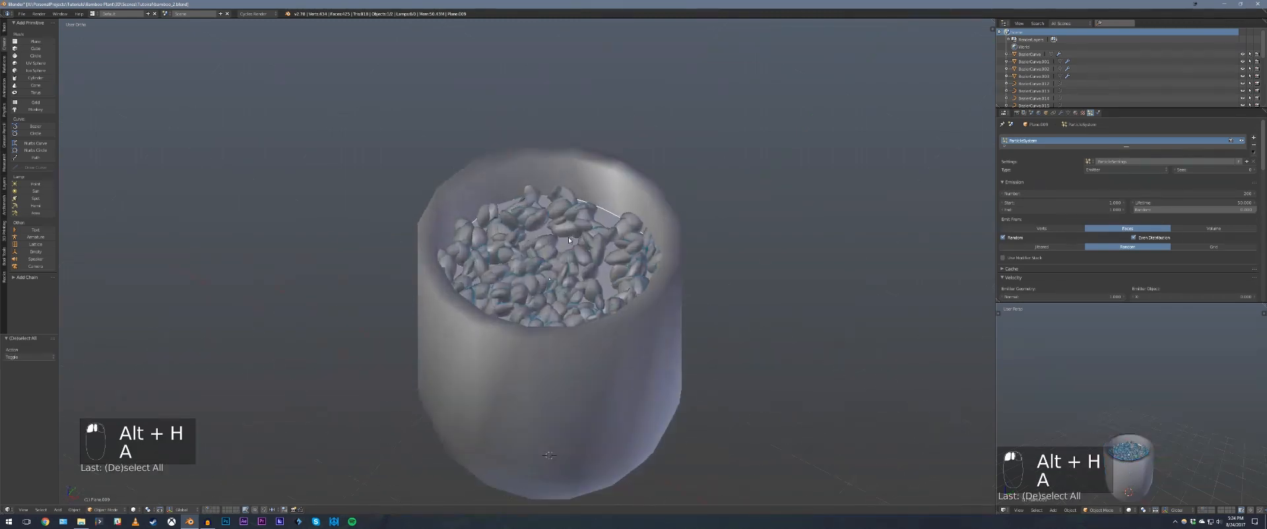
{"action": "key", "text": "a"}
{"action": "scroll", "coordinate": [579, 237], "scroll_direction": "down", "scroll_amount": 3}
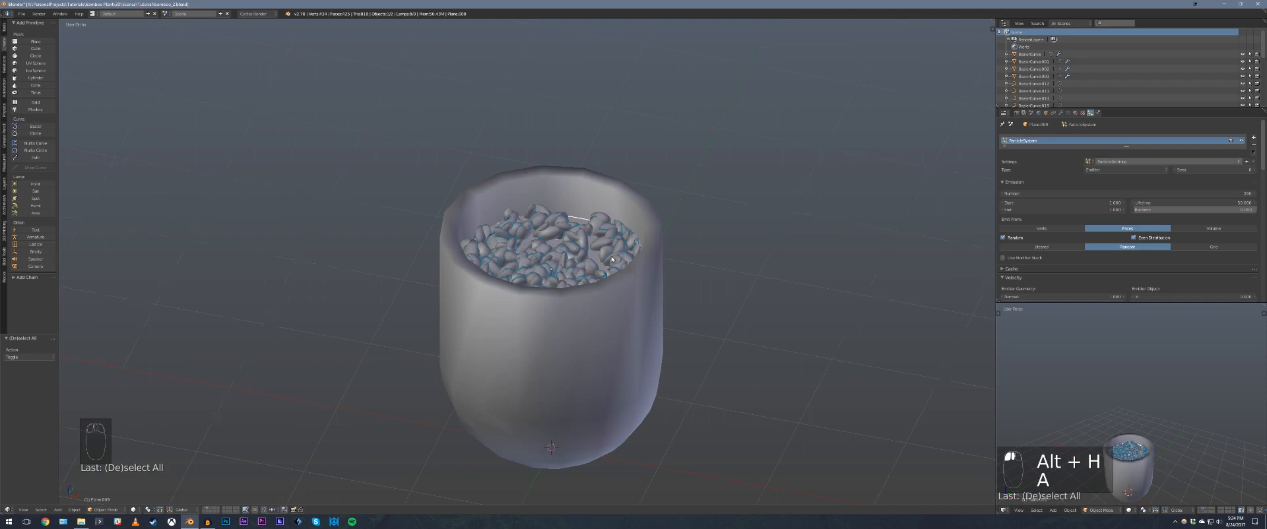
- Set the number of emitted particles to 500 and check how densely the pebbles fill the pot
{"action": "scroll", "coordinate": [612, 259], "scroll_direction": "up", "scroll_amount": 3}
{"action": "left_click", "coordinate": [1157, 194]}
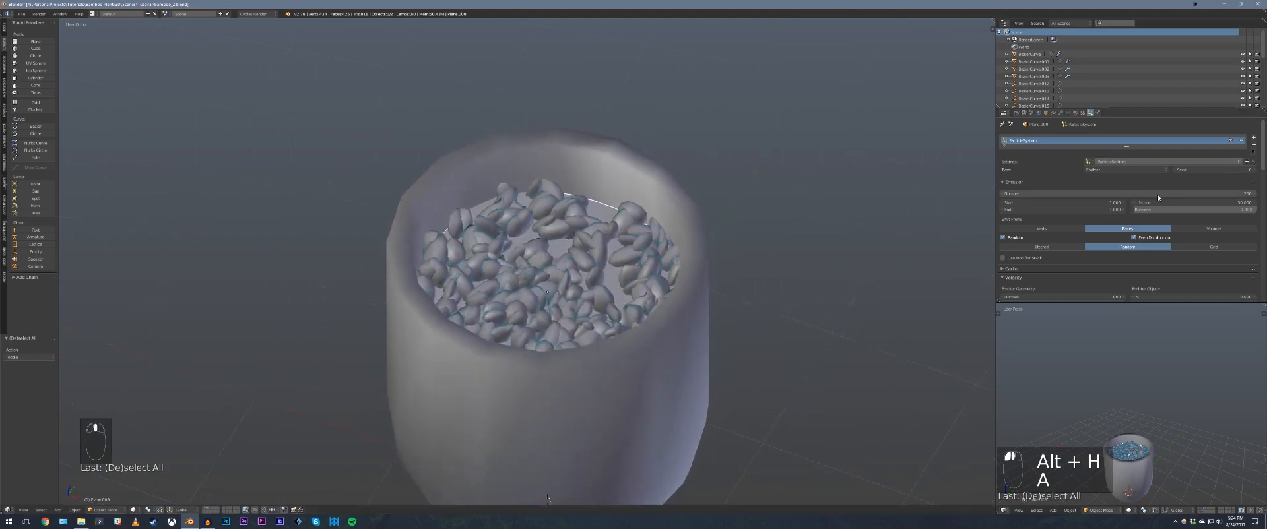
{"action": "type", "text": "500"}
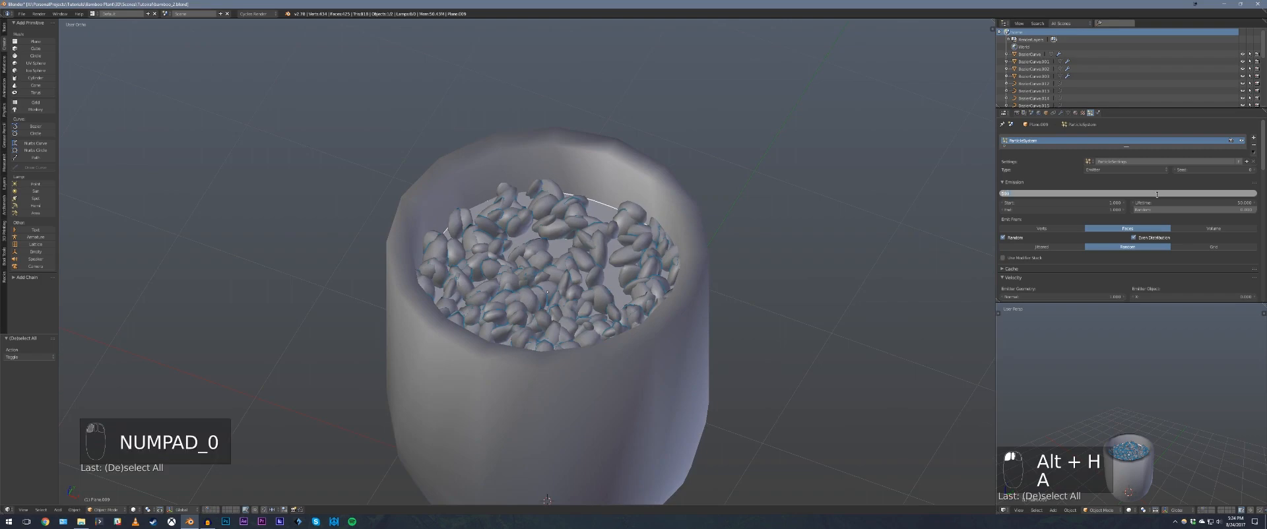
{"action": "key", "text": "Return"}
{"action": "middle_click_drag", "start_coordinate": [723, 223], "coordinate": [686, 202]}
{"action": "scroll", "coordinate": [1099, 257], "scroll_direction": "down", "scroll_amount": 1}
- Slightly raise the random amount of the particles' initial orientation, and check the pebbles with nothing selected before reselecting the plane
{"action": "scroll", "coordinate": [1098, 254], "scroll_direction": "down", "scroll_amount": 4}
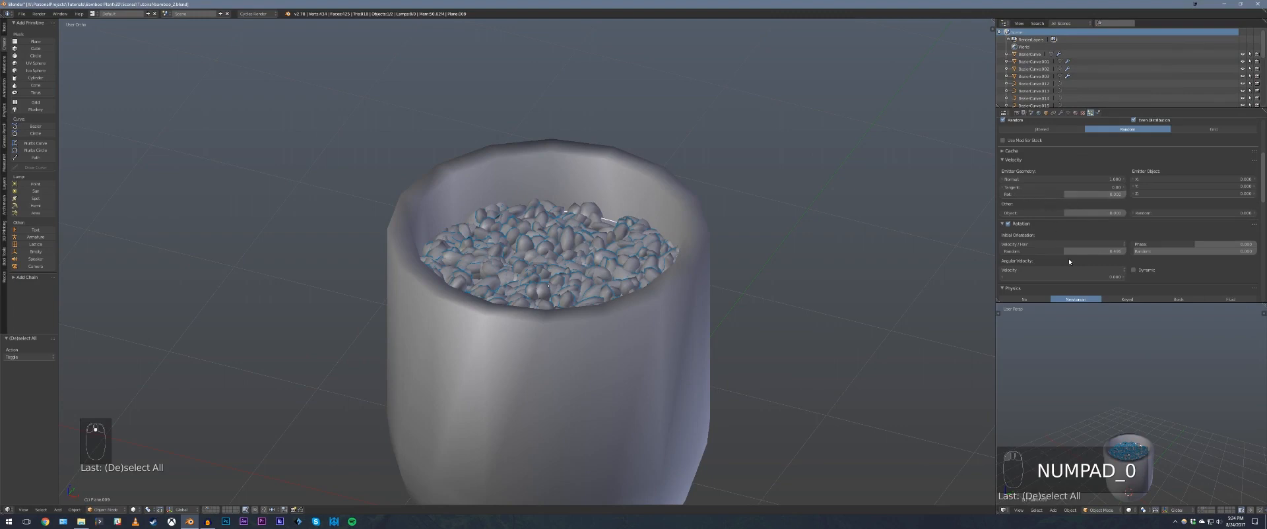
{"action": "left_click_drag", "start_coordinate": [1066, 255], "coordinate": [1074, 255]}
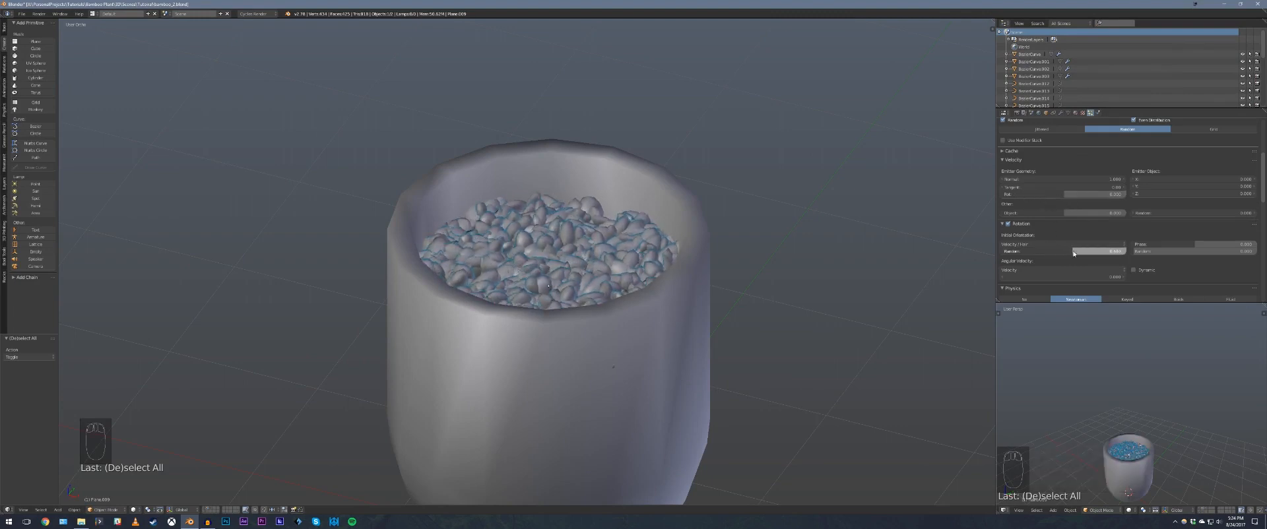
{"action": "middle_click_drag", "start_coordinate": [694, 269], "coordinate": [646, 253]}
{"action": "scroll", "coordinate": [685, 246], "scroll_direction": "down", "scroll_amount": 1}
{"action": "key", "text": "a"}
{"action": "left_click", "coordinate": [637, 254]}
- Slightly increase the render size of the particle pebbles
{"action": "scroll", "coordinate": [1100, 247], "scroll_direction": "down", "scroll_amount": 11}
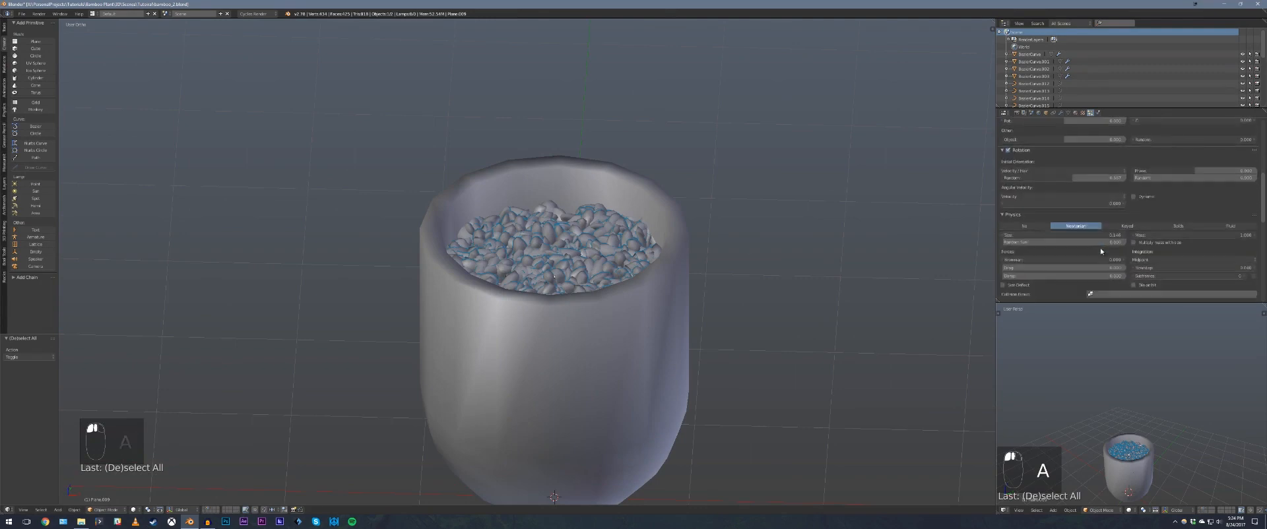
{"action": "scroll", "coordinate": [1095, 252], "scroll_direction": "down", "scroll_amount": 3}
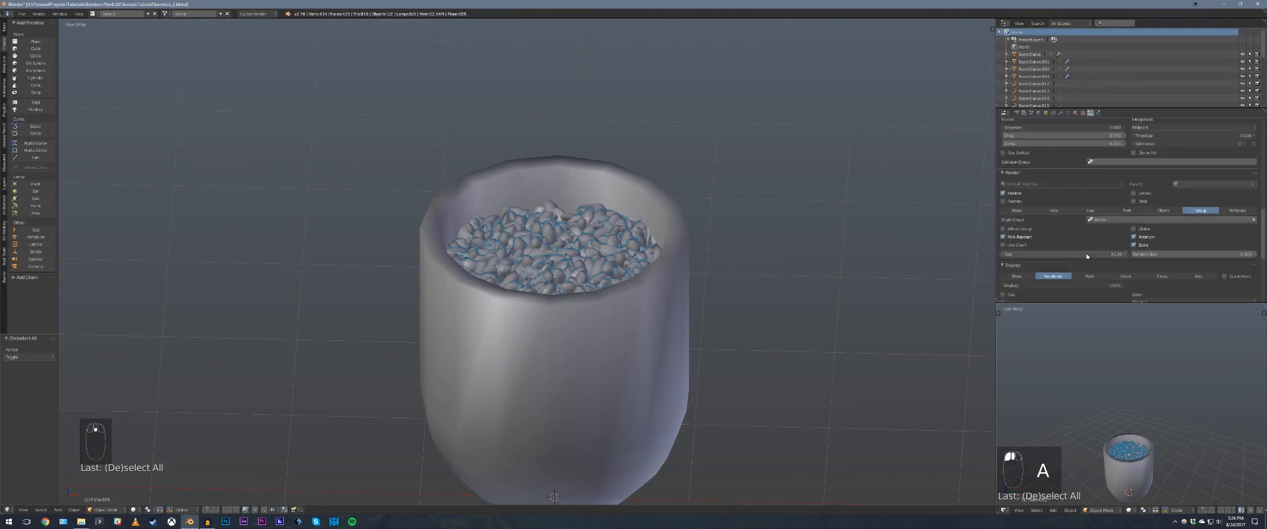
{"action": "mouse_move", "coordinate": [1084, 254]}
{"action": "left_mouse_down"}
{"action": "mouse_move", "coordinate": [1115, 255]}
{"action": "mouse_move", "coordinate": [1093, 255]}
{"action": "left_mouse_up"}
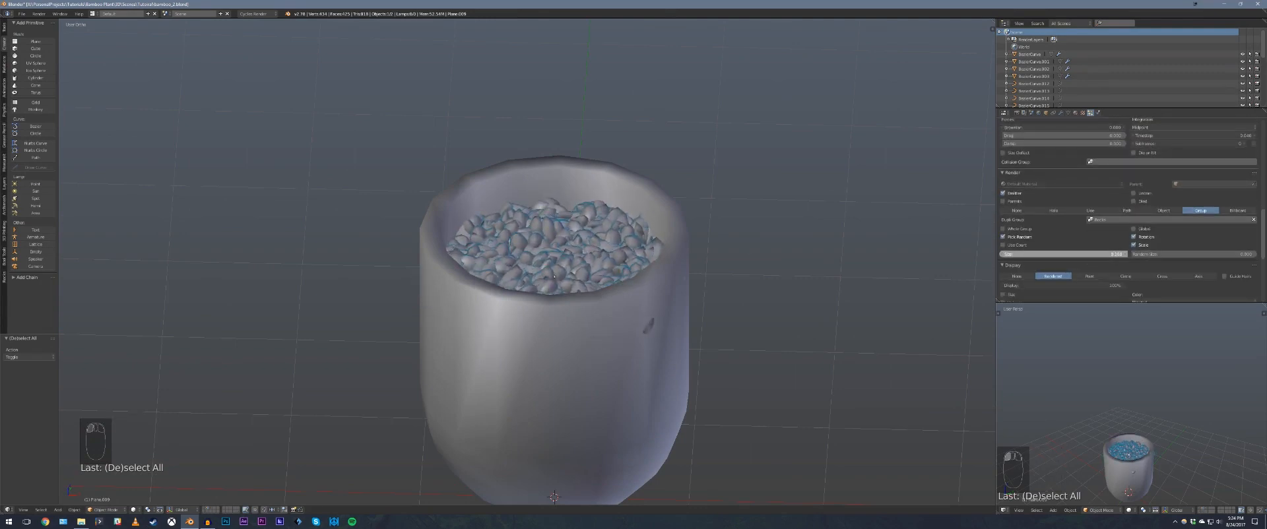
- Scale the plane down slightly in wireframe so the pebbles stay inside the pot wall
{"action": "key", "text": "z"}
{"action": "key", "text": "s"}
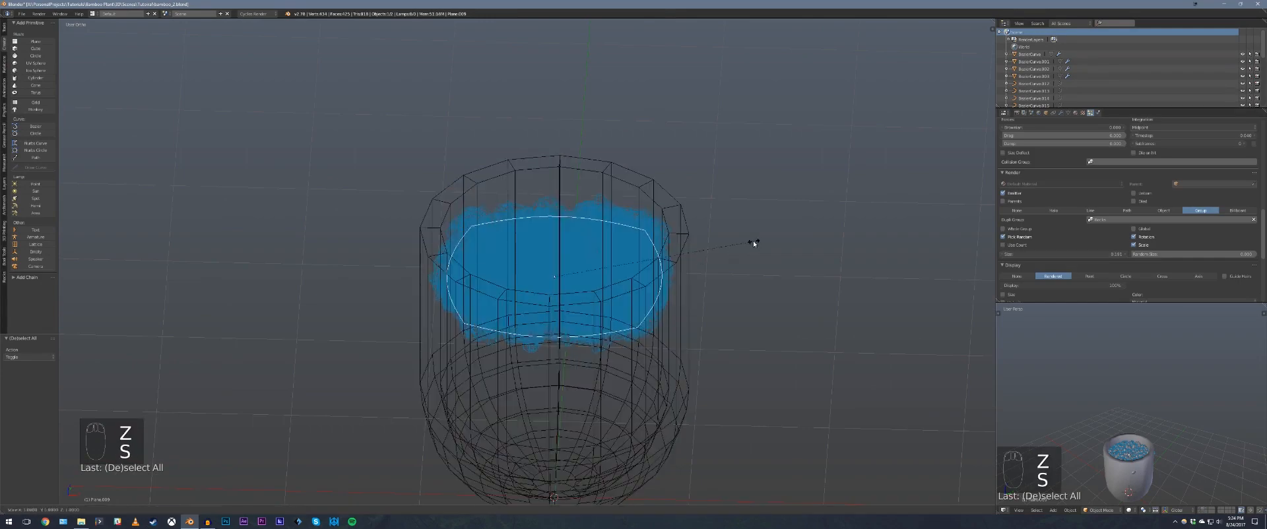
{"action": "left_click", "coordinate": [746, 241]}
{"action": "key", "text": "z"}
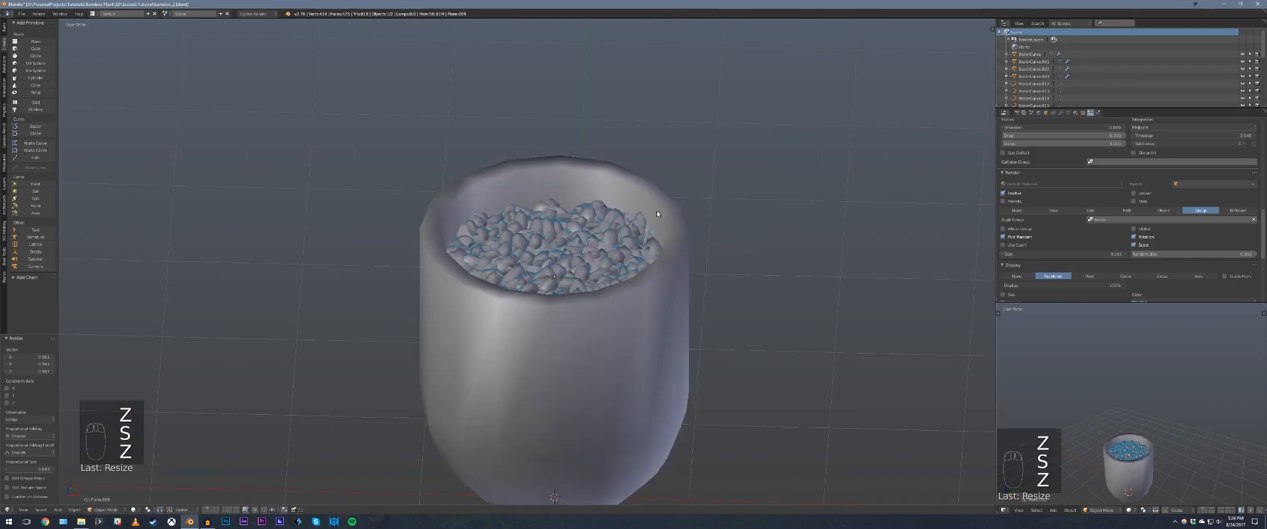
- Inspect the pebble layer's height and coverage inside the pot from the front and from above
{"action": "middle_click_drag", "start_coordinate": [656, 211], "coordinate": [599, 241]}
{"action": "key", "text": "a"}
{"action": "key", "text": "Tab"}
{"action": "key", "text": "Tab"}
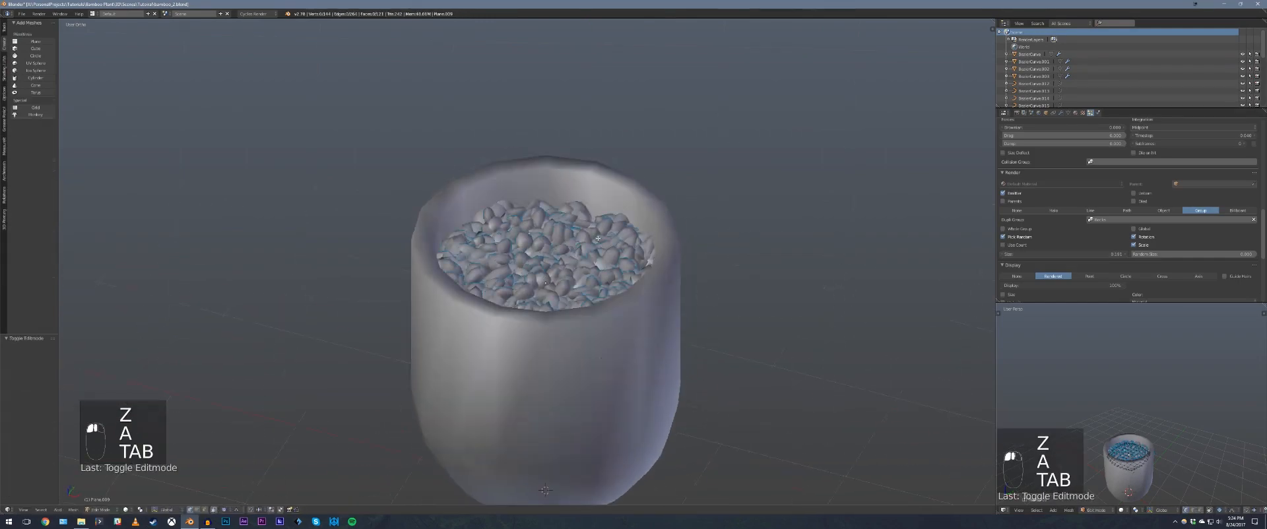
{"action": "key", "text": "KP_1"}
{"action": "key", "text": "z"}
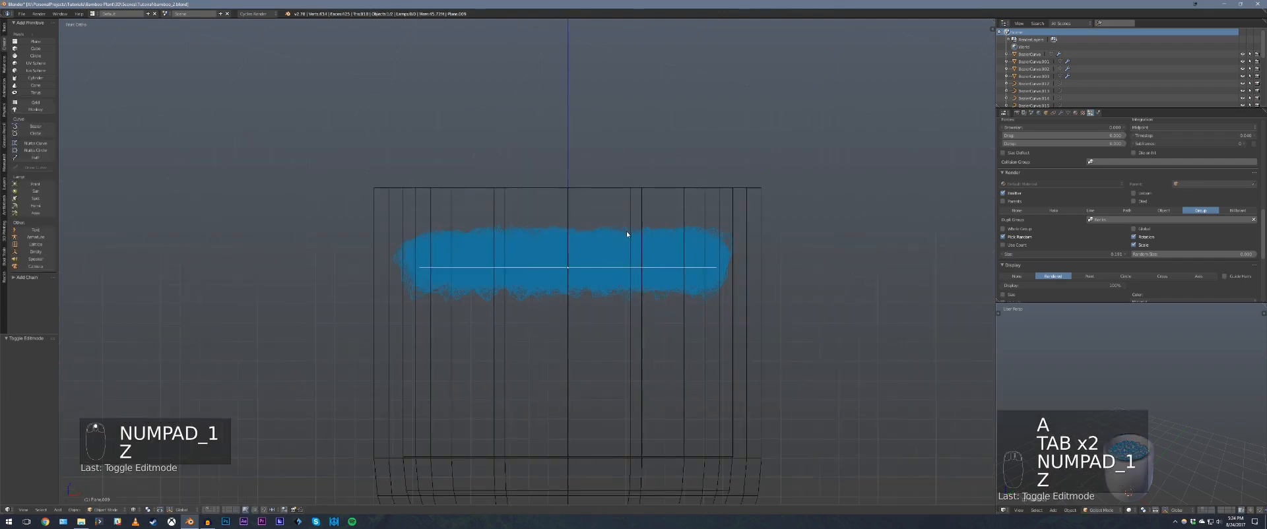
{"action": "mouse_move", "coordinate": [627, 231]}
{"action": "middle_mouse_down"}
{"action": "mouse_move", "coordinate": [608, 275]}
{"action": "mouse_move", "coordinate": [615, 303]}
{"action": "mouse_move", "coordinate": [610, 260]}
{"action": "middle_mouse_up"}
{"action": "key", "text": "z"}
{"action": "key", "text": "a"}
{"action": "scroll", "coordinate": [610, 260], "scroll_direction": "down", "scroll_amount": 5}
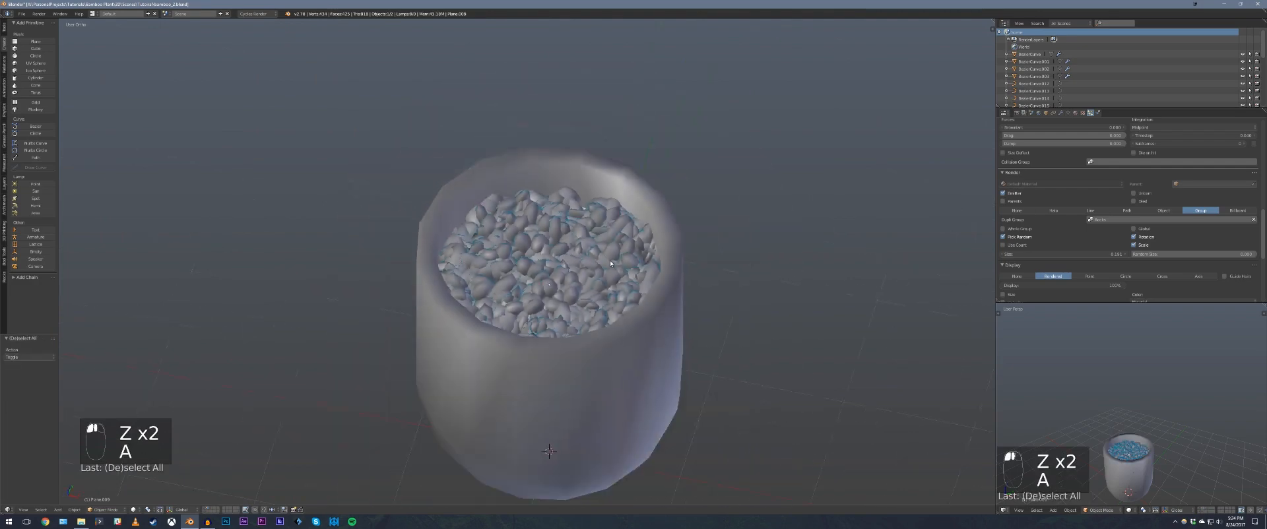
- Move the plane's centre face down in front view with a wide proportional editing falloff, so the plane dips in the middle
{"action": "key", "text": "KP_1"}
{"action": "key", "text": "Tab"}
{"action": "key", "text": "z"}
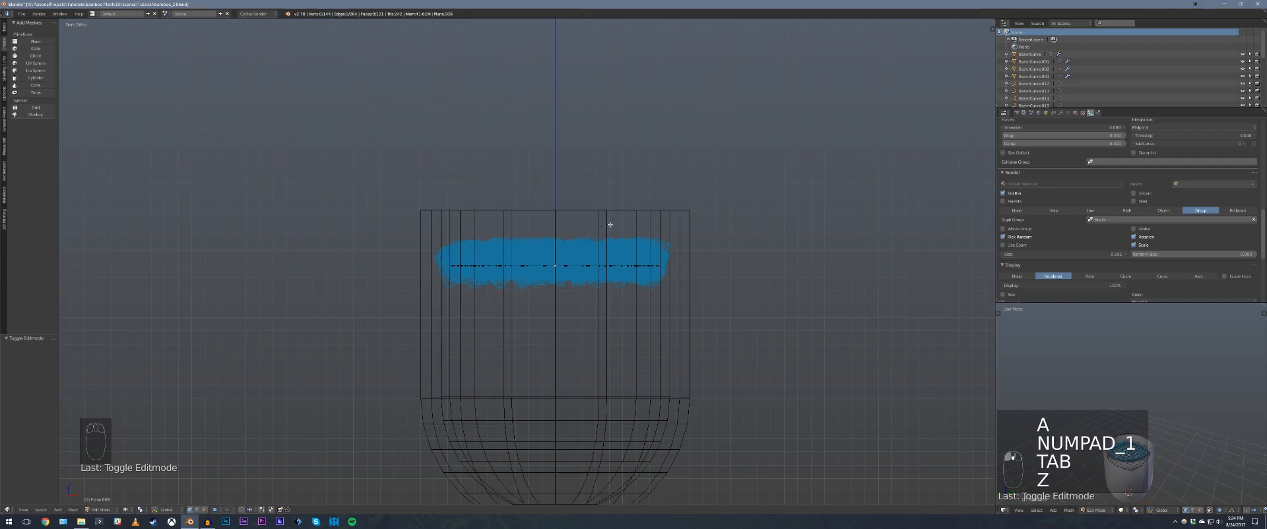
{"action": "middle_click_drag", "start_coordinate": [610, 225], "coordinate": [566, 256]}
{"action": "key", "text": "ctrl+Tab"}
{"action": "left_click", "coordinate": [547, 297]}
{"action": "left_click", "coordinate": [546, 288]}
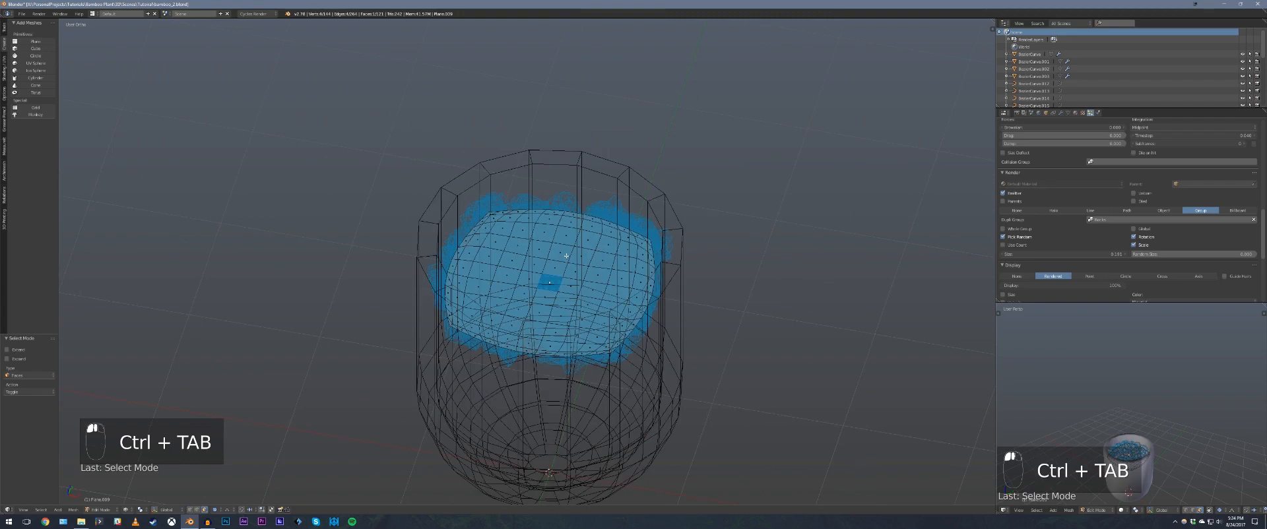
{"action": "key", "text": "KP_1"}
{"action": "key", "text": "g"}
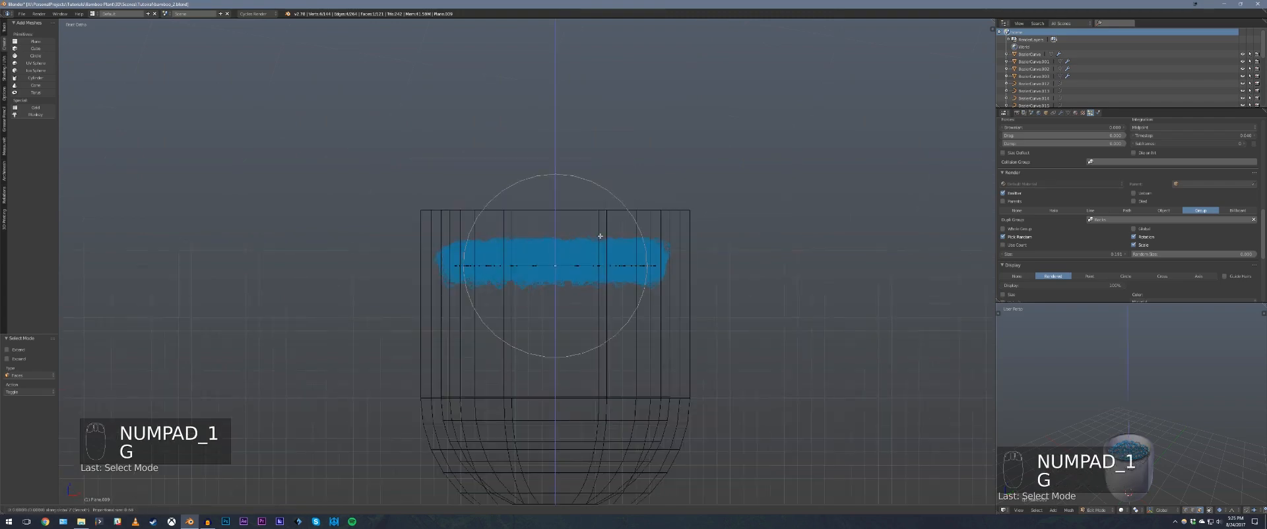
{"action": "scroll", "coordinate": [600, 238], "scroll_direction": "down", "scroll_amount": 3}
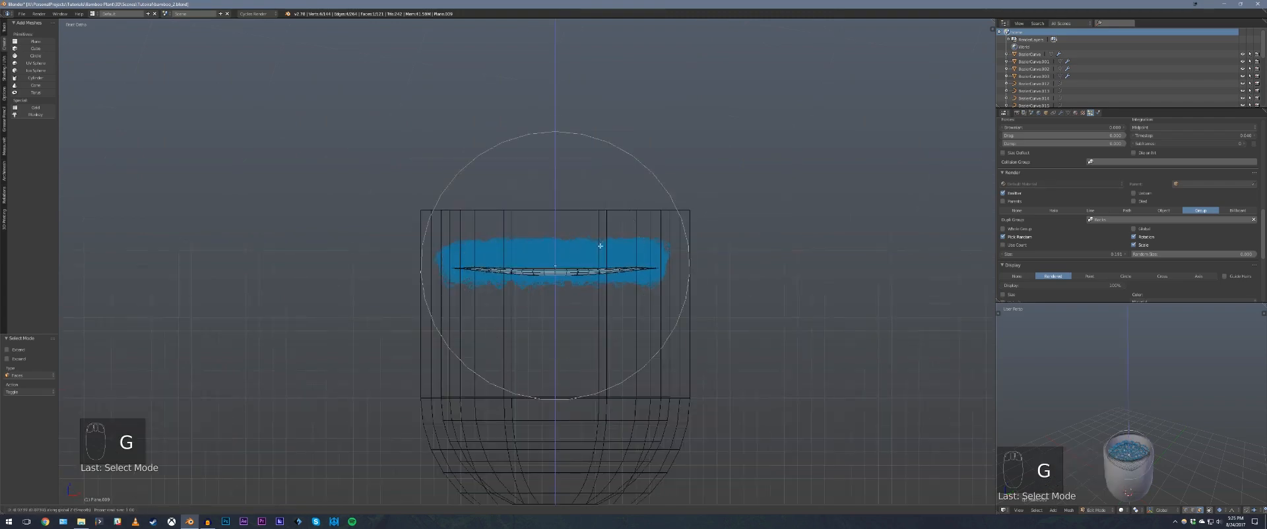
{"action": "scroll", "coordinate": [600, 250], "scroll_direction": "down", "scroll_amount": 1}
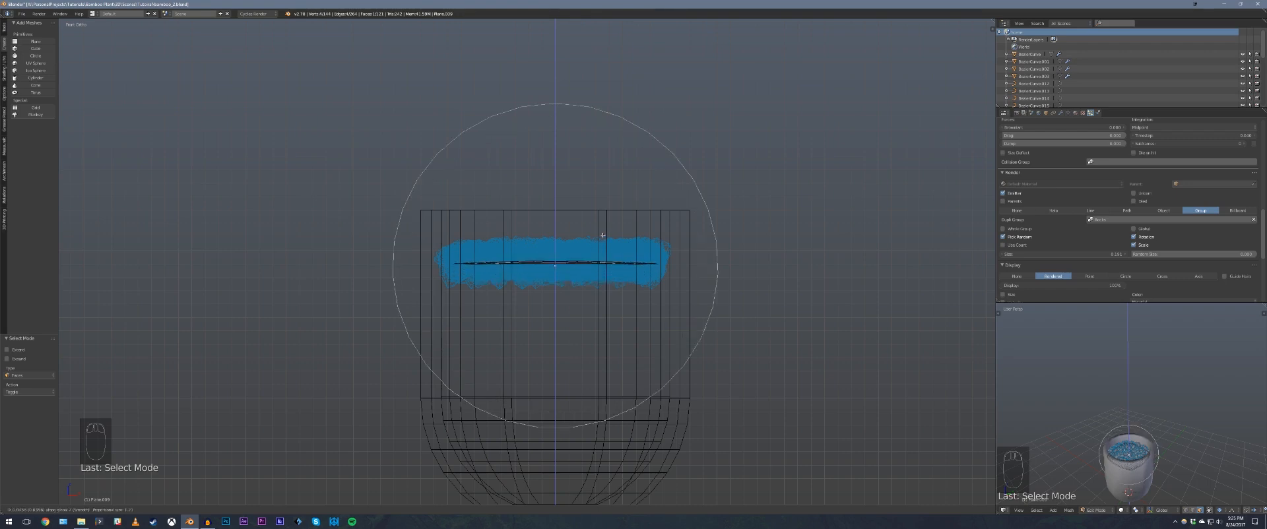
{"action": "left_click", "coordinate": [603, 252]}
{"action": "key", "text": "a"}
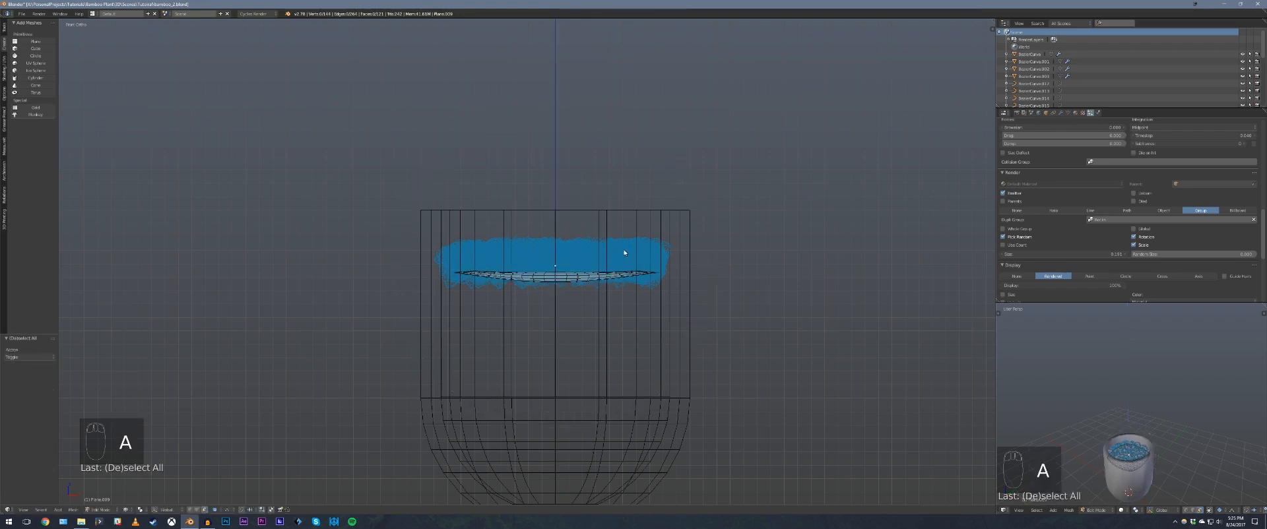
{"action": "key", "text": "Tab"}
- Examine the dipped plane and its pebble layer in wireframe and solid shading from the front and at an angle
{"action": "mouse_move", "coordinate": [608, 250]}
{"action": "middle_mouse_down"}
{"action": "mouse_move", "coordinate": [607, 290]}
{"action": "mouse_move", "coordinate": [597, 240]}
{"action": "mouse_move", "coordinate": [558, 232]}
{"action": "middle_mouse_up"}
{"action": "key", "text": "z"}
{"action": "key", "text": "z"}
{"action": "key", "text": "z"}
{"action": "key", "text": "z"}
{"action": "key", "text": "z"}
{"action": "middle_click_drag", "start_coordinate": [557, 235], "coordinate": [609, 256]}
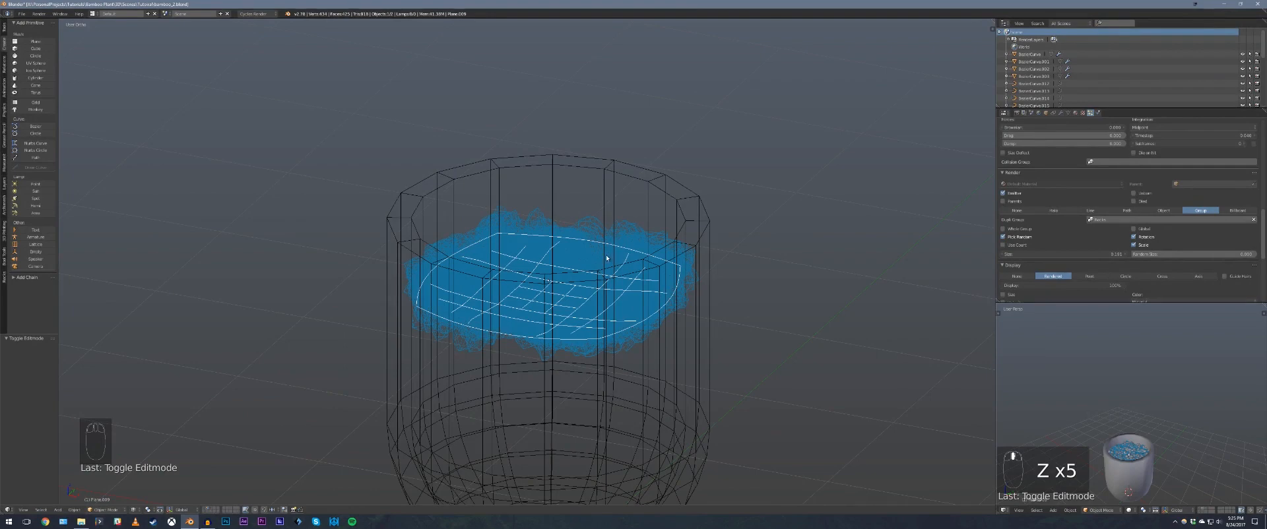
{"action": "key", "text": "KP_1"}
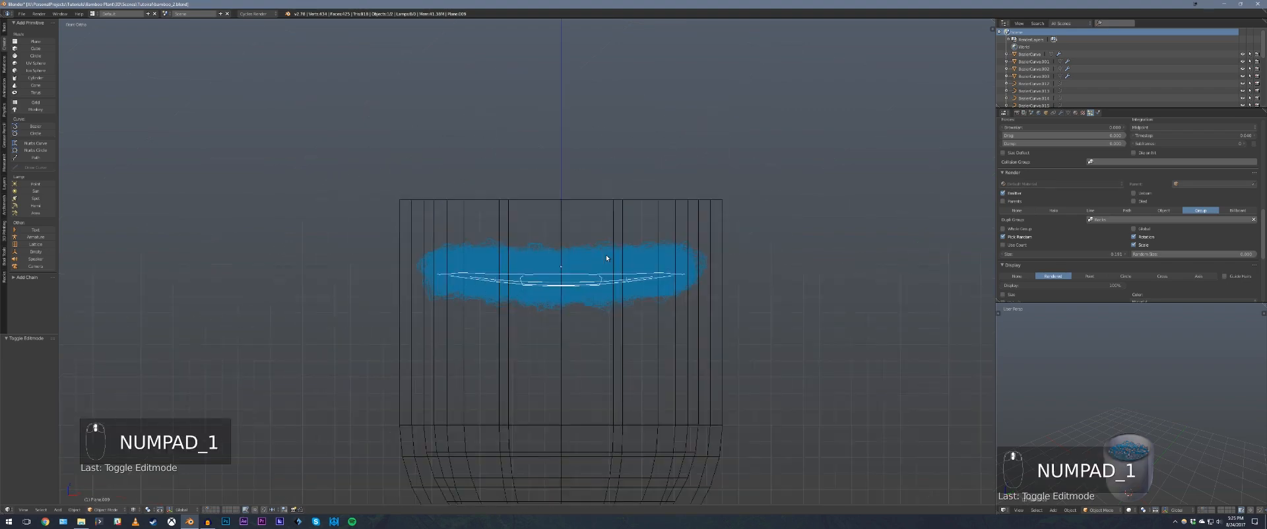
{"action": "key", "text": "Tab"}
{"action": "key", "text": "Tab"}
{"action": "key", "text": "z"}
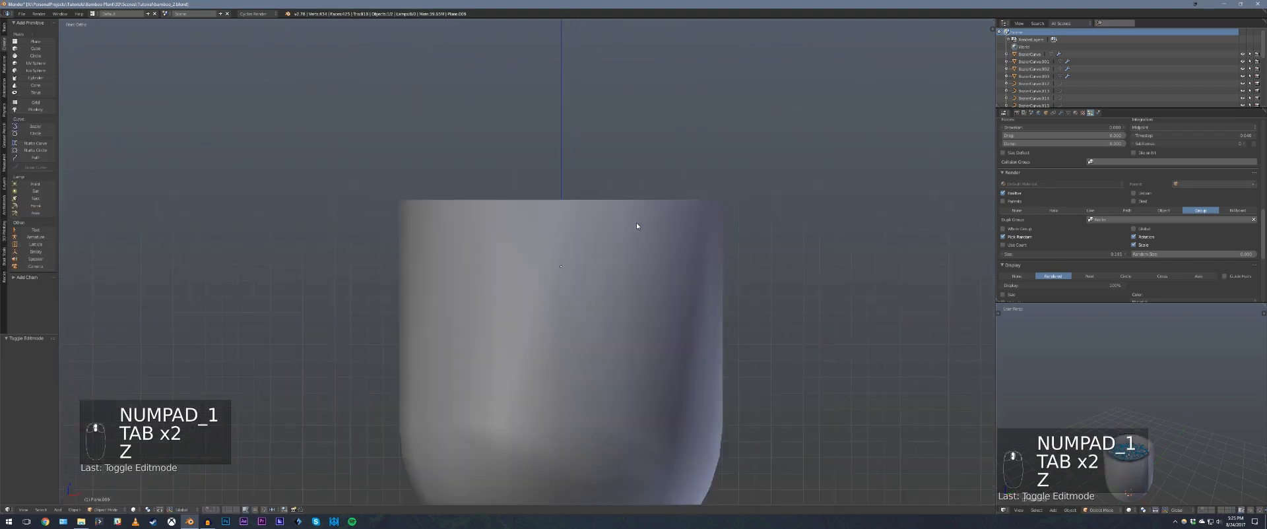
- Examine the deselected pebbles and the pot's outside for stones poking through the wall
{"action": "mouse_move", "coordinate": [636, 223]}
{"action": "middle_mouse_down"}
{"action": "mouse_move", "coordinate": [606, 286]}
{"action": "mouse_move", "coordinate": [612, 250]}
{"action": "middle_mouse_up"}
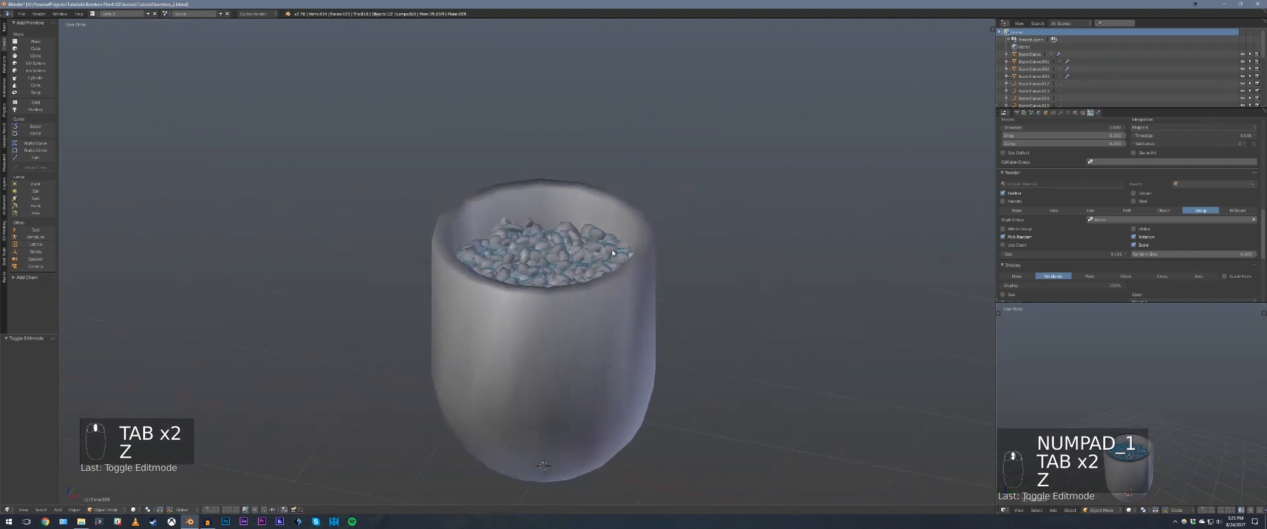
{"action": "scroll", "coordinate": [627, 255], "scroll_direction": "up", "scroll_amount": 5}
{"action": "key", "text": "a"}
{"action": "scroll", "coordinate": [644, 257], "scroll_direction": "down", "scroll_amount": 2}
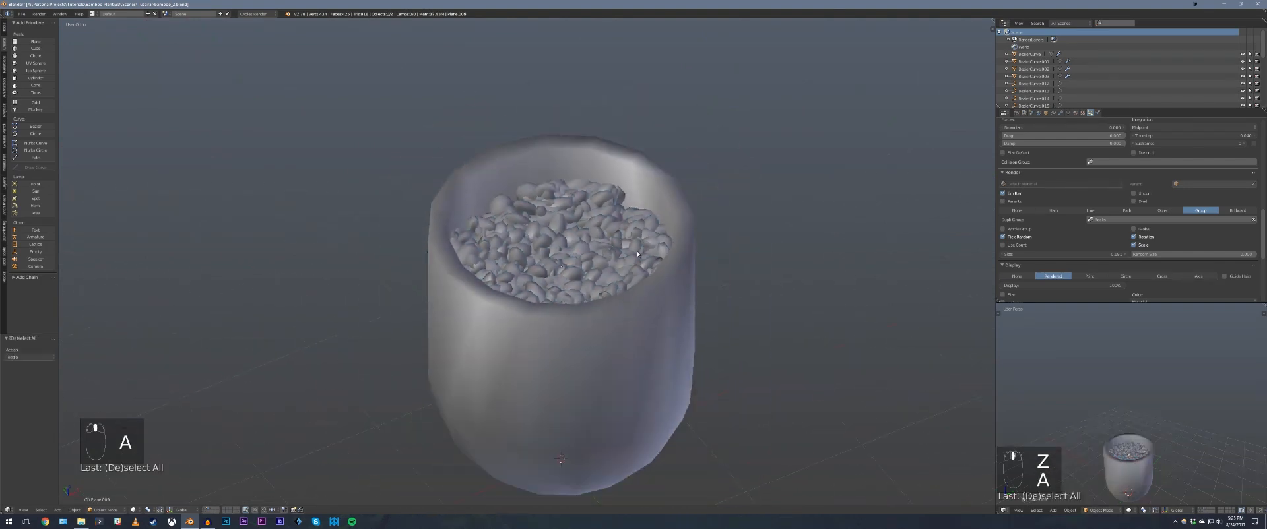
{"action": "scroll", "coordinate": [637, 252], "scroll_direction": "down", "scroll_amount": 1}
{"action": "mouse_move", "coordinate": [637, 252]}
{"action": "middle_mouse_down"}
{"action": "mouse_move", "coordinate": [675, 229]}
{"action": "mouse_move", "coordinate": [647, 240]}
{"action": "middle_mouse_up"}
{"action": "scroll", "coordinate": [673, 229], "scroll_direction": "up", "scroll_amount": 2}
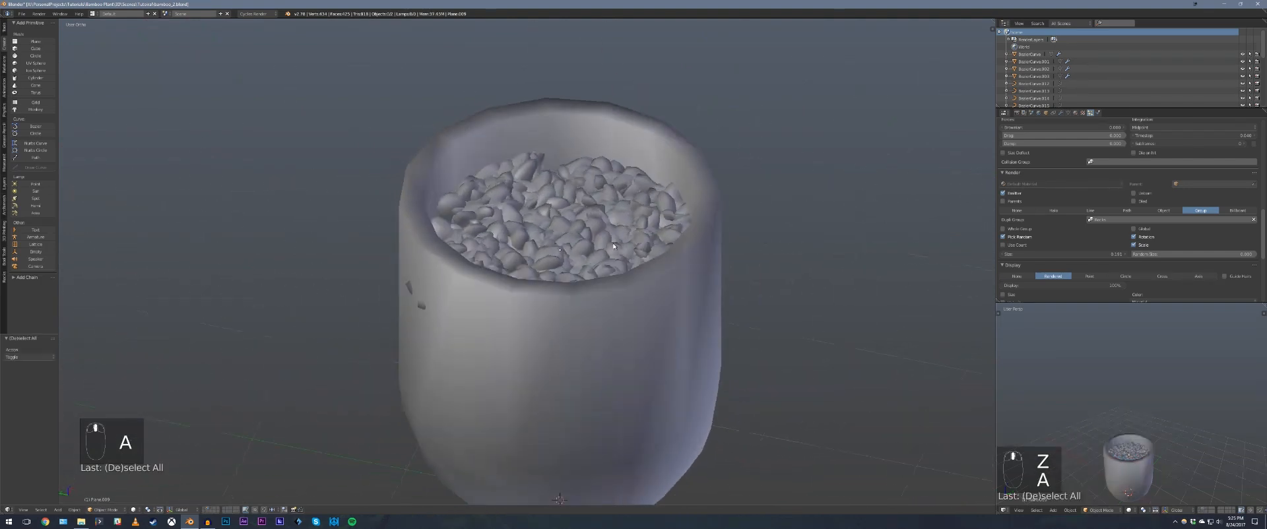
- Scale the plane down a little more to pull the pebbles inside the pot, then check the result with nothing selected
{"action": "left_click", "coordinate": [645, 240]}
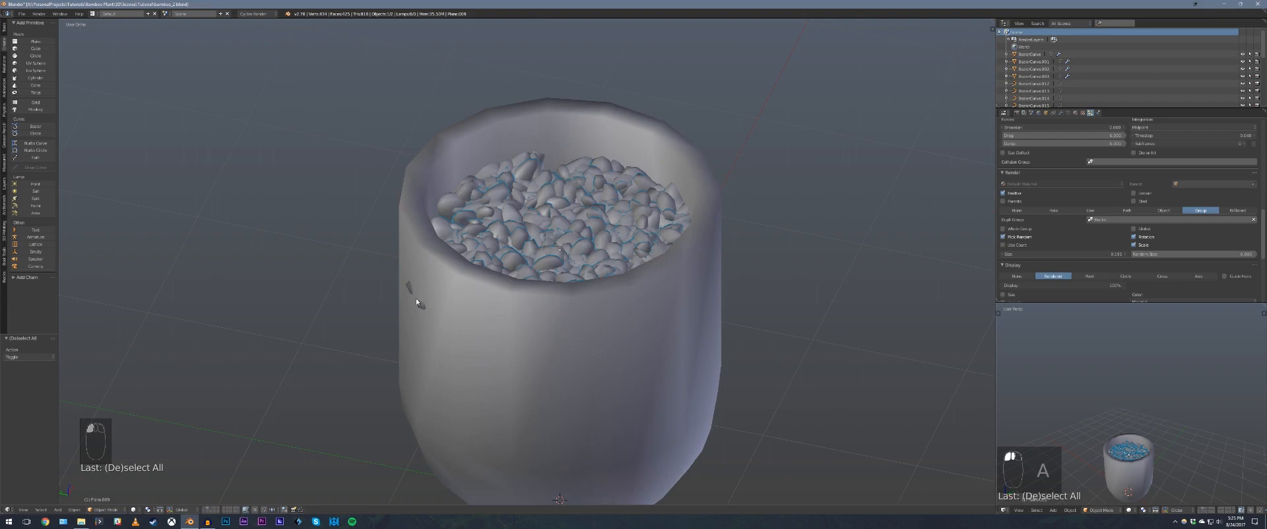
{"action": "key", "text": "z"}
{"action": "key", "text": "s"}
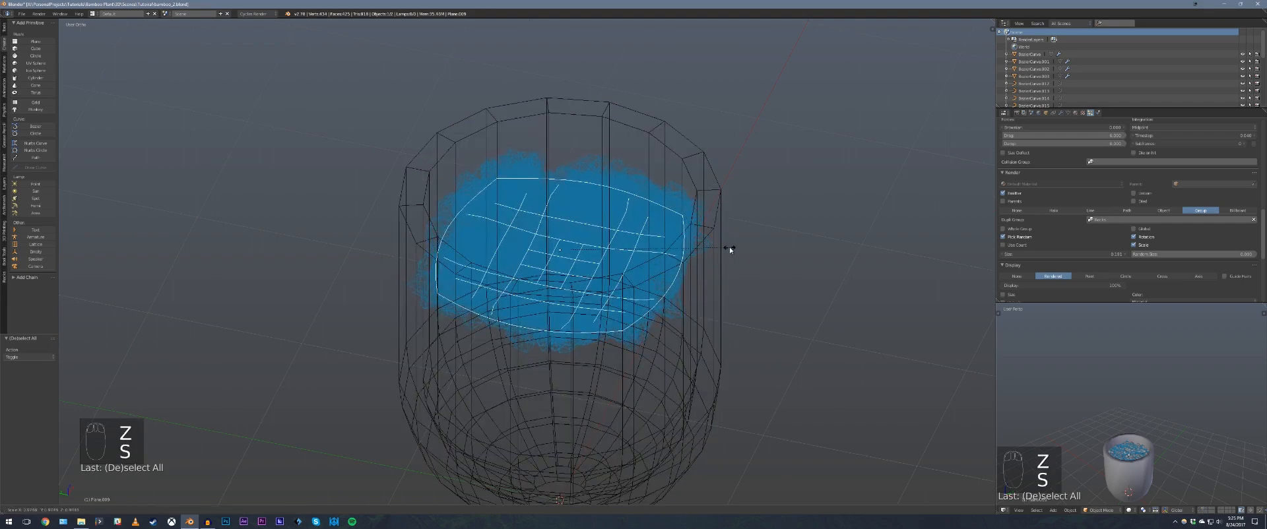
{"action": "left_click", "coordinate": [711, 248]}
{"action": "key", "text": "z"}
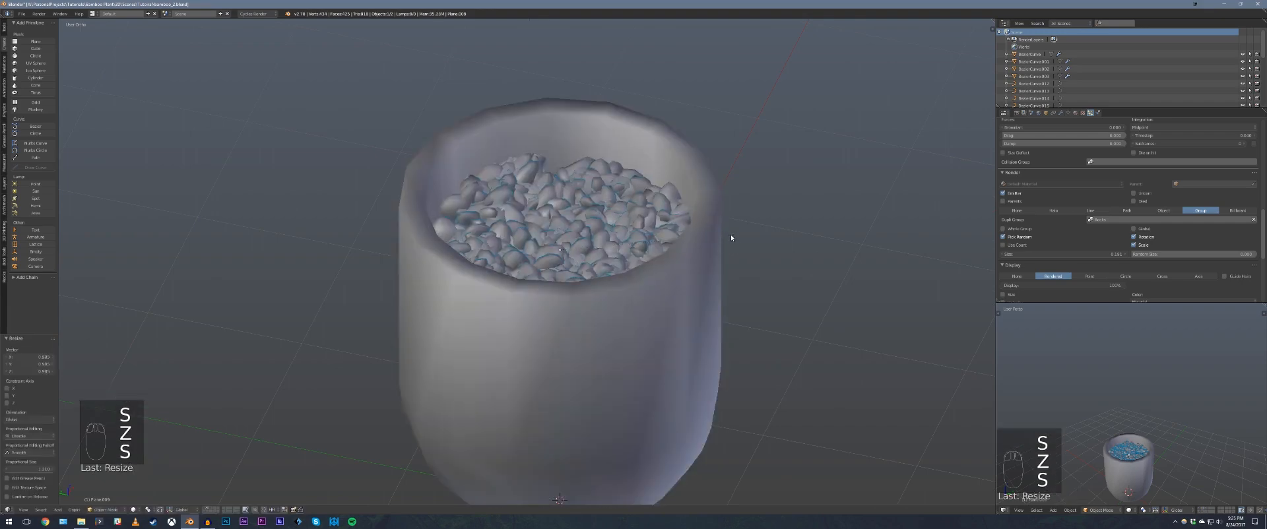
{"action": "key", "text": "a"}
{"action": "middle_click_drag", "start_coordinate": [731, 235], "coordinate": [580, 282]}
{"action": "scroll", "coordinate": [584, 234], "scroll_direction": "down", "scroll_amount": 5}
{"action": "scroll", "coordinate": [585, 234], "scroll_direction": "up", "scroll_amount": 2}
{"action": "scroll", "coordinate": [585, 231], "scroll_direction": "up", "scroll_amount": 1}
{"action": "scroll", "coordinate": [581, 282], "scroll_direction": "down", "scroll_amount": 2}
{"action": "scroll", "coordinate": [579, 282], "scroll_direction": "up", "scroll_amount": 3}
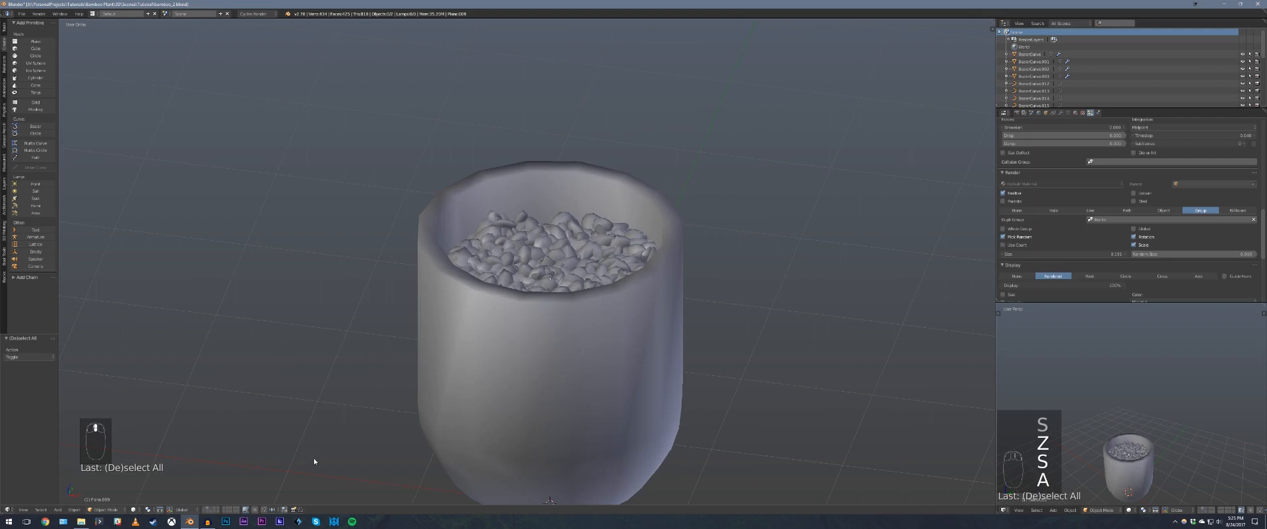
- Show only the layer with the source pebbles and give the first pebble a level 1 subdivision surface
{"action": "left_click", "coordinate": [212, 512]}
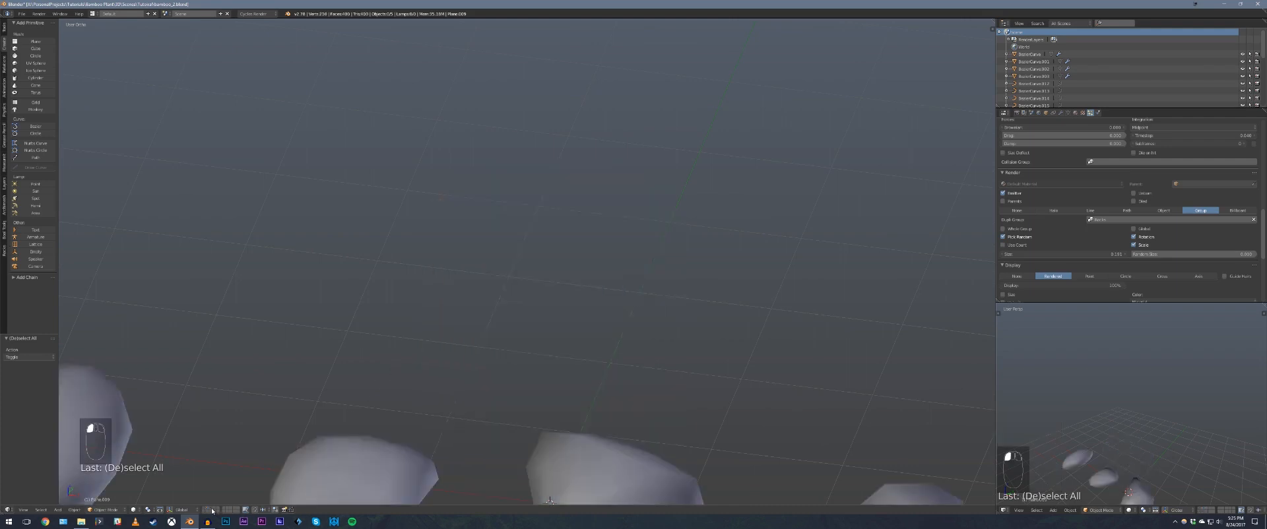
{"action": "scroll", "coordinate": [383, 329], "scroll_direction": "down", "scroll_amount": 5}
{"action": "left_click", "coordinate": [386, 327]}
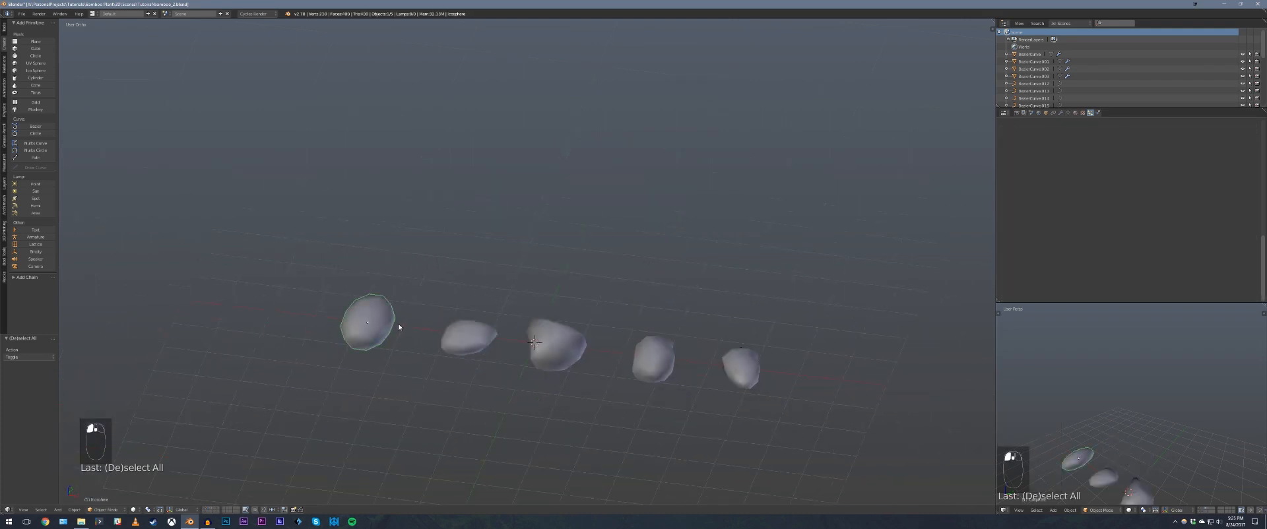
{"action": "key", "text": "ctrl+1"}
{"action": "key", "text": "ctrl+1"}
{"action": "left_click", "coordinate": [536, 338]}
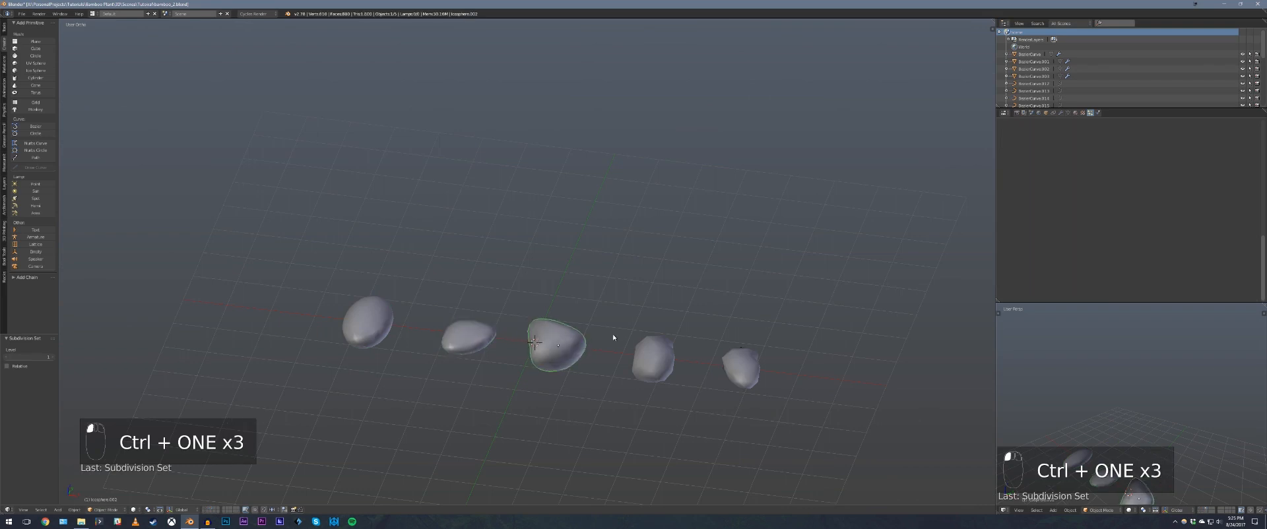
{"action": "key", "text": "ctrl+z"}
{"action": "key", "text": "ctrl+z"}
{"action": "key", "text": "ctrl+z"}
{"action": "key", "text": "ctrl+z"}
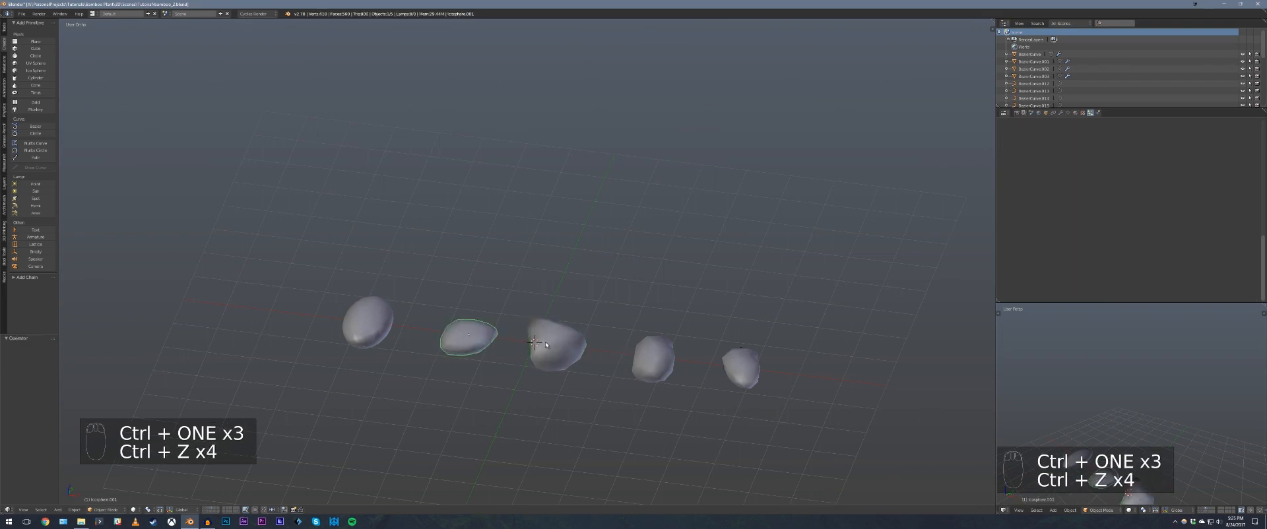
- Link the first pebble's subdivision modifier to the other four source pebbles, leaving nothing selected
{"action": "left_click", "coordinate": [729, 360]}
{"action": "left_click", "coordinate": [661, 357], "text": "shift"}
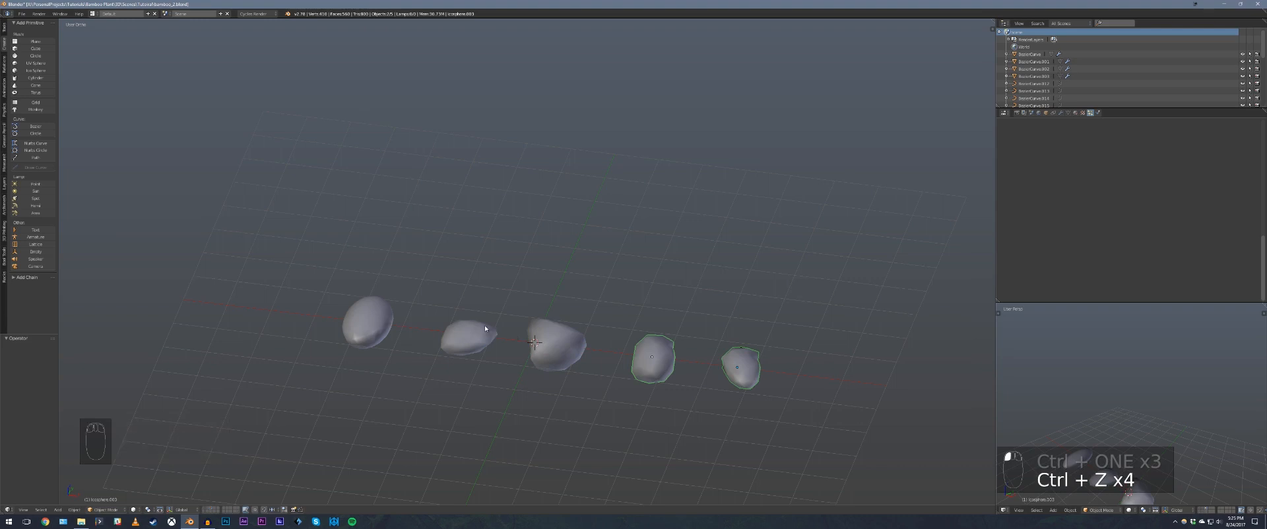
{"action": "left_click", "coordinate": [565, 347], "text": "shift"}
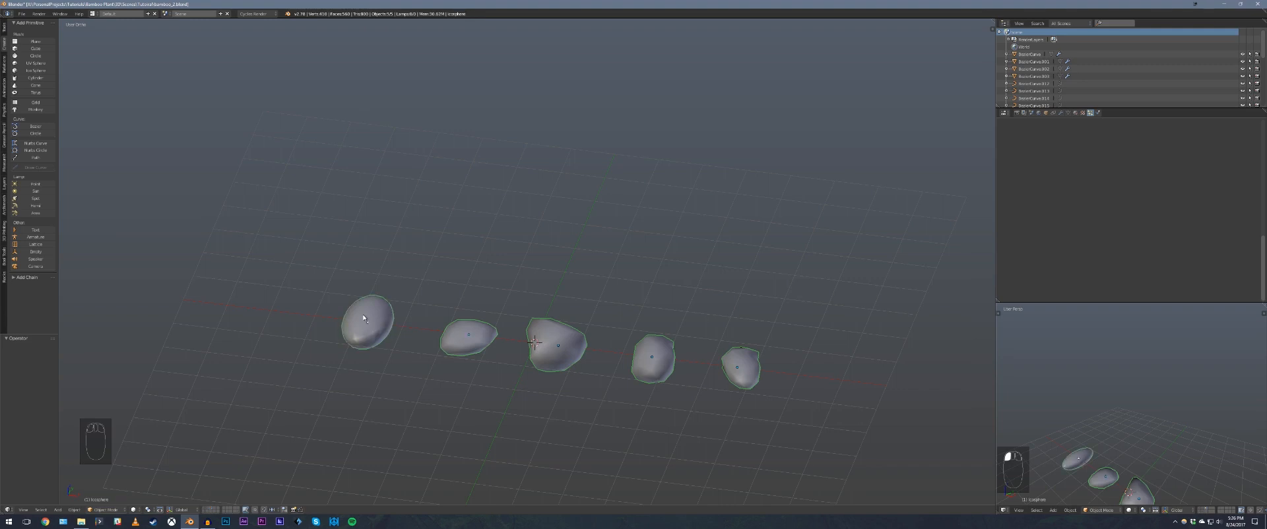
{"action": "key", "text": "ctrl+l"}
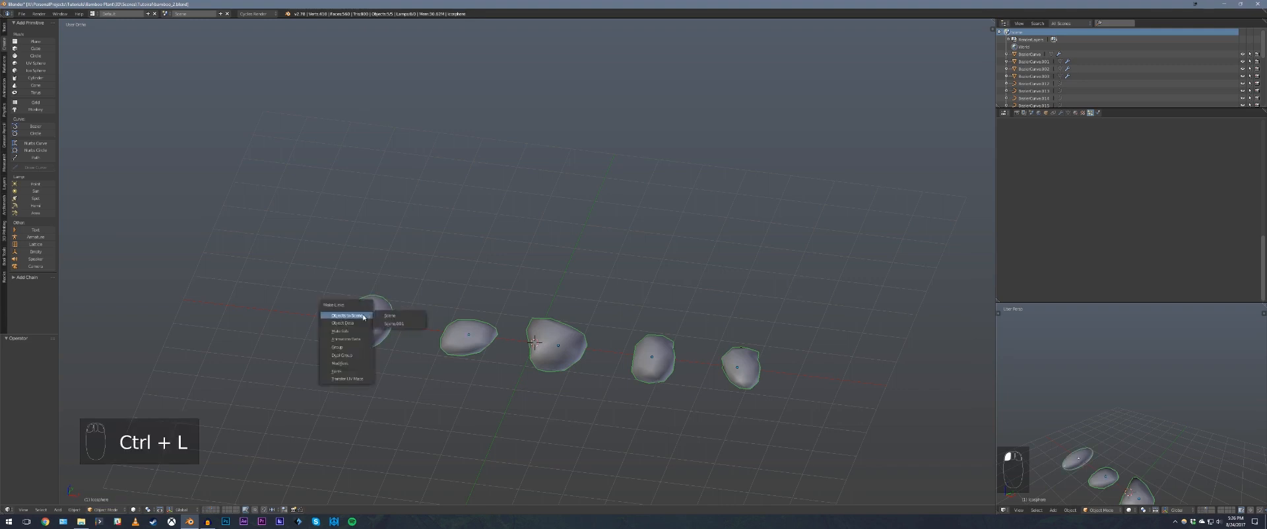
{"action": "left_click", "coordinate": [352, 363]}
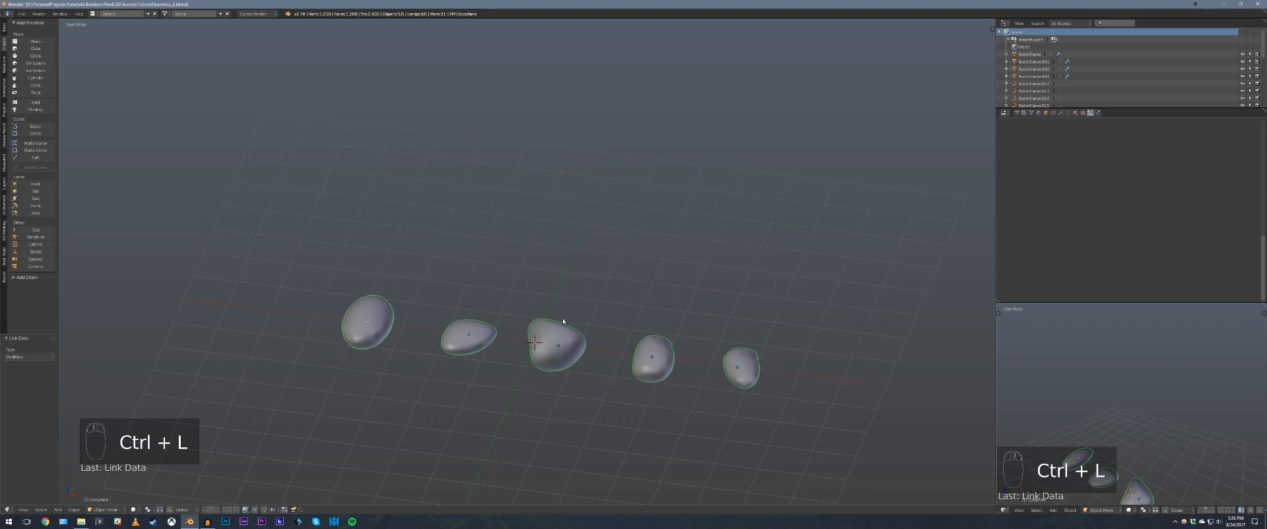
{"action": "key", "text": "a"}
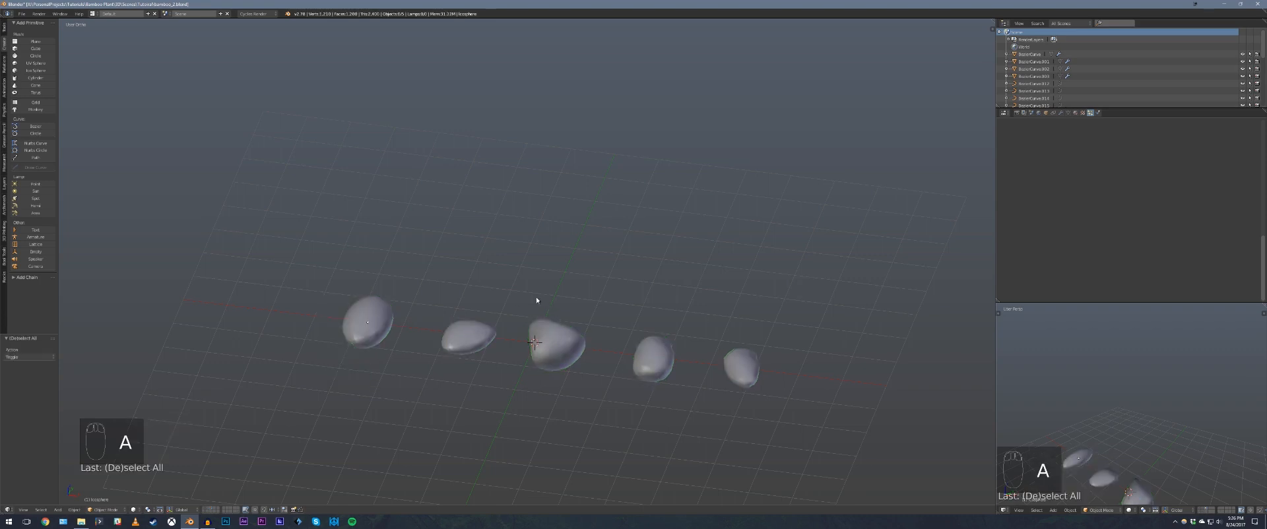
- Show only the pot's layer and examine the smoothed pebbles inside the pot up close
{"action": "left_click", "coordinate": [208, 511]}
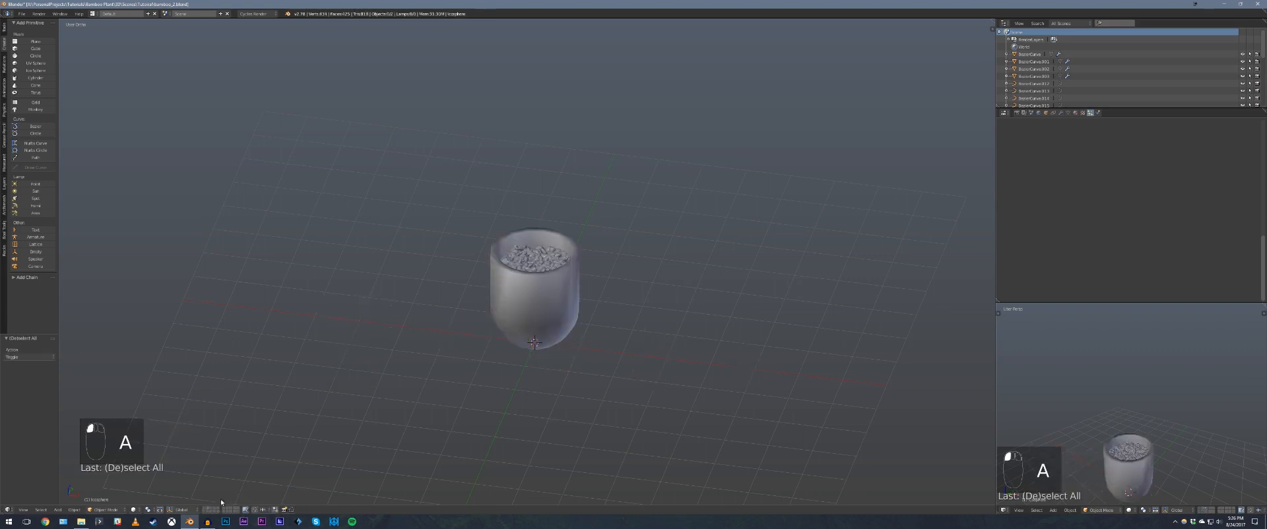
{"action": "scroll", "coordinate": [577, 264], "scroll_direction": "up", "scroll_amount": 8}
{"action": "middle_click_drag", "start_coordinate": [577, 303], "coordinate": [643, 264]}
{"action": "scroll", "coordinate": [579, 255], "scroll_direction": "down", "scroll_amount": 5}
{"action": "scroll", "coordinate": [585, 260], "scroll_direction": "up", "scroll_amount": 4}
{"action": "scroll", "coordinate": [585, 259], "scroll_direction": "down", "scroll_amount": 3}
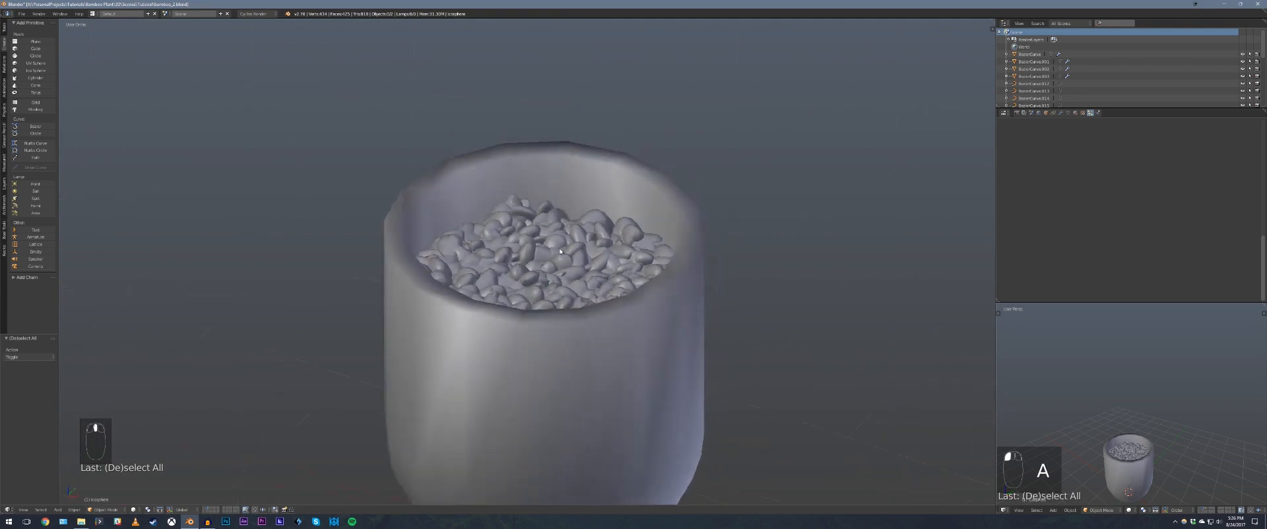
- Give the pot a level 1 subdivision surface
{"action": "right_click", "coordinate": [505, 319]}
{"action": "middle_click_drag", "start_coordinate": [554, 305], "coordinate": [549, 299]}
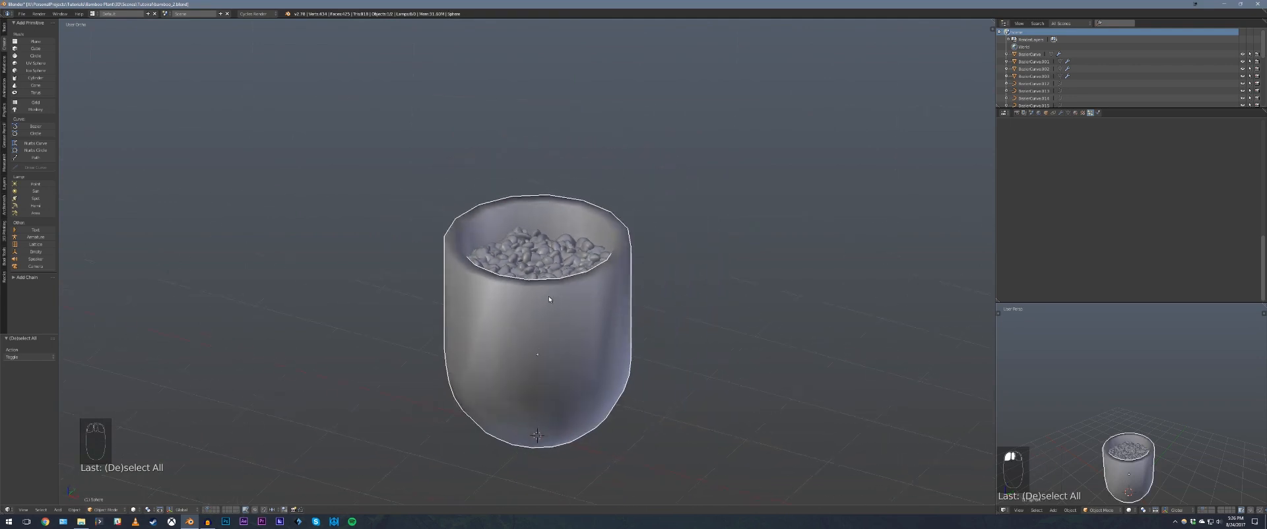
{"action": "key", "text": "ctrl+1"}
- Add an edge loop around the pot's outer wall and slide it up close to the rim
{"action": "key", "text": "Tab"}
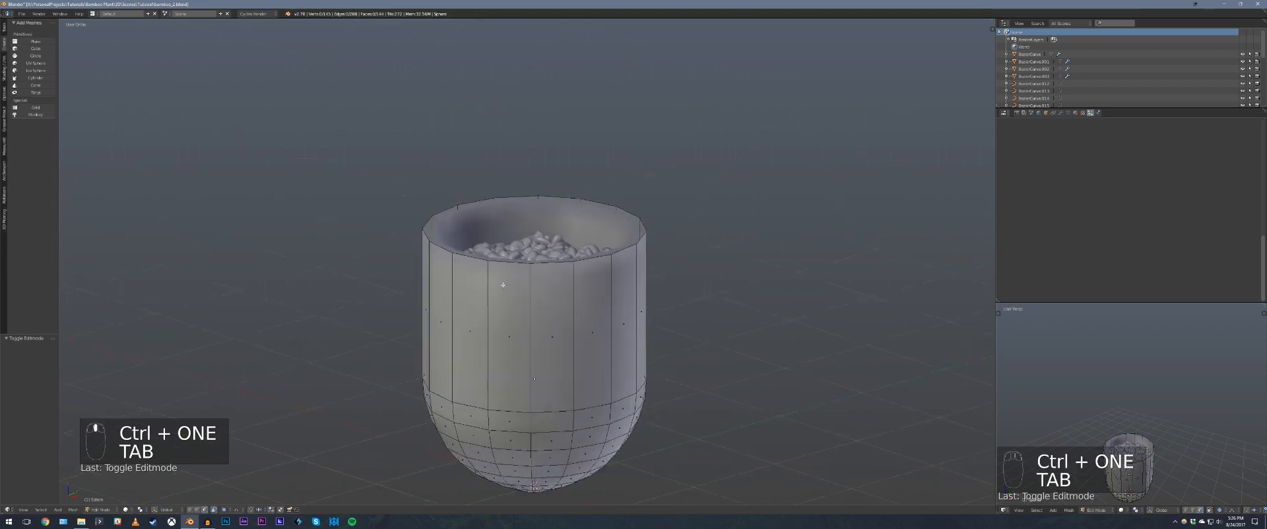
{"action": "scroll", "coordinate": [503, 285], "scroll_direction": "up", "scroll_amount": 2}
{"action": "key", "text": "z"}
{"action": "key", "text": "z"}
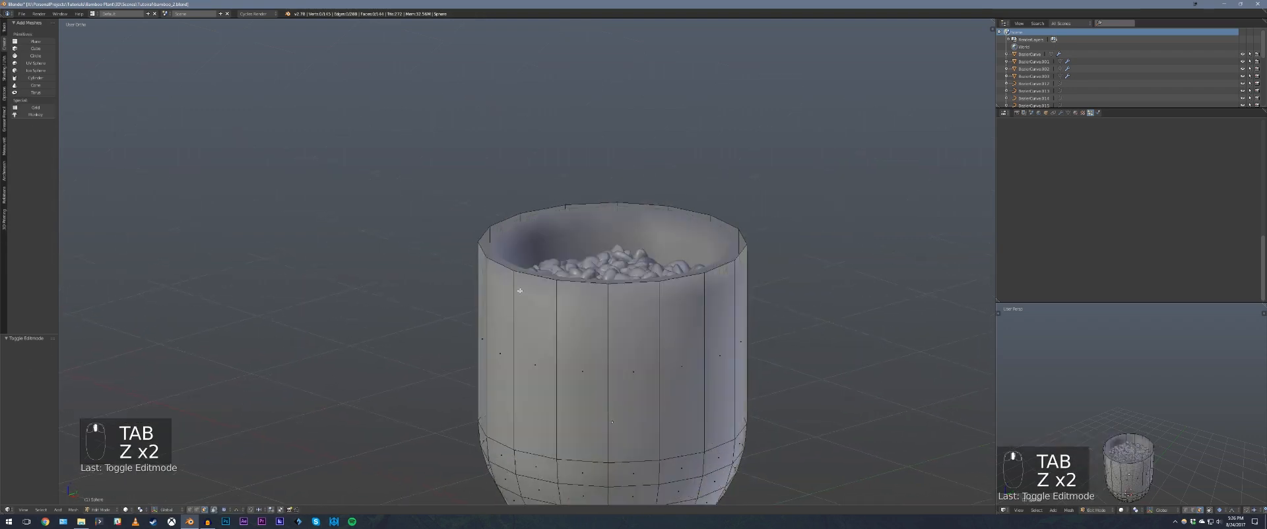
{"action": "key", "text": "ctrl+r"}
{"action": "left_click", "coordinate": [513, 337]}
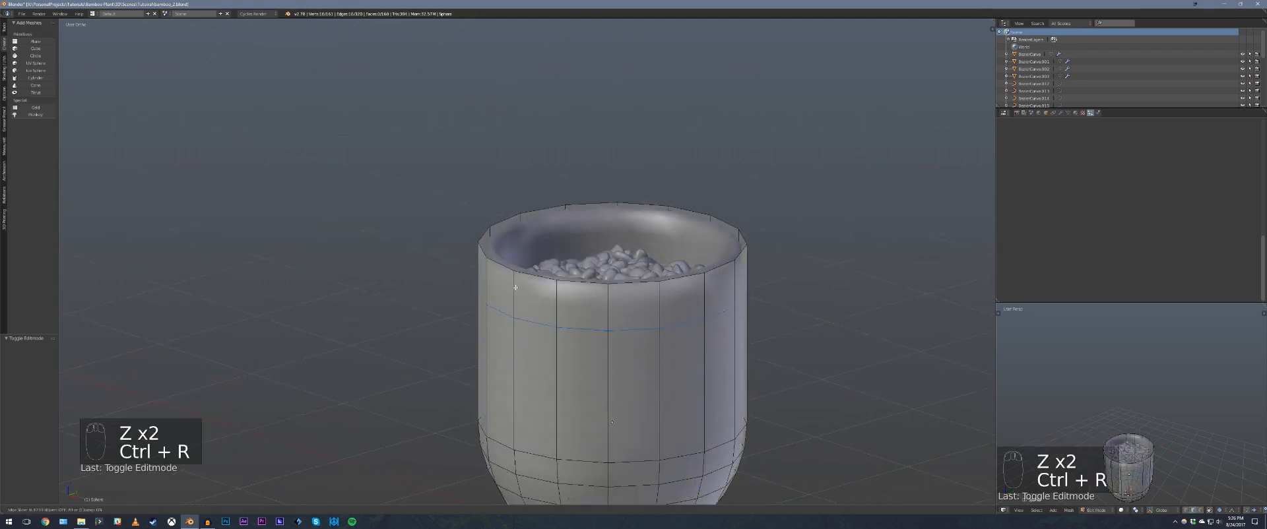
{"action": "left_click", "coordinate": [521, 251]}
- Return the pot to Object Mode with nothing selected and check its smoothed shape and rim
{"action": "key", "text": "a"}
{"action": "scroll", "coordinate": [612, 276], "scroll_direction": "down", "scroll_amount": 3}
{"action": "middle_click_drag", "start_coordinate": [611, 297], "coordinate": [603, 252], "text": "shift"}
{"action": "middle_click_drag", "start_coordinate": [603, 252], "coordinate": [611, 292]}
{"action": "key", "text": "a"}
{"action": "key", "text": "Tab"}
{"action": "key", "text": "a"}
{"action": "scroll", "coordinate": [580, 278], "scroll_direction": "down", "scroll_amount": 2}
{"action": "scroll", "coordinate": [601, 285], "scroll_direction": "up", "scroll_amount": 4}
{"action": "scroll", "coordinate": [611, 288], "scroll_direction": "down", "scroll_amount": 4}
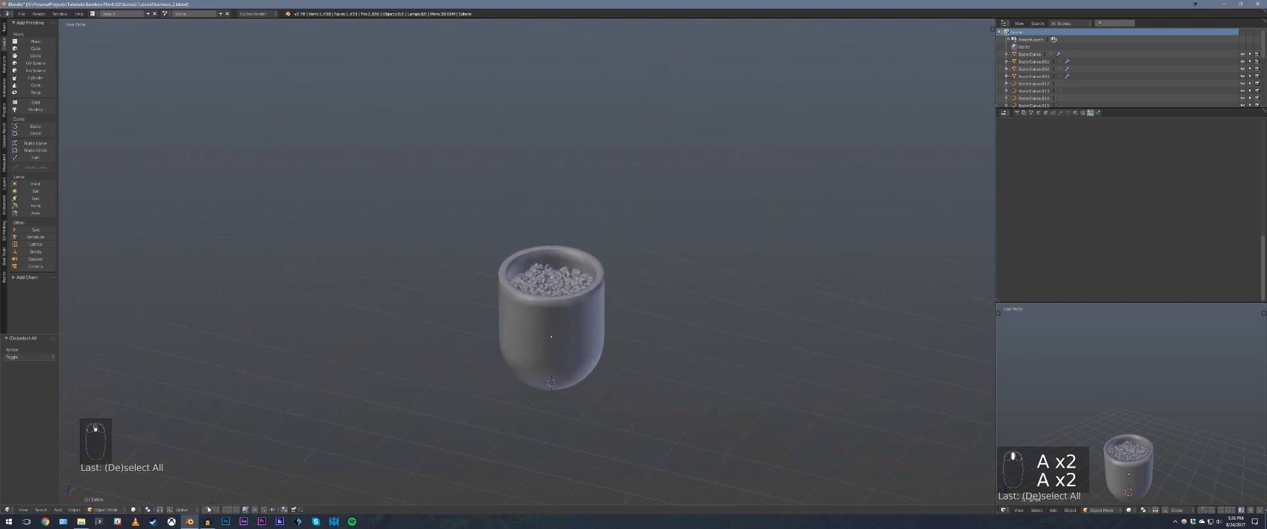
- Show the bamboo's layer as well and lower the pot with its pebble plane along Z until the stalk bases meet the pebbles
{"action": "left_click", "coordinate": [205, 510]}
{"action": "middle_click_drag", "start_coordinate": [621, 300], "coordinate": [559, 317]}
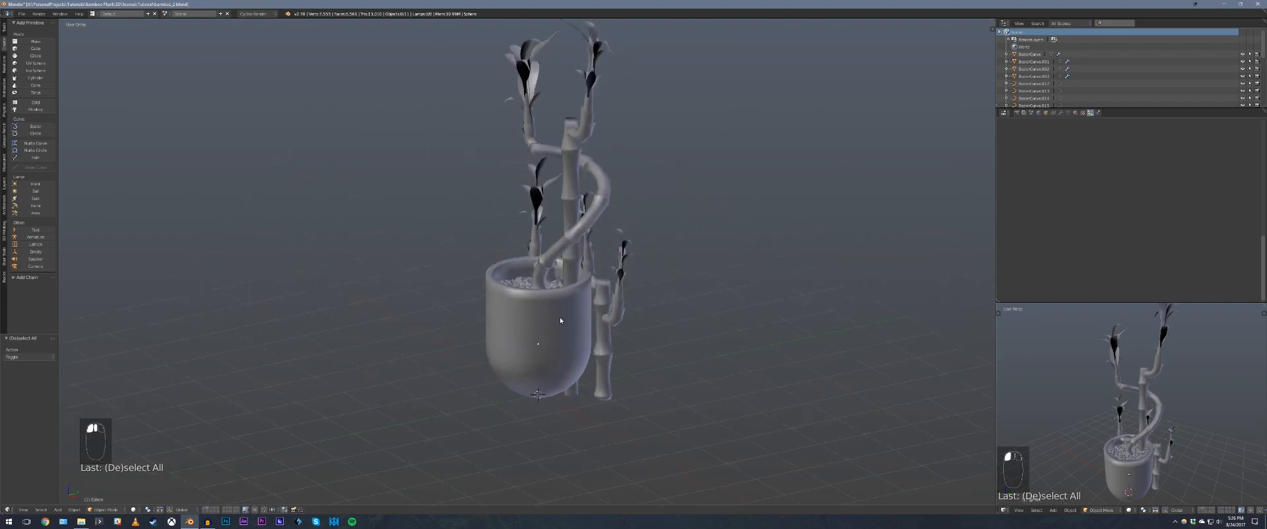
{"action": "right_click", "coordinate": [540, 318]}
{"action": "key", "text": "z"}
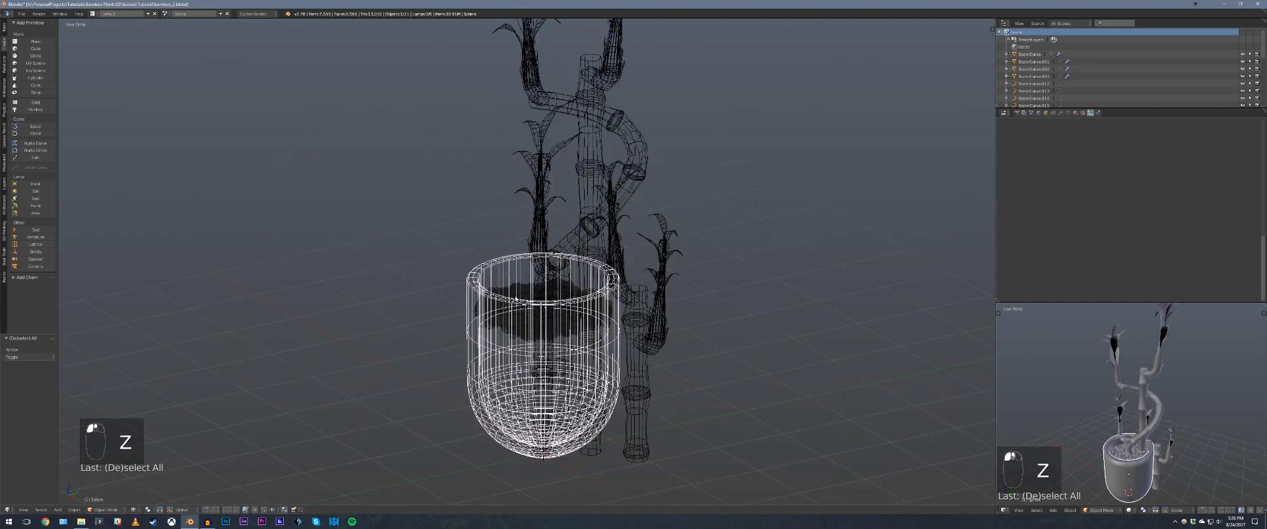
{"action": "right_click", "coordinate": [518, 296], "text": "shift"}
{"action": "middle_click_drag", "start_coordinate": [518, 296], "coordinate": [562, 336]}
{"action": "key", "text": "KP_1"}
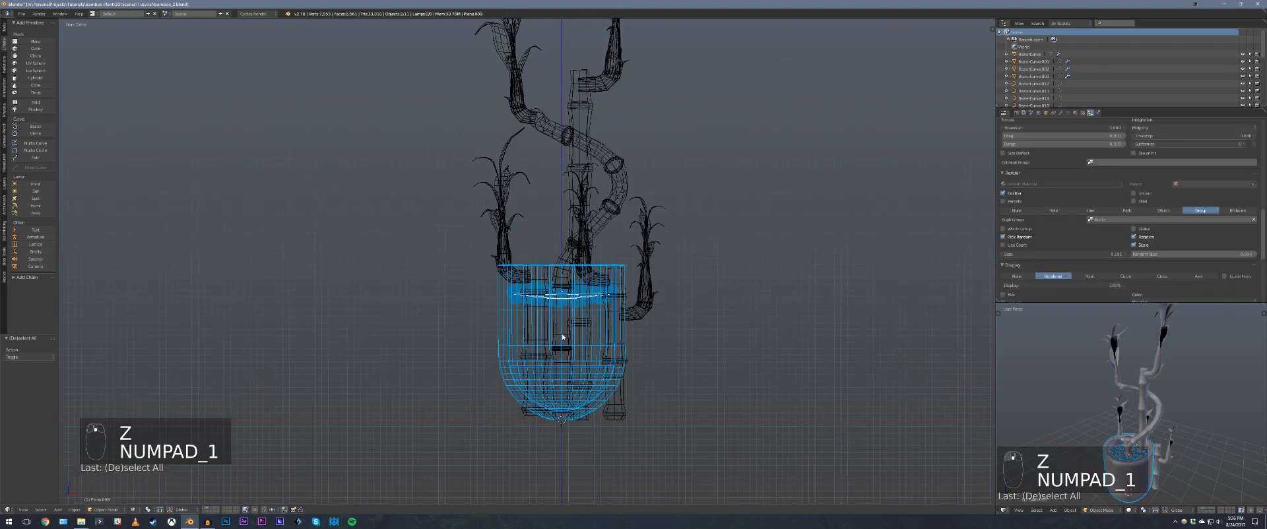
{"action": "key", "text": "g"}
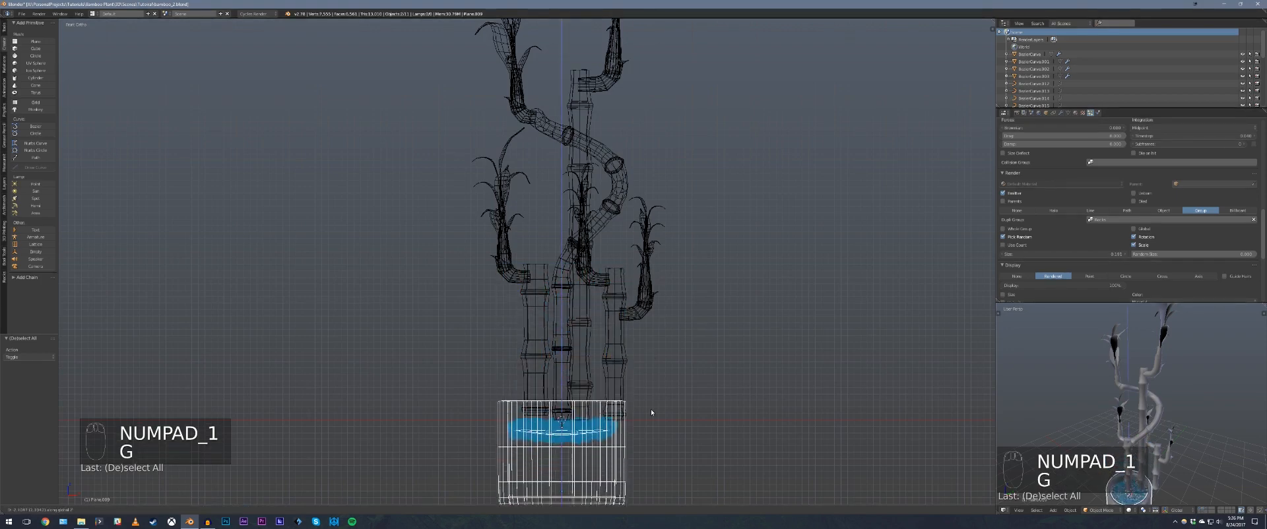
{"action": "left_click", "coordinate": [664, 379]}
{"action": "middle_click_drag", "start_coordinate": [664, 379], "coordinate": [646, 283], "text": "shift"}
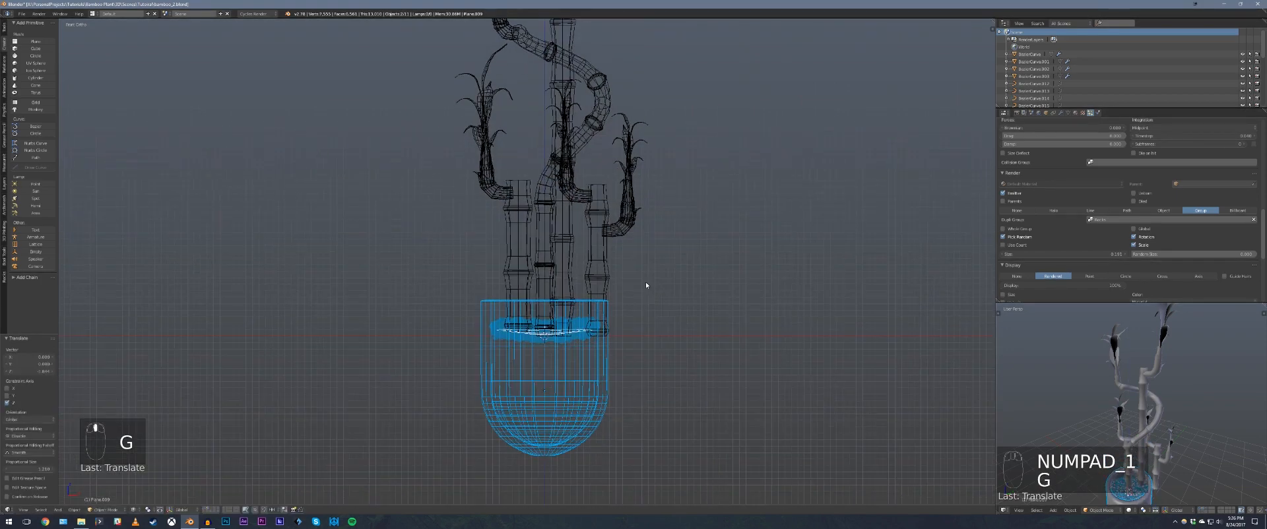
- Select all bamboo stalks and leafy shoots and shift them slightly along X to centre them over the pot
{"action": "left_click", "coordinate": [599, 269]}
{"action": "left_click", "coordinate": [563, 261], "text": "shift"}
{"action": "left_click", "coordinate": [545, 257], "text": "shift"}
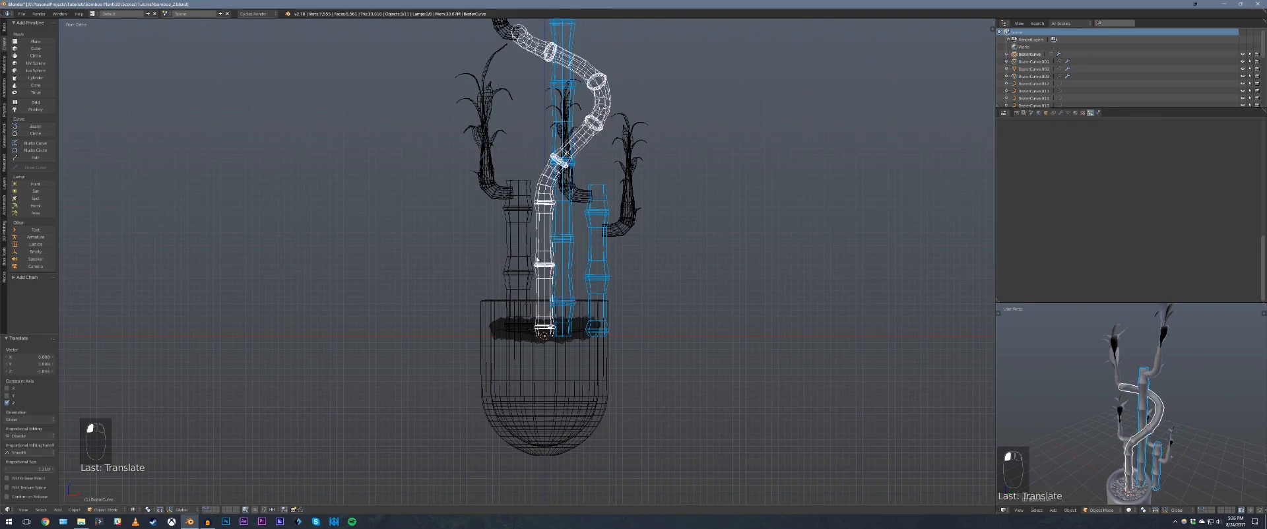
{"action": "left_click", "coordinate": [520, 252], "text": "shift"}
{"action": "left_click", "coordinate": [631, 212], "text": "shift"}
{"action": "left_click", "coordinate": [566, 159], "text": "shift"}
{"action": "left_click", "coordinate": [489, 171], "text": "shift"}
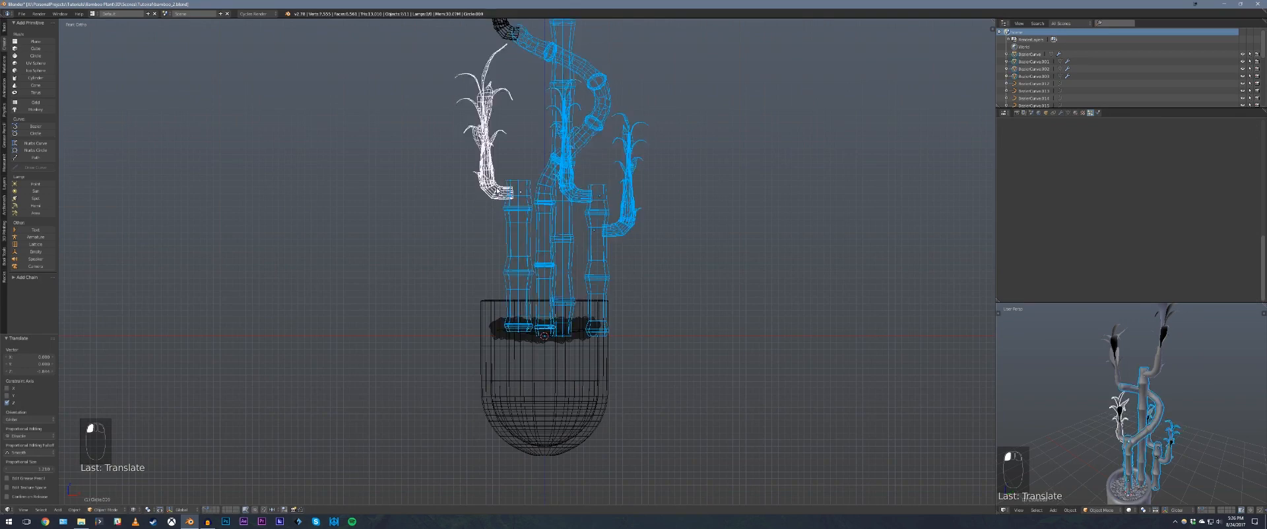
{"action": "scroll", "coordinate": [603, 148], "scroll_direction": "down", "scroll_amount": 3}
{"action": "mouse_move", "coordinate": [602, 149]}
{"action": "middle_mouse_down", "text": "shift"}
{"action": "mouse_move", "coordinate": [602, 212]}
{"action": "mouse_move", "coordinate": [620, 152]}
{"action": "middle_mouse_up", "text": "shift"}
{"action": "left_click", "coordinate": [509, 171], "text": "shift"}
{"action": "left_click", "coordinate": [569, 157], "text": "shift"}
{"action": "scroll", "coordinate": [607, 228], "scroll_direction": "up", "scroll_amount": 2}
{"action": "scroll", "coordinate": [620, 149], "scroll_direction": "up", "scroll_amount": 1}
{"action": "key", "text": "g"}
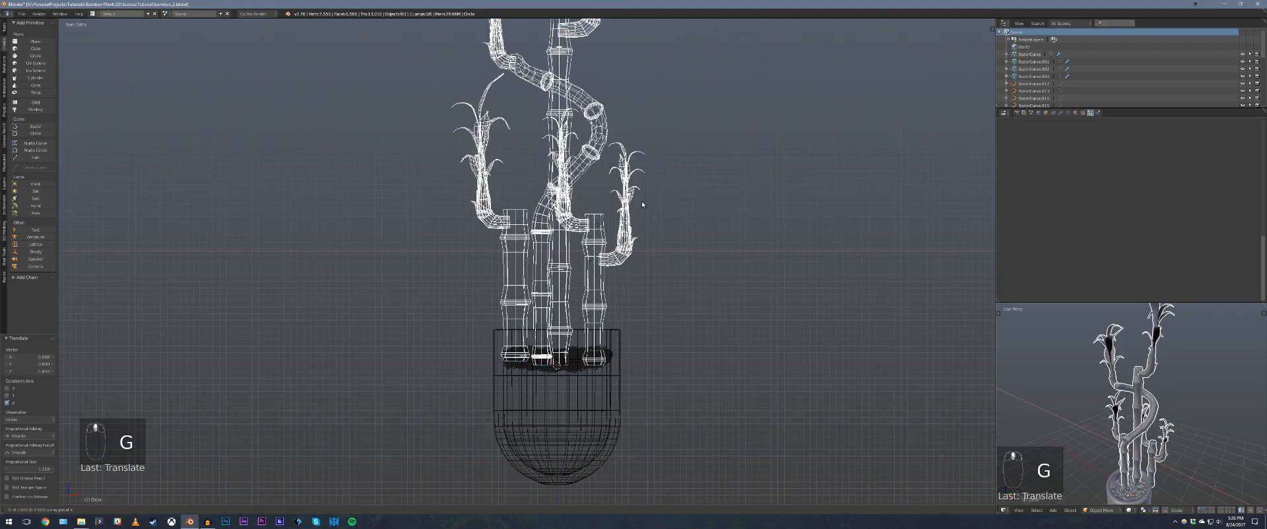
{"action": "left_click", "coordinate": [648, 204]}
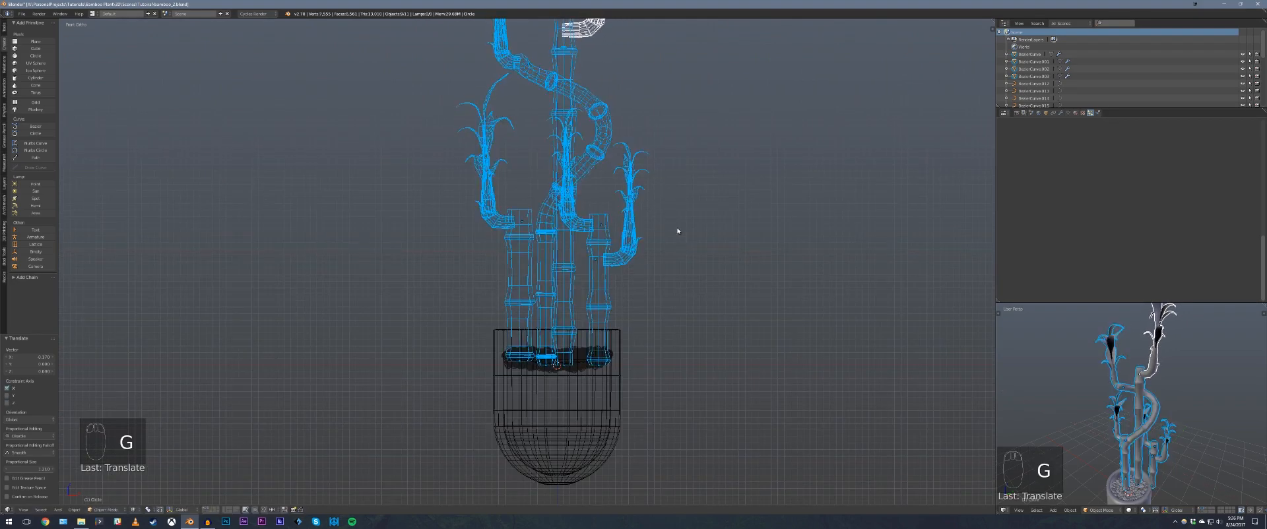
- Move the selected bamboo along Y until all the stalks stand inside the pot
{"action": "key", "text": "z"}
{"action": "mouse_move", "coordinate": [677, 231]}
{"action": "middle_mouse_down"}
{"action": "mouse_move", "coordinate": [619, 283]}
{"action": "mouse_move", "coordinate": [659, 296]}
{"action": "middle_mouse_up"}
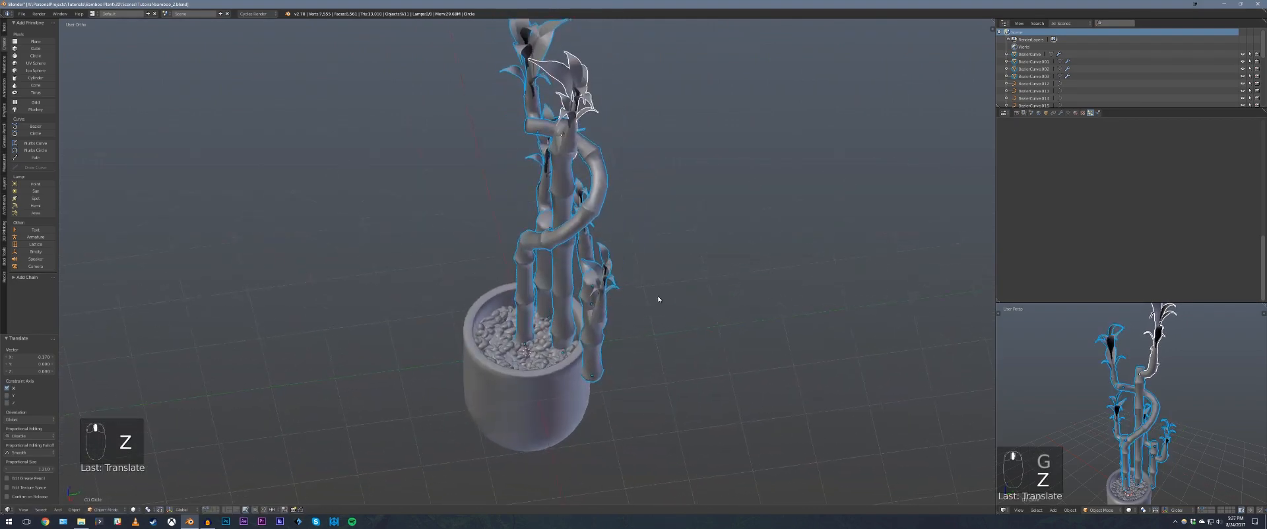
{"action": "key", "text": "g"}
{"action": "key", "text": "y"}
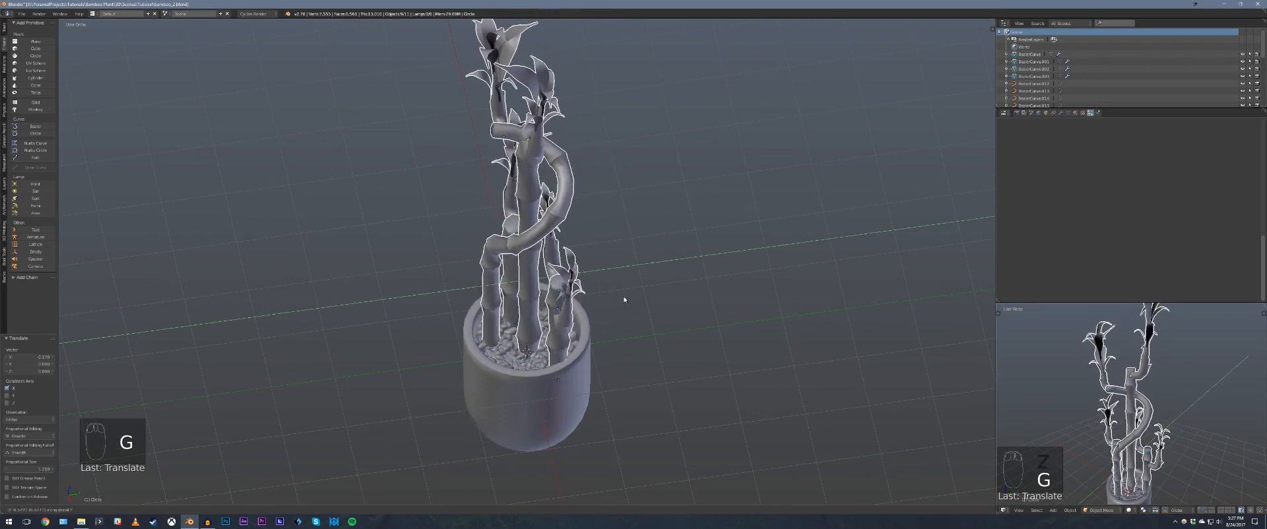
{"action": "left_click", "coordinate": [617, 307]}
{"action": "middle_click_drag", "start_coordinate": [616, 306], "coordinate": [660, 310]}
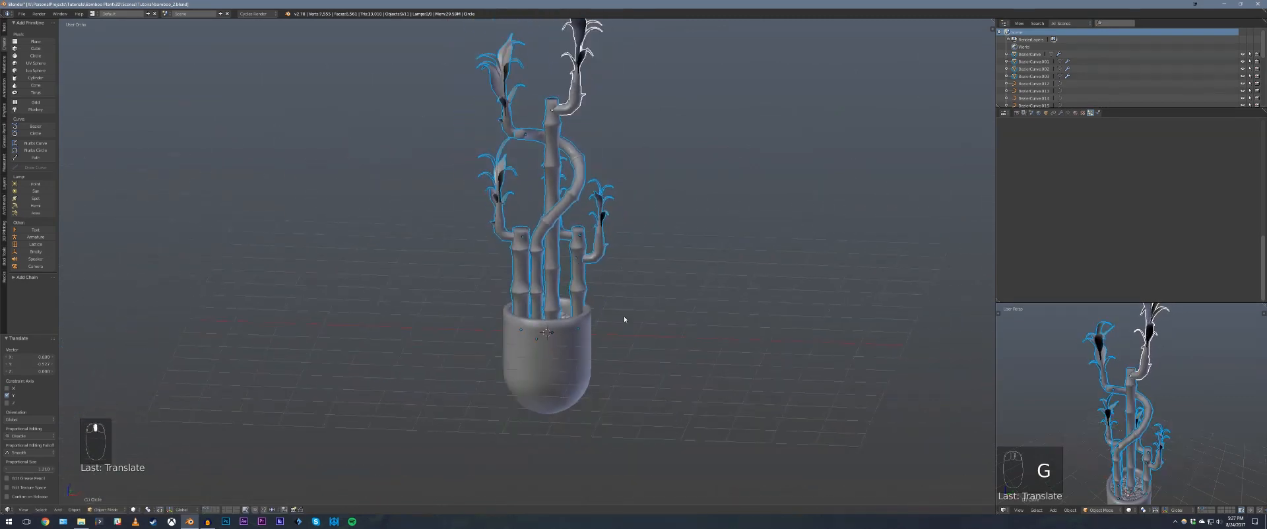
- Try to enlarge the pot slightly without its pebble plane
{"action": "left_click", "coordinate": [586, 354]}
{"action": "scroll", "coordinate": [586, 354], "scroll_direction": "up", "scroll_amount": 2}
{"action": "key", "text": "s"}
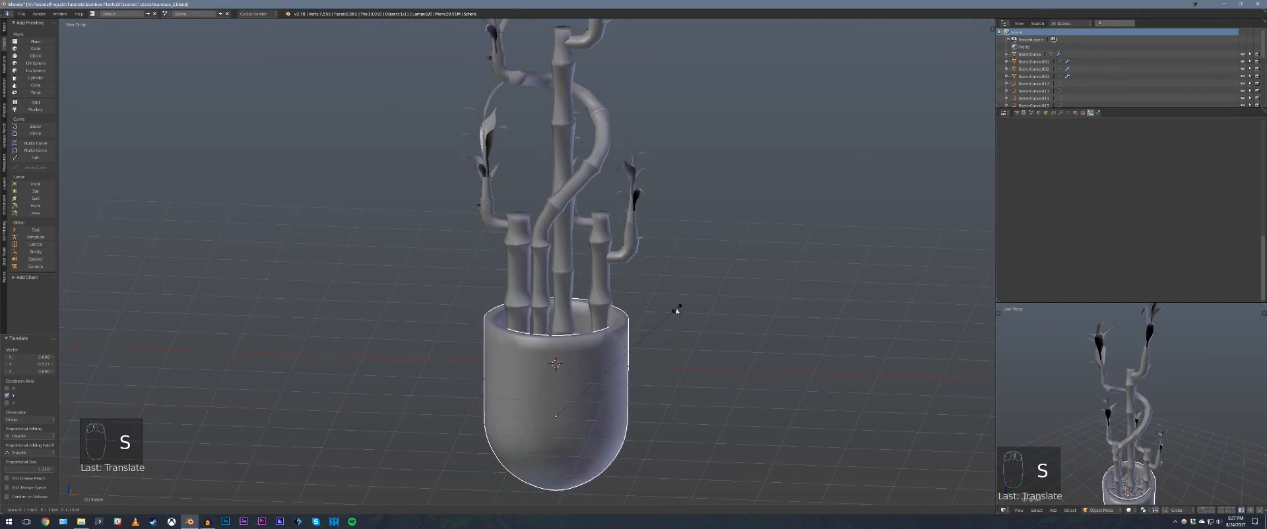
{"action": "left_click", "coordinate": [678, 297]}
{"action": "middle_click_drag", "start_coordinate": [680, 288], "coordinate": [615, 353]}
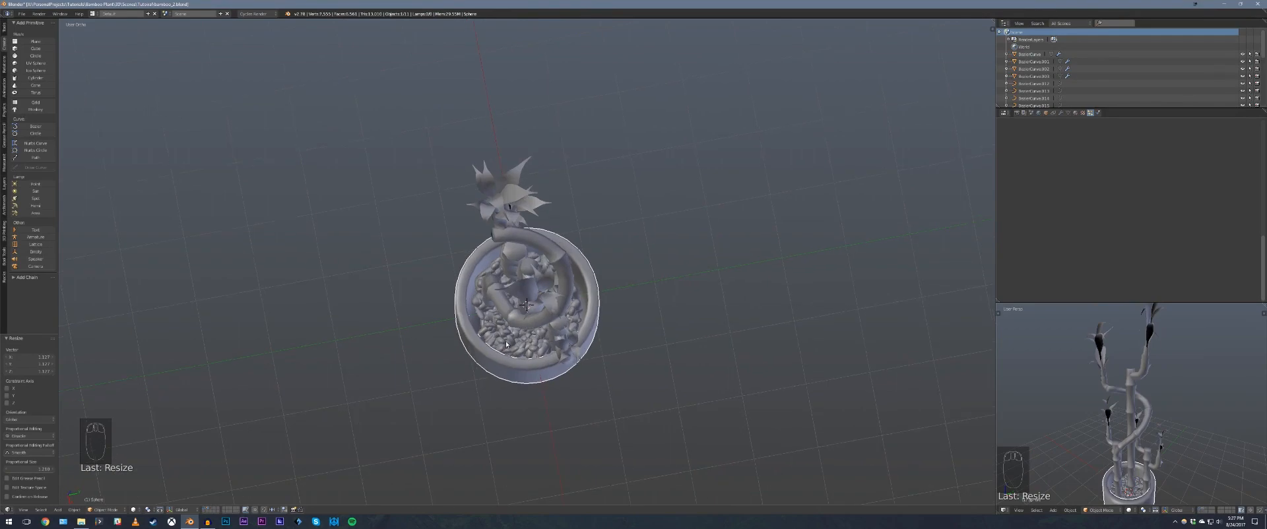
{"action": "key", "text": "ctrl+z"}
- Scale the pot and its pebble plane up together slightly so the stalks fit inside the rim, then deselect everything
{"action": "key", "text": "z"}
{"action": "key", "text": "z"}
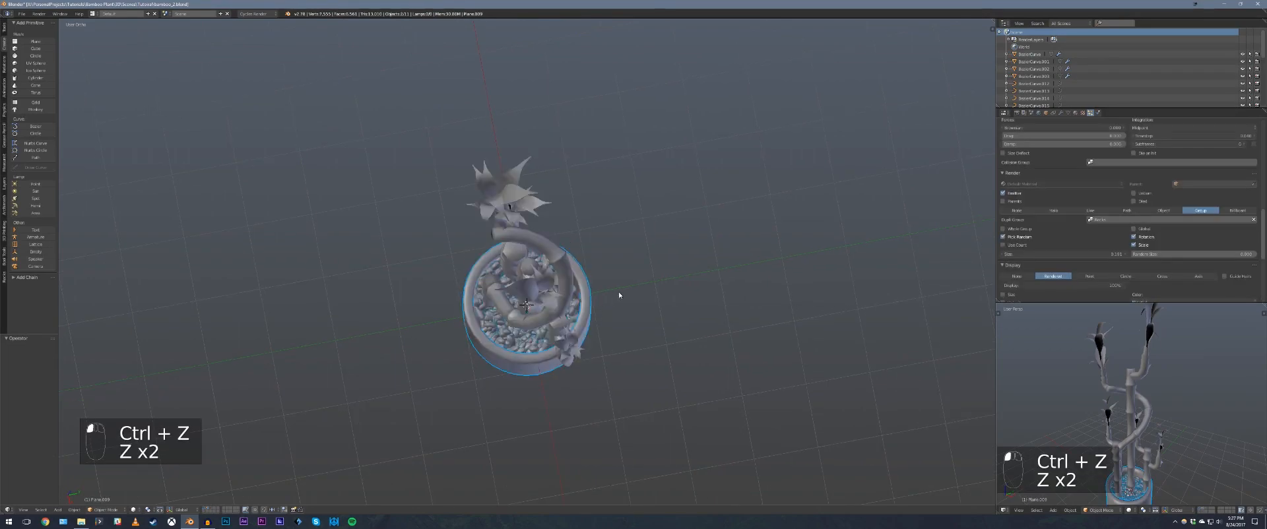
{"action": "key", "text": "s"}
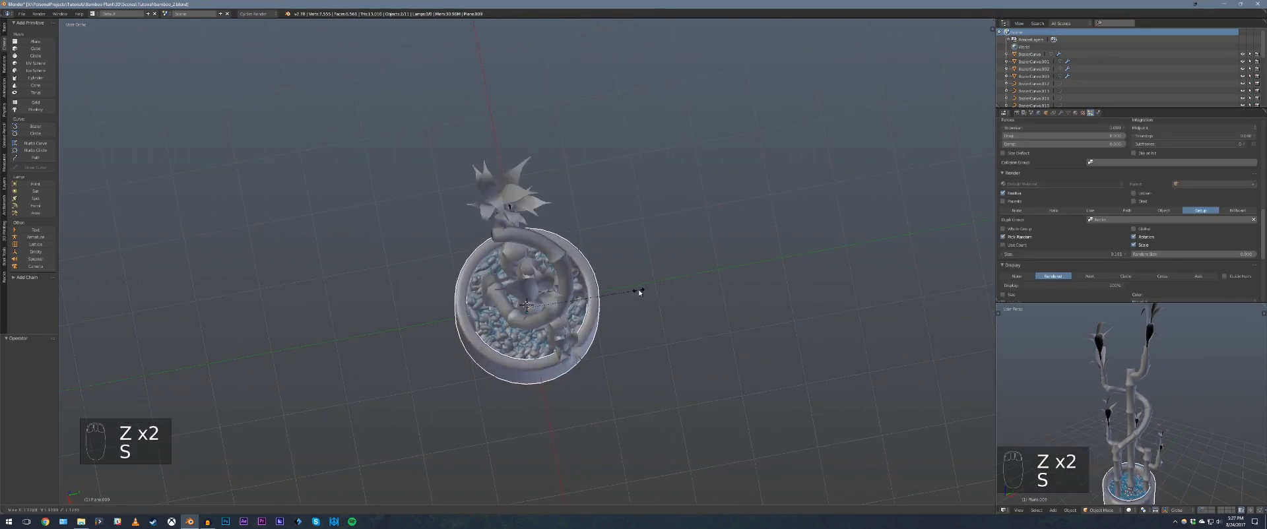
{"action": "left_click", "coordinate": [642, 289]}
{"action": "middle_click_drag", "start_coordinate": [643, 289], "coordinate": [576, 299]}
{"action": "key", "text": "a"}
- Select the pot, pebble plane and all bamboo parts and raise them along Z until the pot's base sits on the grid floor
{"action": "scroll", "coordinate": [653, 238], "scroll_direction": "down", "scroll_amount": 3}
{"action": "key", "text": "KP_1"}
{"action": "key", "text": "z"}
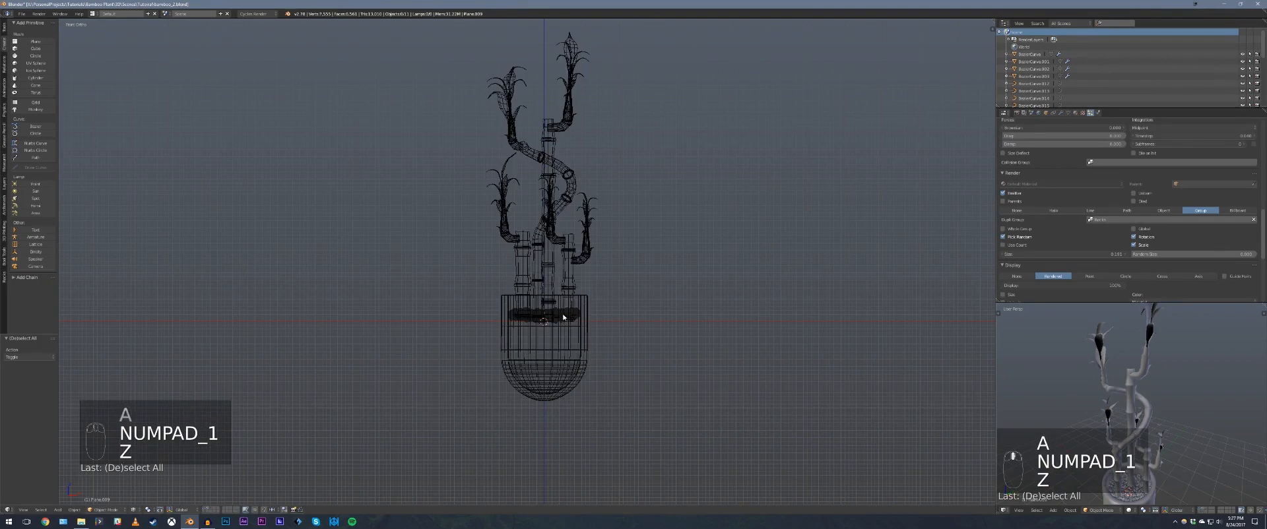
{"action": "scroll", "coordinate": [563, 316], "scroll_direction": "up", "scroll_amount": 2}
{"action": "left_click", "coordinate": [563, 284]}
{"action": "left_click", "coordinate": [541, 282], "text": "shift"}
{"action": "left_click", "coordinate": [521, 277], "text": "shift"}
{"action": "left_click", "coordinate": [494, 191], "text": "shift"}
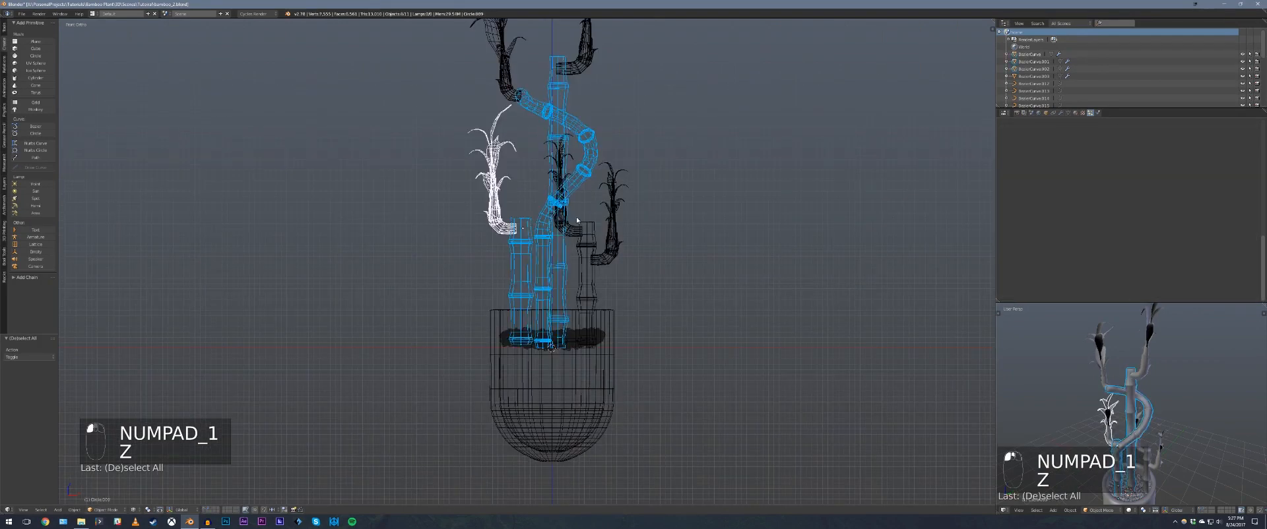
{"action": "left_click", "coordinate": [564, 191], "text": "shift"}
{"action": "left_click", "coordinate": [614, 218], "text": "shift"}
{"action": "left_click", "coordinate": [522, 72], "text": "shift"}
{"action": "left_click", "coordinate": [585, 49], "text": "shift"}
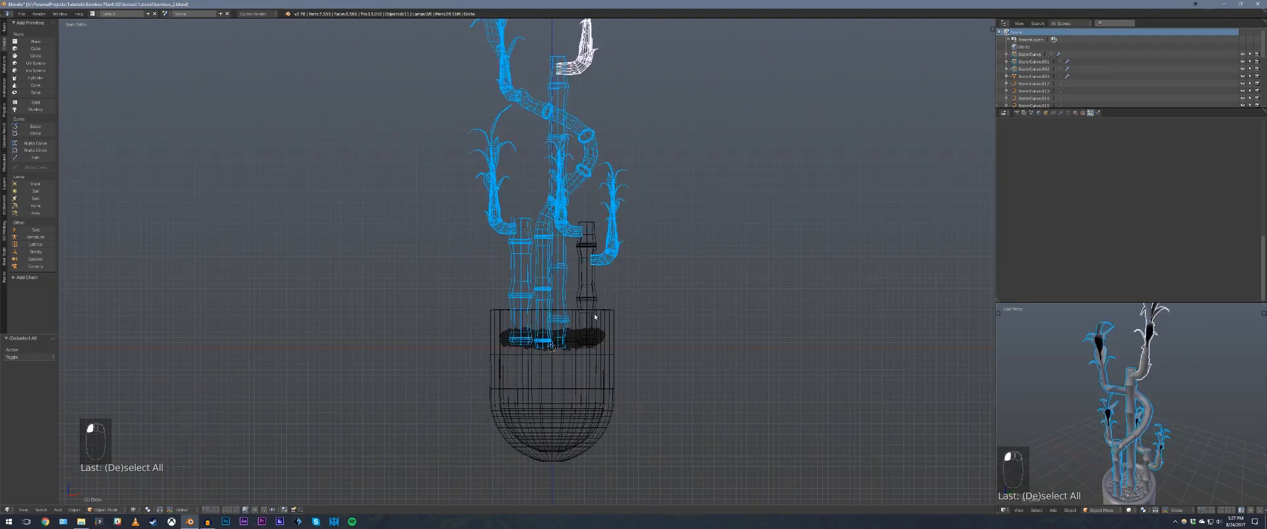
{"action": "left_click", "coordinate": [596, 330], "text": "shift"}
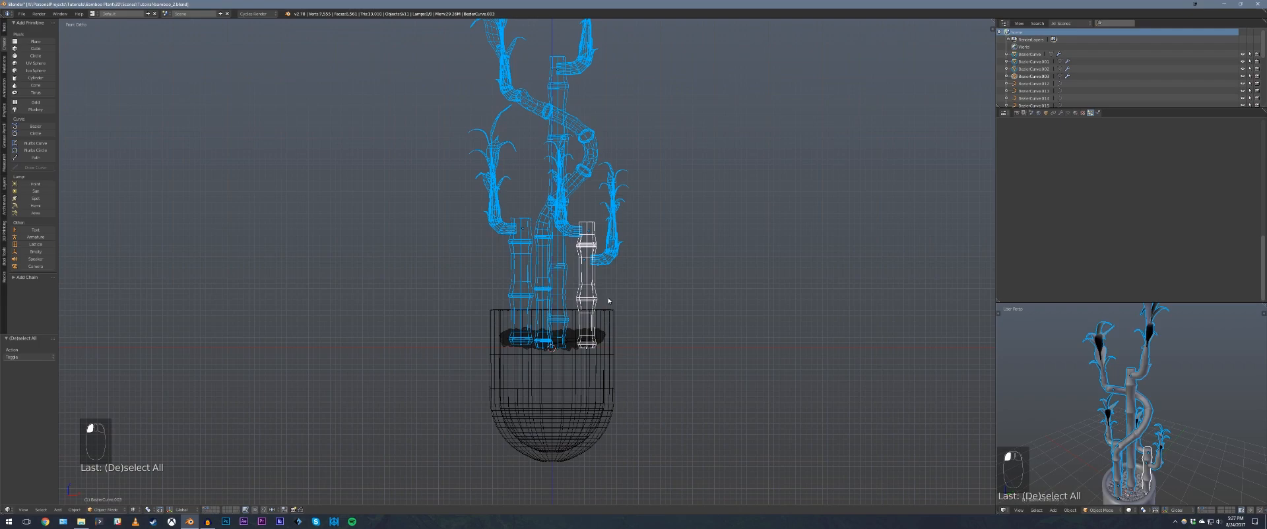
{"action": "left_click", "coordinate": [588, 344], "text": "shift"}
{"action": "left_click", "coordinate": [589, 344], "text": "shift"}
{"action": "key", "text": "g"}
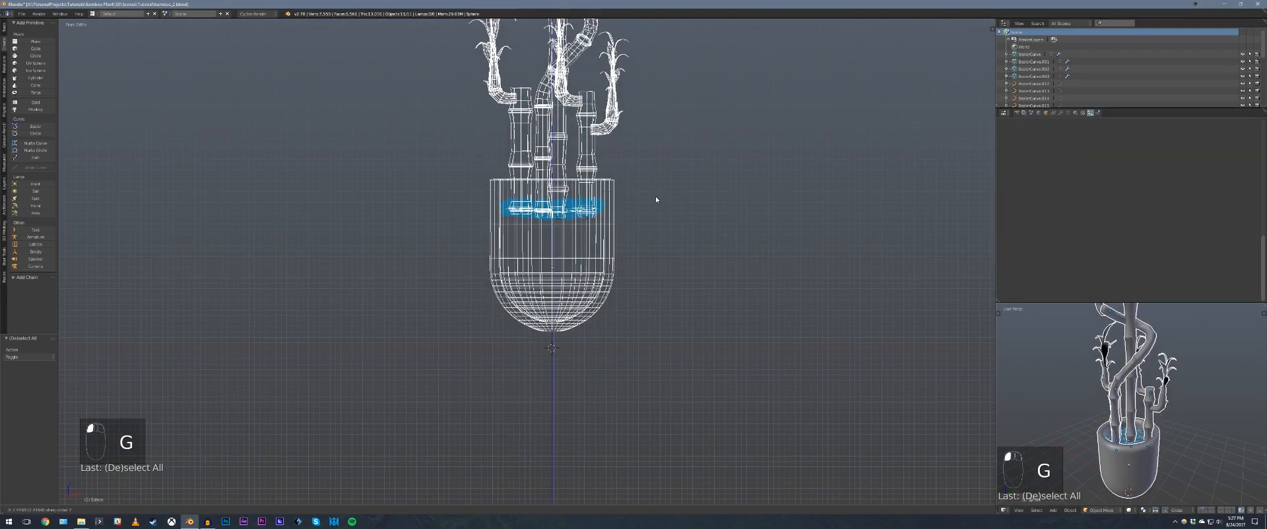
{"action": "left_click", "coordinate": [662, 214]}
{"action": "key", "text": "z"}
{"action": "middle_click_drag", "start_coordinate": [631, 195], "coordinate": [611, 263]}
{"action": "key", "text": "a"}
- Open the pot in Edit Mode with vertex selection, shown as wireframe from the front
{"action": "right_click", "coordinate": [568, 326]}
{"action": "key", "text": "KP_1"}
{"action": "key", "text": "Tab"}
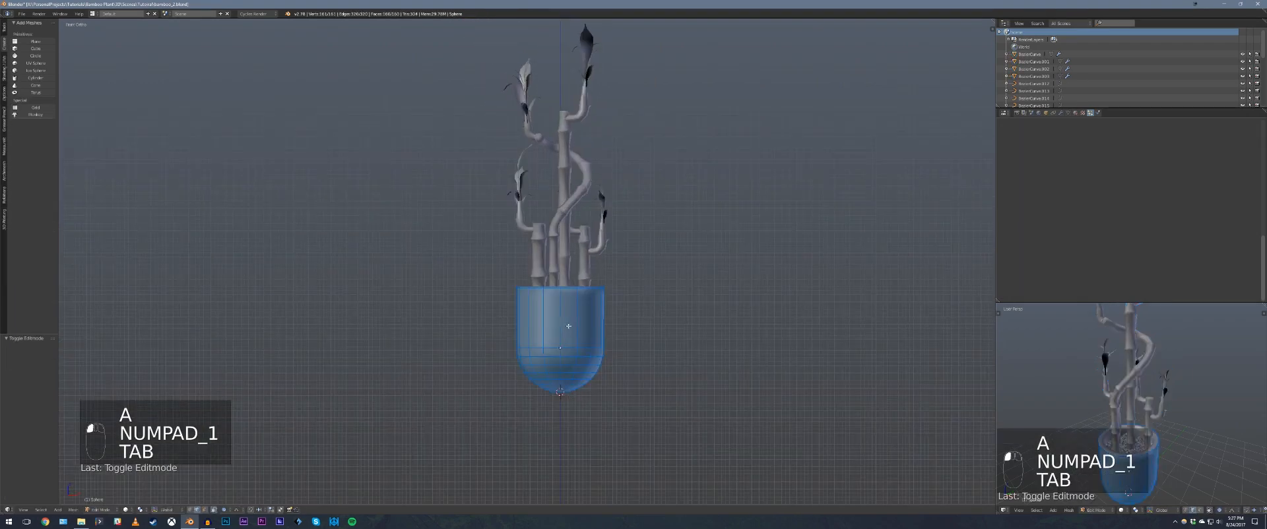
{"action": "key", "text": "z"}
{"action": "key", "text": "ctrl+Tab"}
{"action": "left_click", "coordinate": [578, 287]}
{"action": "middle_click_drag", "start_coordinate": [578, 287], "coordinate": [578, 254], "text": "shift"}
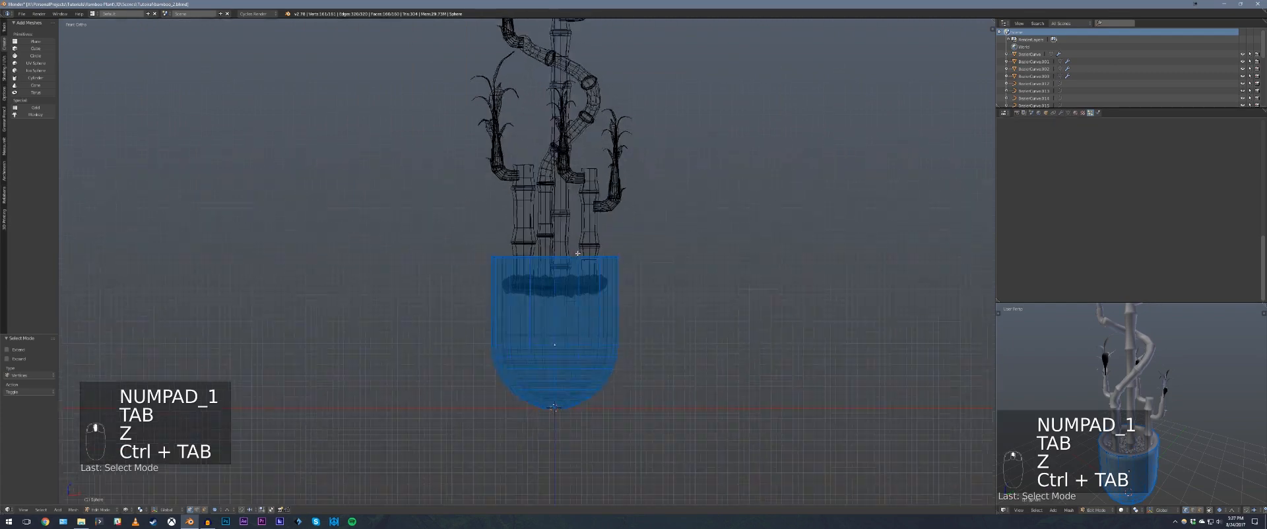
{"action": "key", "text": "z"}
{"action": "key", "text": "z"}
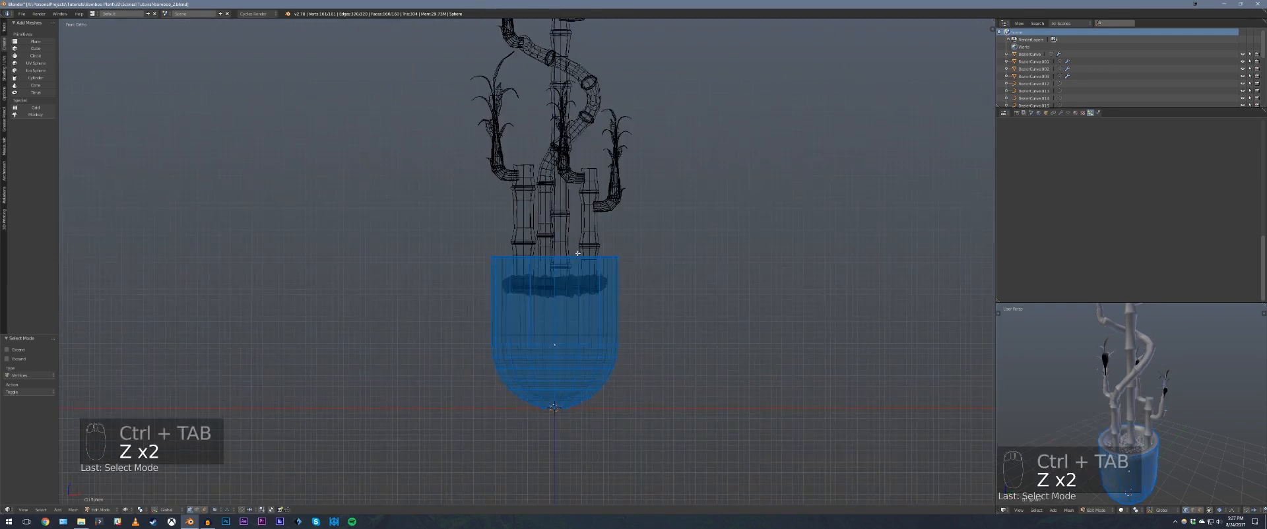
- Lower the pot's rim vertices with proportional editing to about the height of the pebbles, then return to Object Mode in solid shading
{"action": "key", "text": "a"}
{"action": "key", "text": "ctrl+Tab"}
{"action": "right_click_drag", "start_coordinate": [468, 231], "coordinate": [783, 216], "text": "ctrl"}
{"action": "key", "text": "g"}
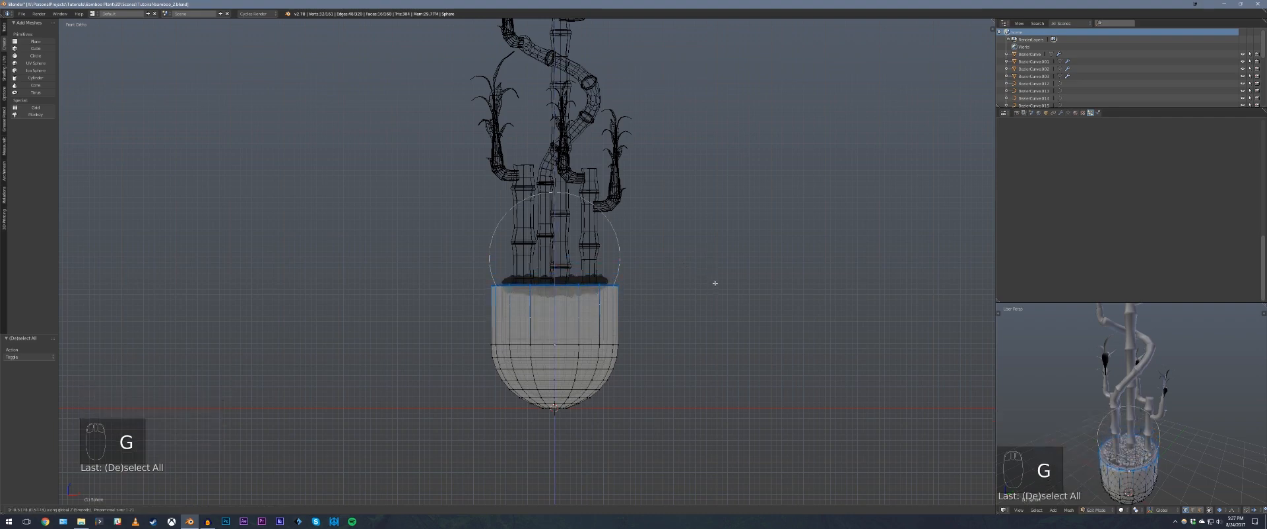
{"action": "left_click", "coordinate": [715, 282]}
{"action": "key", "text": "a"}
{"action": "key", "text": "Tab"}
{"action": "key", "text": "z"}
- Select the pebble plane and all bamboo stalks and shoots, lower them along Z until the pebbles sit below the rim, and deselect everything
{"action": "mouse_move", "coordinate": [667, 260]}
{"action": "middle_mouse_down"}
{"action": "mouse_move", "coordinate": [621, 252]}
{"action": "mouse_move", "coordinate": [548, 309]}
{"action": "middle_mouse_up"}
{"action": "key", "text": "a"}
{"action": "left_click", "coordinate": [549, 309]}
{"action": "left_click", "coordinate": [543, 261], "text": "shift"}
{"action": "left_click", "coordinate": [520, 241], "text": "shift"}
{"action": "left_click", "coordinate": [505, 230], "text": "shift"}
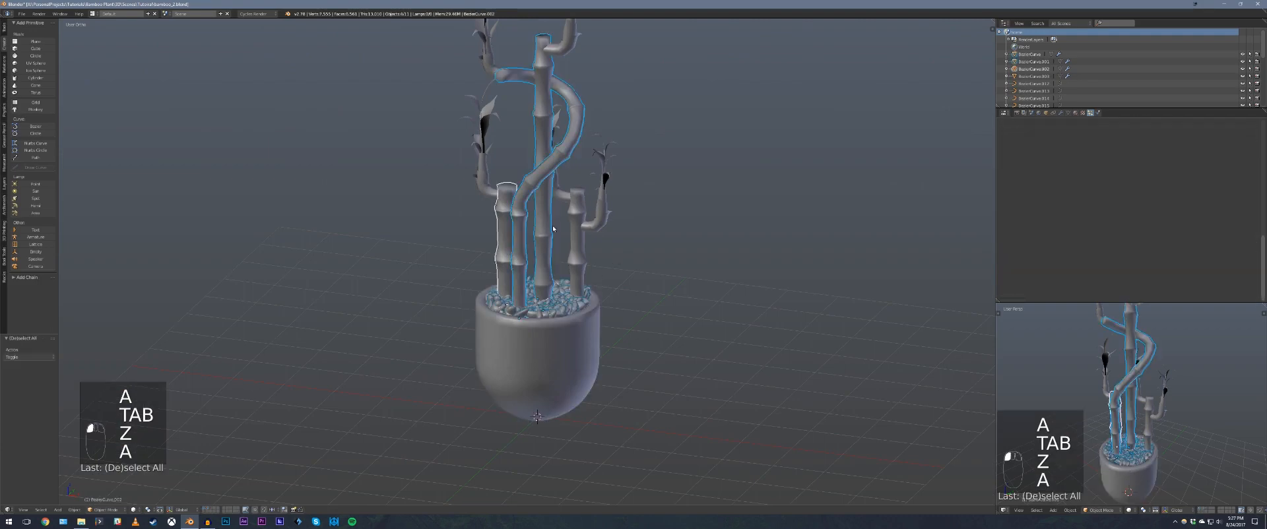
{"action": "left_click", "coordinate": [577, 214], "text": "shift"}
{"action": "left_click", "coordinate": [600, 199], "text": "shift"}
{"action": "left_click", "coordinate": [561, 193], "text": "shift"}
{"action": "left_click", "coordinate": [484, 177], "text": "shift"}
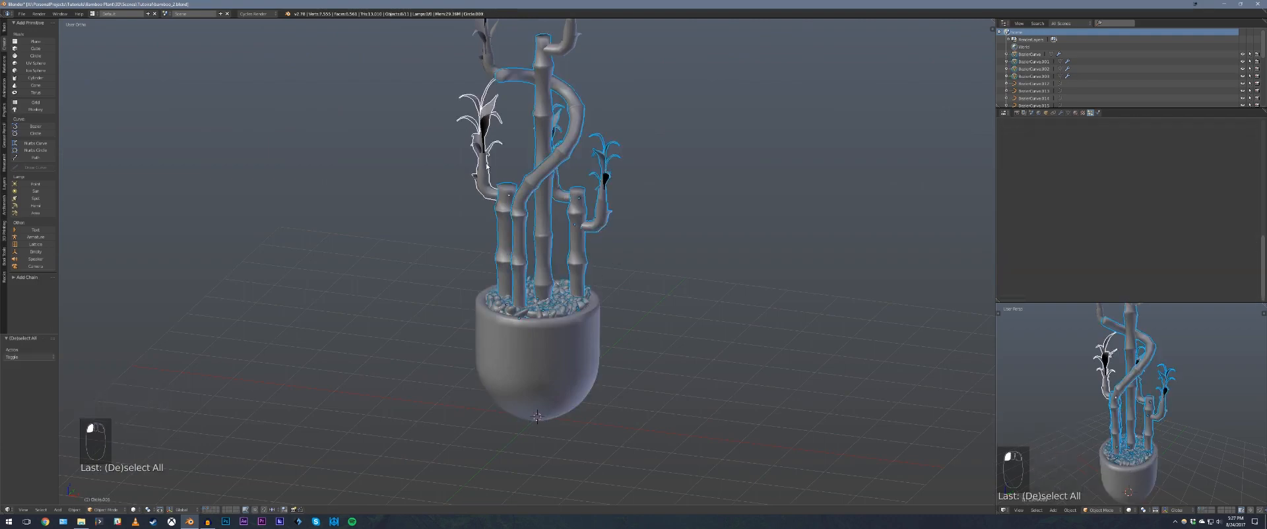
{"action": "middle_click_drag", "start_coordinate": [527, 140], "coordinate": [531, 257], "text": "shift"}
{"action": "left_click", "coordinate": [492, 157], "text": "shift"}
{"action": "left_click", "coordinate": [575, 142], "text": "shift"}
{"action": "middle_click_drag", "start_coordinate": [626, 283], "coordinate": [633, 229], "text": "shift"}
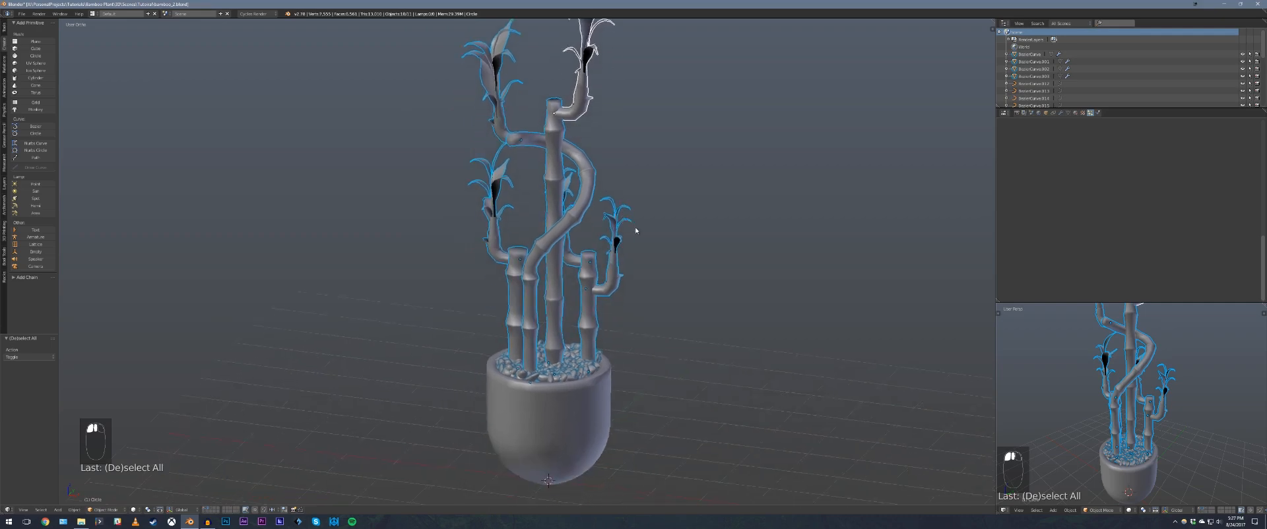
{"action": "scroll", "coordinate": [636, 231], "scroll_direction": "up", "scroll_amount": 1}
{"action": "key", "text": "g"}
{"action": "left_click", "coordinate": [651, 260]}
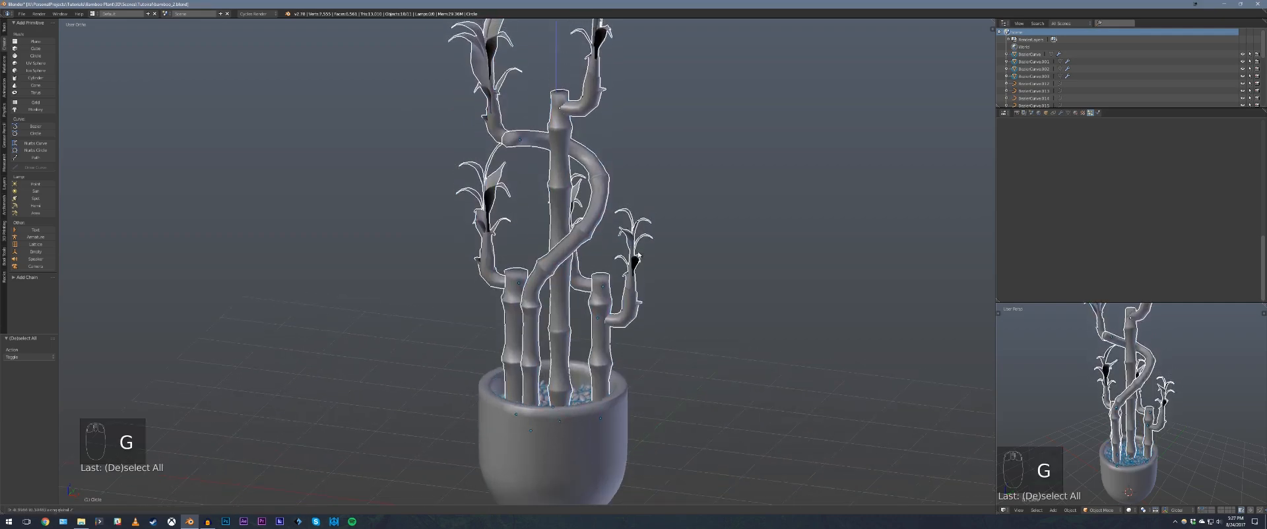
{"action": "key", "text": "a"}
- Look over the potted bamboo from other angles and switch the view to perspective
{"action": "middle_click_drag", "start_coordinate": [650, 261], "coordinate": [759, 258]}
{"action": "scroll", "coordinate": [647, 209], "scroll_direction": "down", "scroll_amount": 1}
{"action": "scroll", "coordinate": [630, 236], "scroll_direction": "down", "scroll_amount": 2}
{"action": "scroll", "coordinate": [527, 226], "scroll_direction": "up", "scroll_amount": 3}
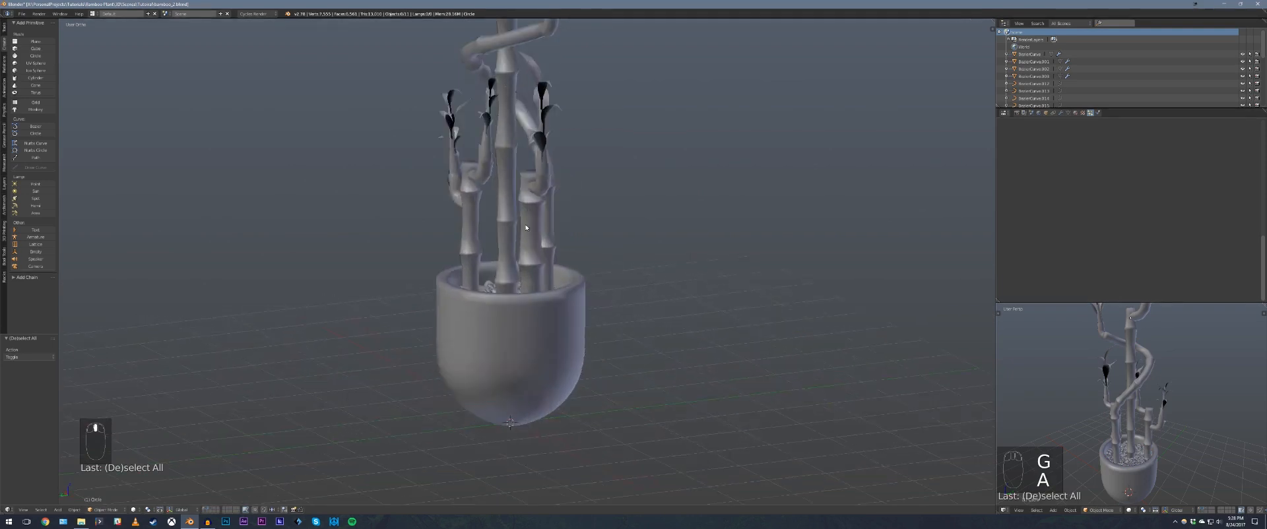
{"action": "middle_click_drag", "start_coordinate": [527, 226], "coordinate": [636, 262]}
{"action": "key", "text": "KP_5"}
- Save the scene as a new file named bamboo_3.blend
{"action": "key", "text": "ctrl+shift+s"}
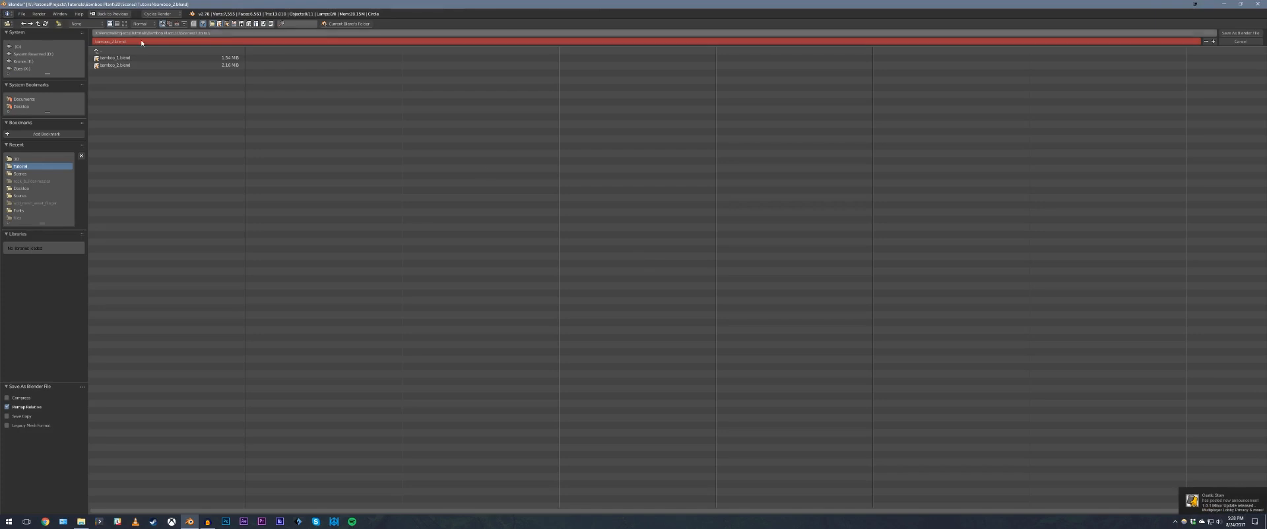
{"action": "left_click", "coordinate": [138, 40]}
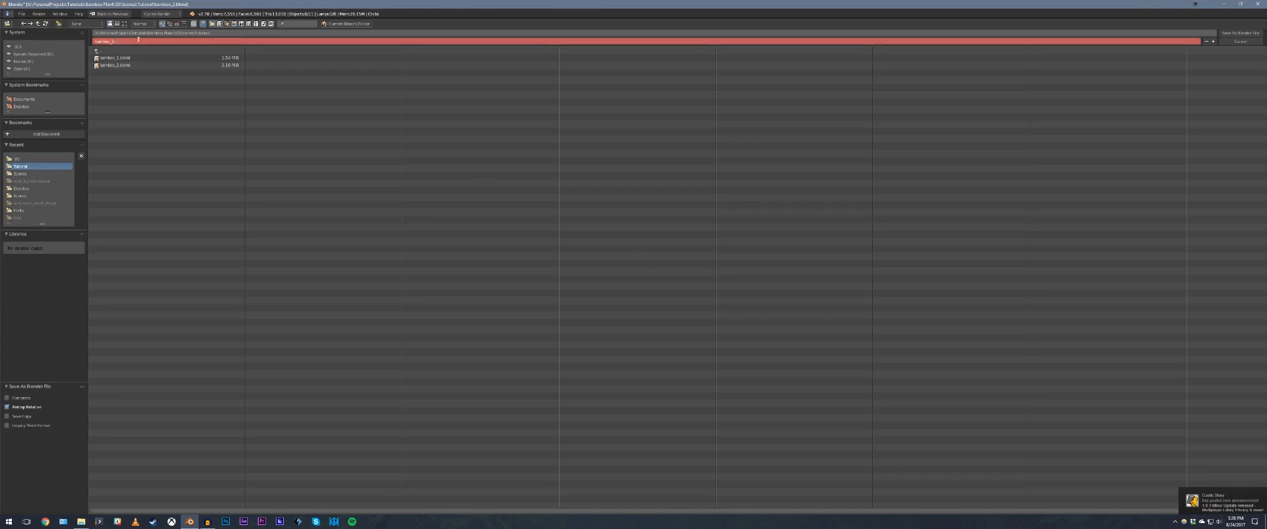
{"action": "key", "text": "BackSpace"}
{"action": "key", "text": "BackSpace"}
{"action": "type", "text": "3"}
{"action": "key", "text": "Return"}
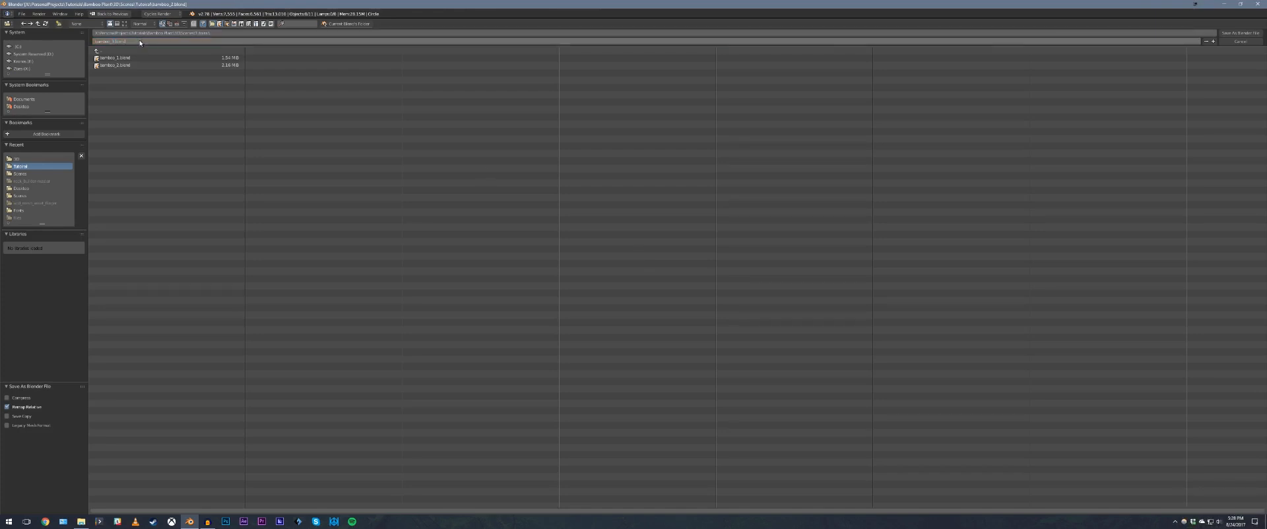
{"action": "key", "text": "Return"}
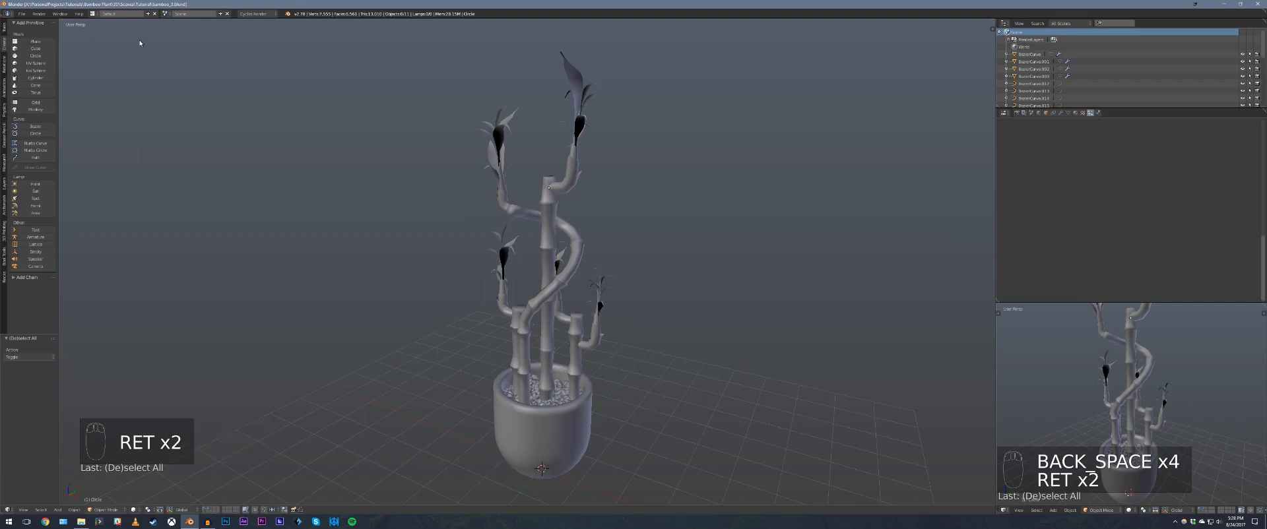